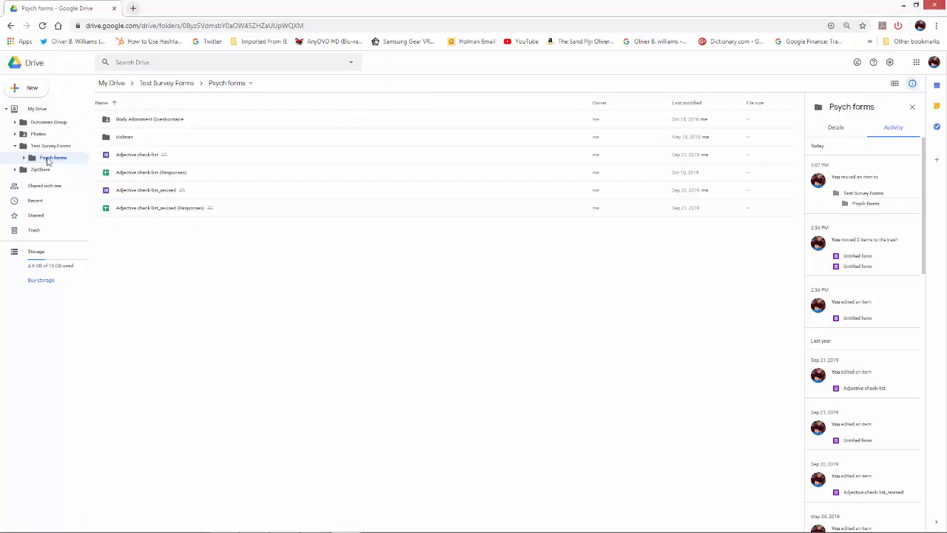
Create a new blank Google Form in the Psych forms folder.
left_click(47, 158)
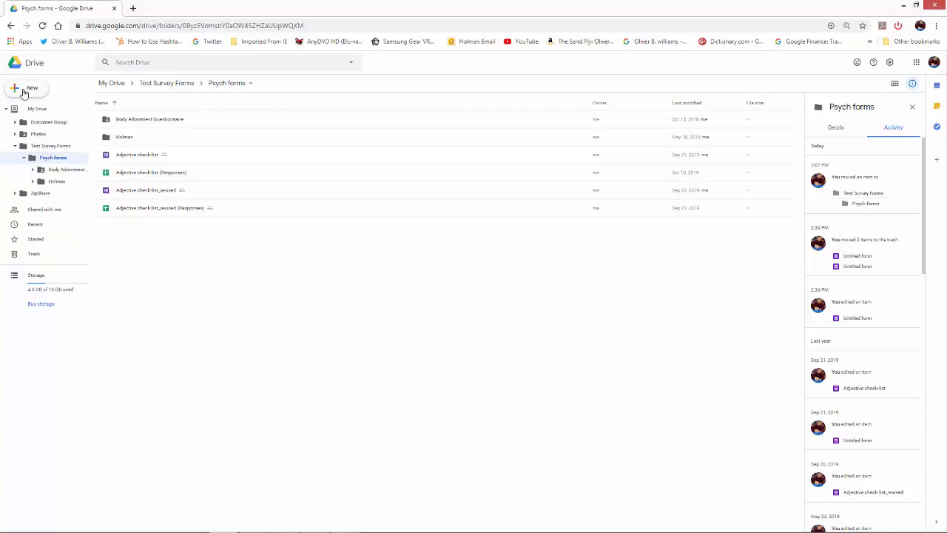
left_click(23, 92)
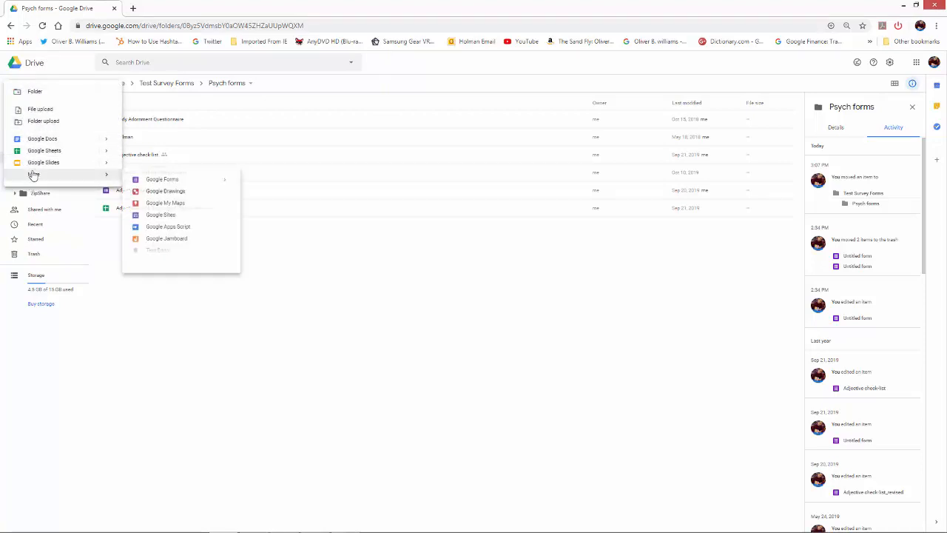
mouse_move(76, 176)
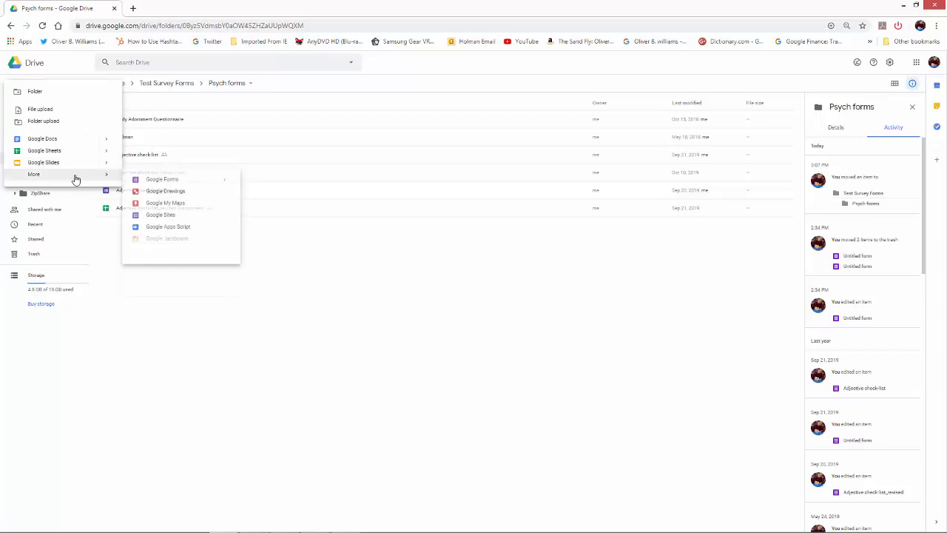
left_click(159, 181)
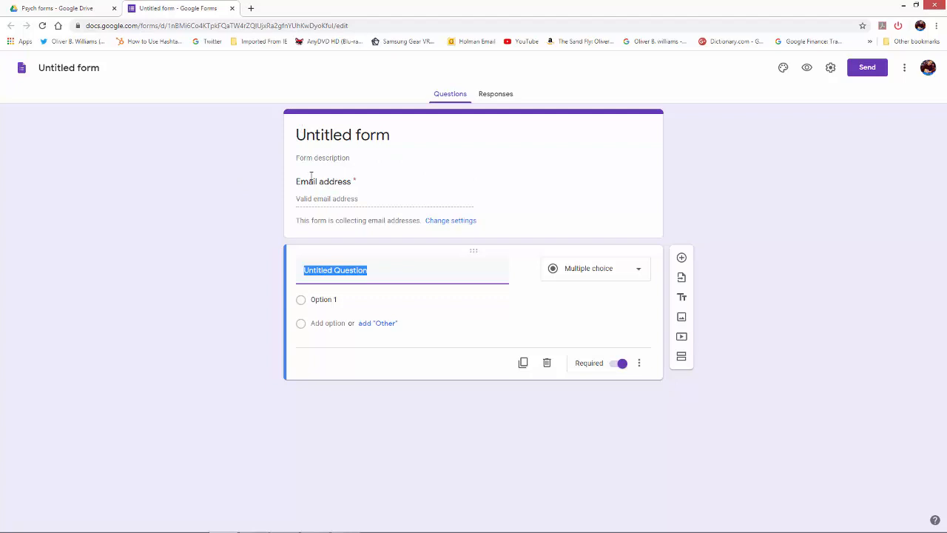
Turn off email address collection in the form settings, leave responses unlimited per person, and save the settings.
left_click(450, 221)
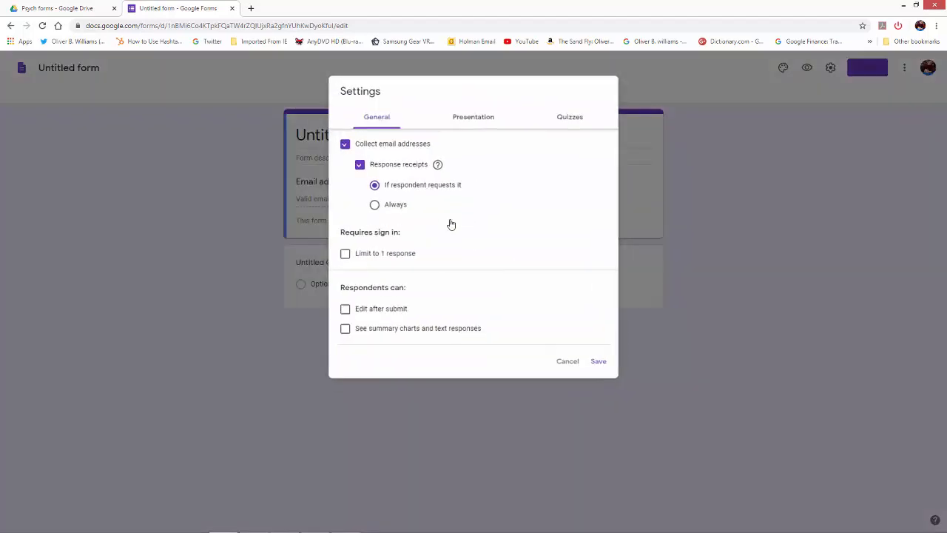
left_click(344, 143)
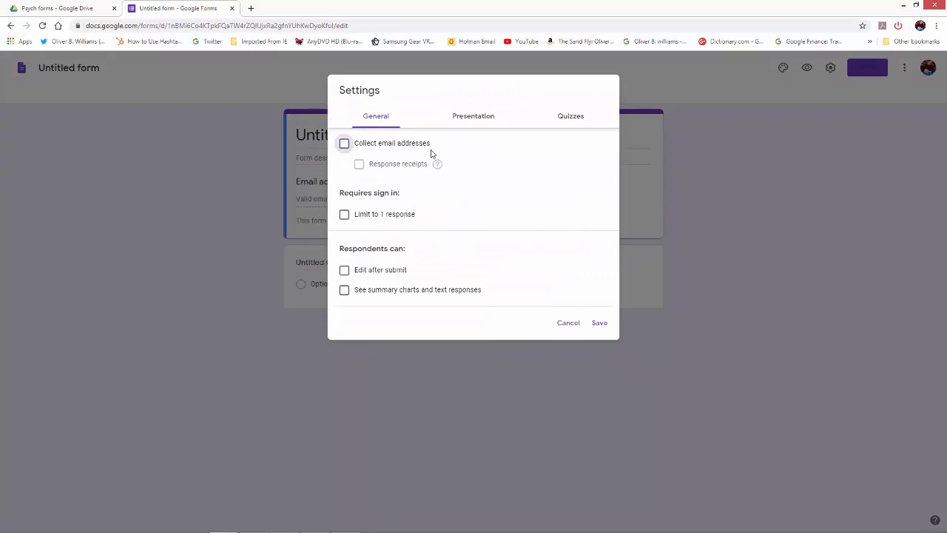
left_click(344, 216)
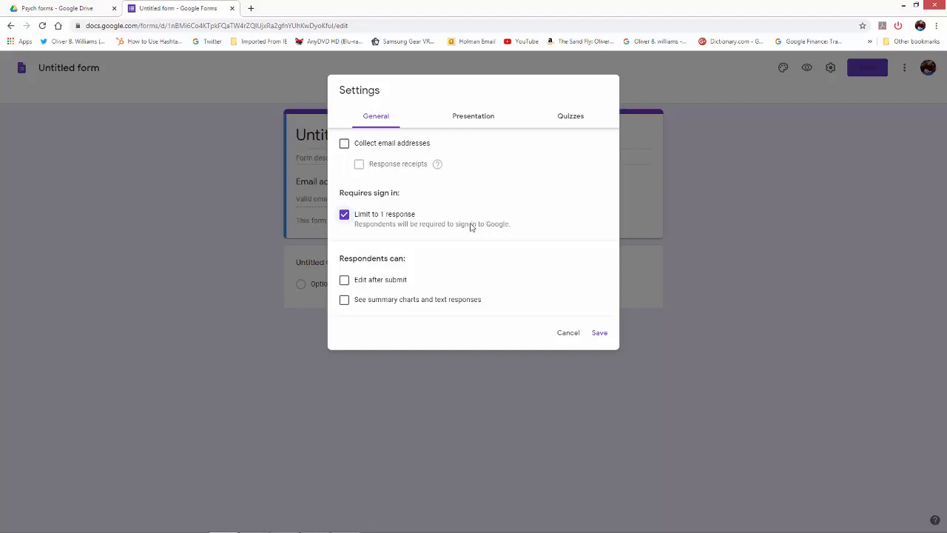
left_click(344, 215)
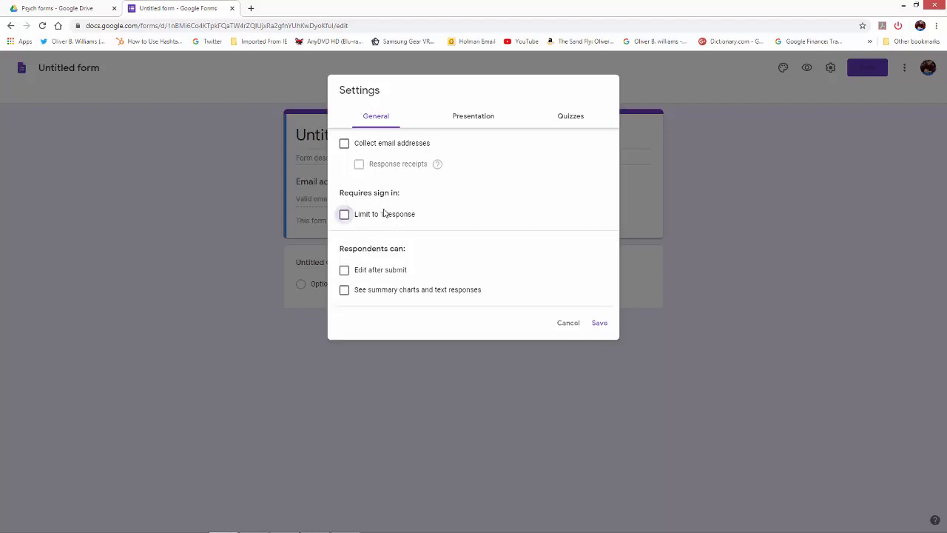
left_click(344, 216)
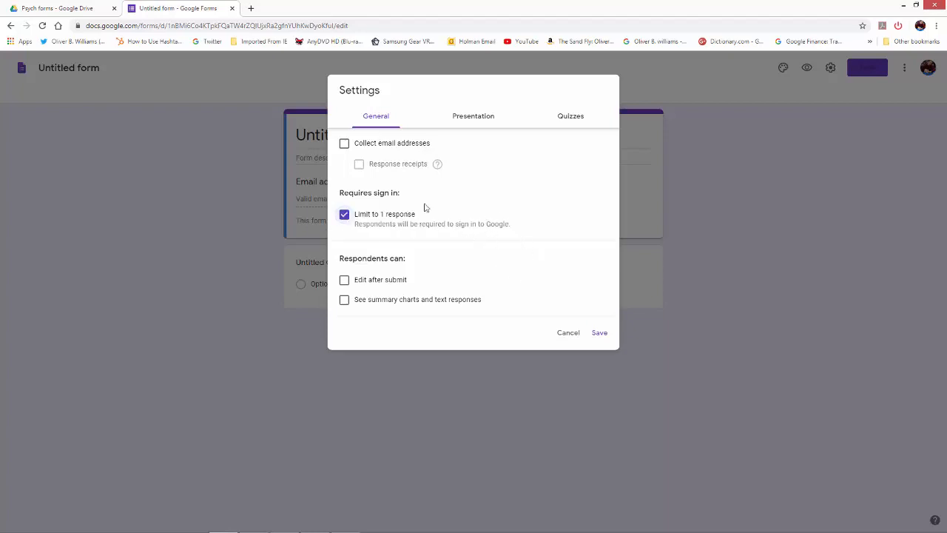
left_click(345, 216)
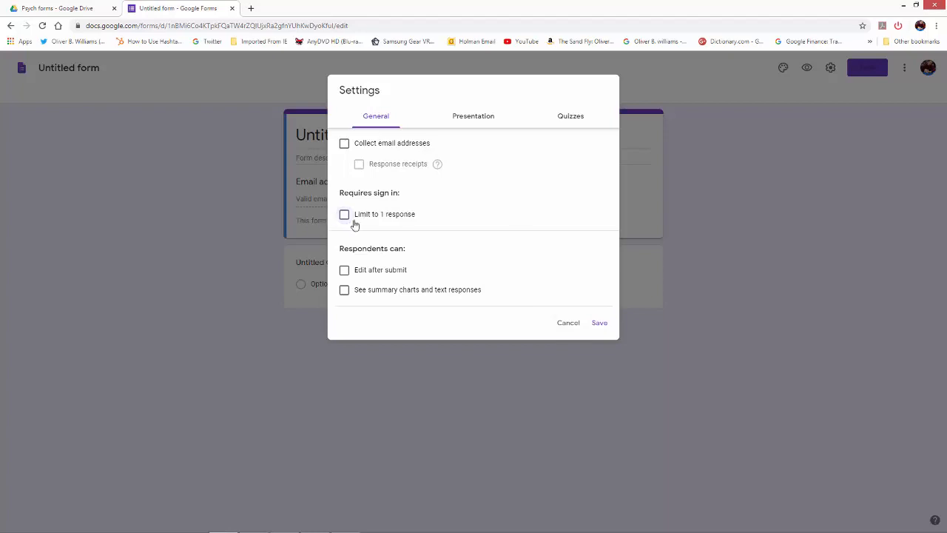
left_click(600, 324)
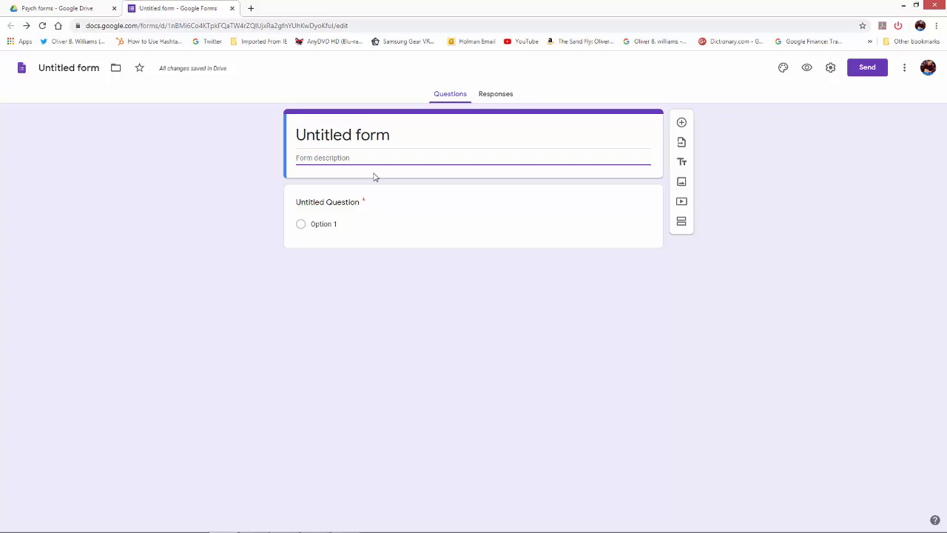
Enter "Research Project" as the form's description and also as its title.
type("Rese")
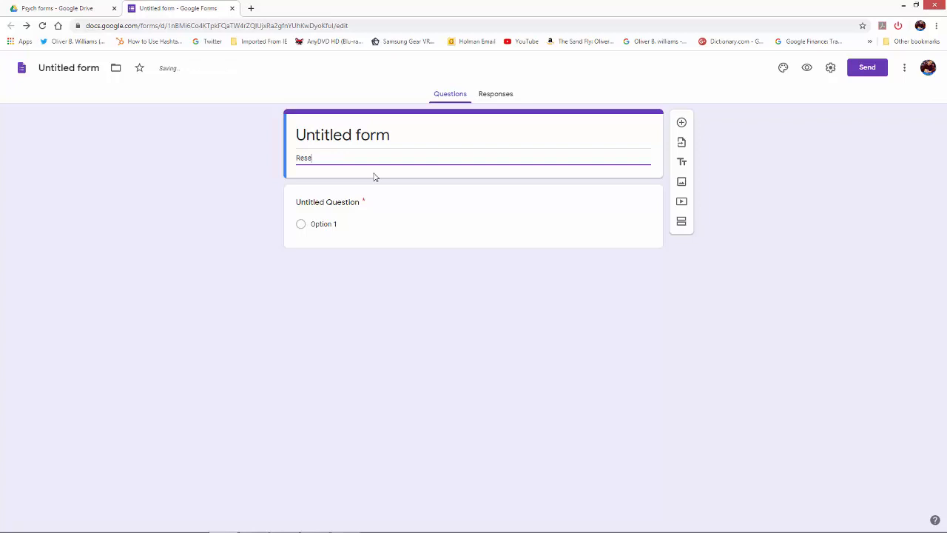
type("arch Project")
left_click(394, 131)
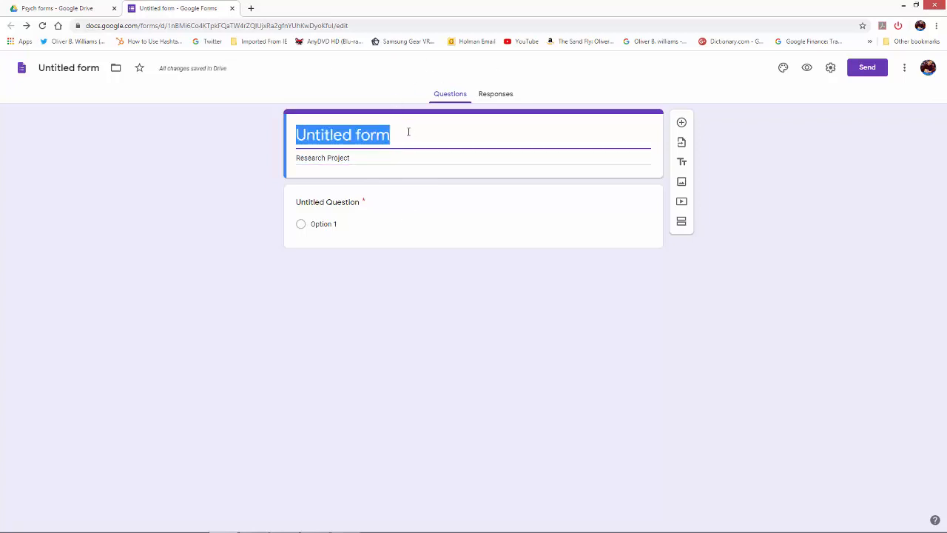
type("Re")
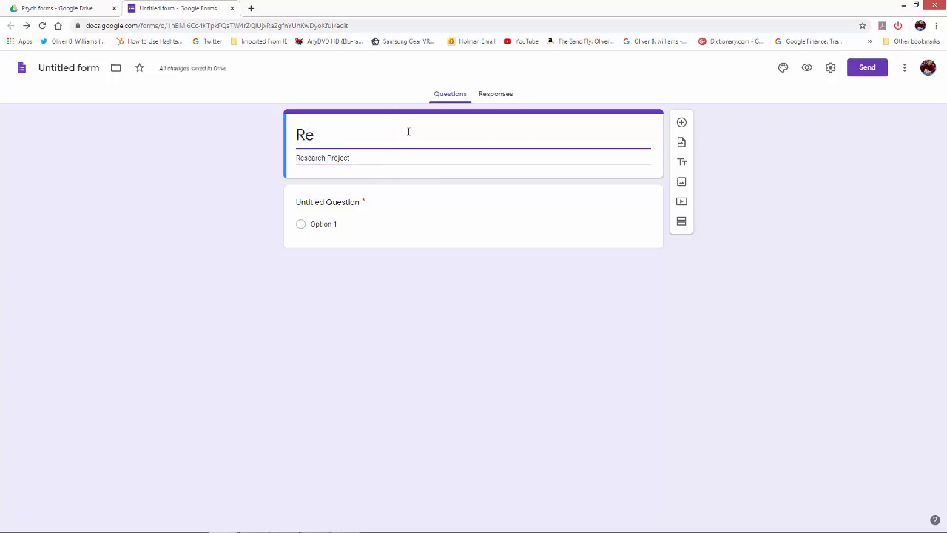
type("search ")
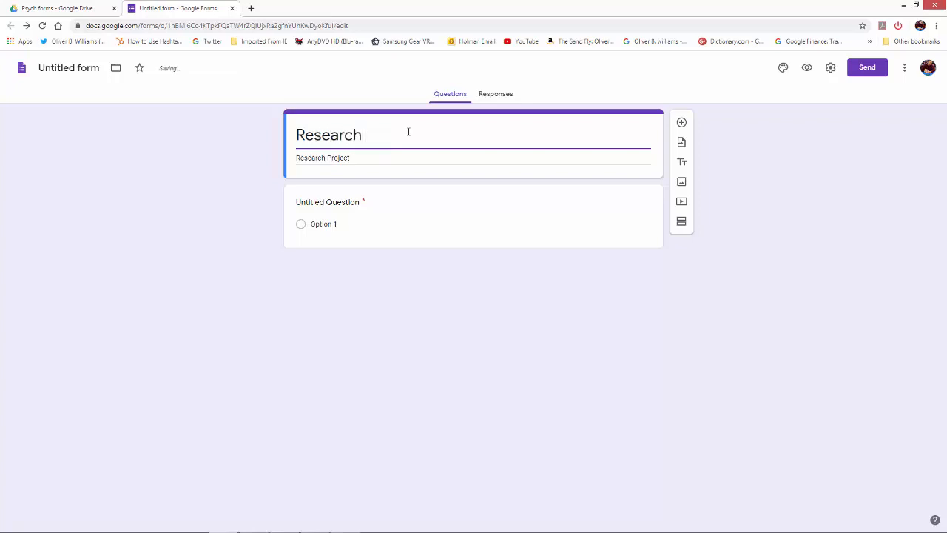
type("Project")
Replace the form description with "Please answer the following questions in each of the sections.".
triple_click(343, 157)
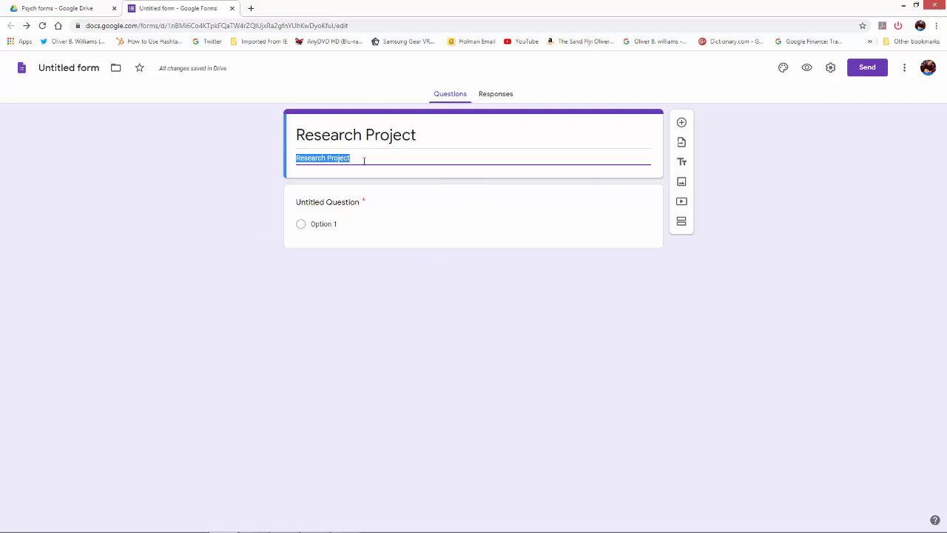
type("Please answer the fo")
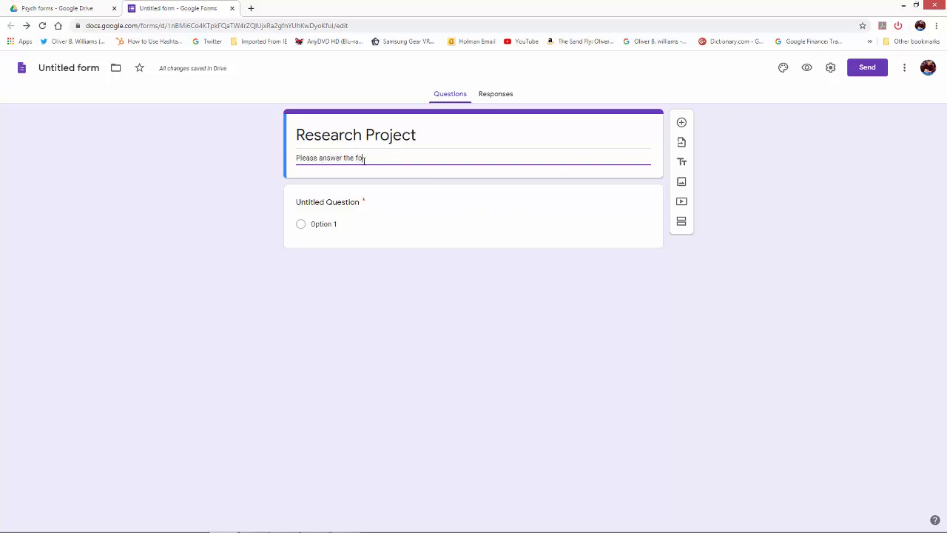
type("llowing questions in each o")
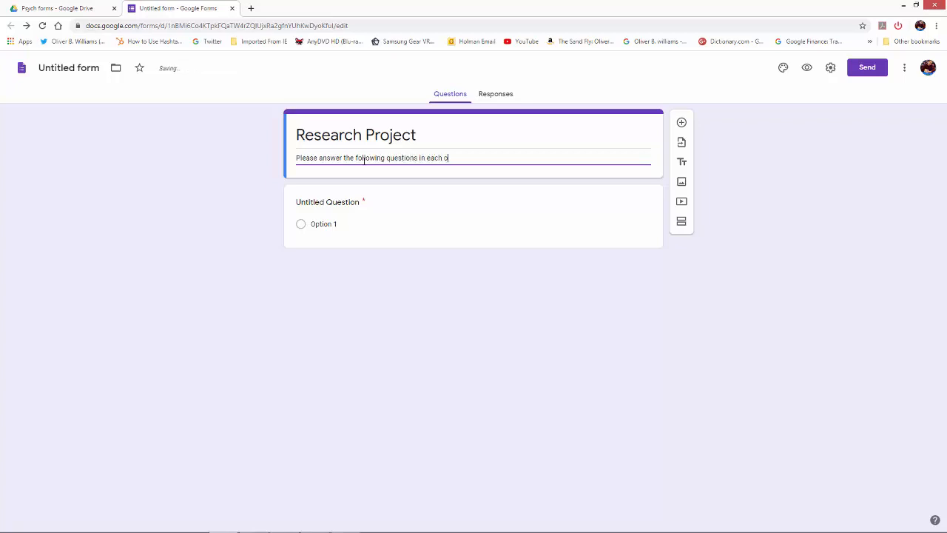
type("f the sections. This ")
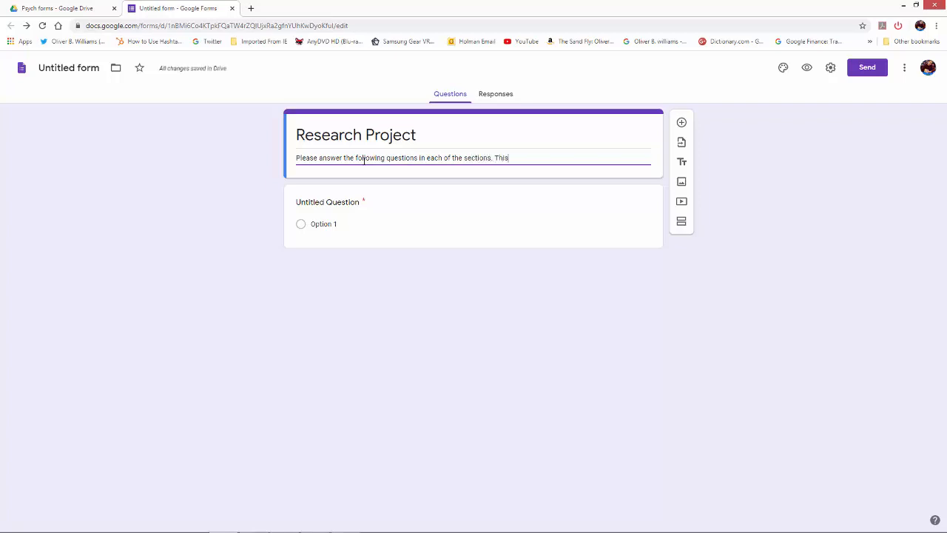
Add a second description sentence: "Answering the entire survey should not take longer than 15 minutes.".
type("enti")
type("por")
key("BackSpace")
key("BackSpace")
key("BackSpace")
key("BackSpace")
key("BackSpace")
type("Anwering t")
key("BackSpace")
key("BackSpace")
key("BackSpace")
key("BackSpace")
type("swering the enti")
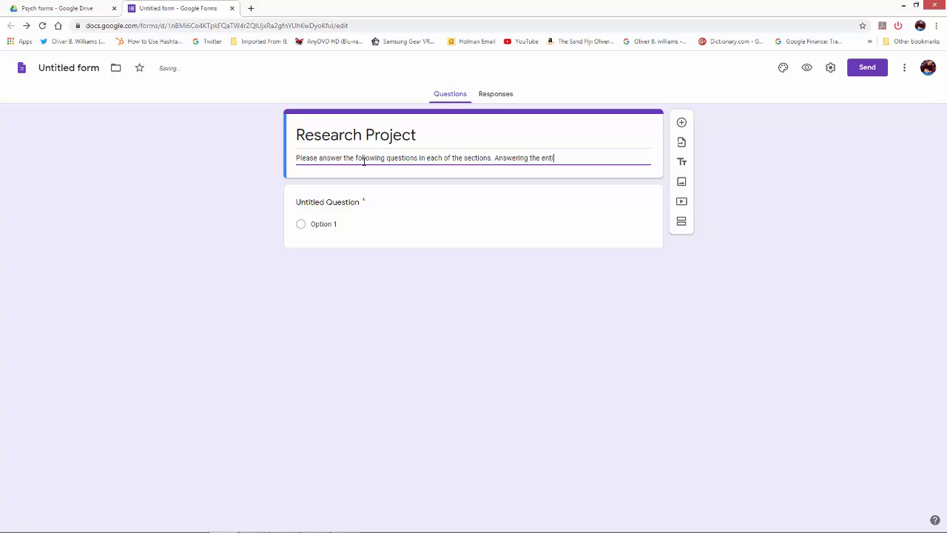
type("re survey wi")
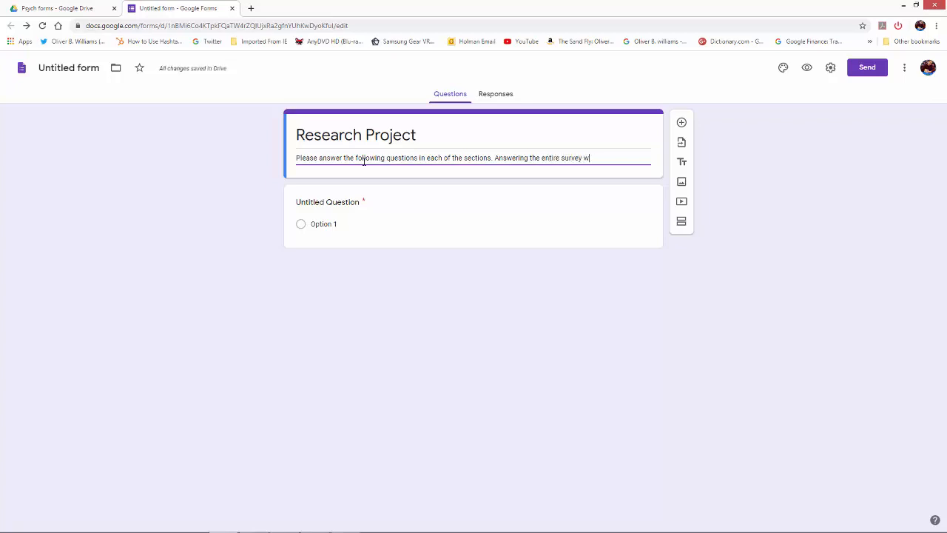
key("BackSpace")
type("should not take lonter")
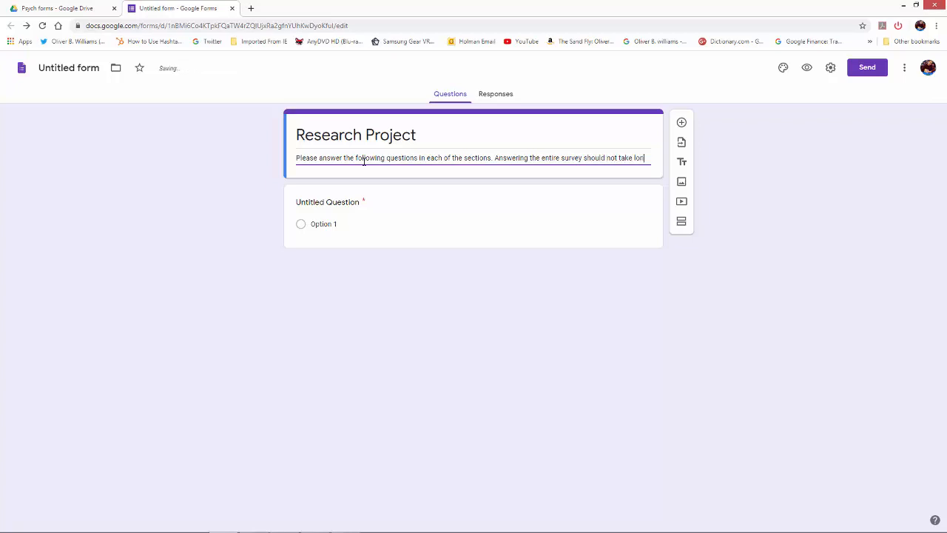
key("BackSpace")
key("BackSpace")
type("ger than")
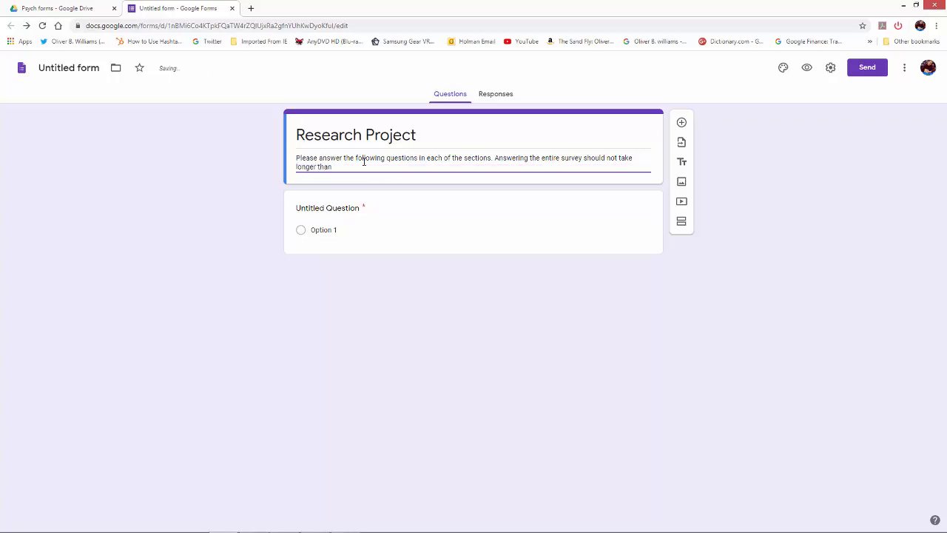
type(" 165")
key("BackSpace")
type("minutes.")
Keep the first question's type as Multiple choice and title the question "Sex".
left_click(339, 210)
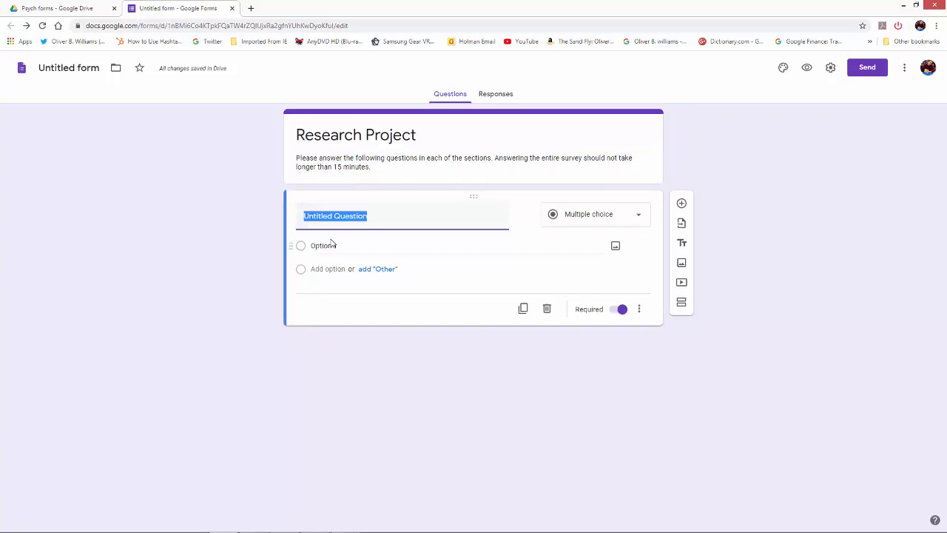
left_click(333, 245)
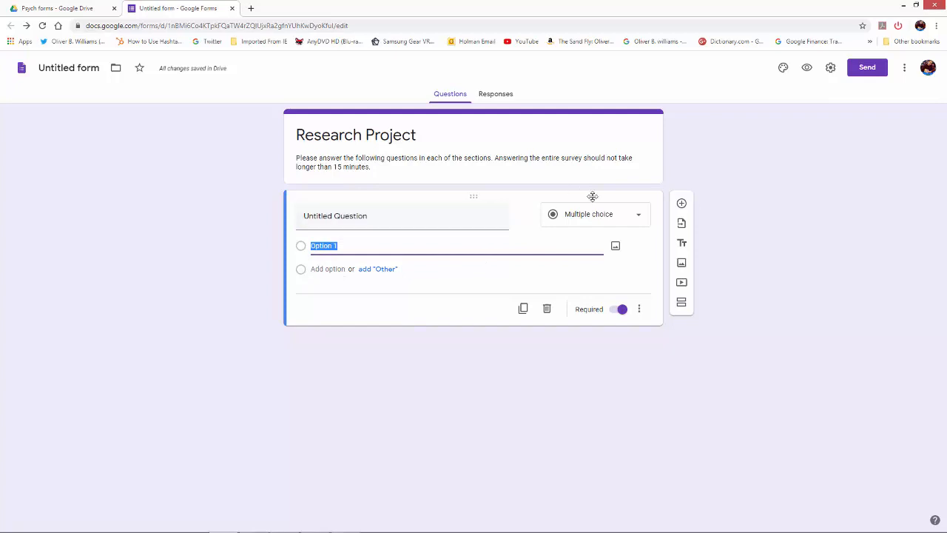
left_click(634, 218)
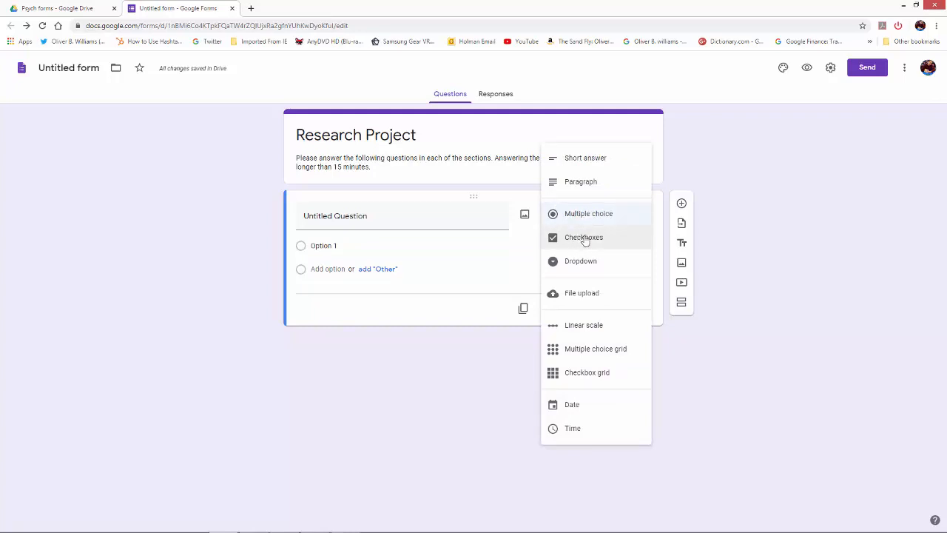
left_click(601, 214)
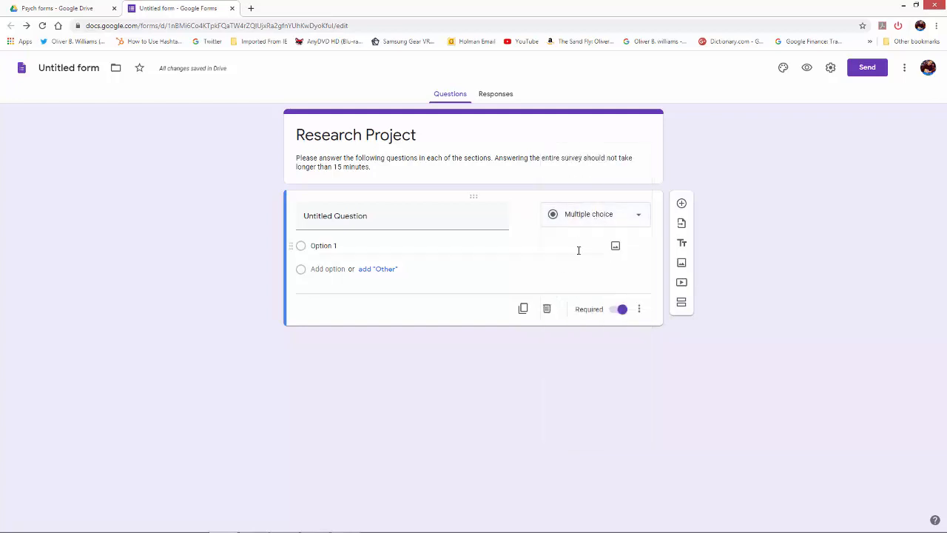
left_click(353, 216)
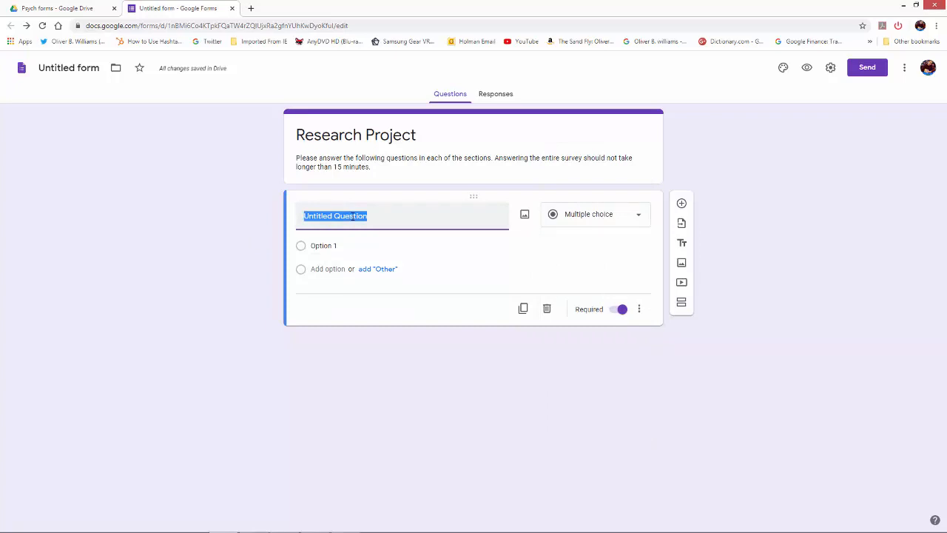
type("Sex")
Give the Sex question the answer options Female and Male, without an "Other" option.
left_click(325, 264)
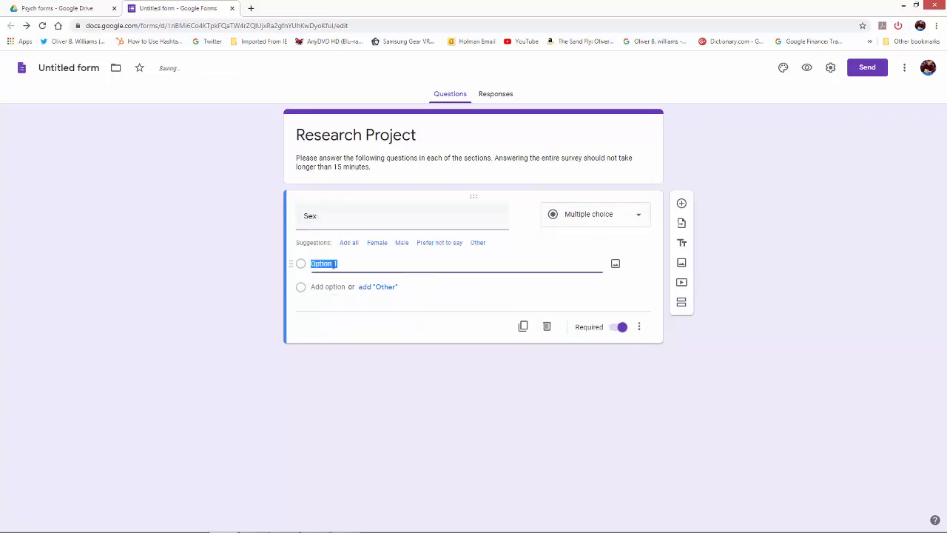
type("Female")
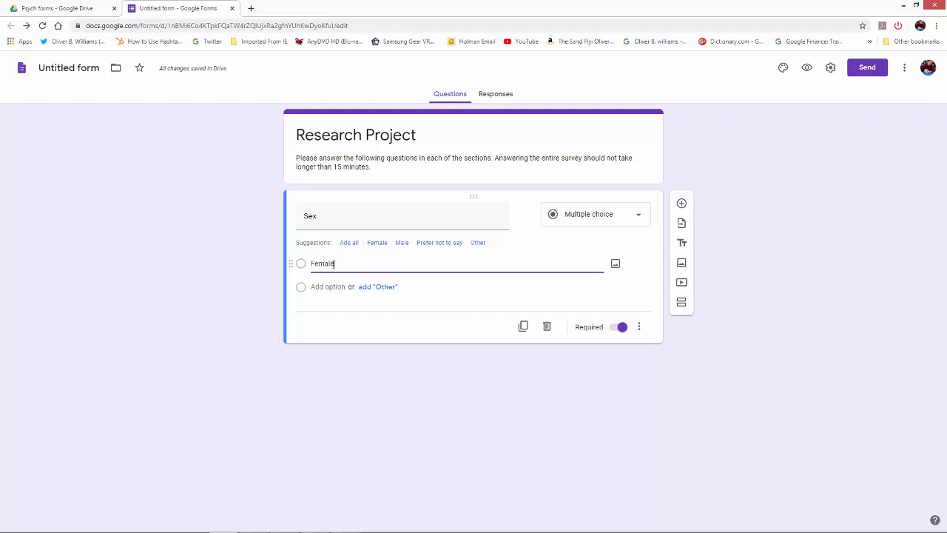
left_click(376, 288)
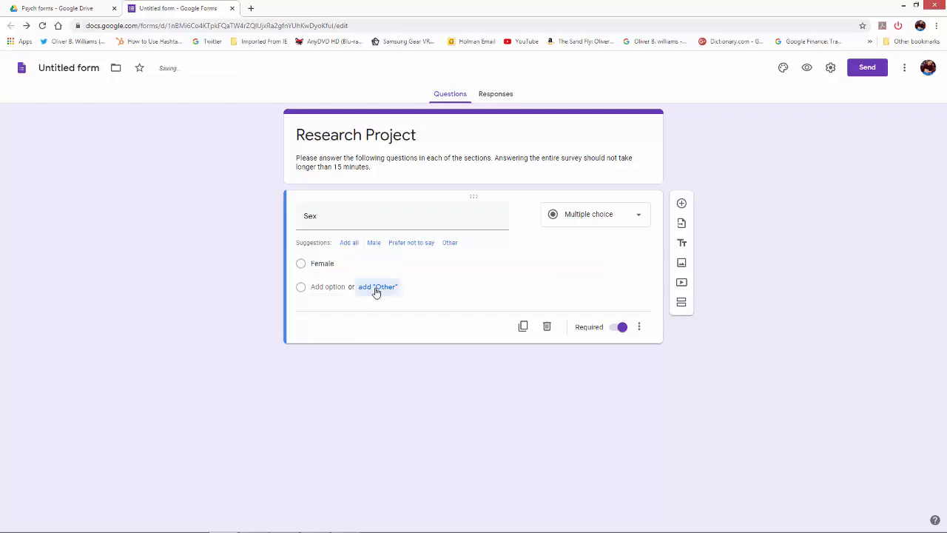
left_click(330, 309)
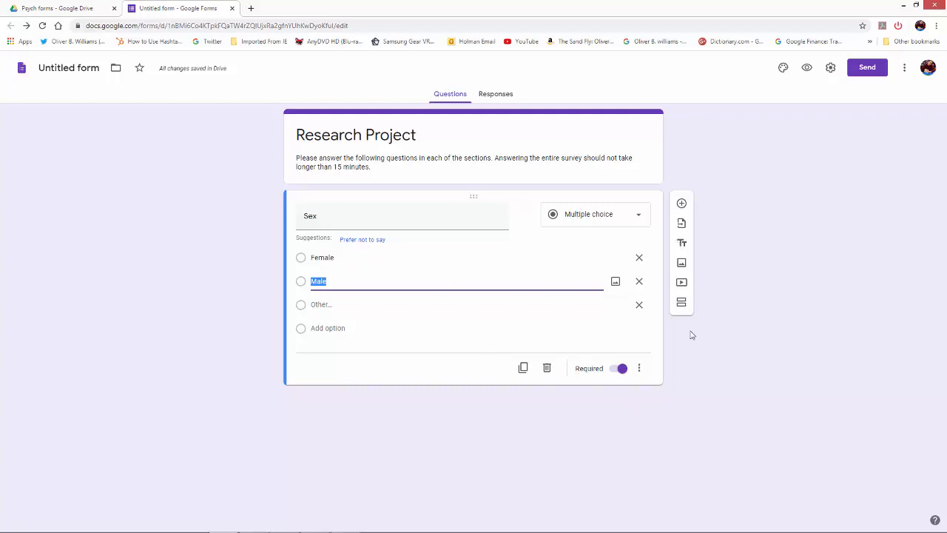
left_click(640, 304)
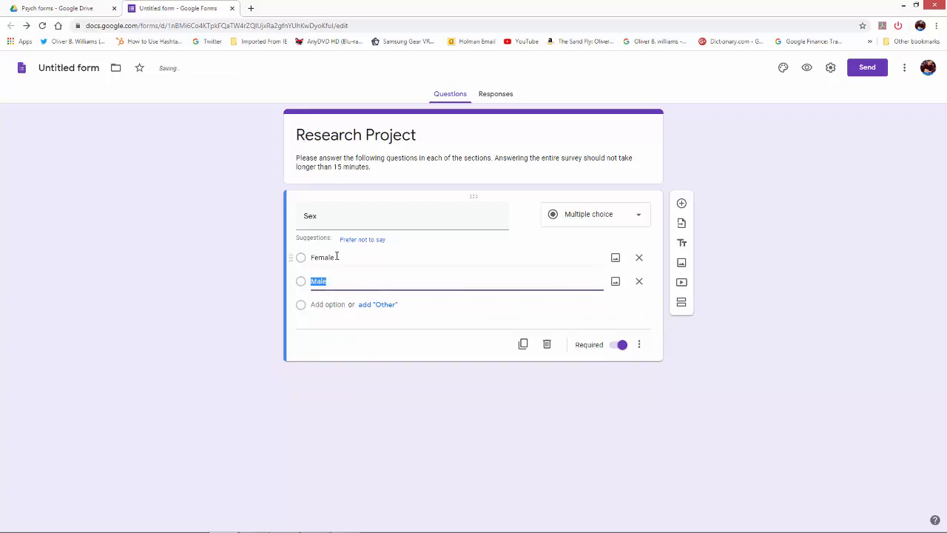
Add a second question below the Sex question and title it "Age".
left_click(682, 203)
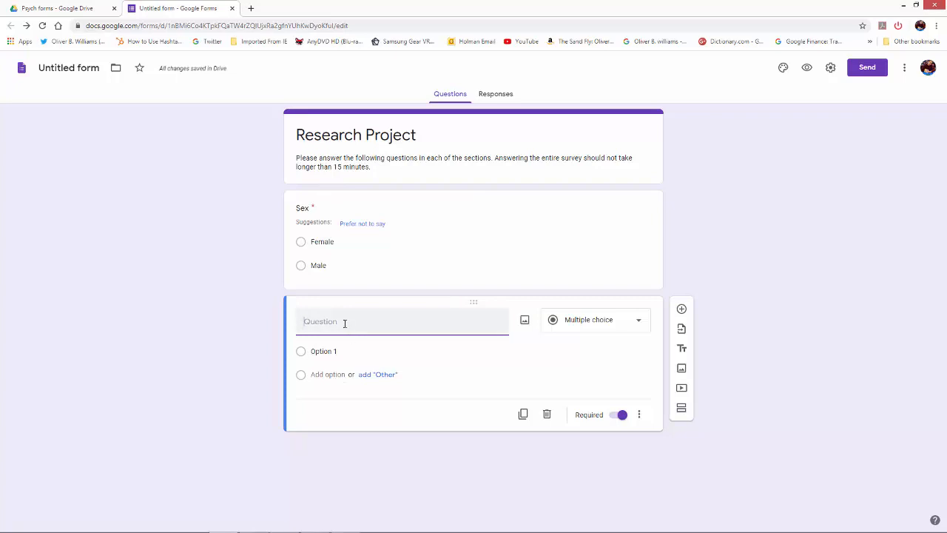
type("Age")
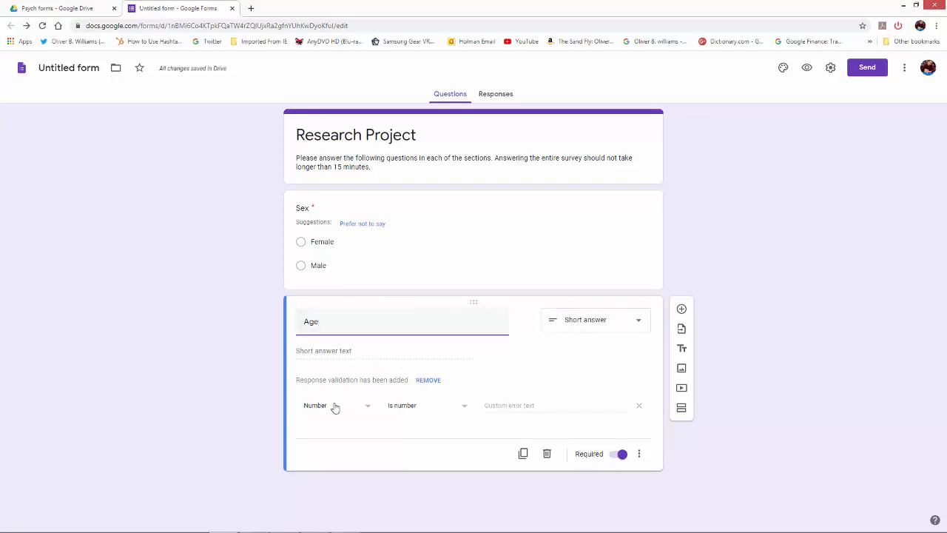
Keep the Age question's response validation type as Number.
left_click(365, 404)
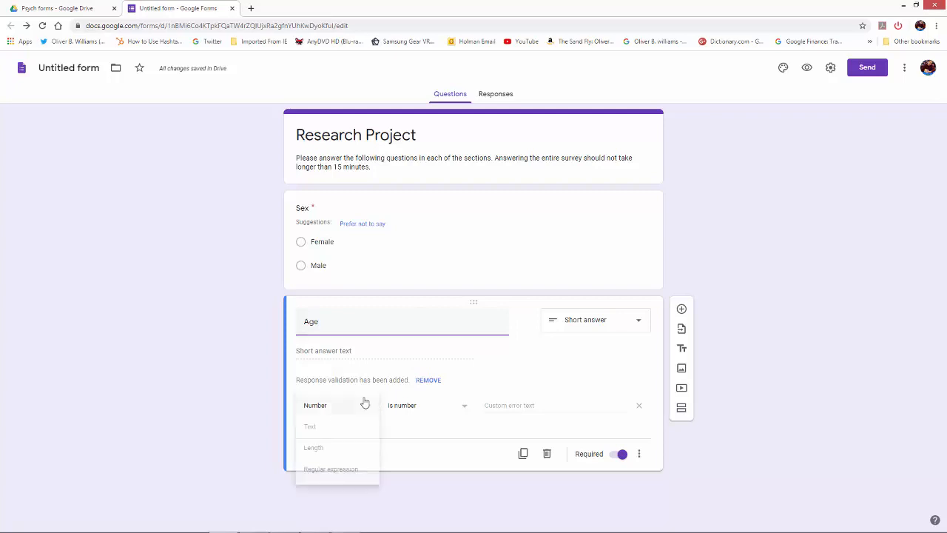
left_click(354, 406)
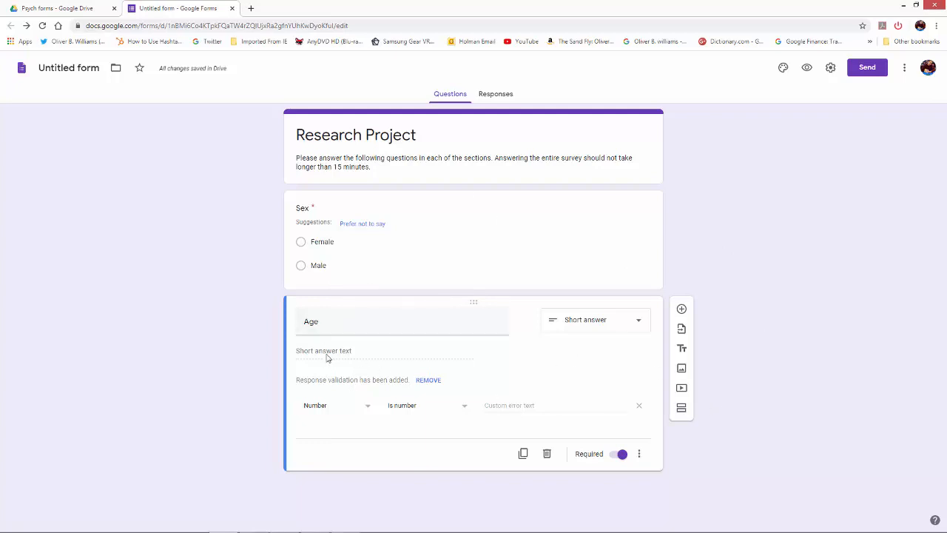
Add a third question titled "Relationship Status" with the first answer option "Single-No committed relationship".
left_click(682, 310)
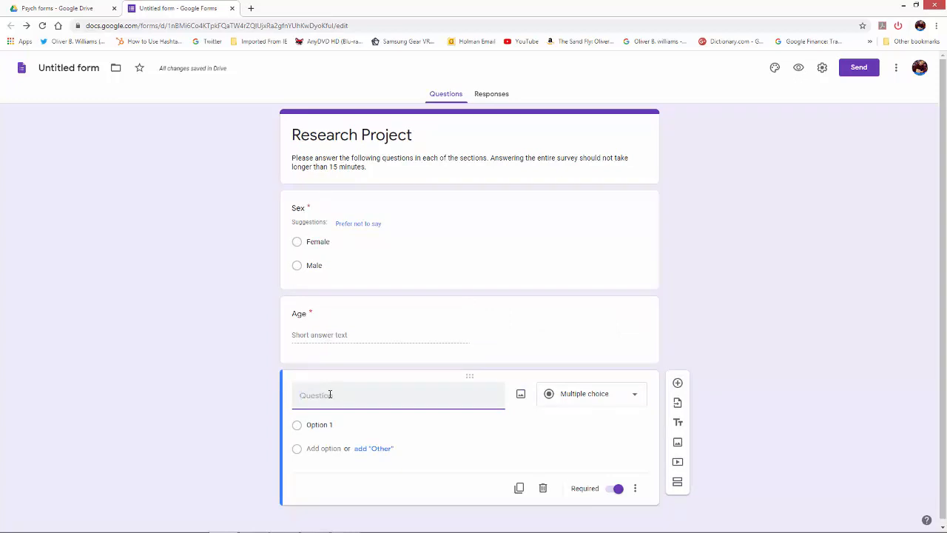
type("Relationship Status")
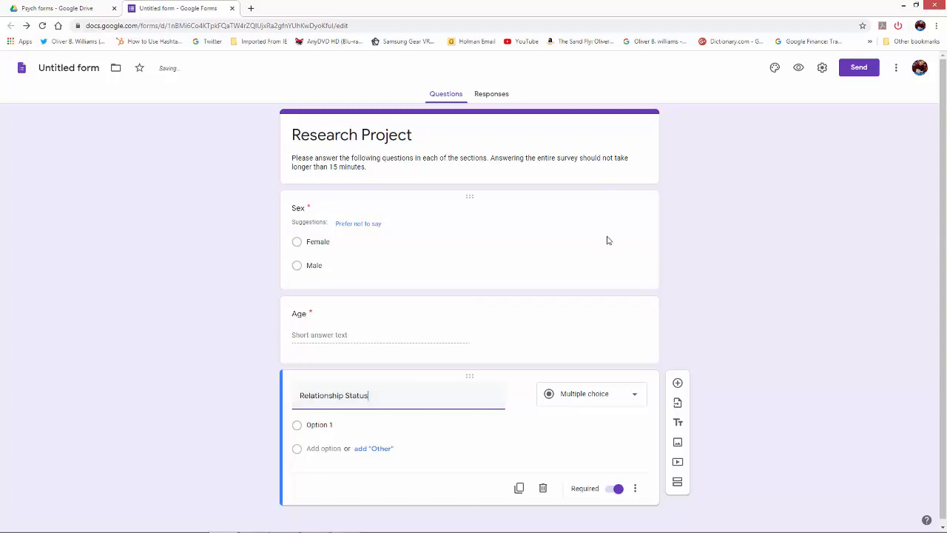
left_click(310, 424)
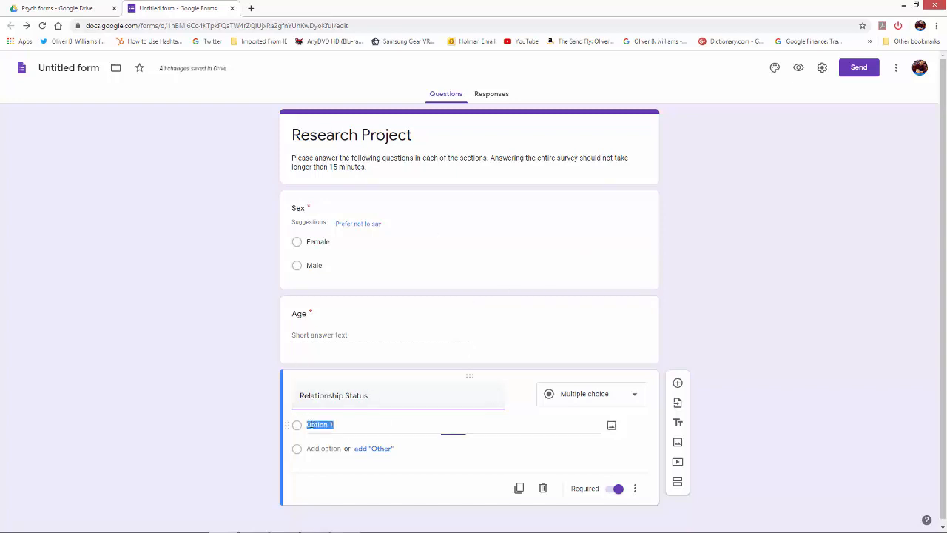
type("Single")
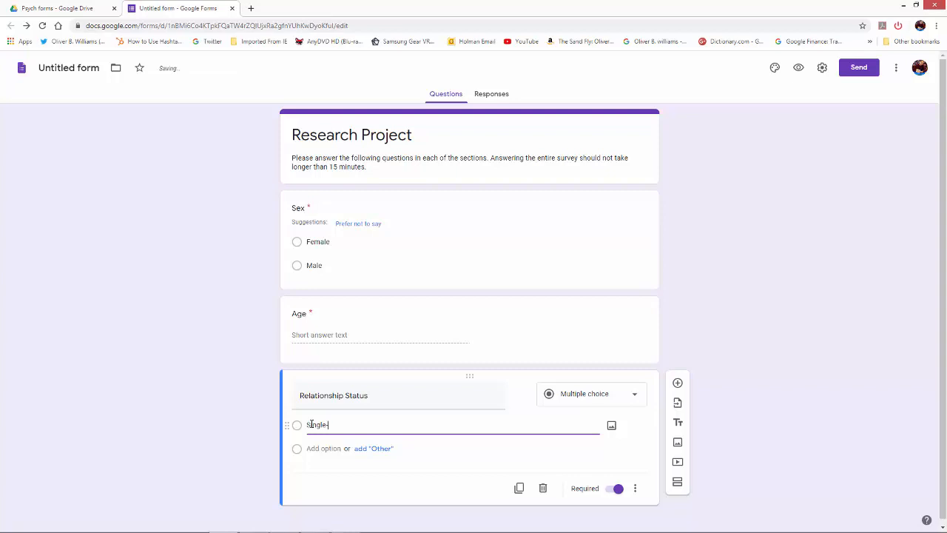
type("-No committed relationship")
Add "Single-In a committed relationship" as the second answer option of the Relationship Status question.
left_click(374, 448)
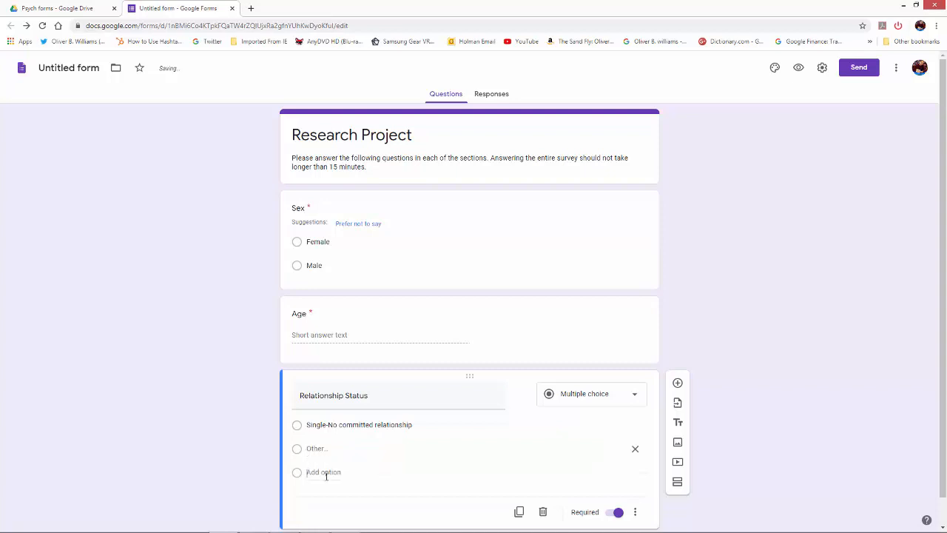
left_click(326, 472)
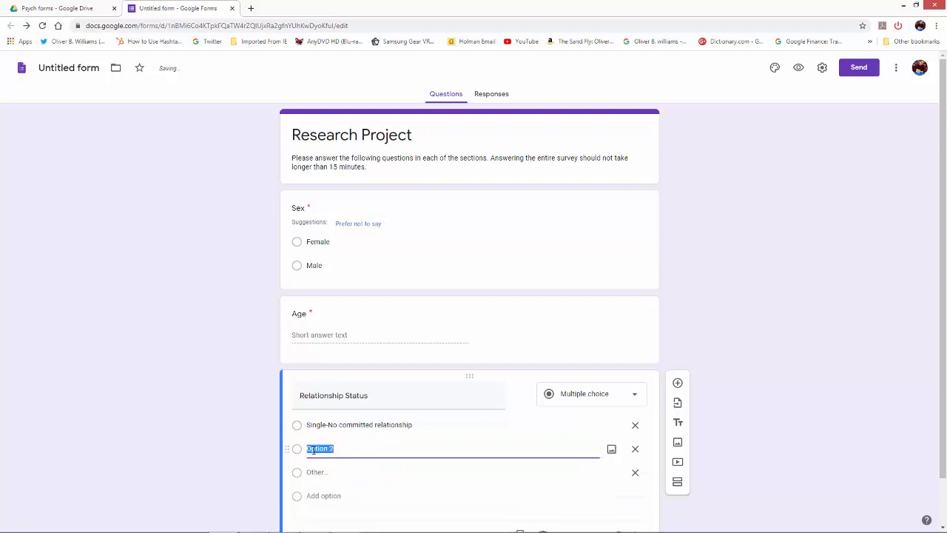
type("Single-In a commit")
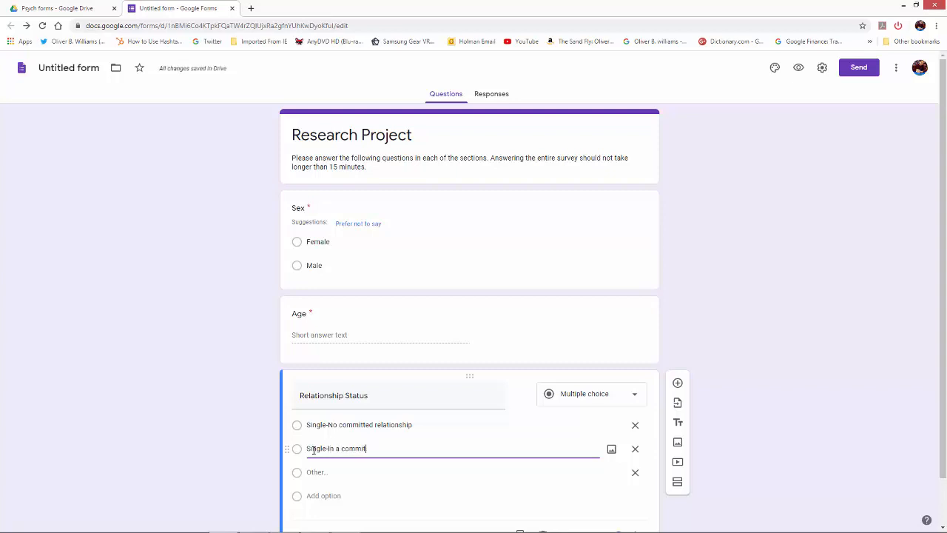
type("ted relationsh")
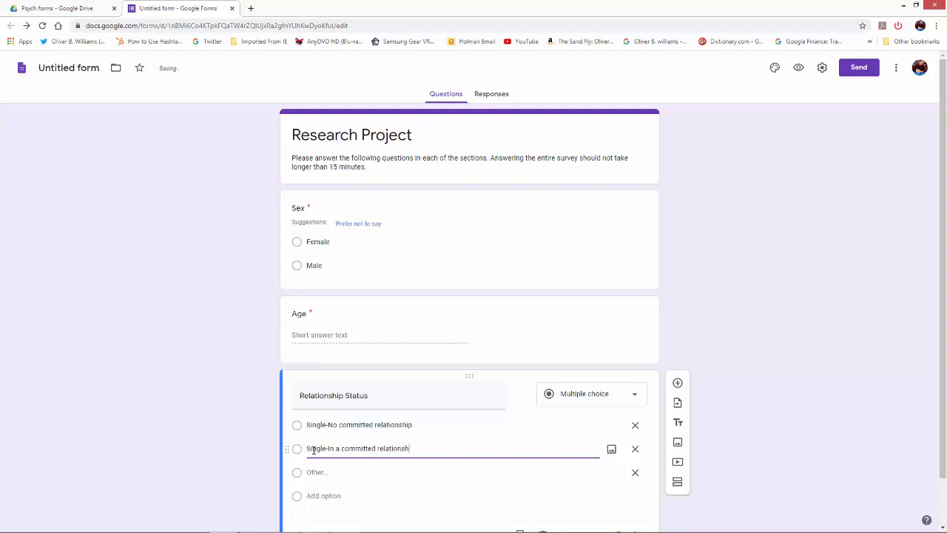
type("ip")
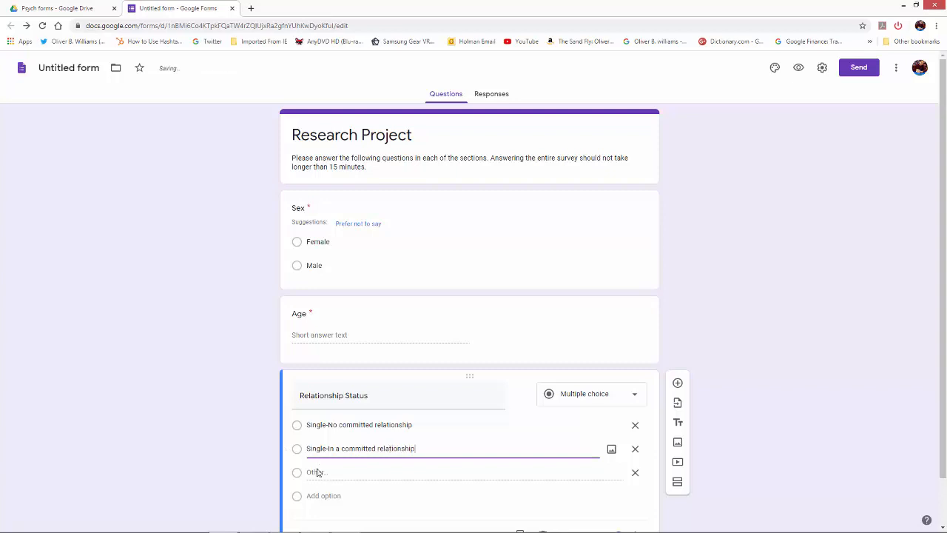
Add "Married" as the third Relationship Status option and remove the "Other" option.
left_click(319, 473)
left_click(317, 497)
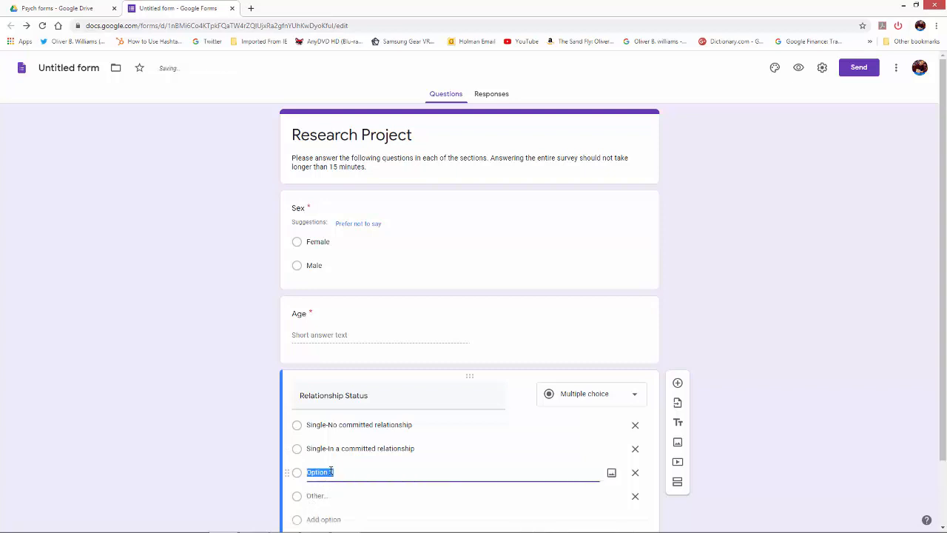
type("Married")
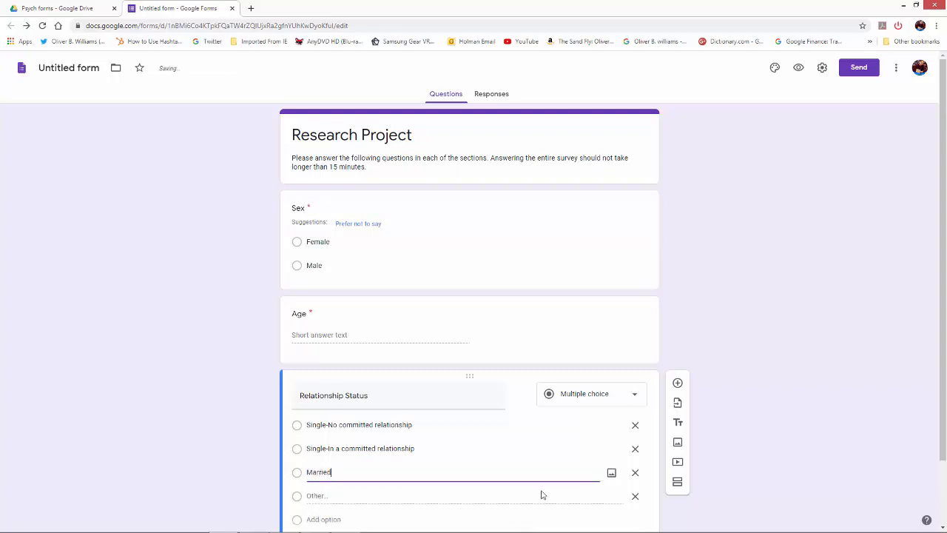
left_click(636, 497)
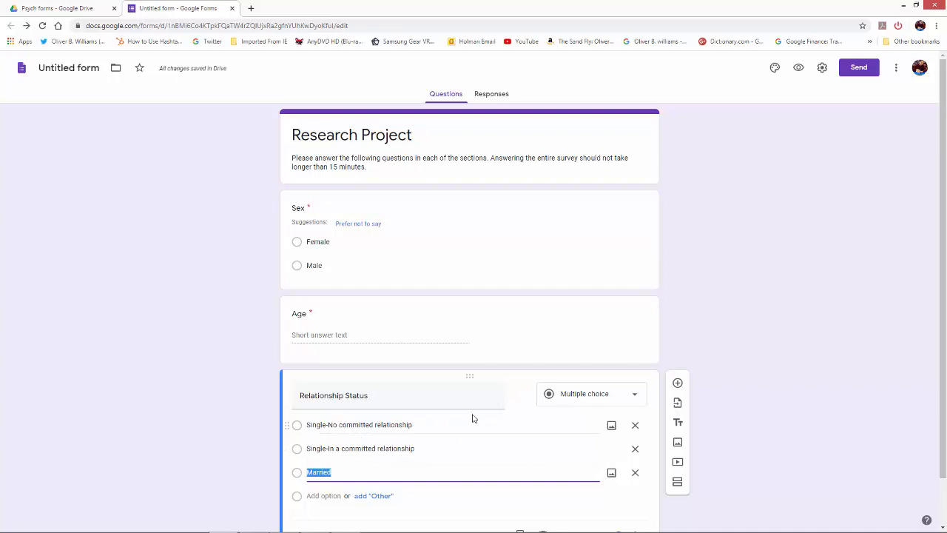
left_click(805, 440)
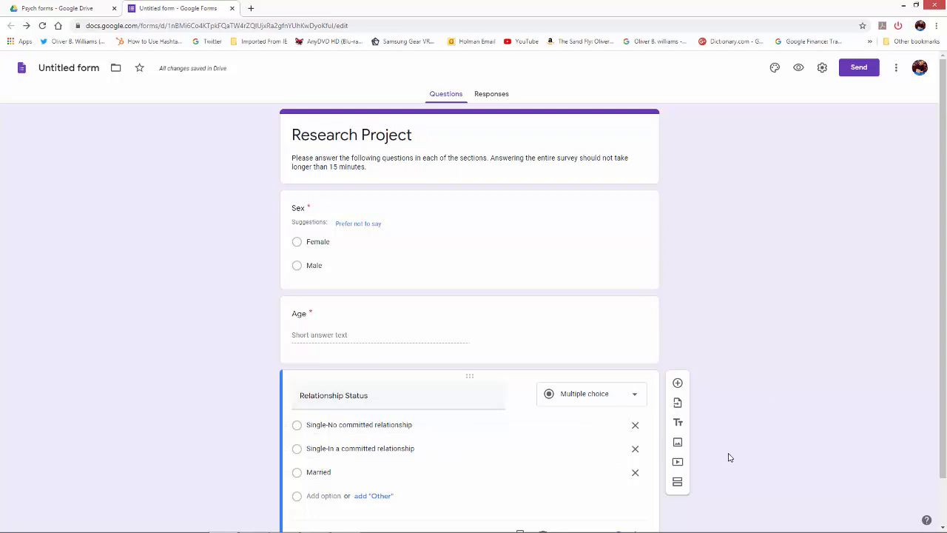
Add a fourth question titled "Education Level" with the first answer option "Did not complete high school".
scroll(742, 445, "down", 1)
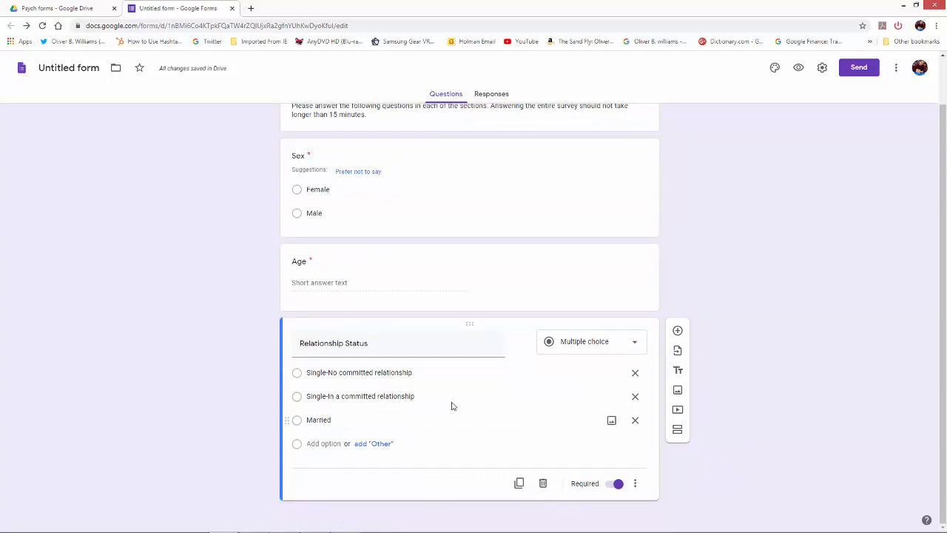
left_click(677, 330)
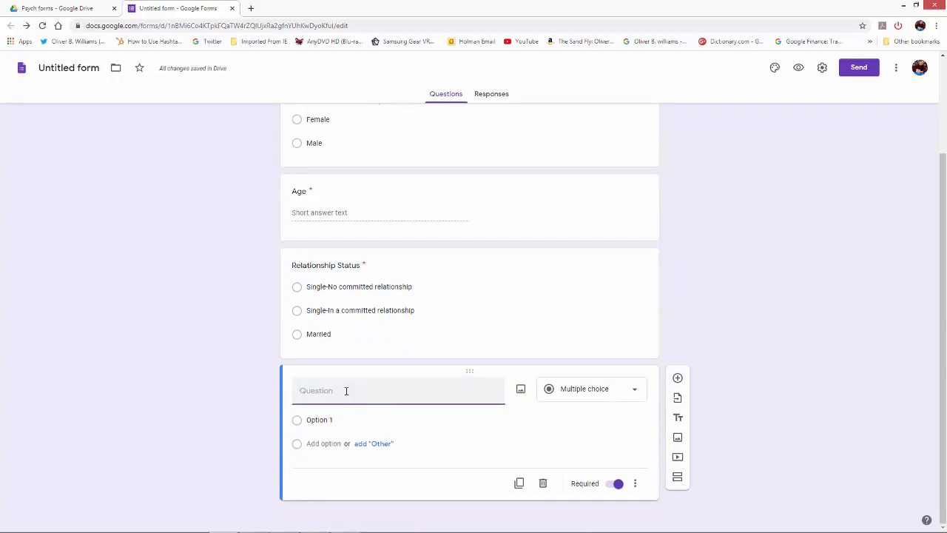
type("Education Level")
left_click(329, 420)
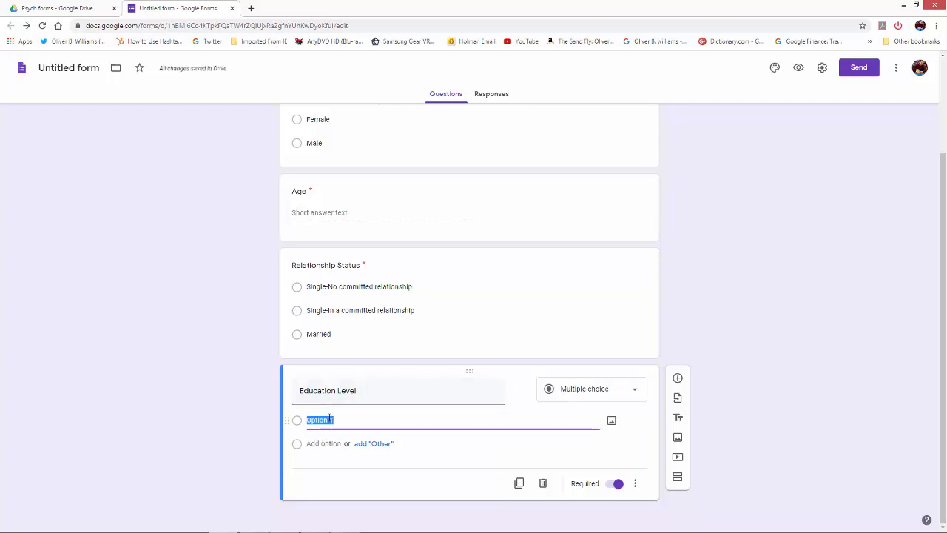
type("Didn't")
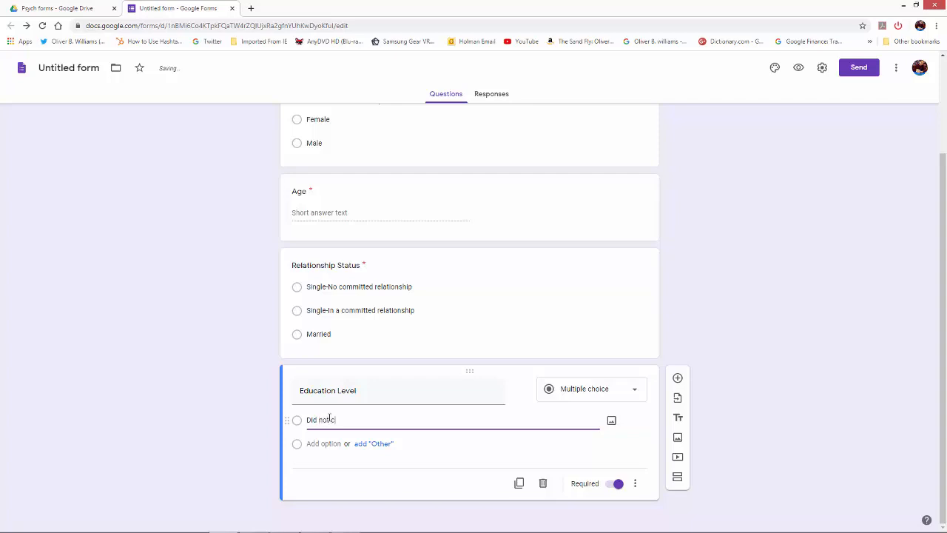
key("BackSpace")
type("lete high school")
Add an "Other" option and three more placeholder answer options to the Education Level question.
left_click(360, 444)
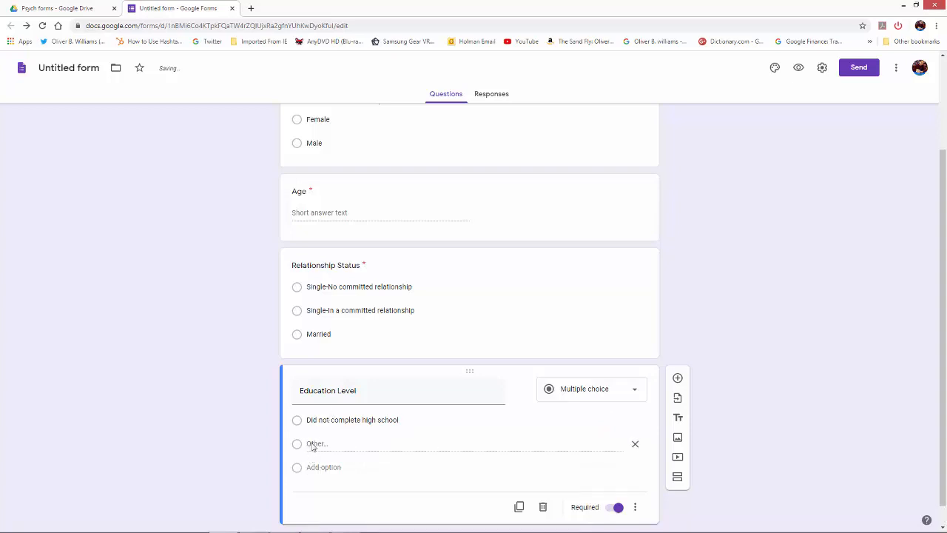
left_click(314, 467)
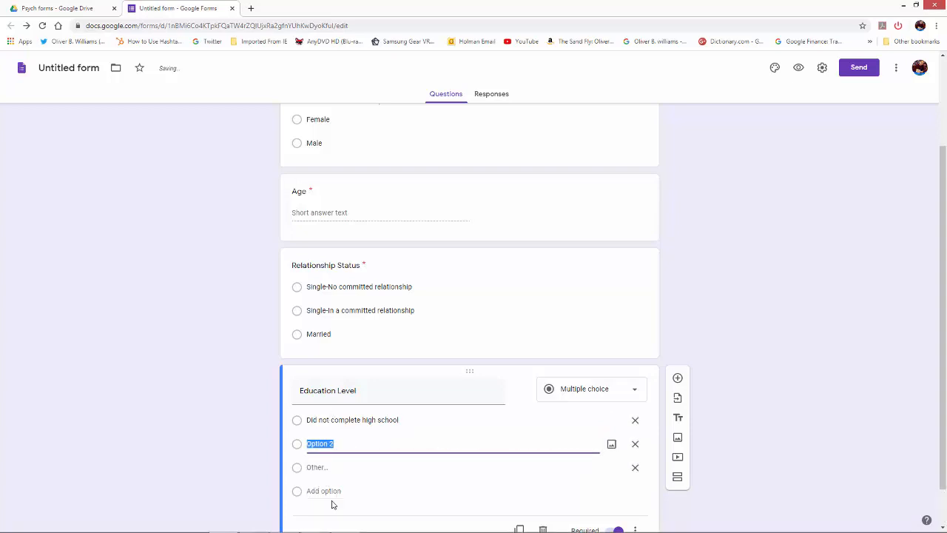
left_click(331, 497)
left_click(330, 513)
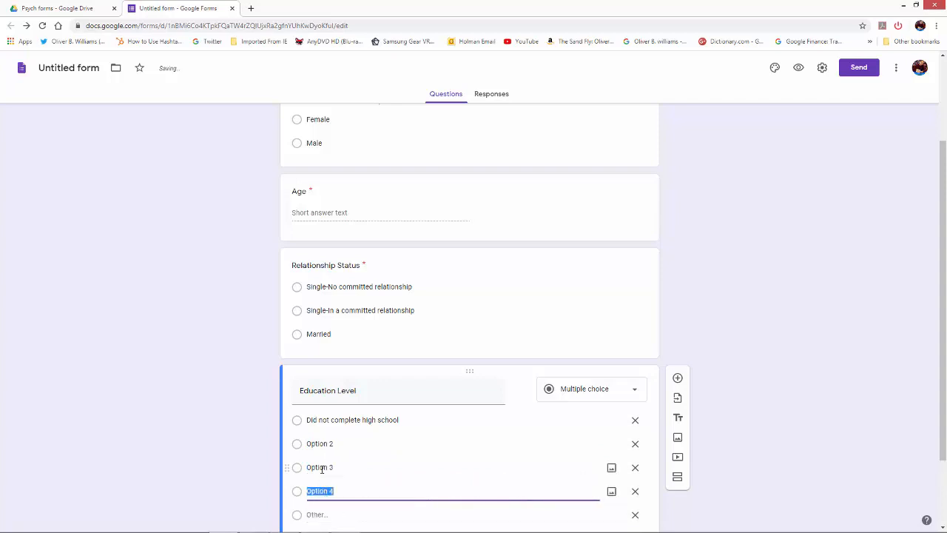
Name the second Education Level option "High School Graduate" and the third "Some college".
left_click(323, 443)
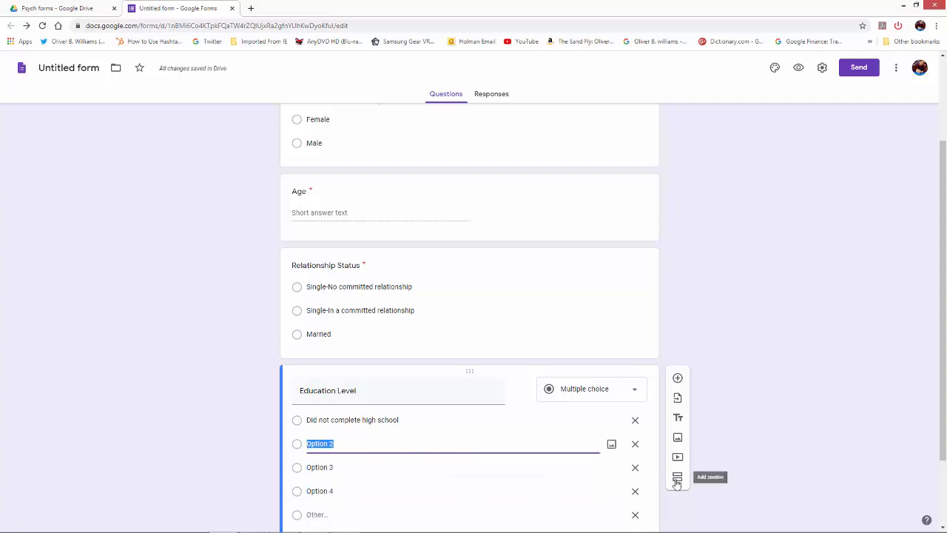
type("High")
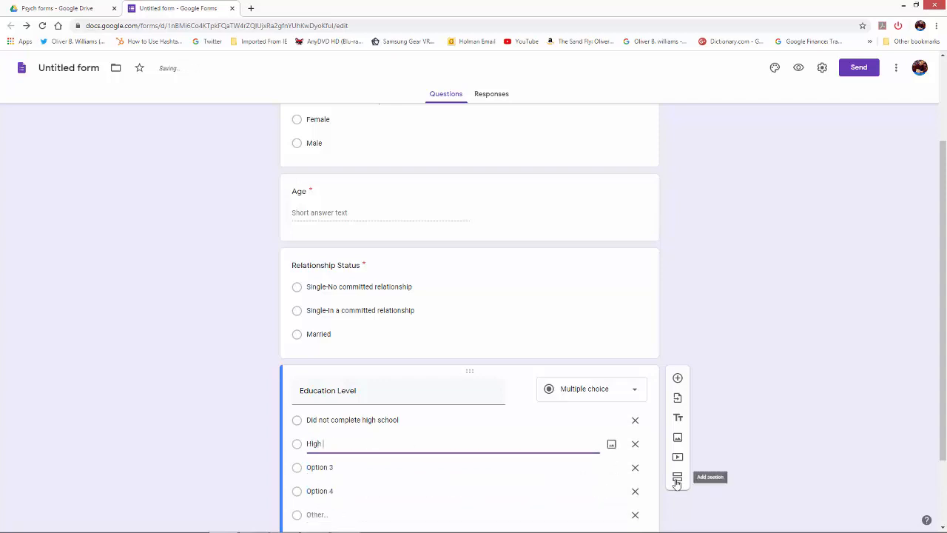
type(" School Graduate")
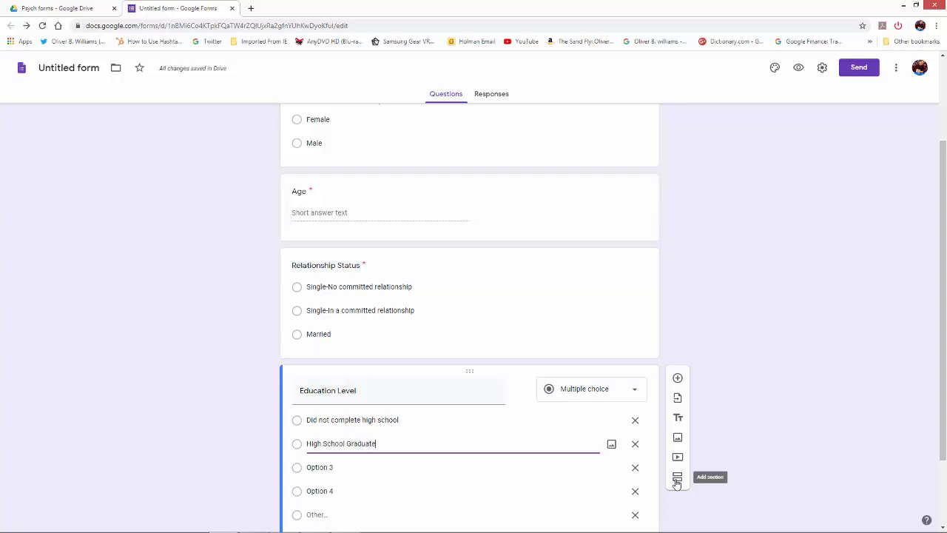
left_click(330, 468)
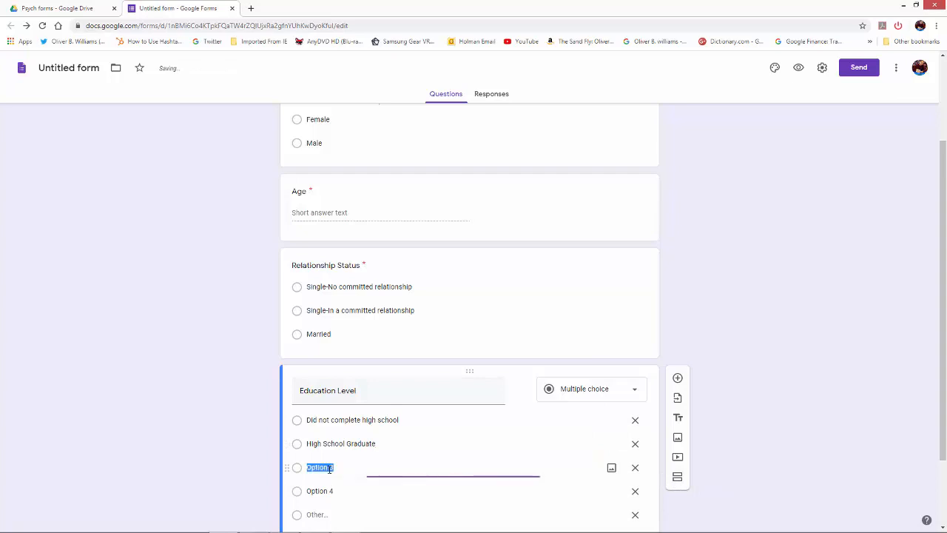
type("Some co")
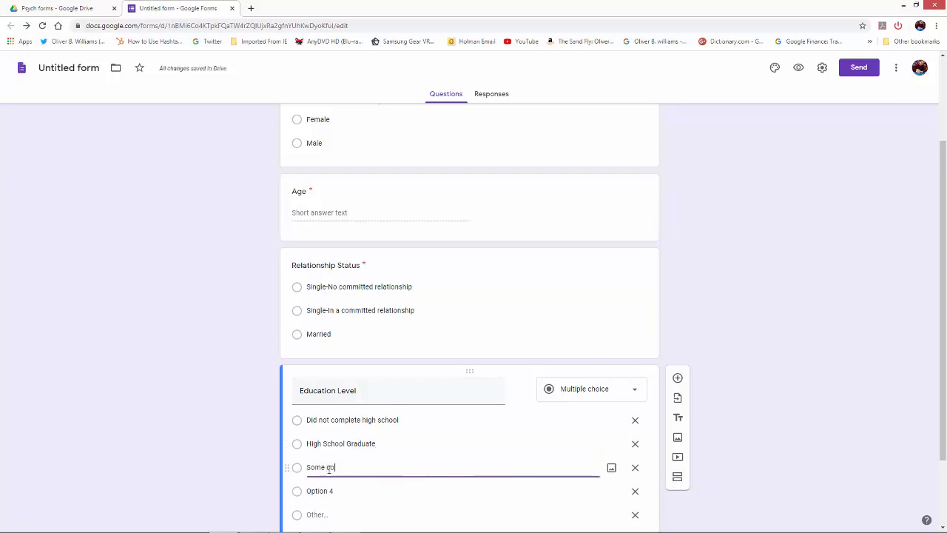
type("llege")
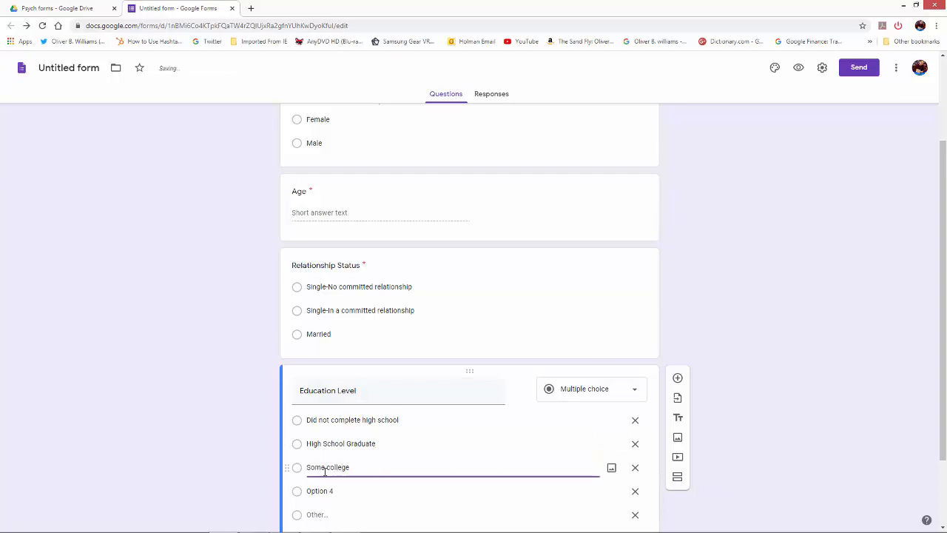
Name the fourth Education Level option "College Grad".
left_click(324, 494)
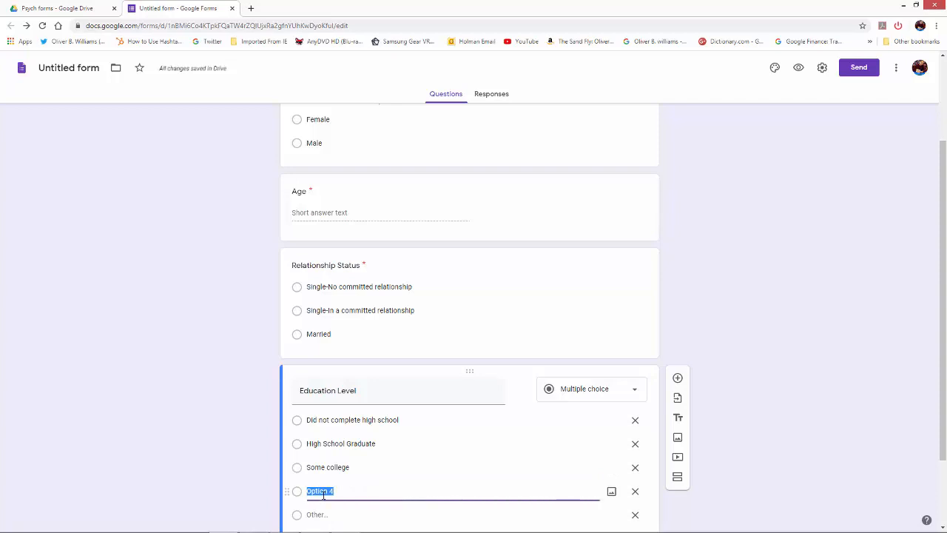
type("Coll")
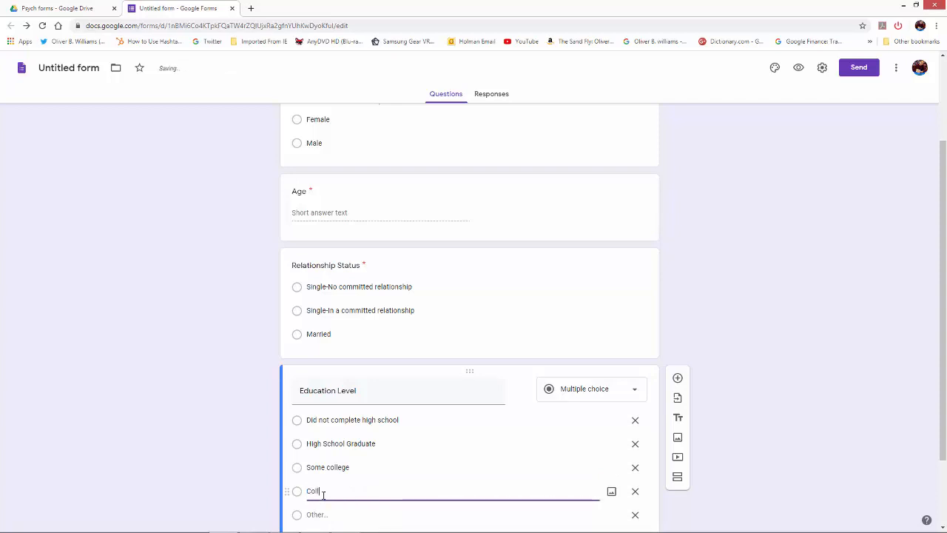
type("eg")
type("e GF")
type("rad")
left_click(364, 466)
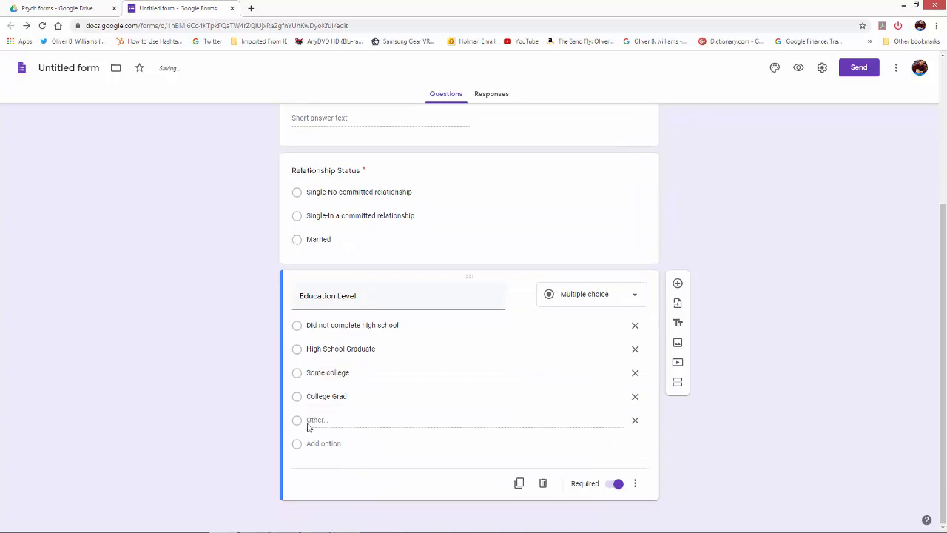
Add "Masters Degree" as the fifth answer option of the Education Level question.
left_click(314, 444)
left_click(317, 440)
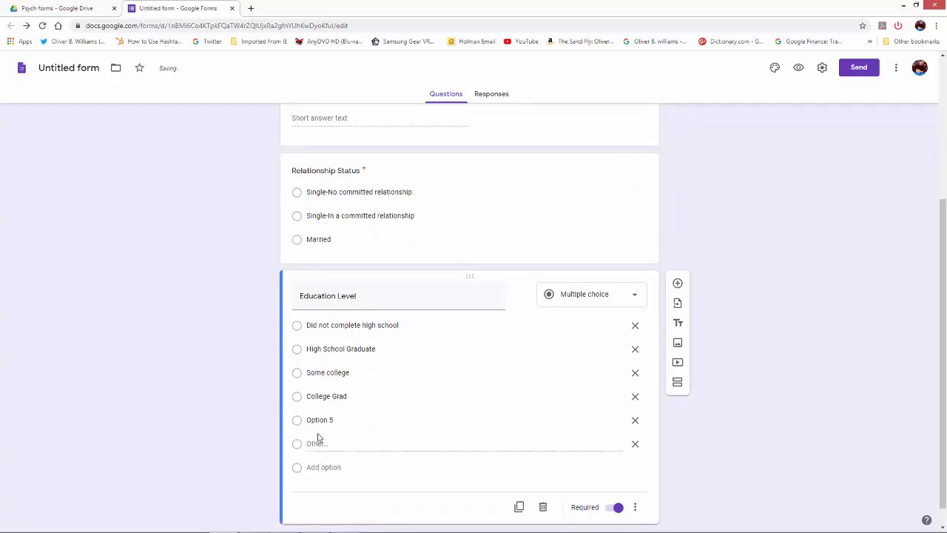
left_click(321, 419)
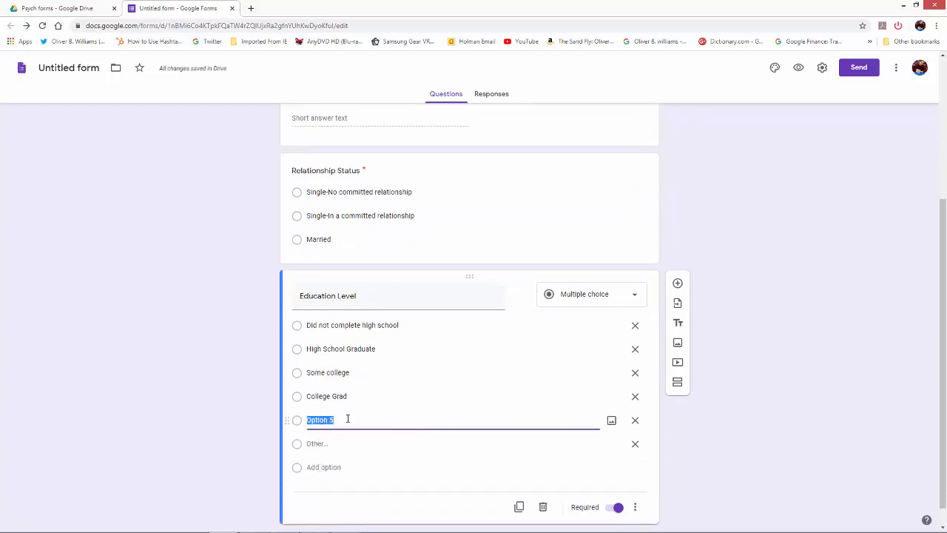
type("Mas")
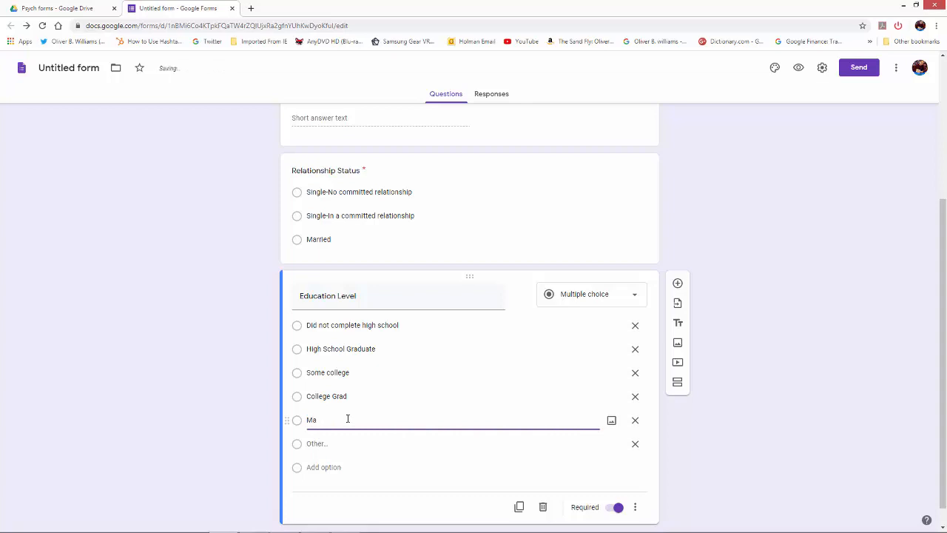
key("BackSpace")
key("BackSpace")
key("BackSpace")
type("Masters Degree")
left_click(315, 444)
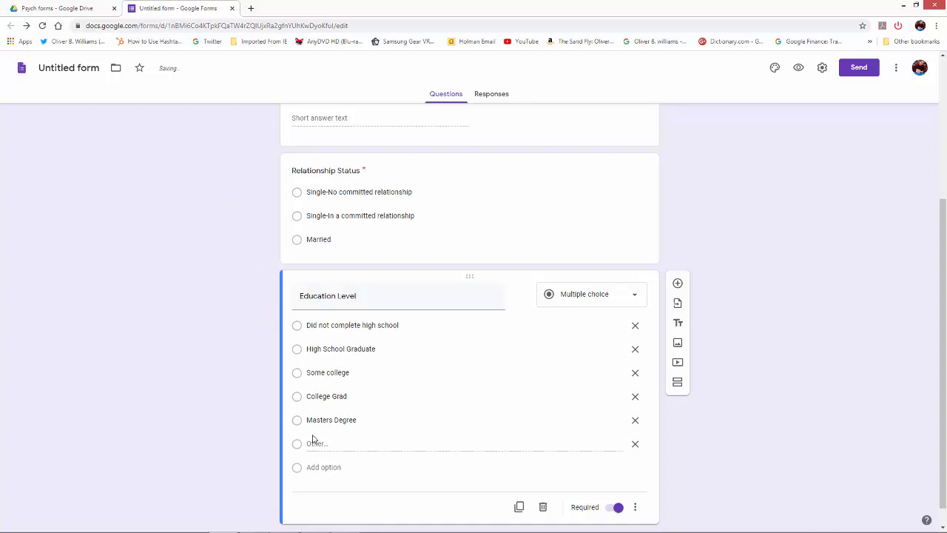
Add "Professional Degree (PhD, MD, PsyD, JD)" as the sixth Education Level option and remove the question's "Other" option.
left_click(325, 468)
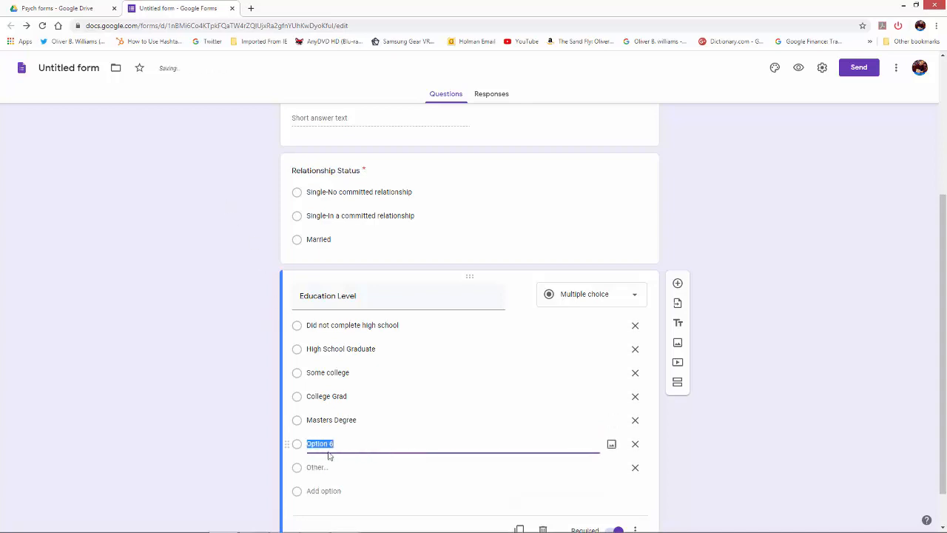
type("Profess")
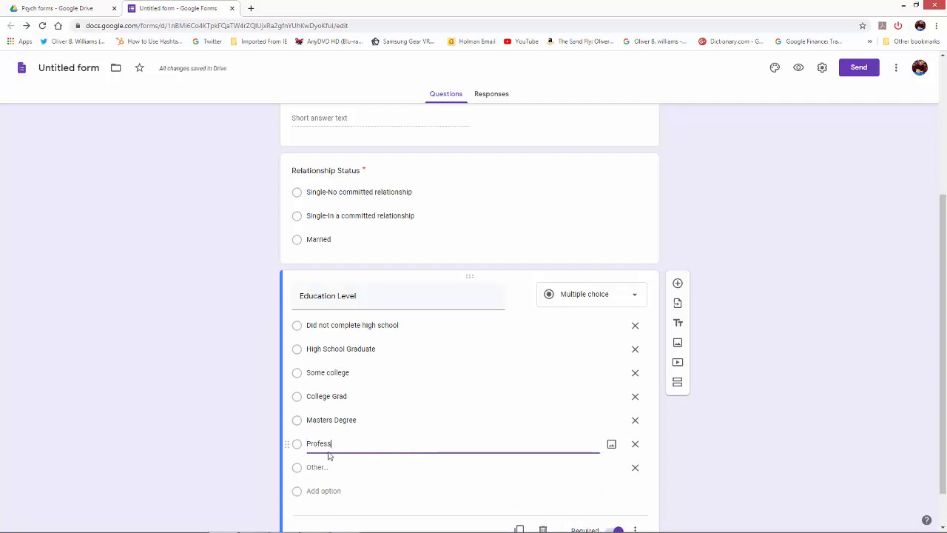
type("ional Degree ")
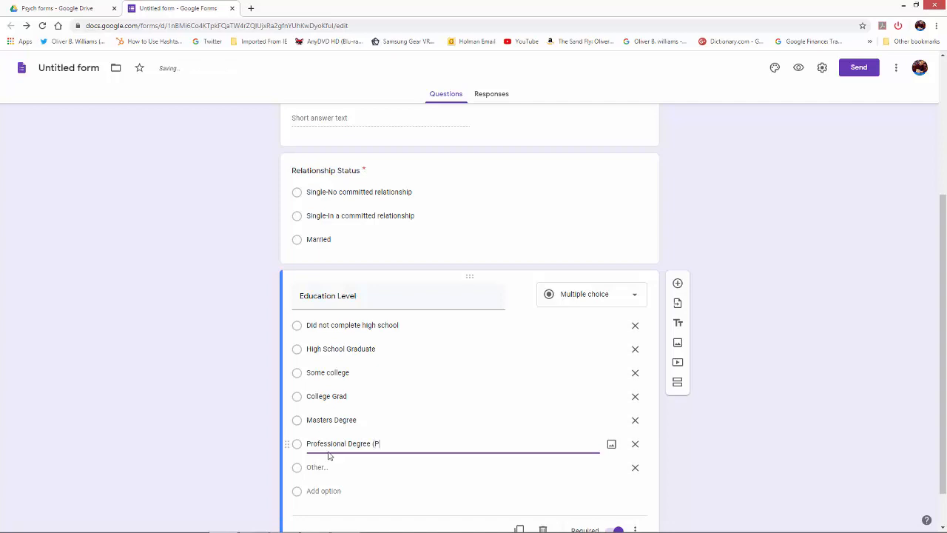
type("(PhD, MD, PsyD, JD")
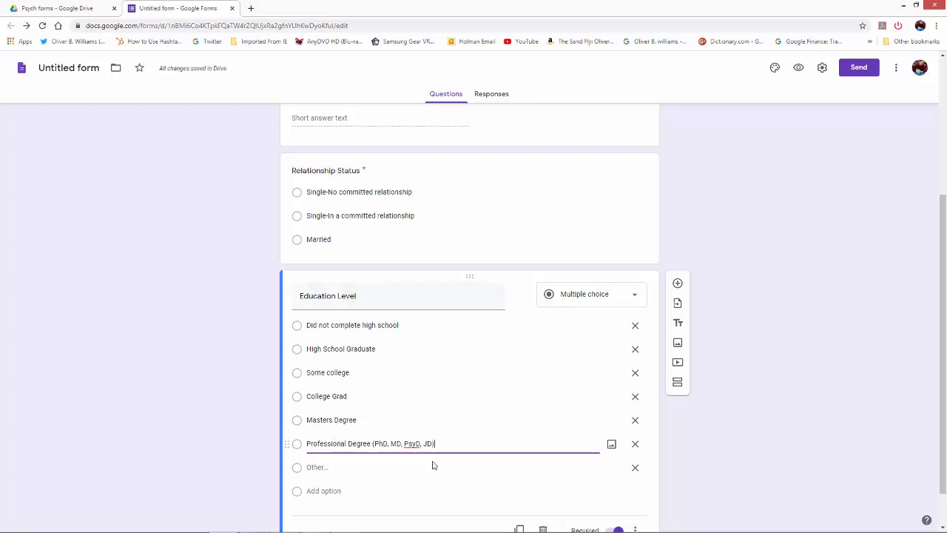
left_click(845, 465)
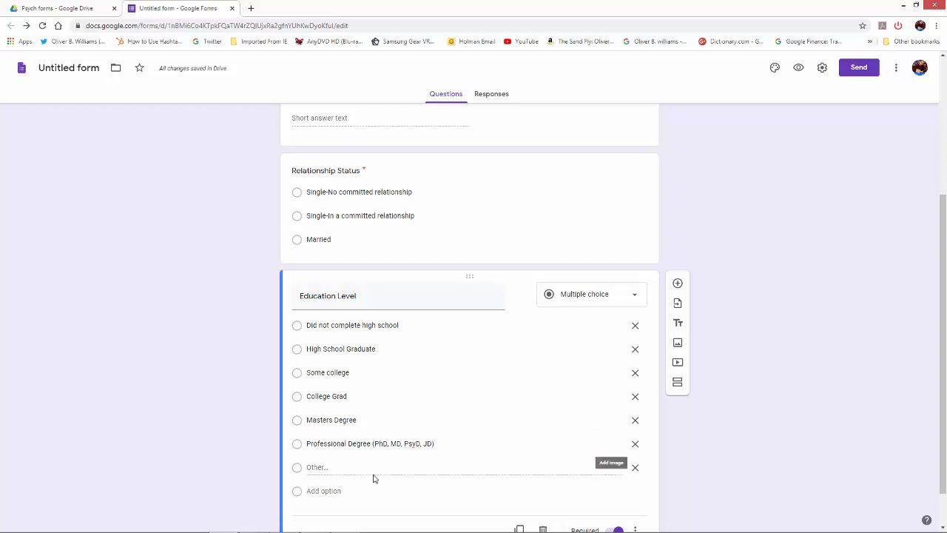
left_click(635, 467)
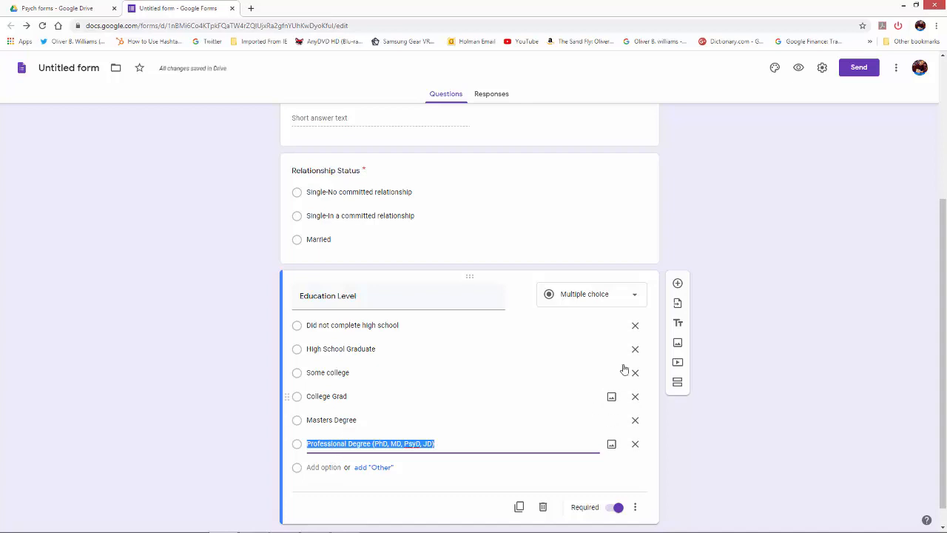
Add a new multiple choice question titled "Ethnicity" below the Education Level question.
scroll(738, 321, "down", 1)
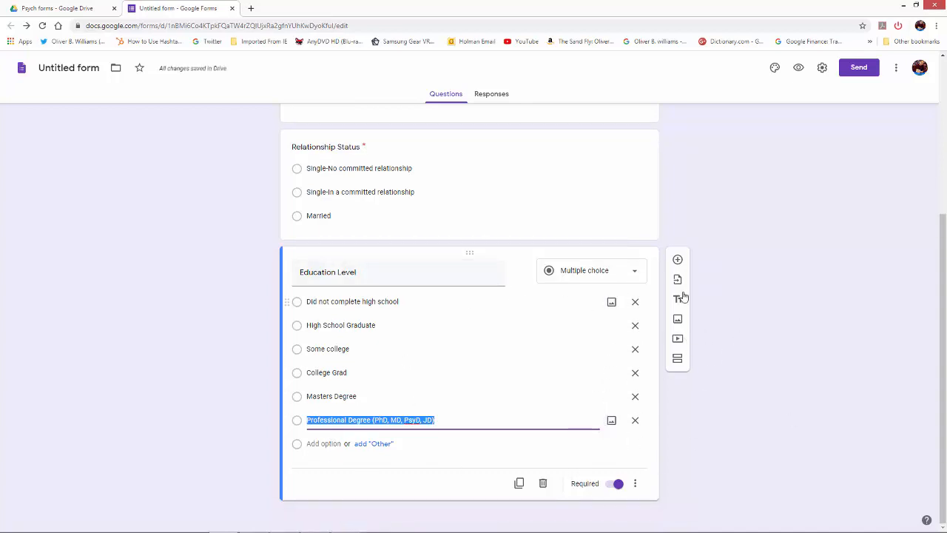
left_click(677, 262)
left_click(676, 263)
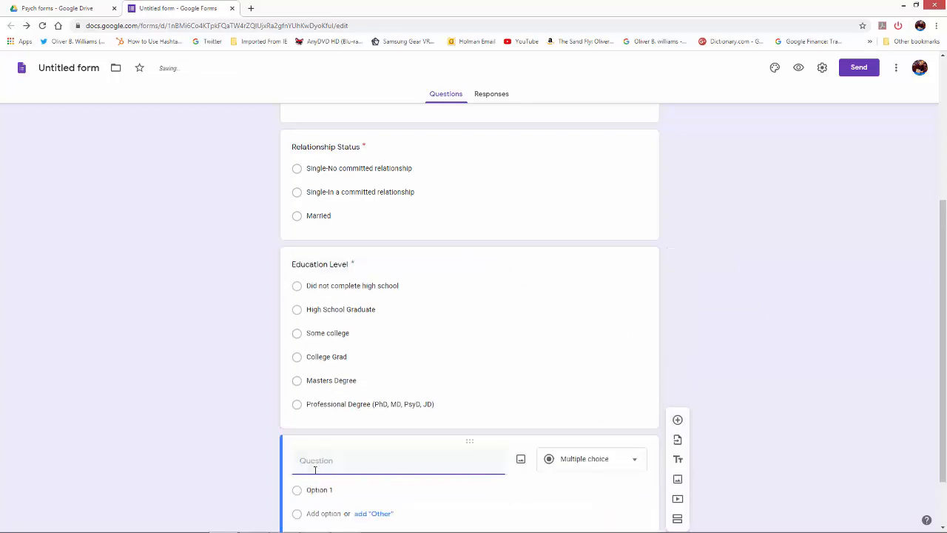
left_click(335, 456)
type("Ethnicity")
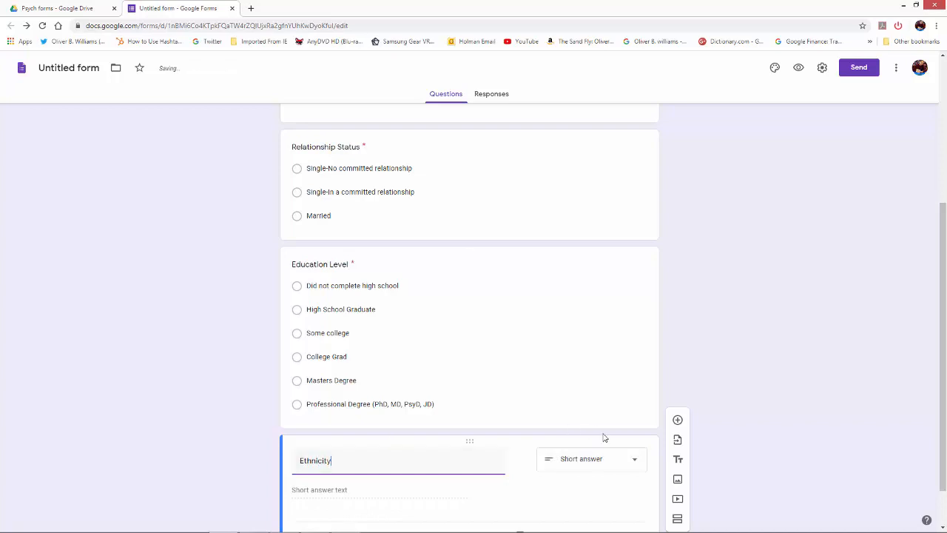
left_click(626, 405)
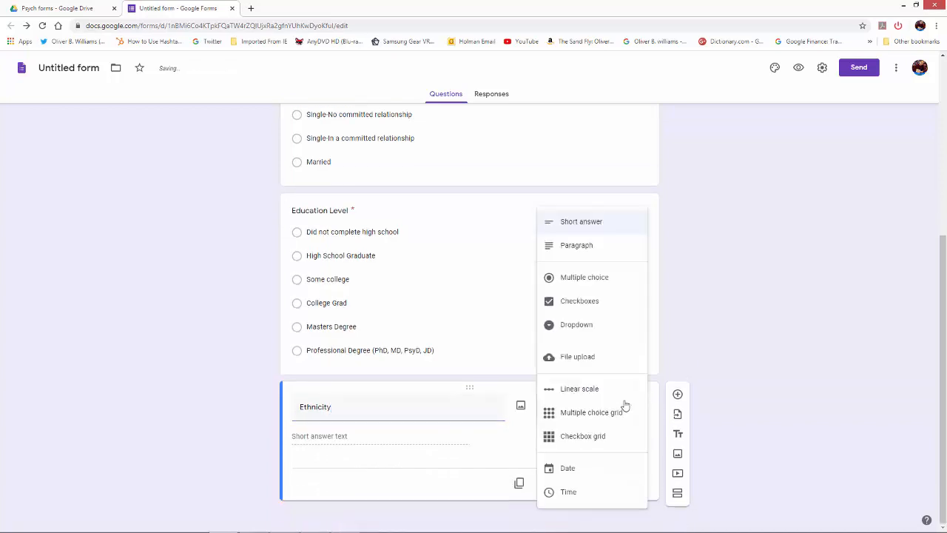
left_click(583, 286)
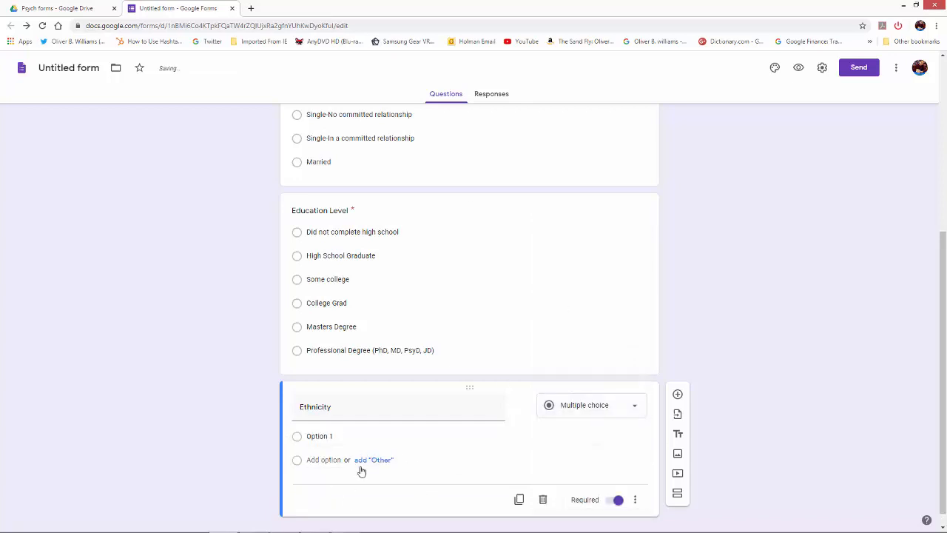
Add an "Other" option and a second placeholder option to the Ethnicity question, and name its first option "Latin(x)".
left_click(368, 460)
left_click(323, 483)
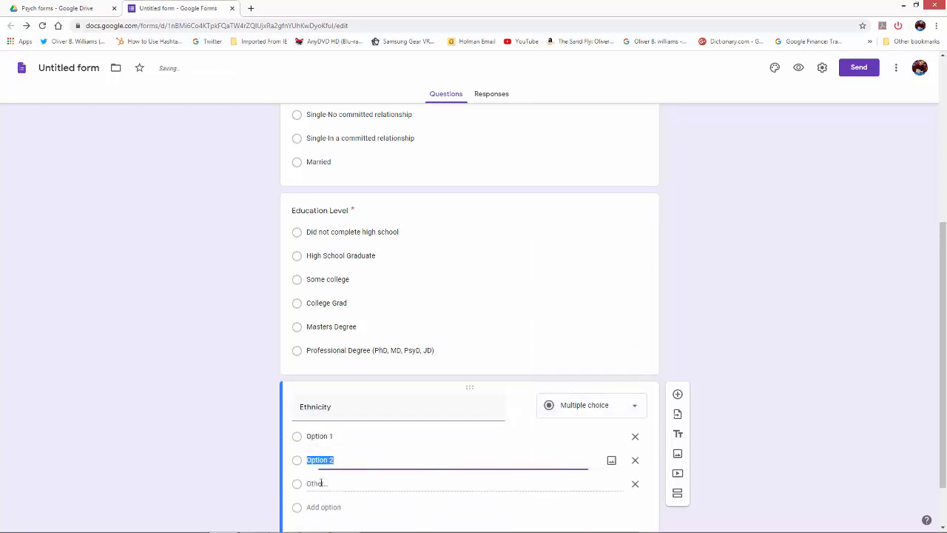
left_click(320, 436)
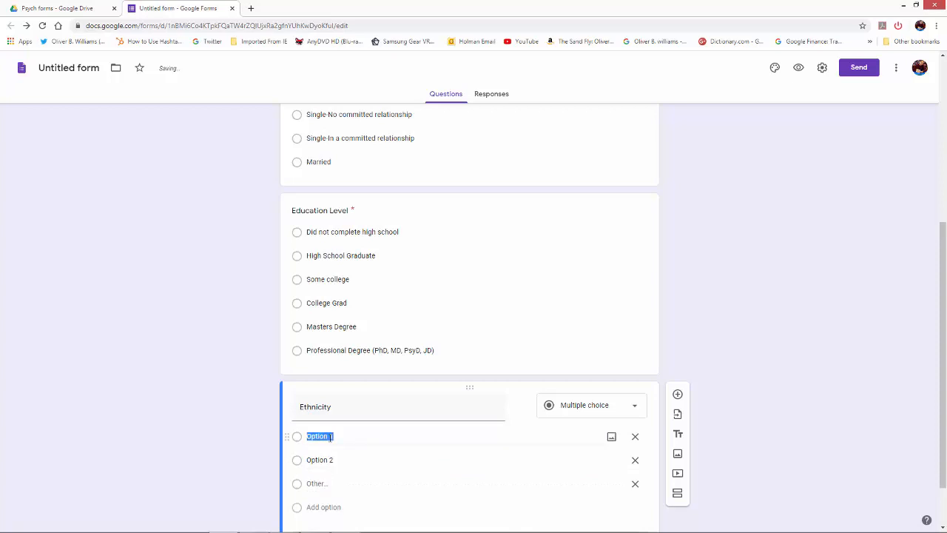
key("BackSpace")
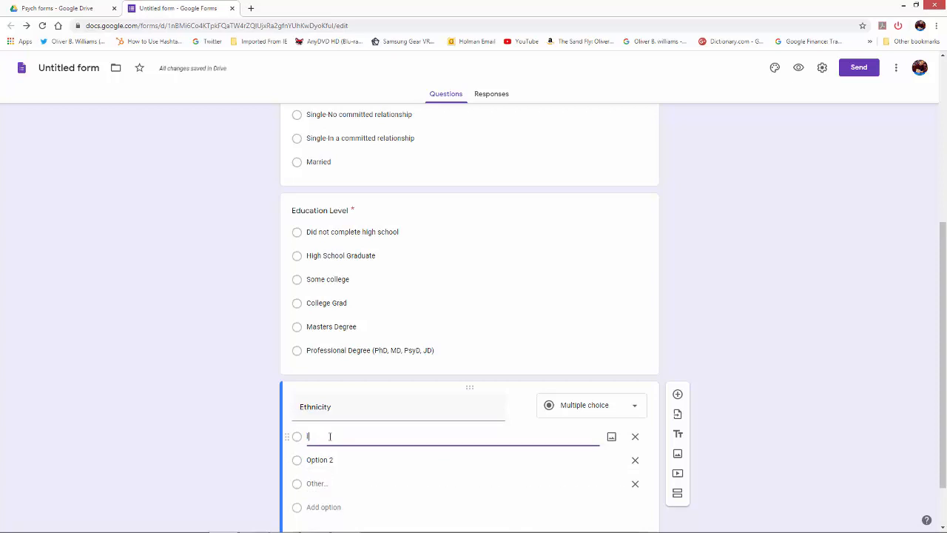
type("Latin(x)")
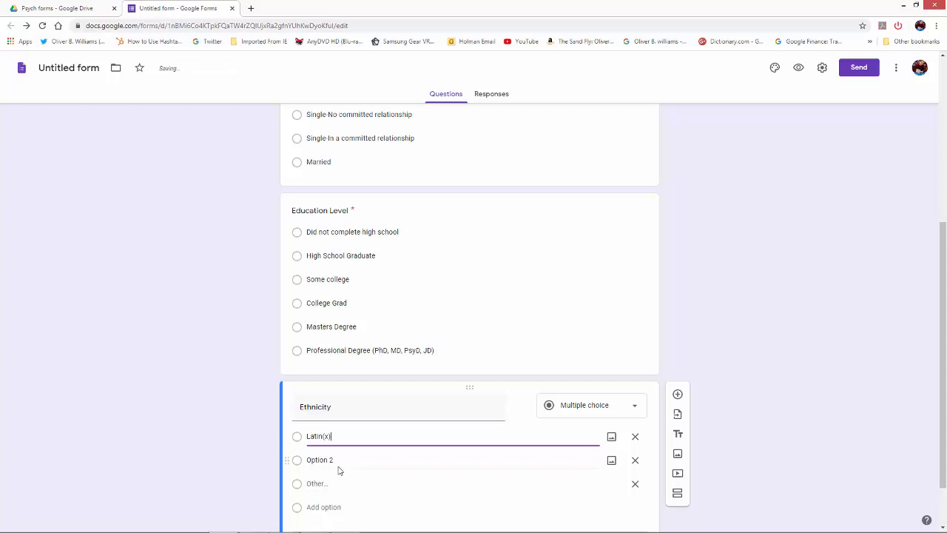
Name the second Ethnicity option "Black/African American".
left_click(323, 461)
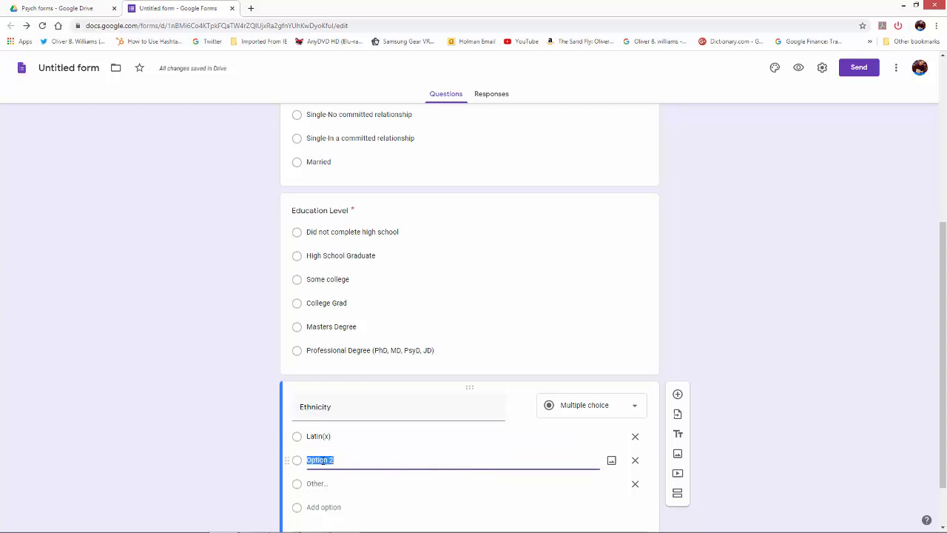
type("Black/Af")
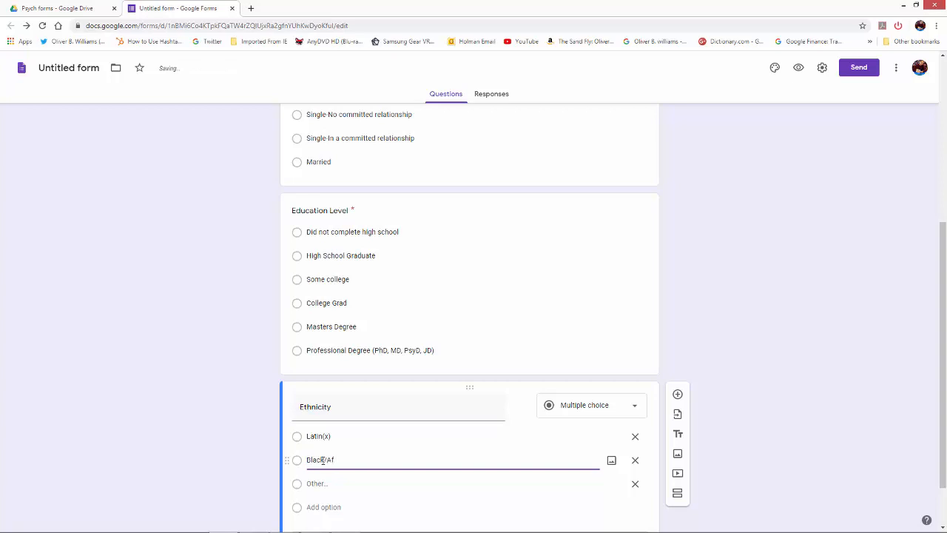
type("rican American")
Add a third answer option to the Ethnicity question and name it "White/Caucasion".
left_click(317, 484)
double_click(320, 485)
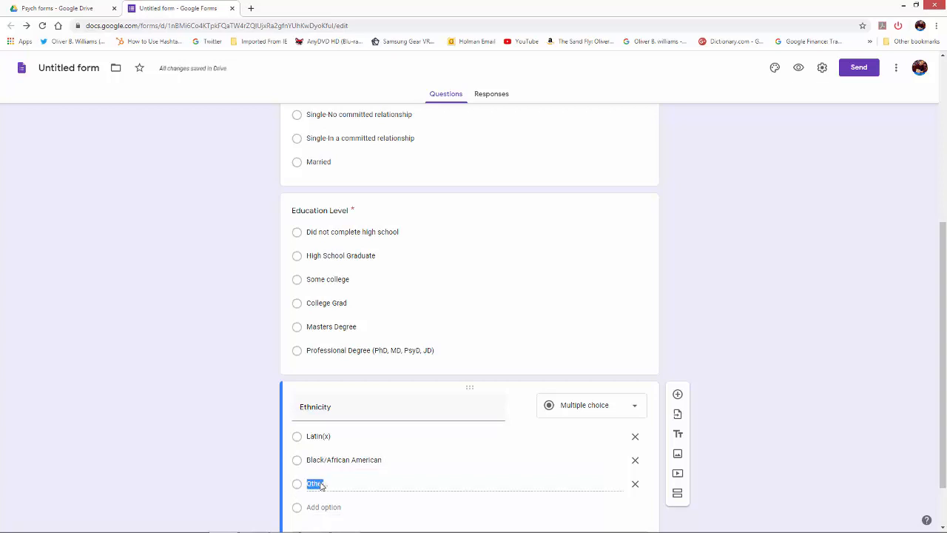
left_click(334, 507)
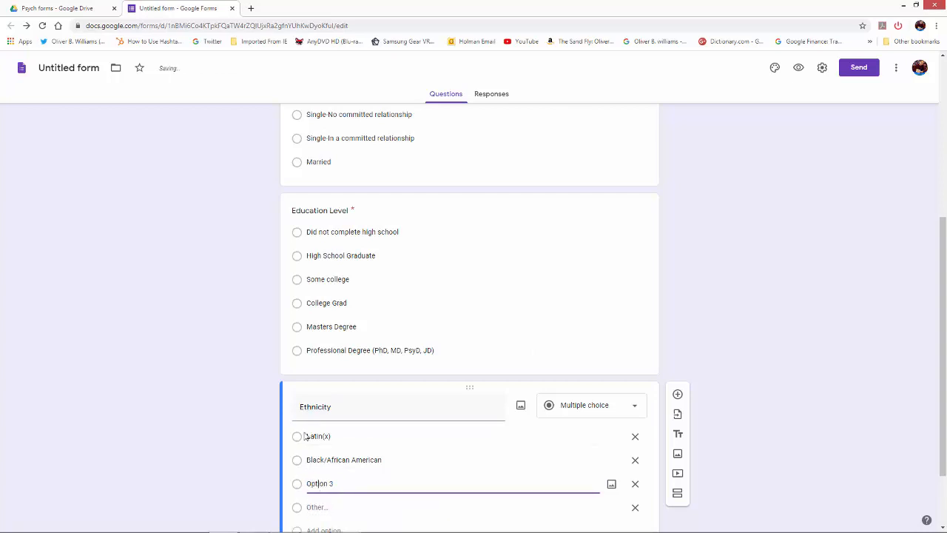
left_click(312, 485)
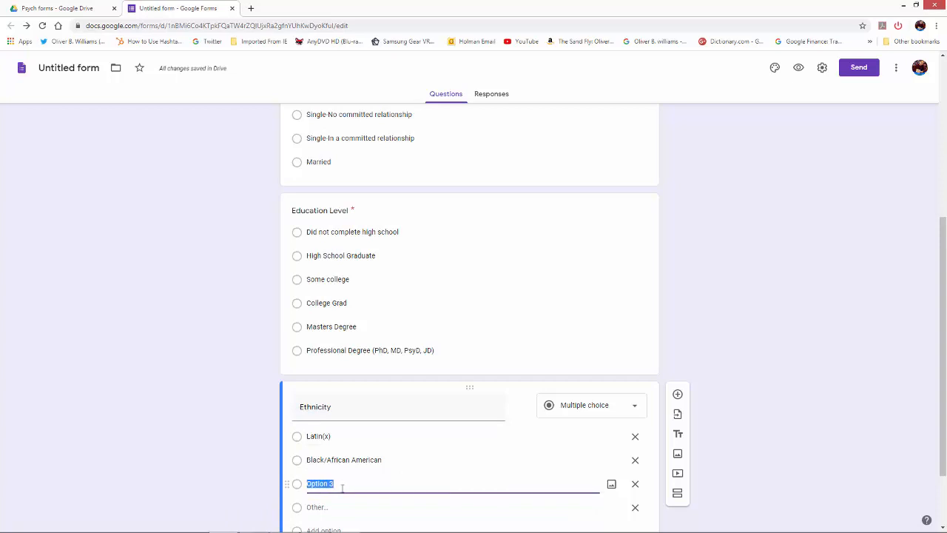
type("White")
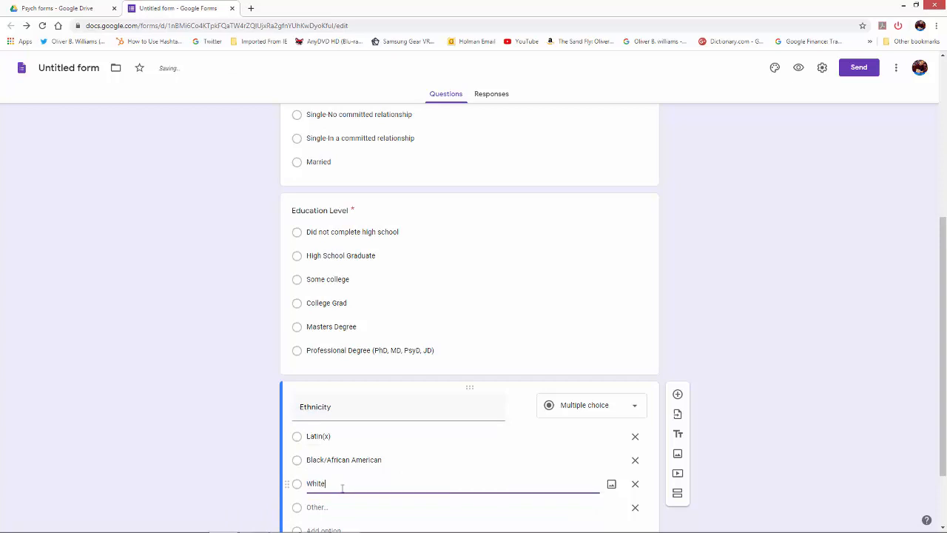
type("/Caucasion")
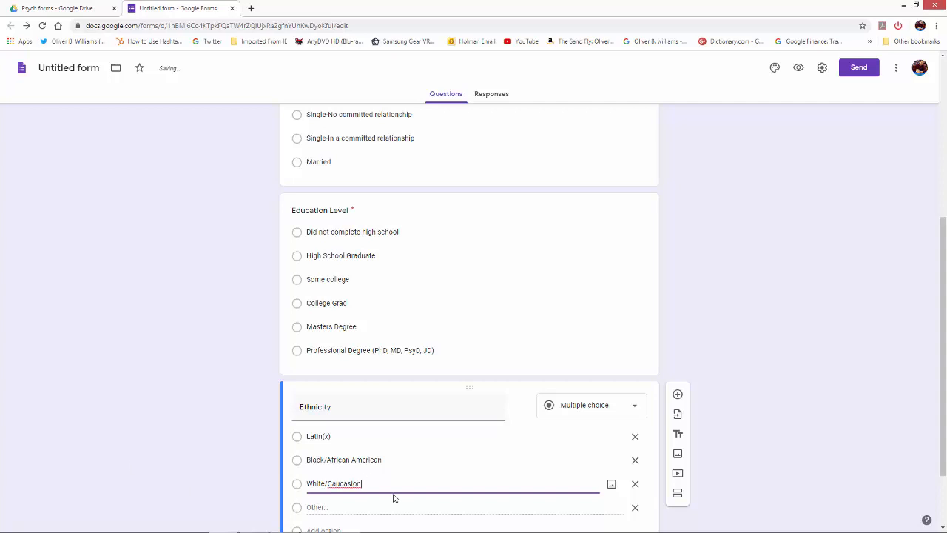
Correct the spelling and spacing of the third Ethnicity option to read "White/ Caucasian".
left_click(328, 484)
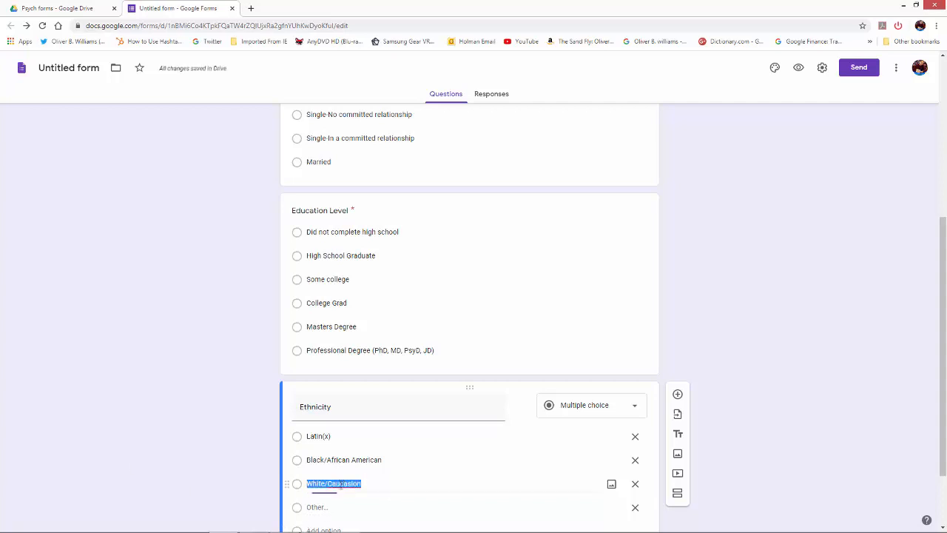
left_click(344, 482)
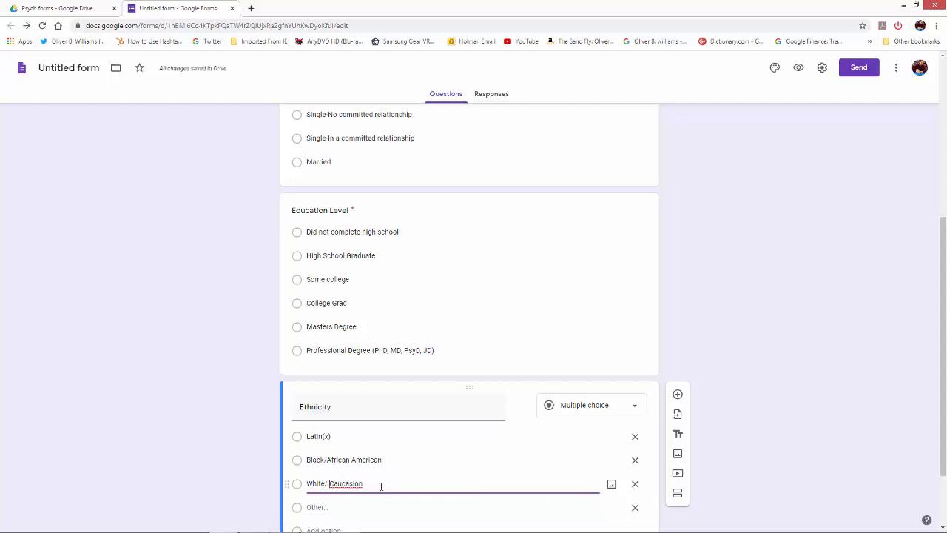
right_click(345, 485)
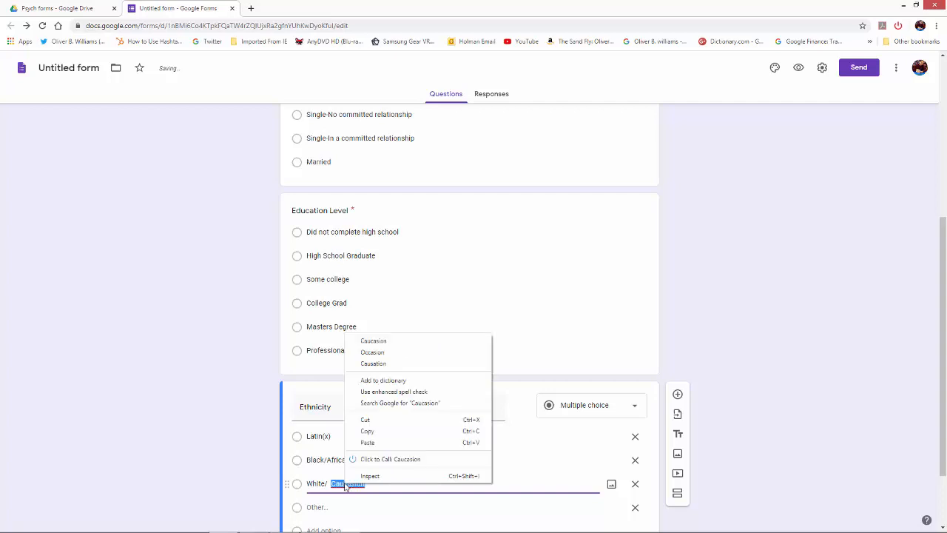
left_click(363, 342)
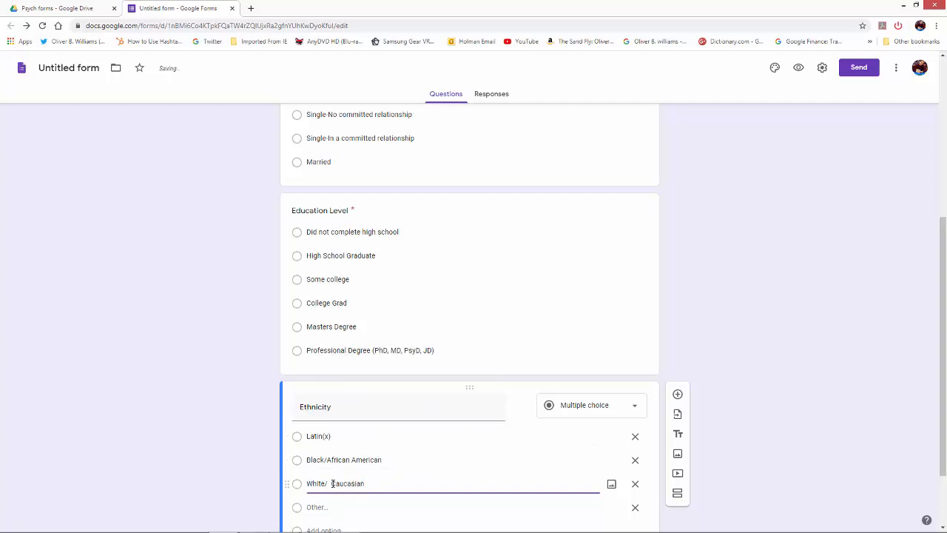
left_click(333, 484)
key("BackSpace")
Add "Asian" as the fourth answer option of the Ethnicity question.
left_click(333, 515)
double_click(313, 507)
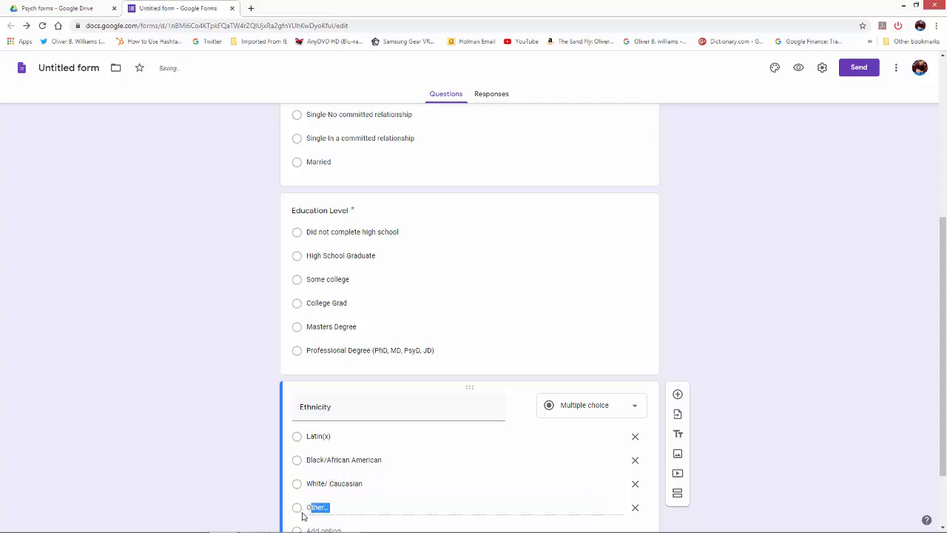
scroll(369, 516, "down", 2)
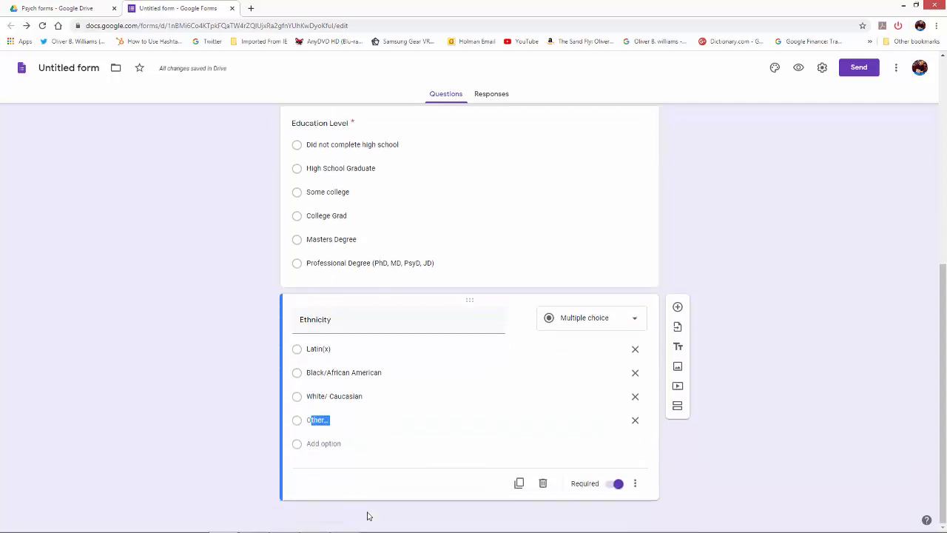
left_click(328, 446)
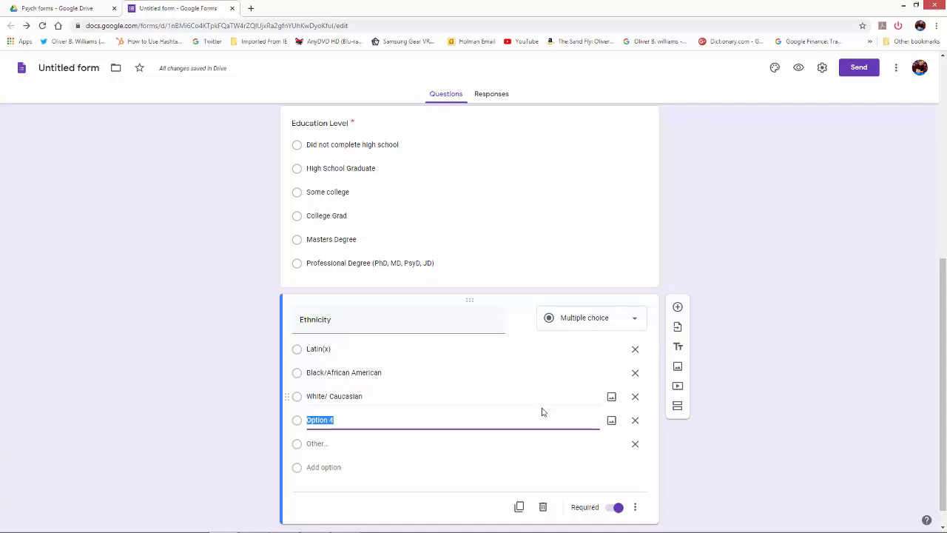
type("Asian")
Add "Mixed" as the fifth answer option of the Ethnicity question.
left_click(332, 444)
left_click(327, 467)
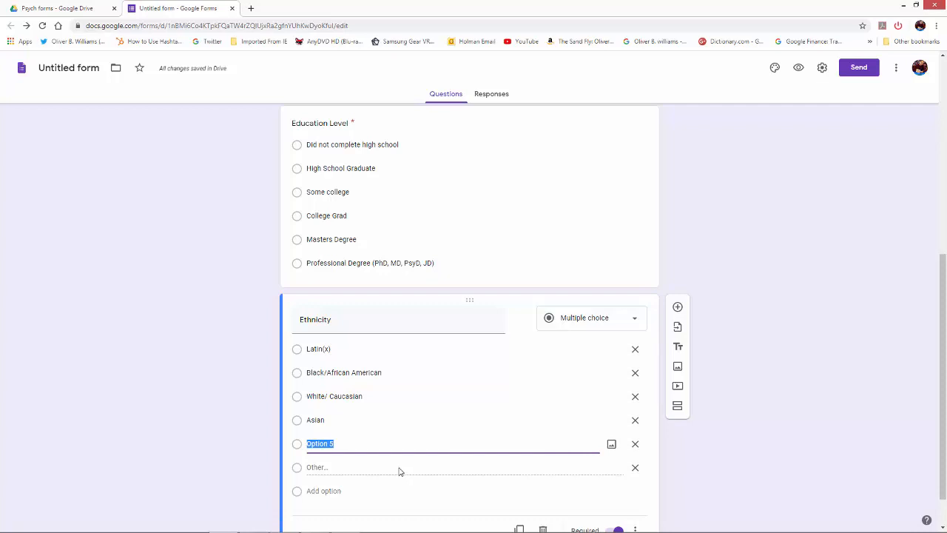
type("Mixed")
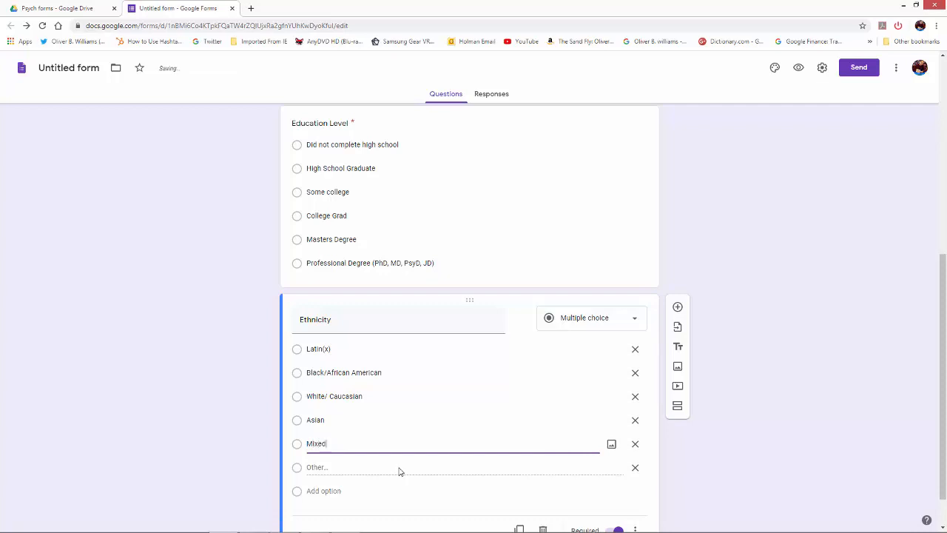
left_click(316, 469)
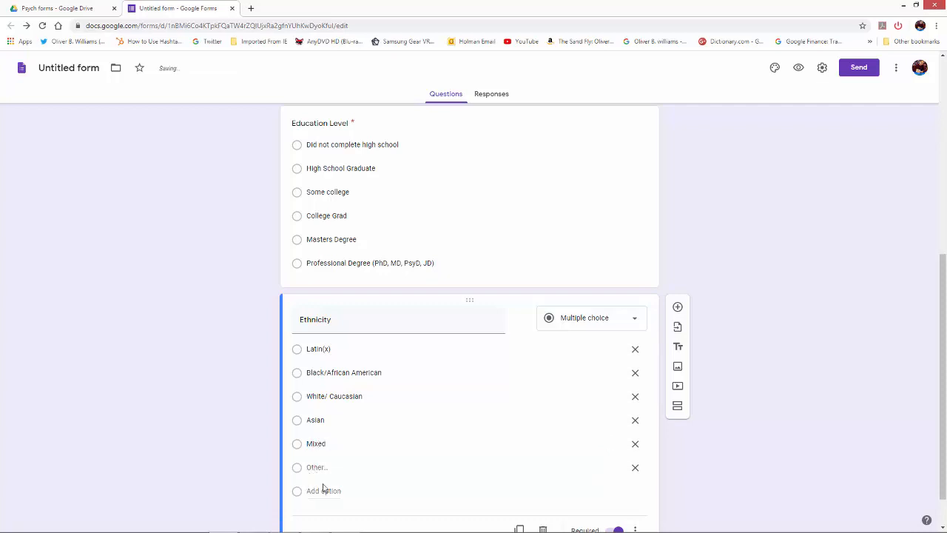
left_click(317, 491)
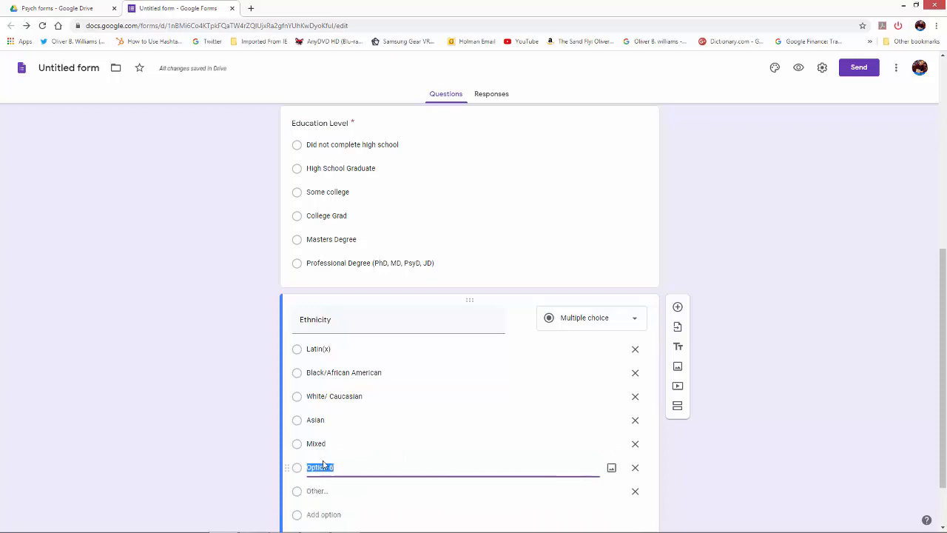
left_click(635, 468)
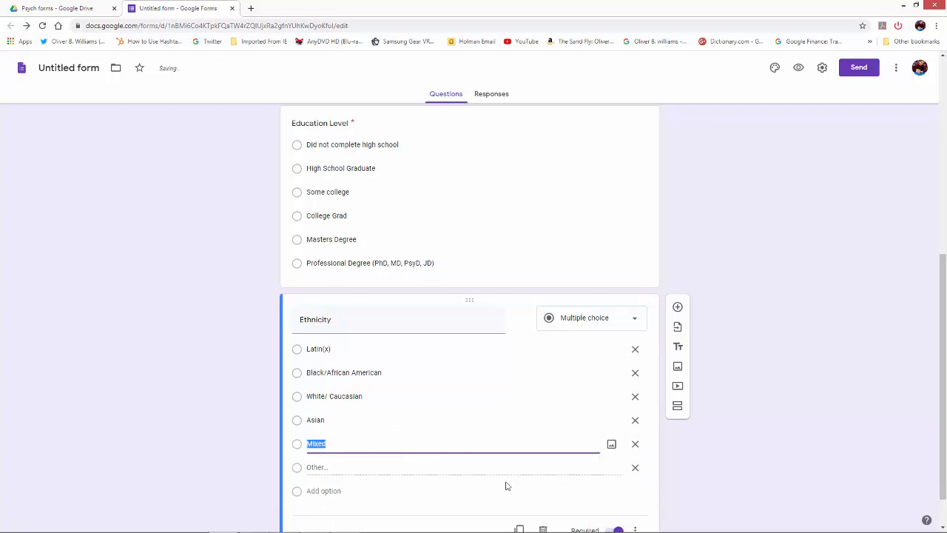
Remove the "Other" option from the Ethnicity question.
left_click(635, 467)
scroll(767, 448, "down", 1)
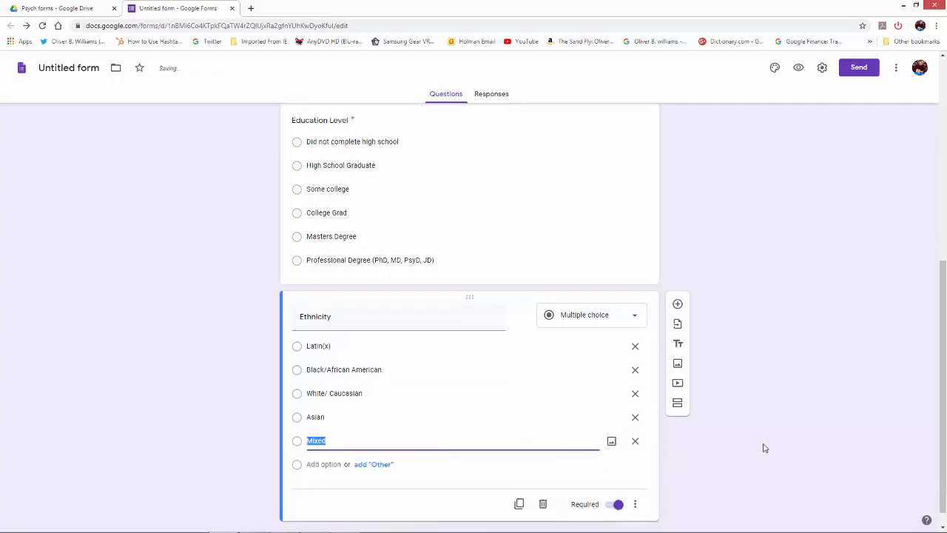
Review the form's questions from the Research Project header down to the Ethnicity question.
left_click(748, 445)
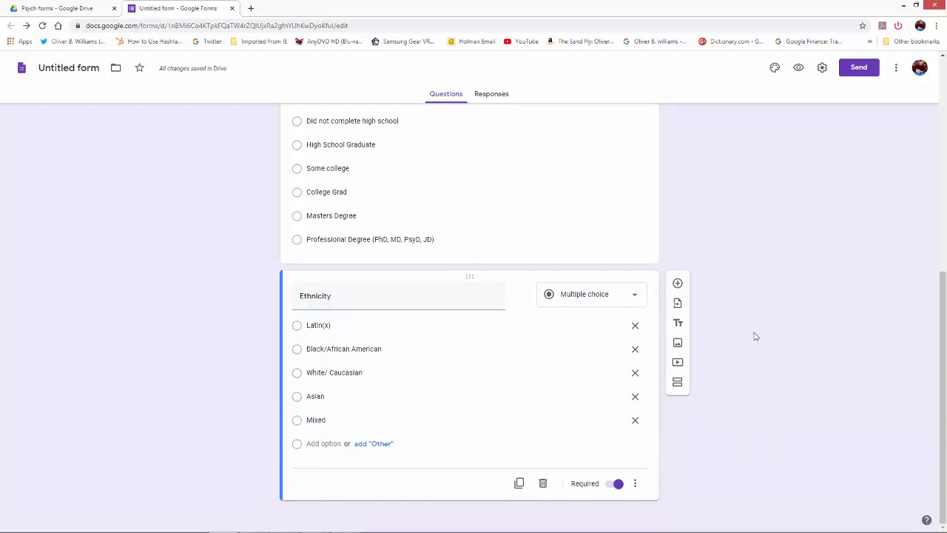
scroll(776, 353, "up", 2)
scroll(488, 304, "down", 2)
scroll(407, 292, "up", 2)
scroll(403, 361, "down", 2)
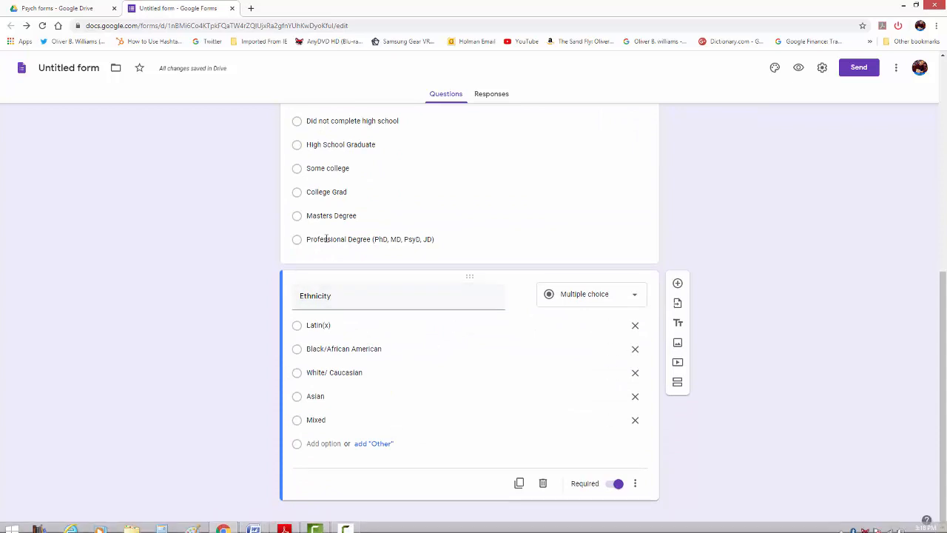
scroll(539, 242, "up", 5)
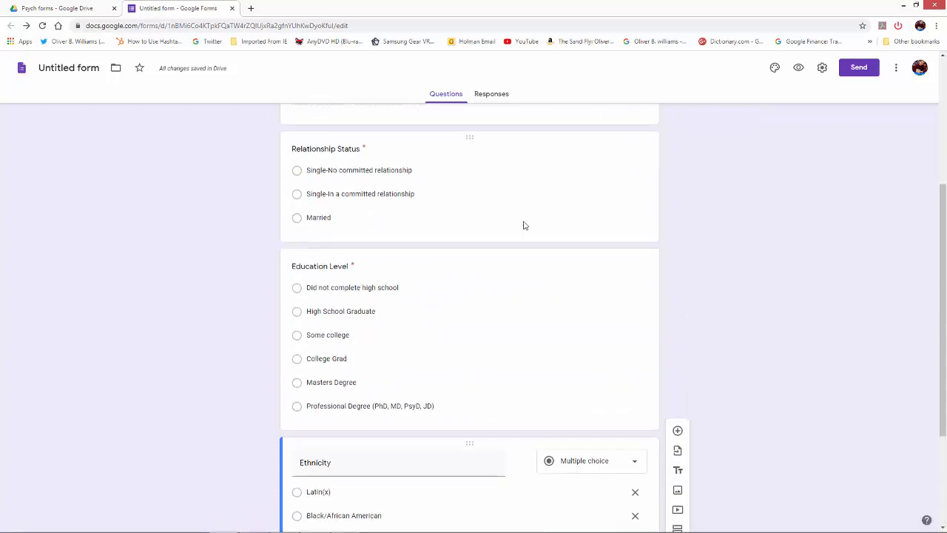
scroll(412, 211, "down", 2)
scroll(351, 267, "down", 3)
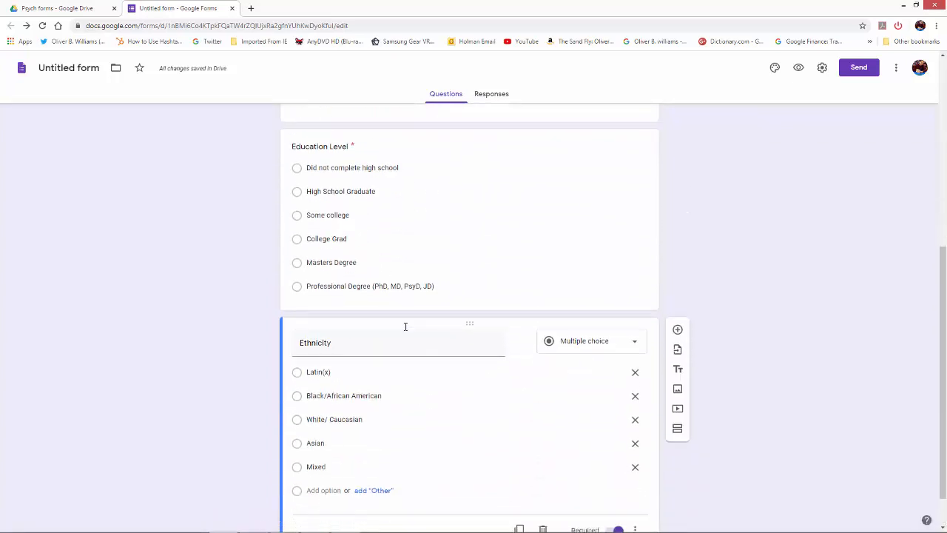
scroll(777, 377, "up", 1)
scroll(808, 377, "up", 5)
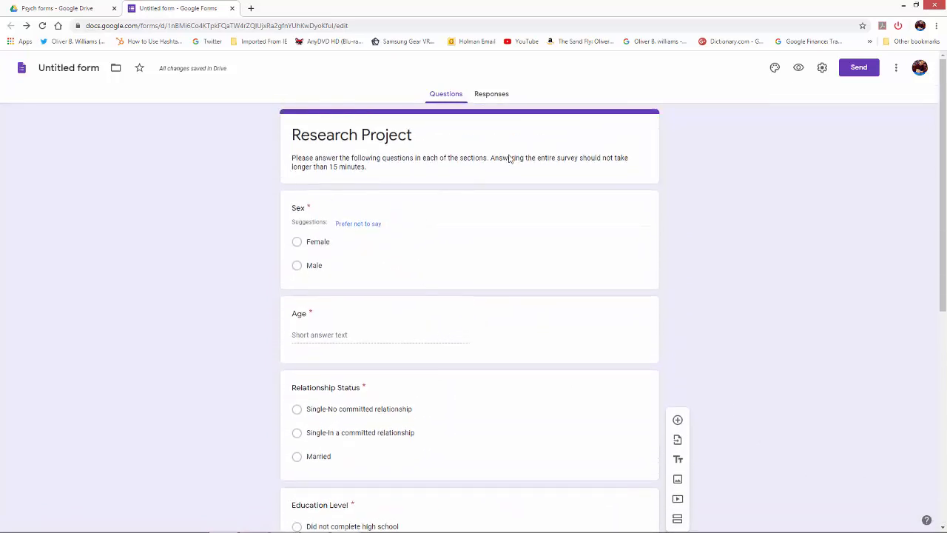
scroll(687, 267, "down", 5)
scroll(675, 314, "down", 1)
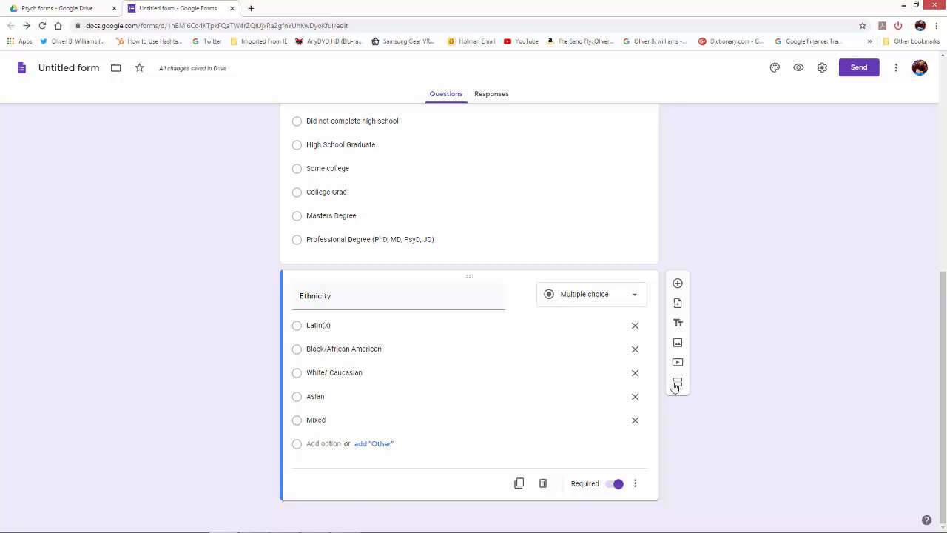
Add a new section after the Ethnicity question, title it "Section 2" and insert a blank question in it.
left_click(677, 384)
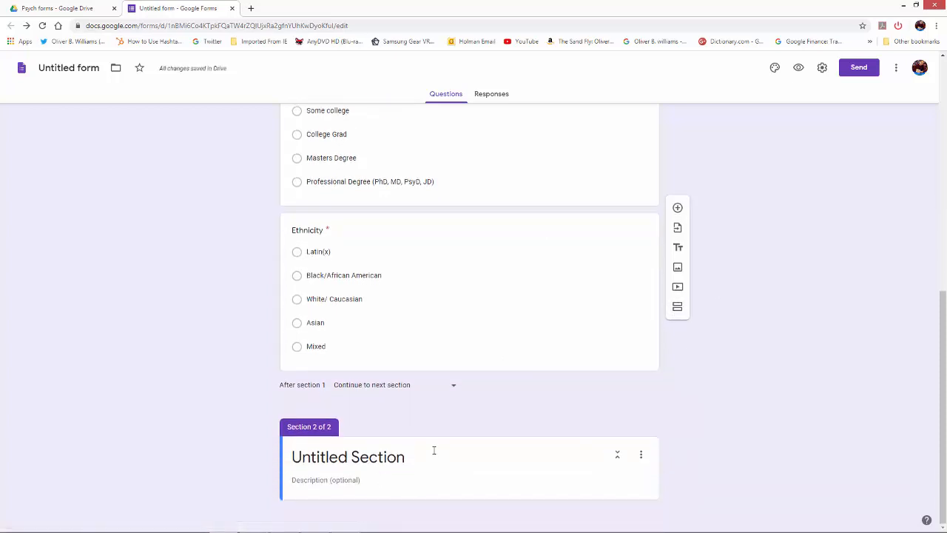
left_click(434, 452)
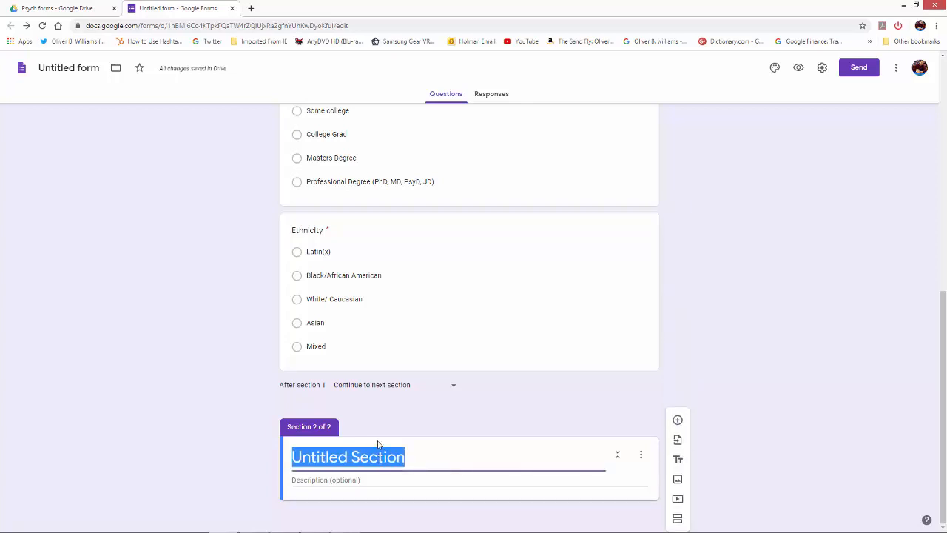
type("Section ")
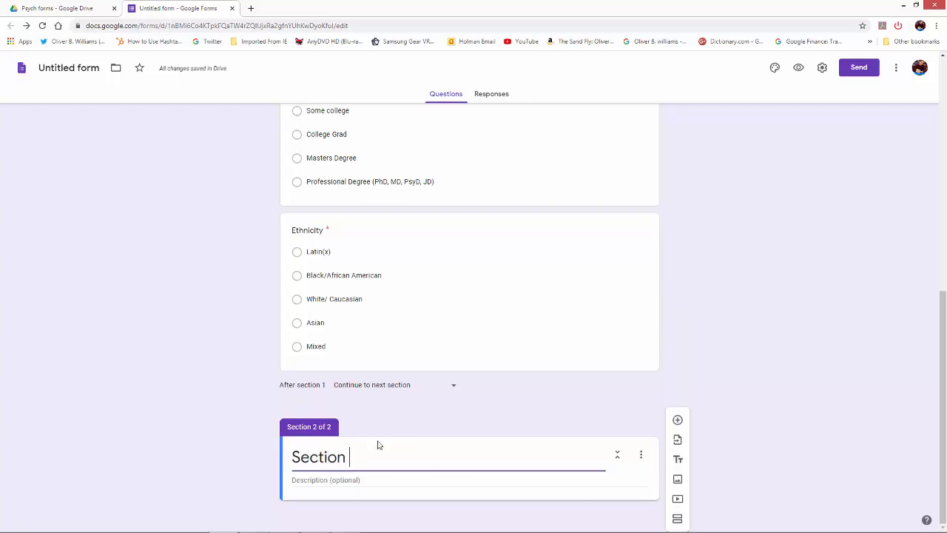
type("1")
key("BackSpace")
type("2")
left_click(387, 480)
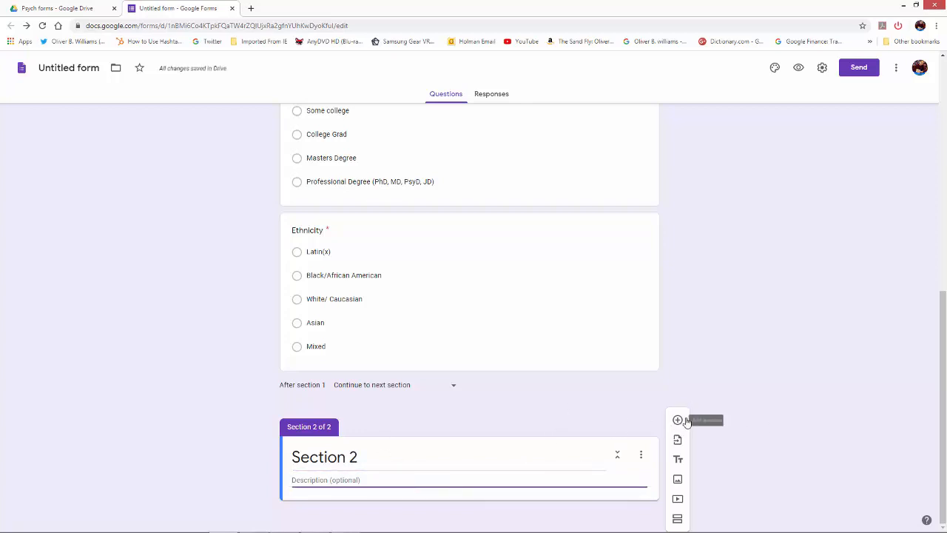
left_click(685, 420)
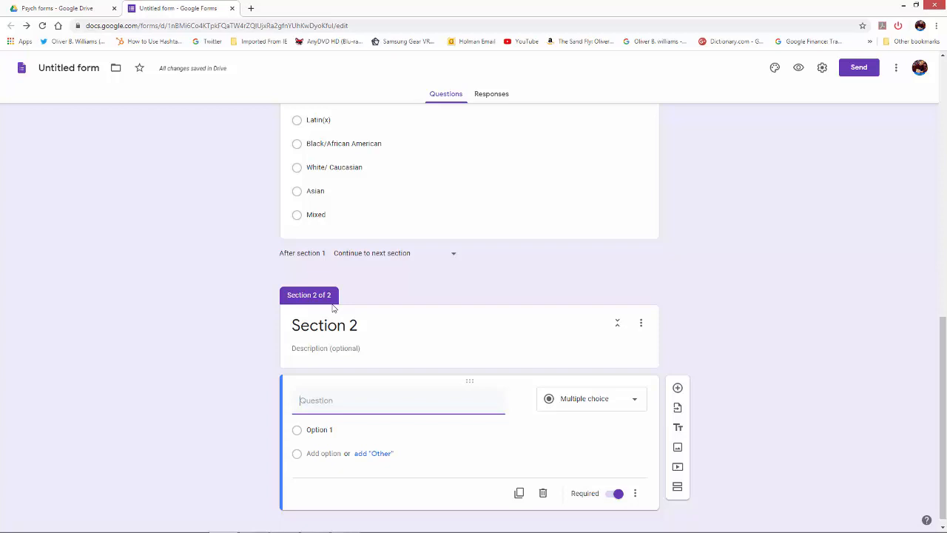
Switch to the Beck Depression Inventory document in Word and copy its introductory instructions paragraph.
left_click(347, 350)
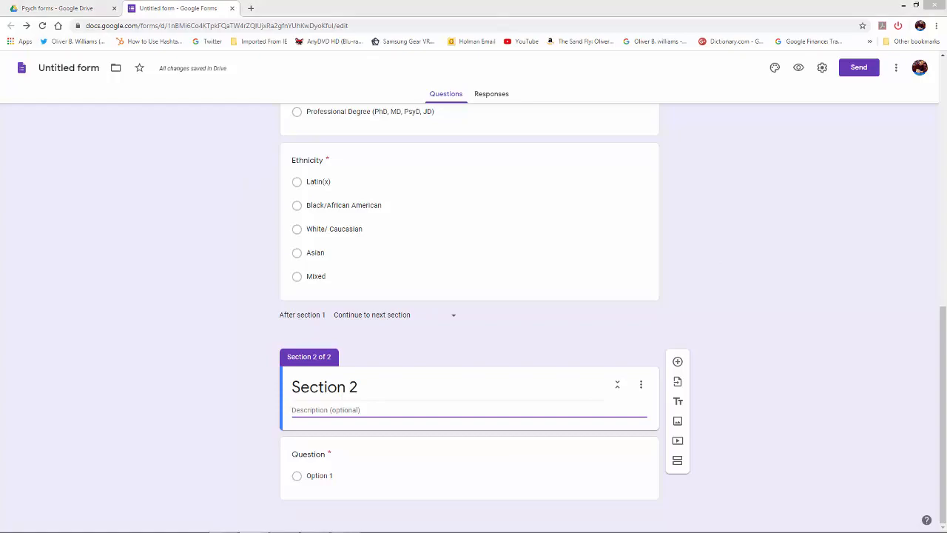
left_click_drag(946, 2, 485, 25)
left_click_drag(393, 300, 418, 311)
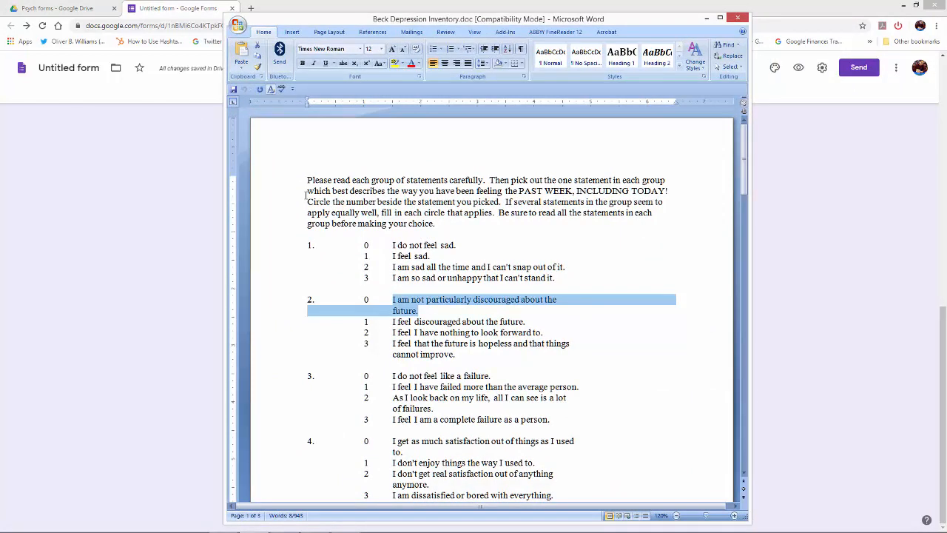
left_click_drag(304, 175, 444, 224)
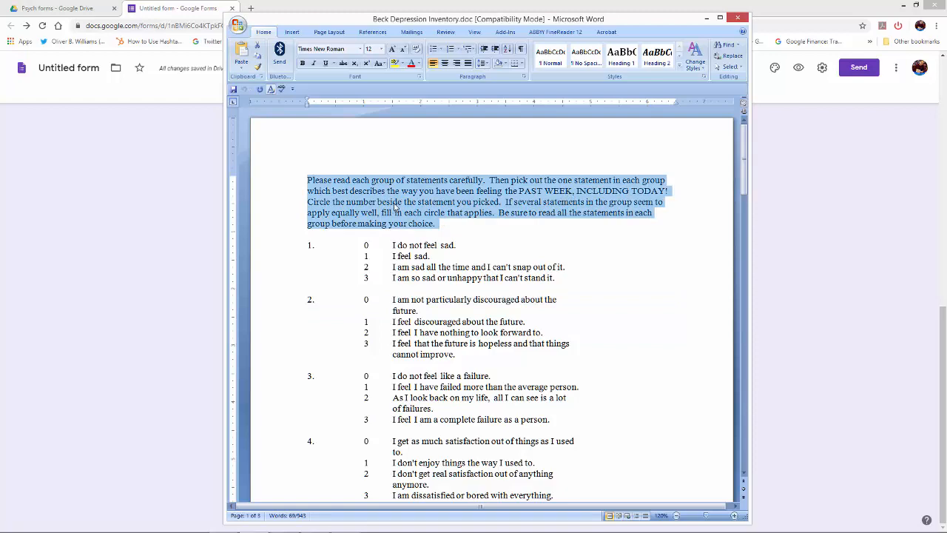
right_click(394, 208)
left_click(326, 220)
left_click_drag(412, 19, 411, 0)
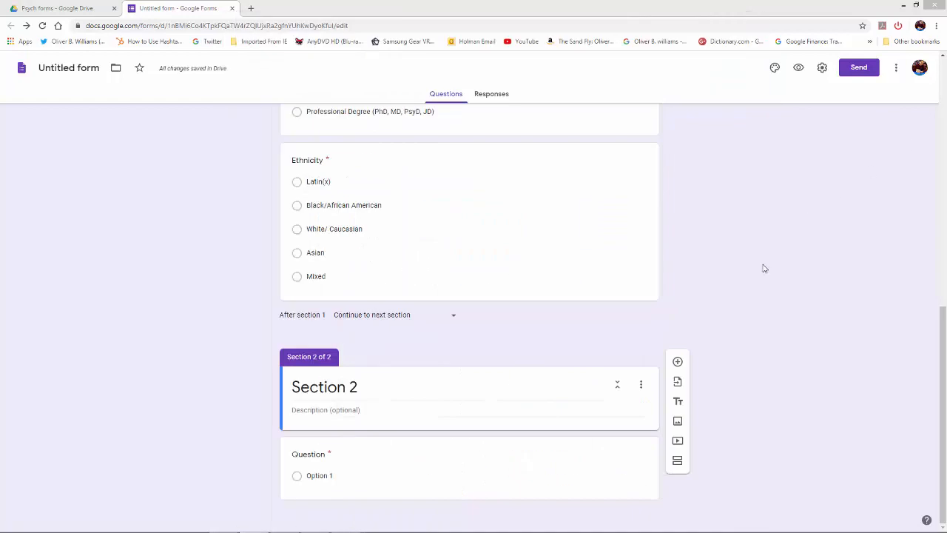
Paste the copied instructions into the description of Section 2 in the form.
left_click(302, 415)
right_click(303, 411)
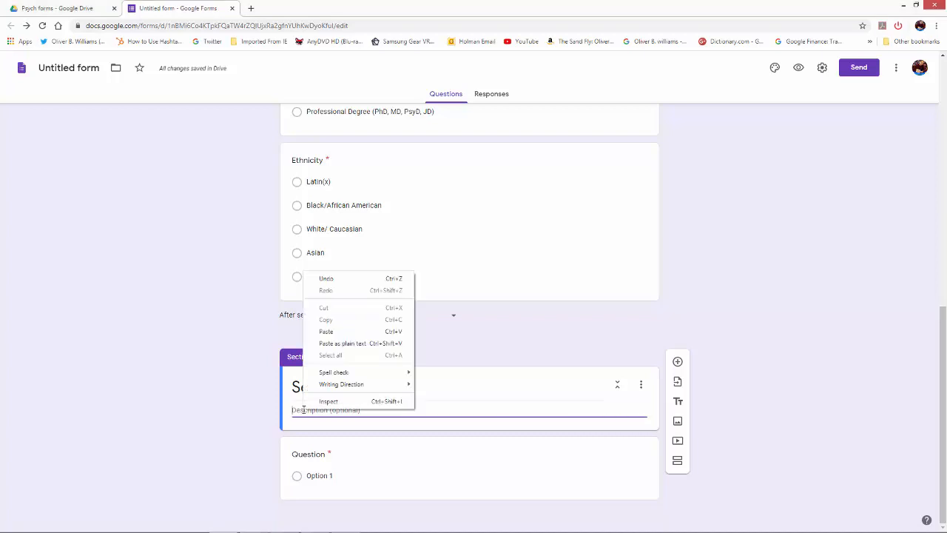
left_click(327, 331)
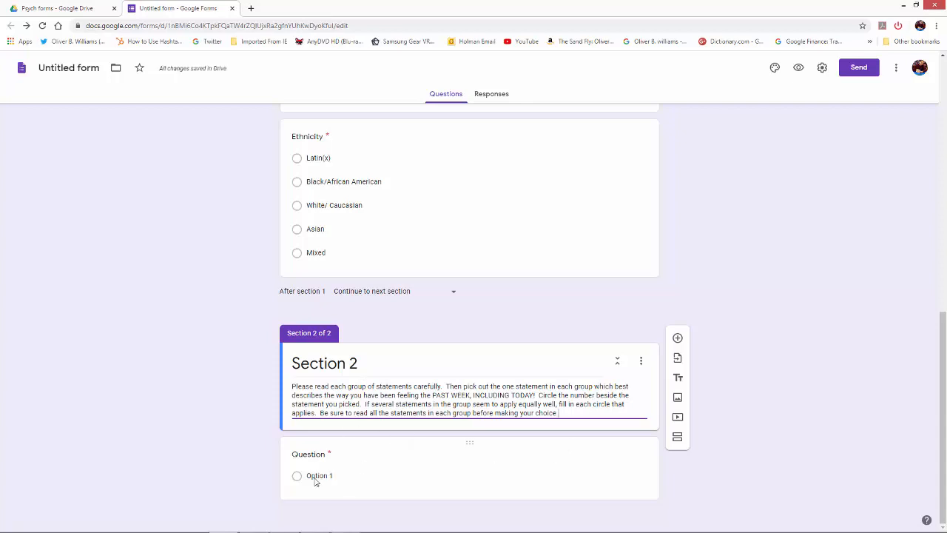
Bring up the Beck Depression Inventory document in Word and place its window beside the form's blank question.
left_click(318, 477)
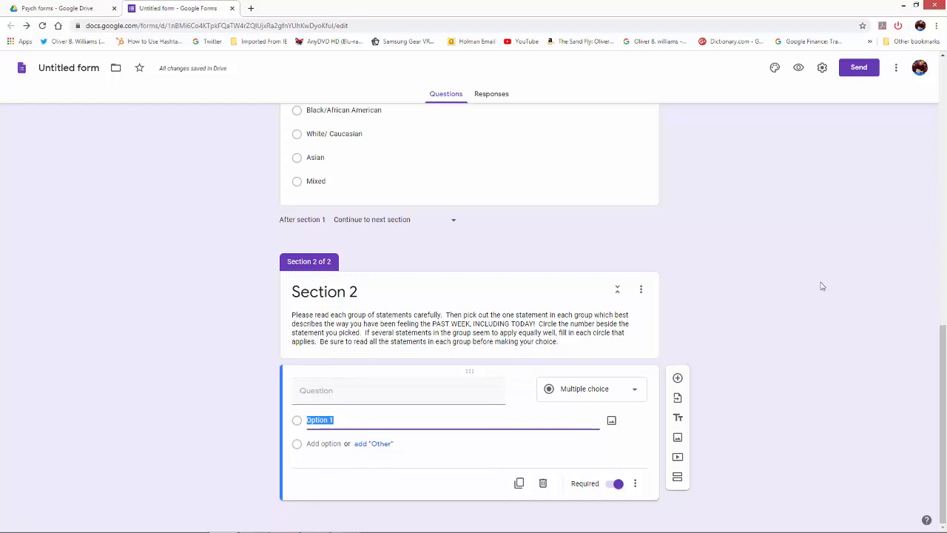
left_click_drag(946, 3, 376, 28)
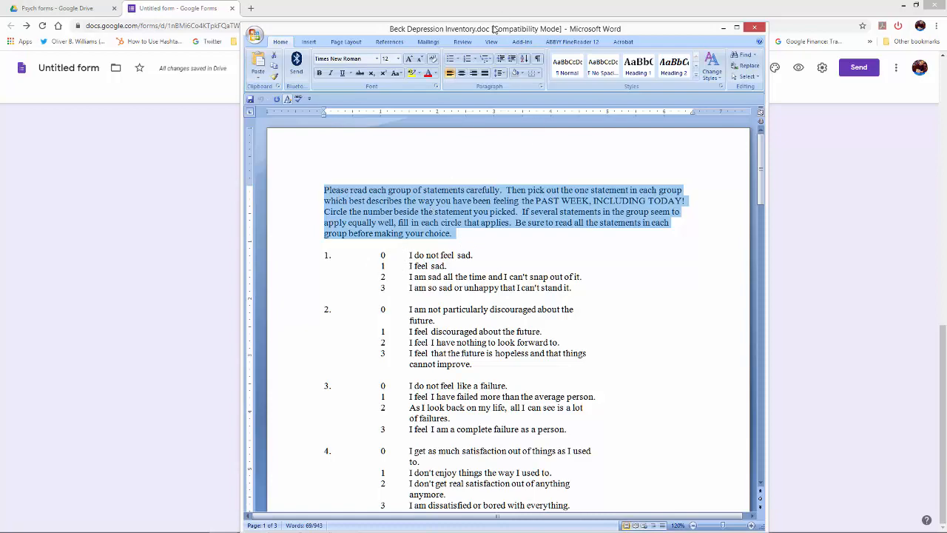
left_click_drag(494, 29, 450, 4)
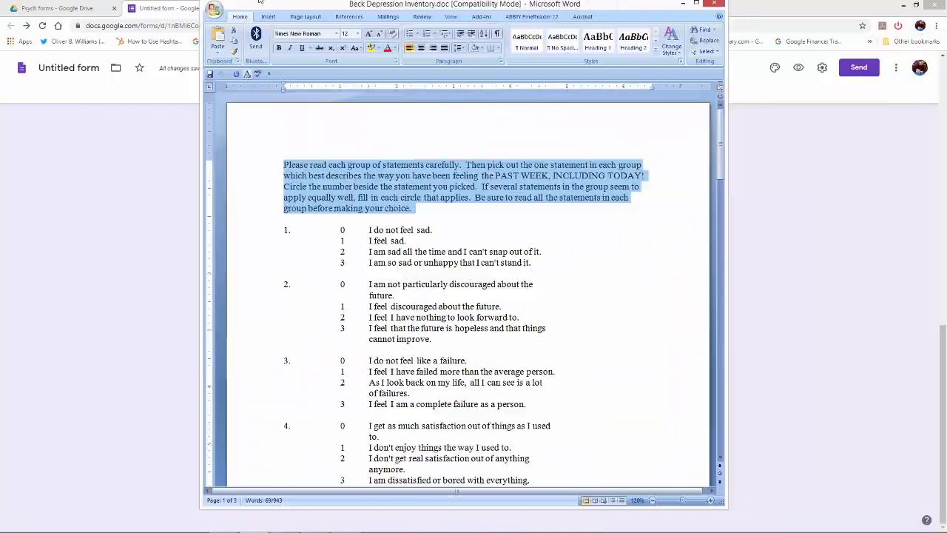
left_click_drag(260, 2, 773, 35)
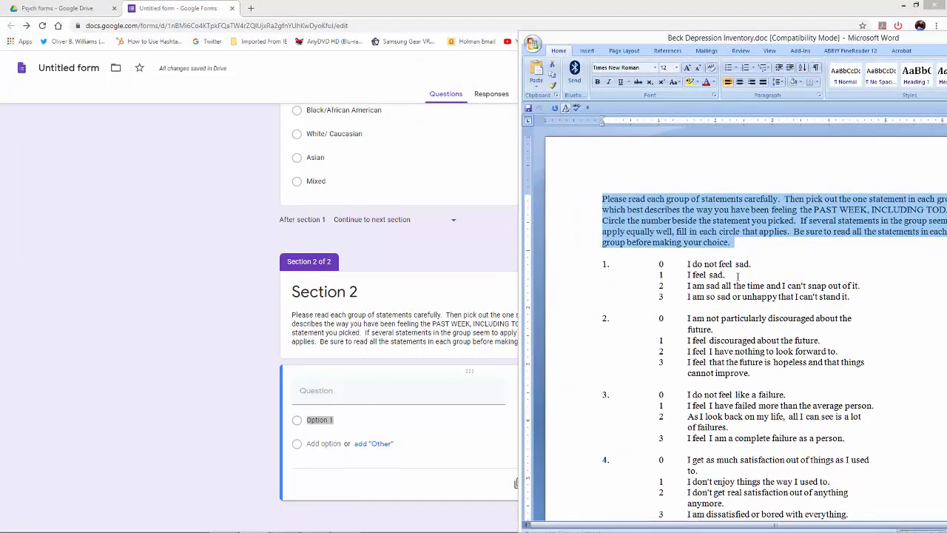
Title the blank question in Section 2 "BDI1".
left_click(314, 398)
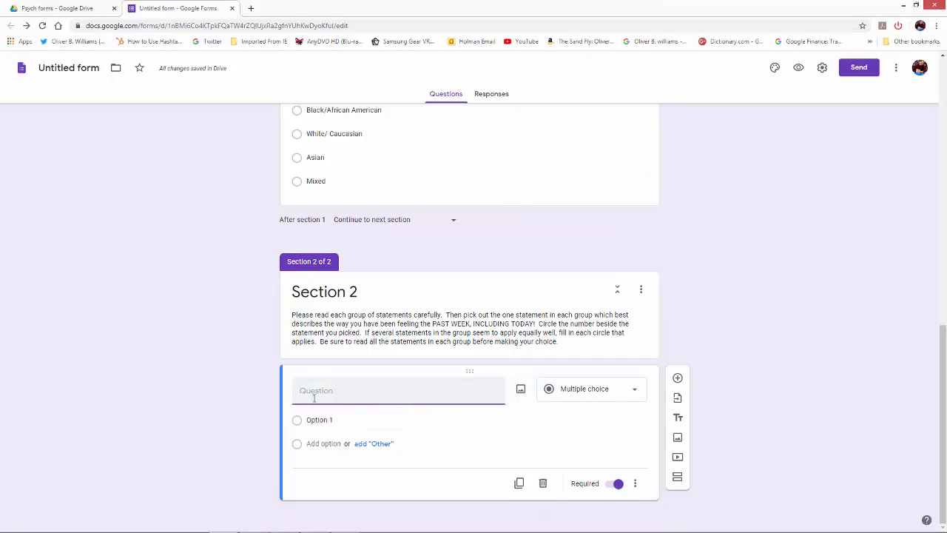
type("BDI1")
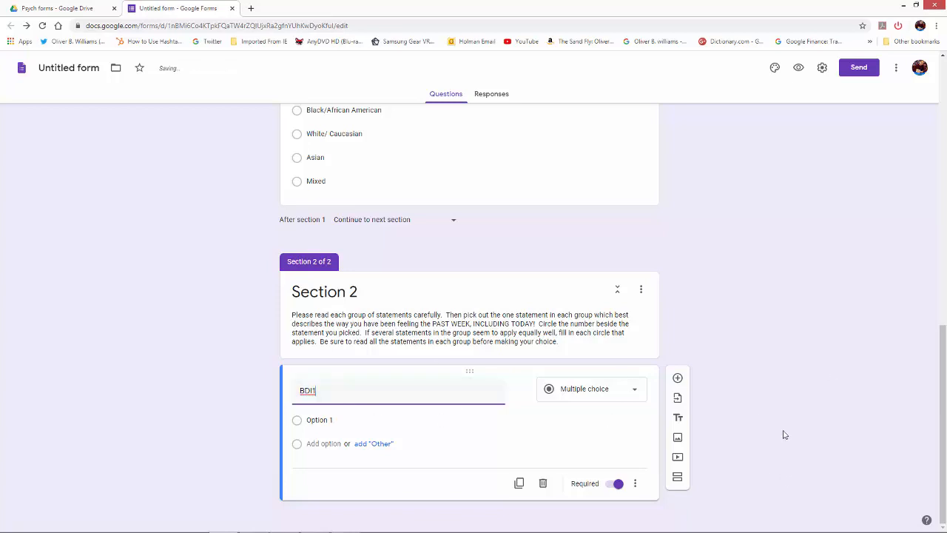
left_click(703, 402)
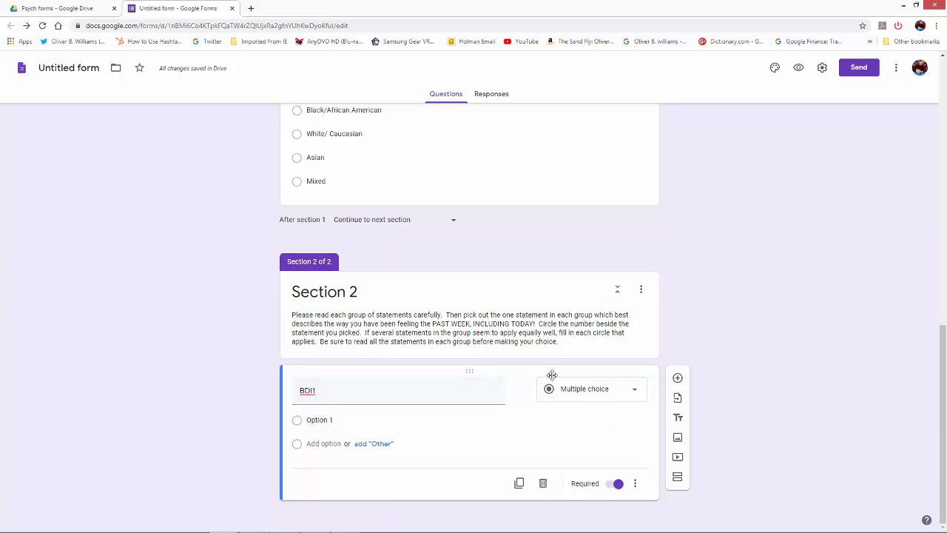
Copy the statement "I do not feel sad." from item 1 of the Word document into the first answer option of BDI1.
left_click(323, 418)
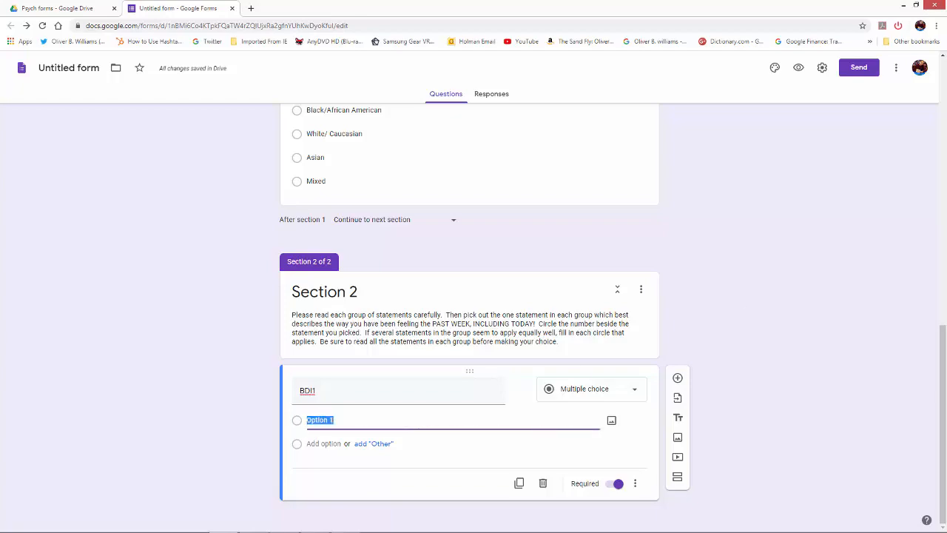
key("alt+Tab")
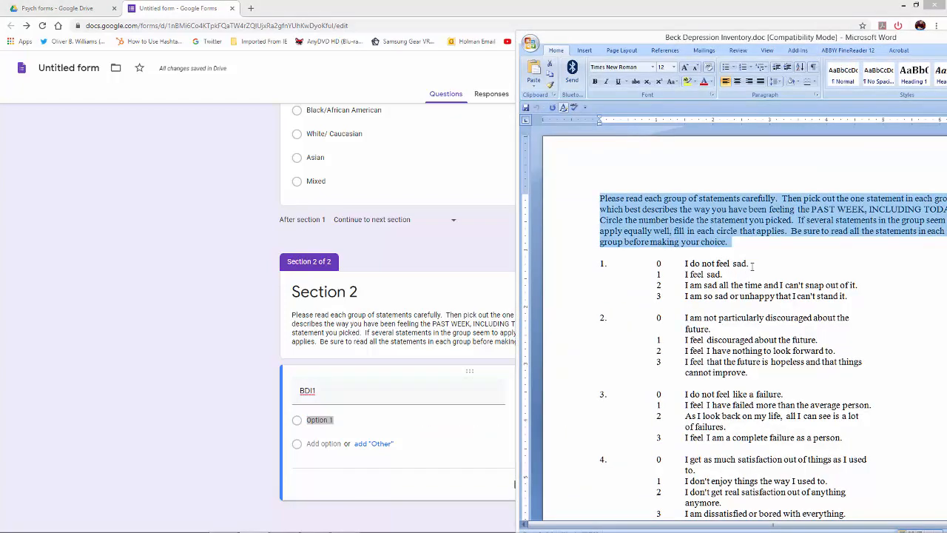
left_click(752, 265)
left_click_drag(752, 264, 685, 264)
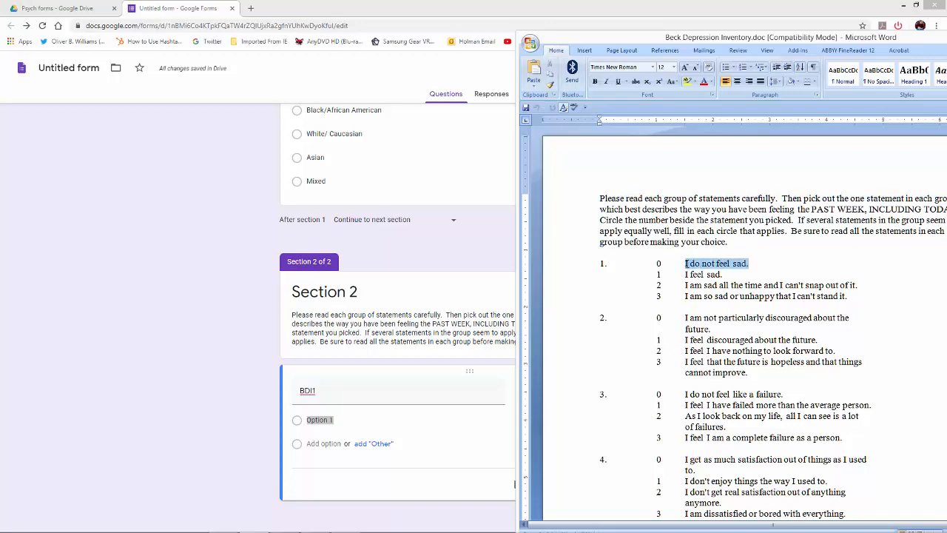
right_click(682, 265)
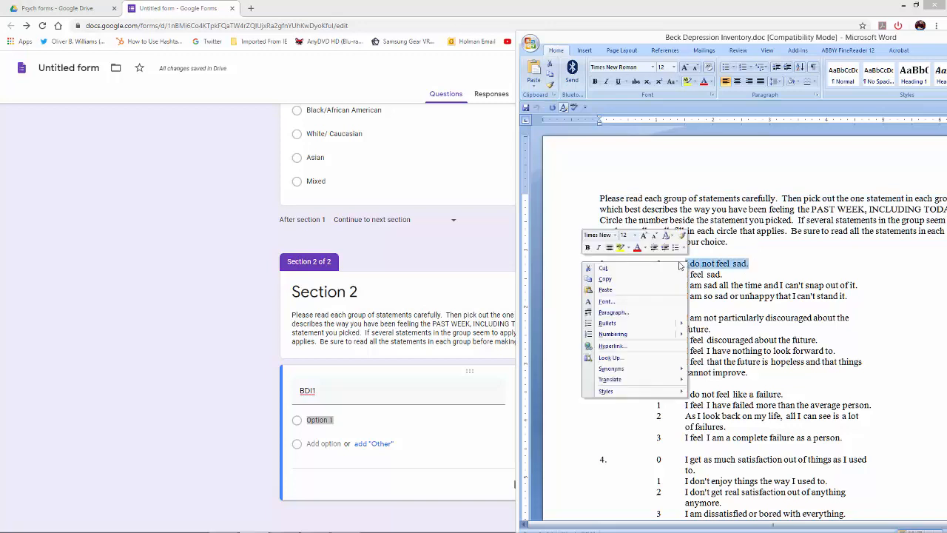
left_click(606, 279)
left_click(324, 420)
right_click(324, 419)
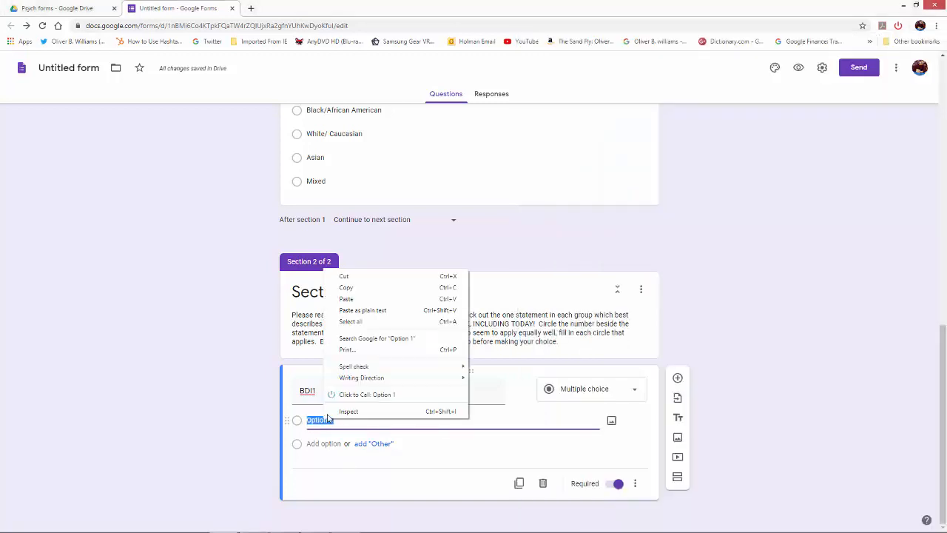
left_click(351, 304)
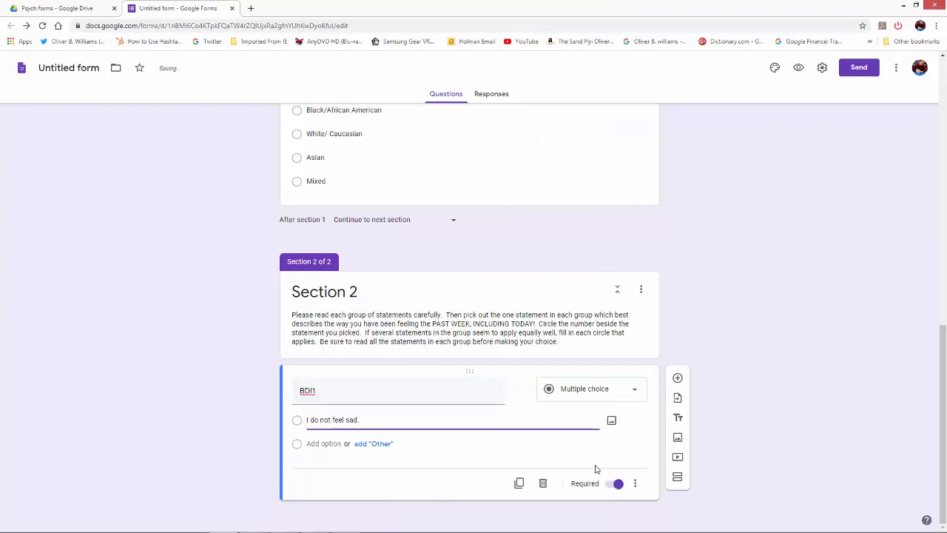
Add an "Other" choice and three more placeholder answer options to the BDI1 question.
left_click(383, 448)
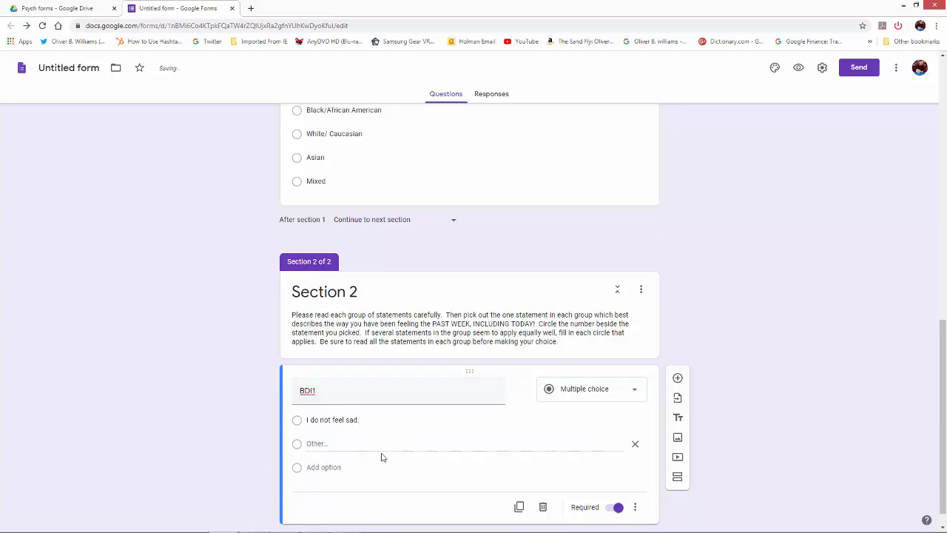
left_click(322, 468)
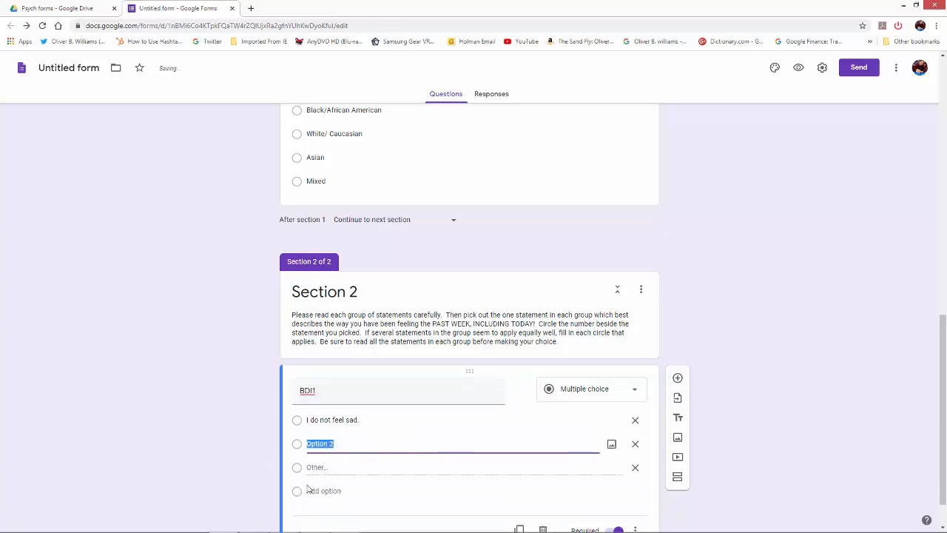
left_click(326, 490)
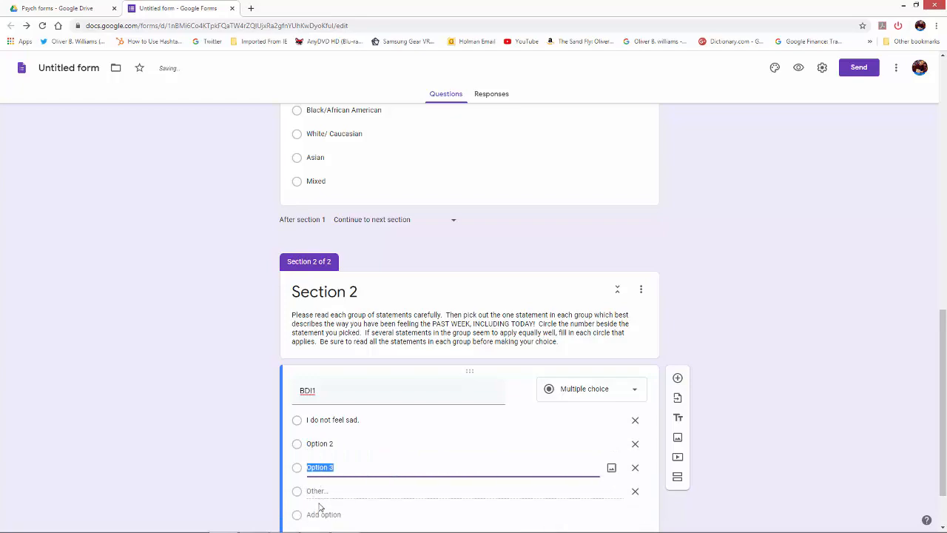
left_click(322, 514)
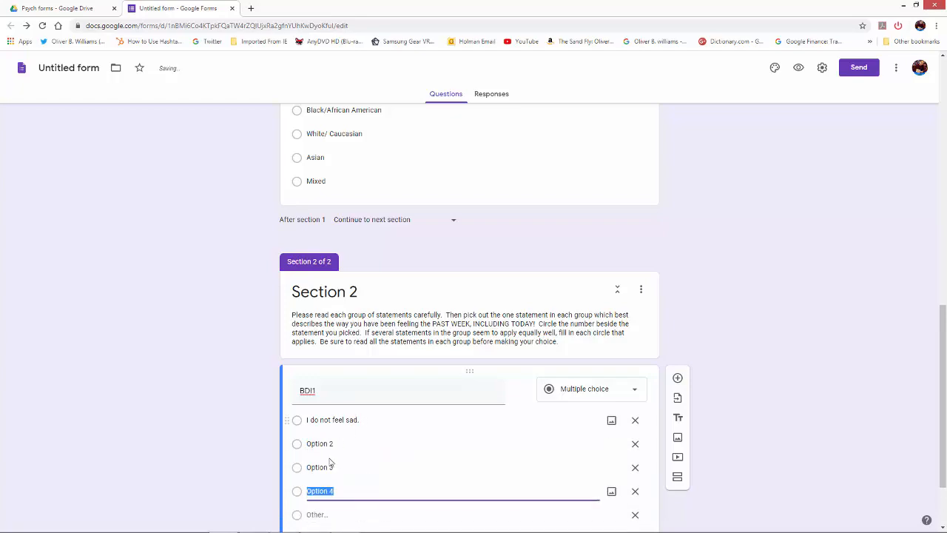
Copy the statement "I feel sad." from item 1 of the Word document into the second answer option of BDI1.
key("alt+Tab")
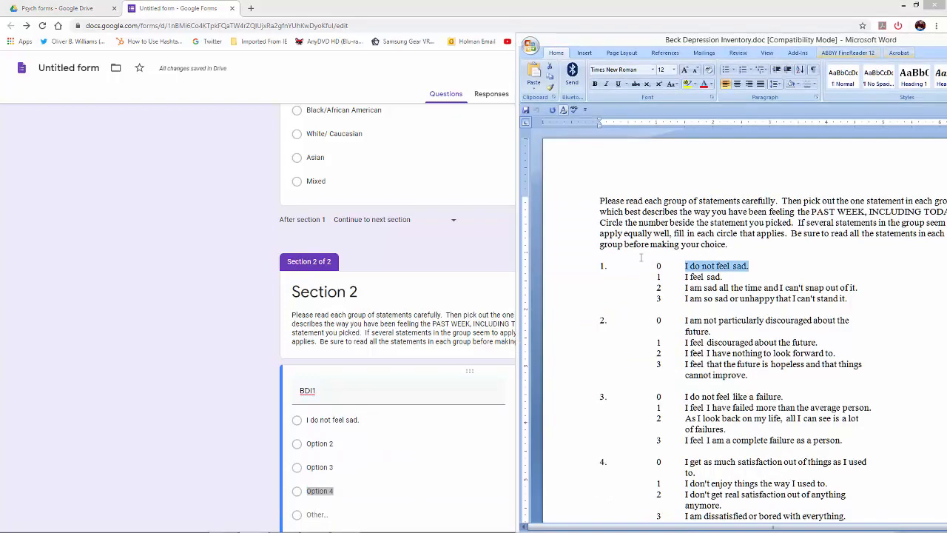
left_click_drag(728, 286, 686, 278)
left_click(716, 281)
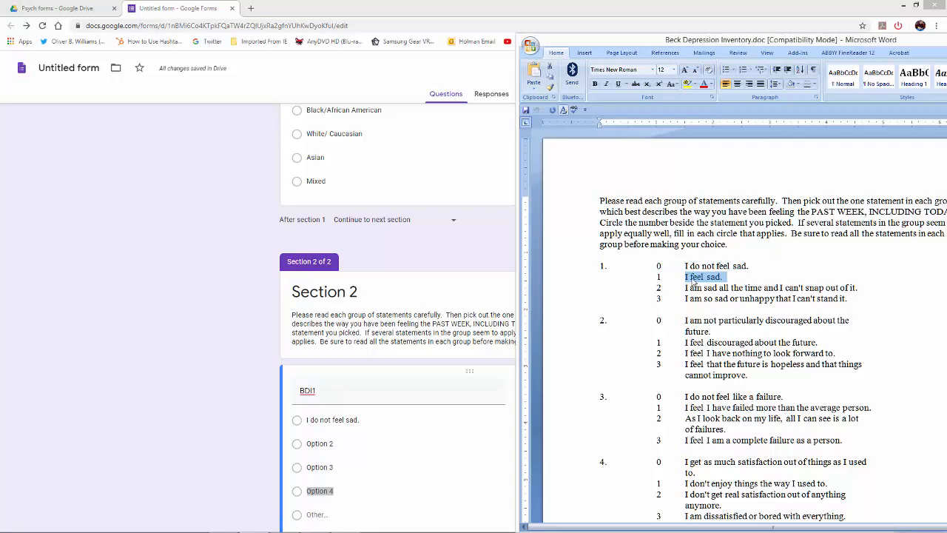
right_click(694, 284)
left_click(614, 297)
left_click(313, 441)
left_click(317, 442)
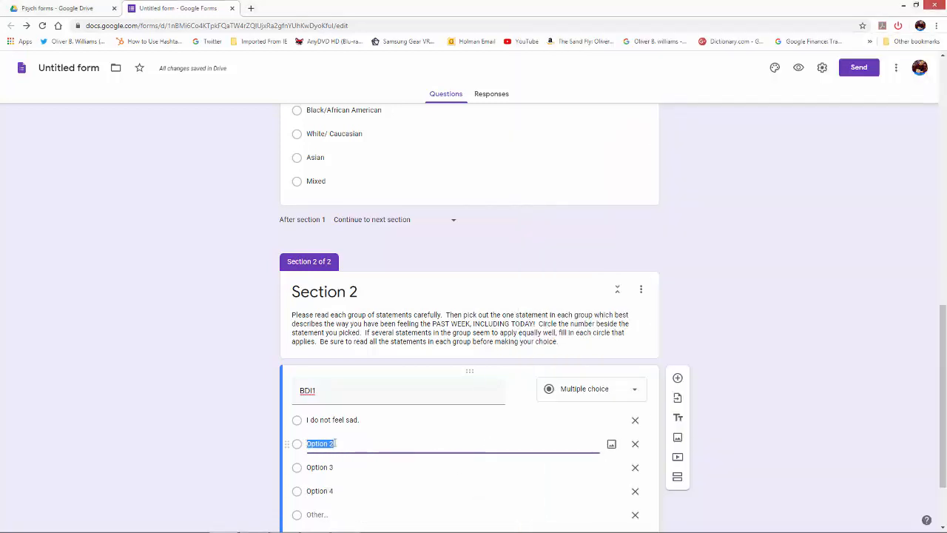
right_click(335, 442)
left_click(376, 326)
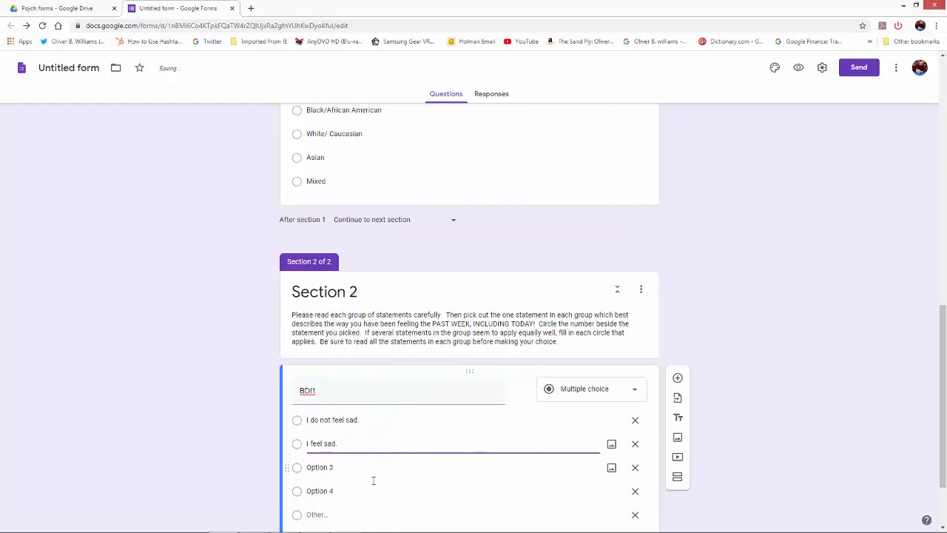
Copy "I am sad all the time and I can't snap out of it." from the Word document into BDI1's third answer option.
scroll(374, 481, "down", 1)
left_click(326, 373)
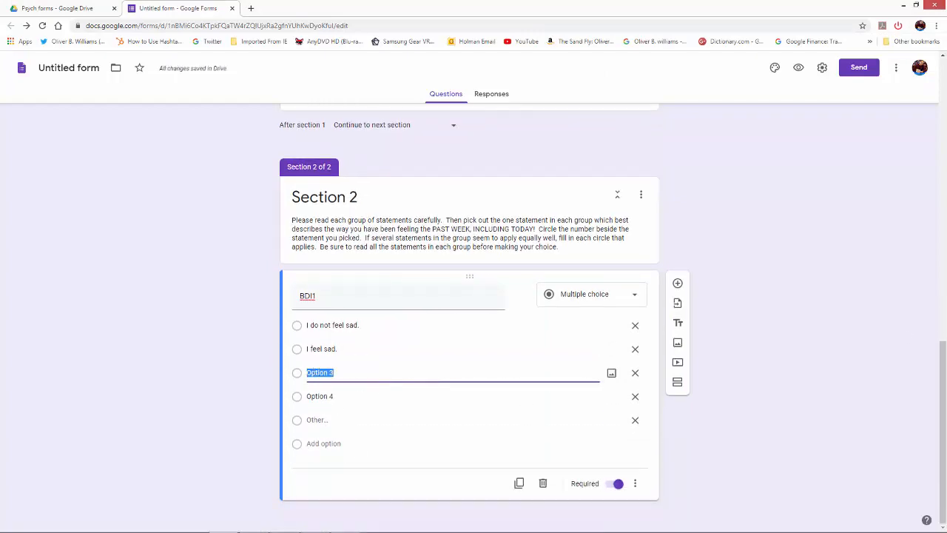
key("alt+Tab")
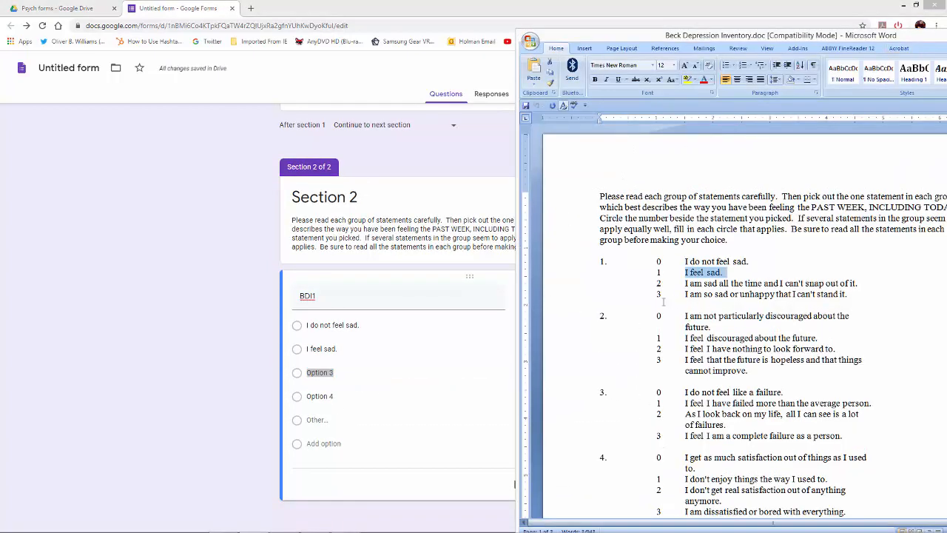
left_click_drag(859, 284, 692, 284)
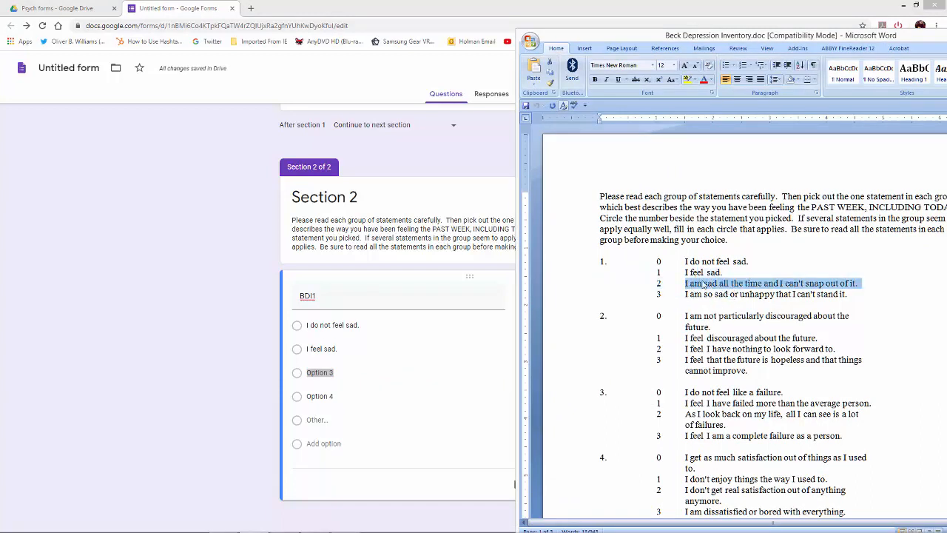
right_click(686, 284)
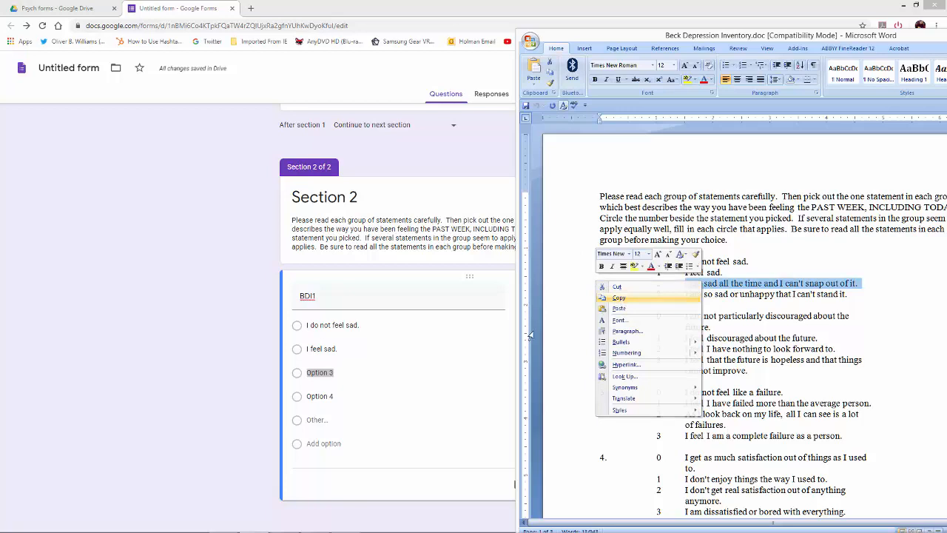
left_click(620, 298)
left_click(314, 375)
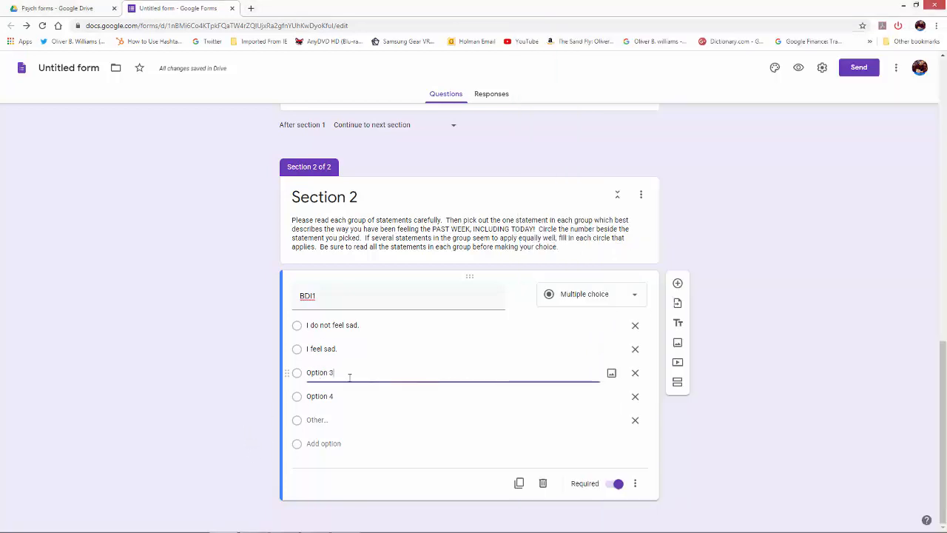
right_click(318, 373)
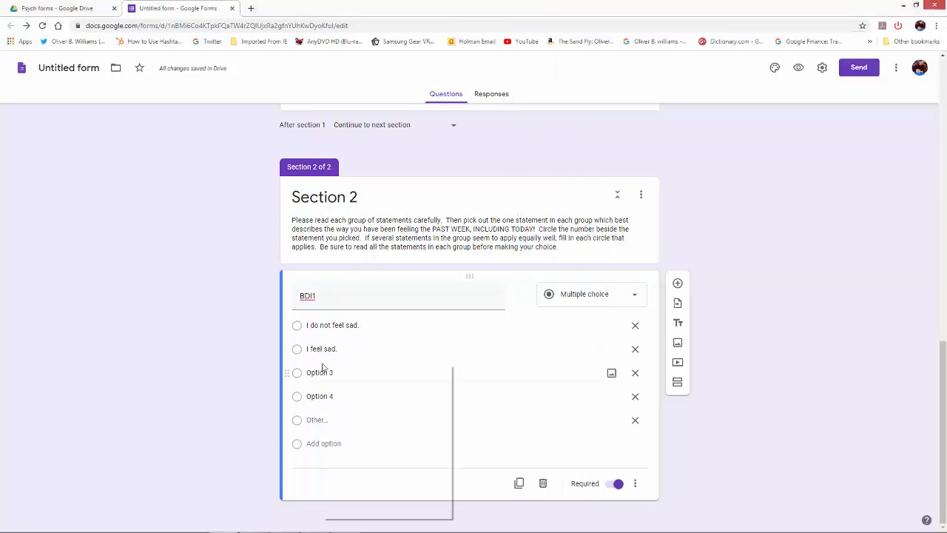
left_click(478, 337)
left_click(319, 375)
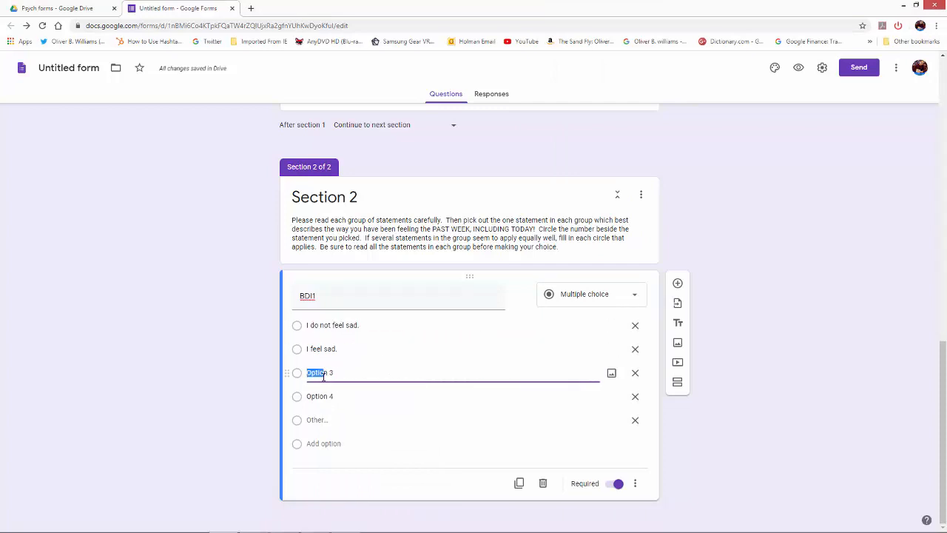
left_click(323, 375)
triple_click(323, 376)
right_click(324, 376)
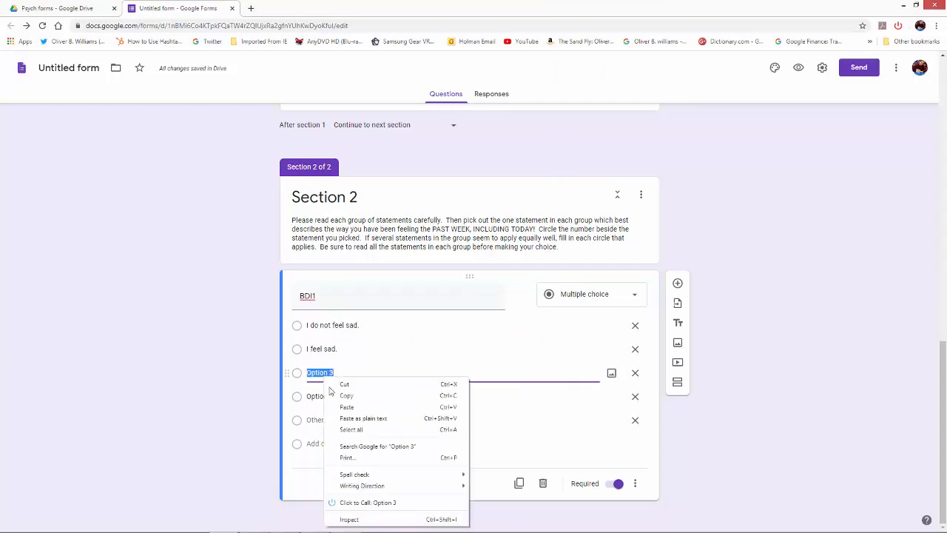
left_click(353, 406)
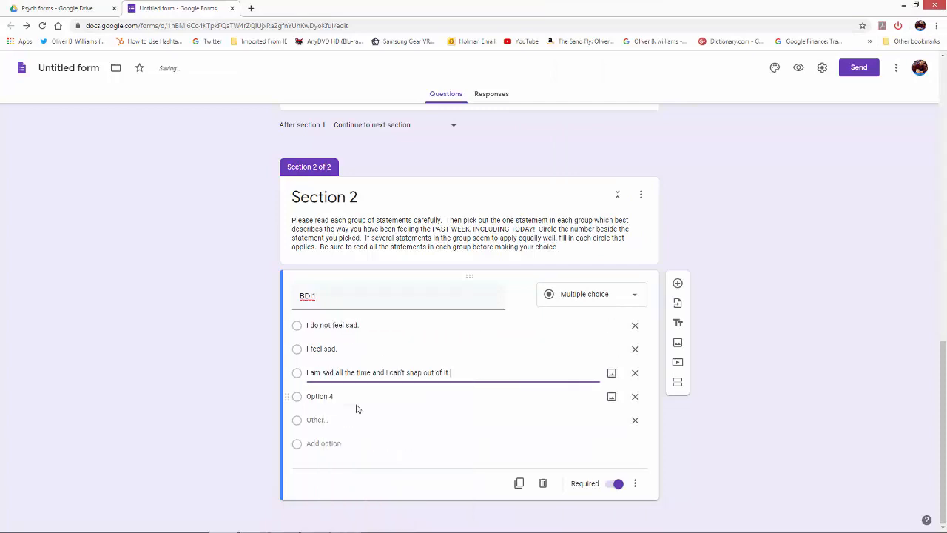
Copy "I am so sad or unhappy that I can't stand it." from Word into BDI1's fourth option and remove the "Other" choice.
left_click(313, 395)
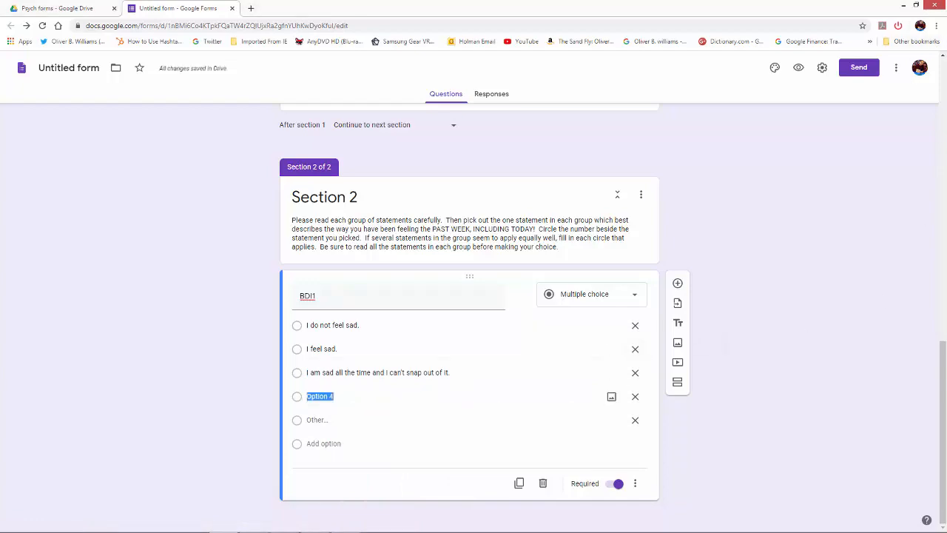
left_click(946, 46)
left_click_drag(856, 295, 679, 298)
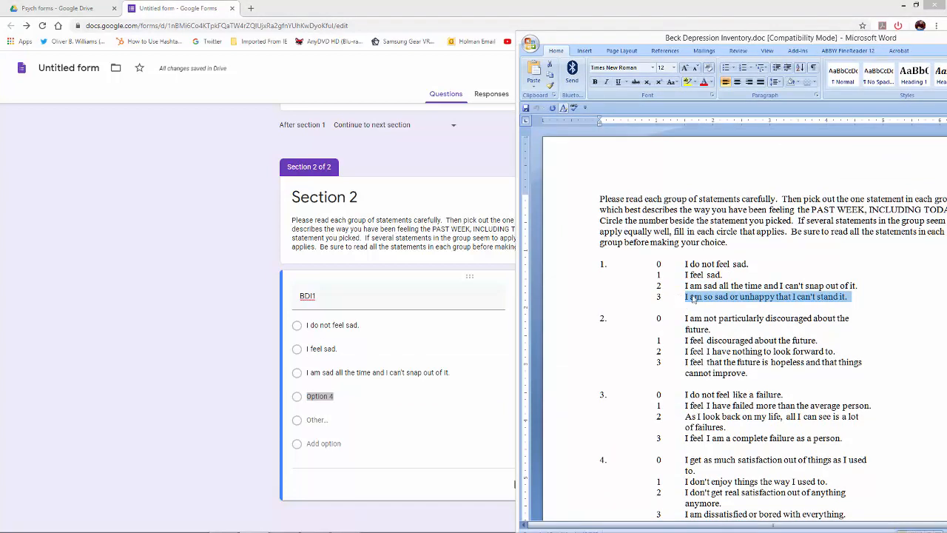
right_click(692, 299)
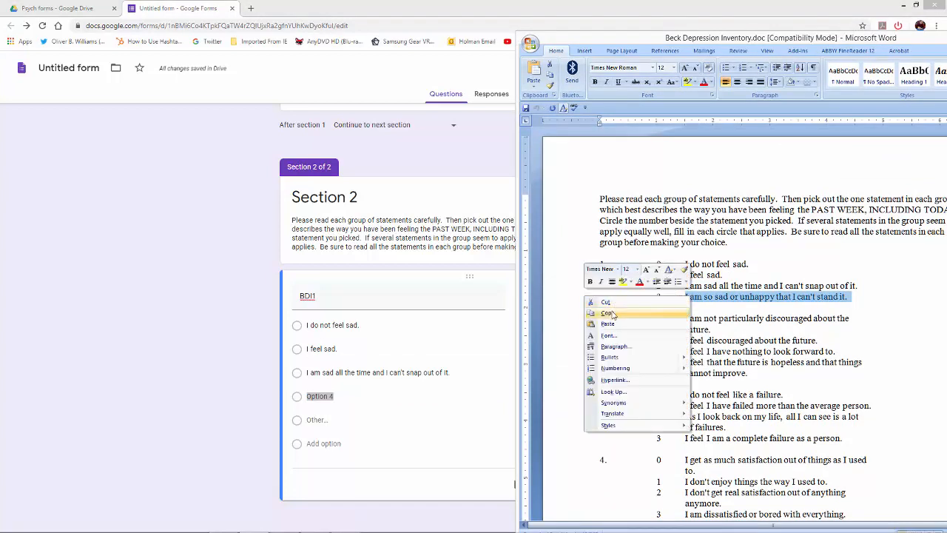
left_click(612, 314)
left_click(341, 396)
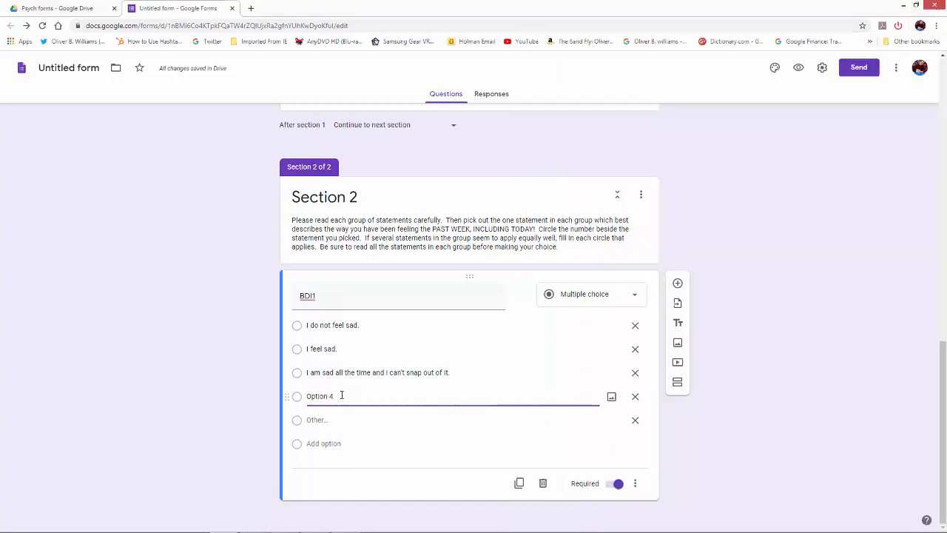
double_click(324, 397)
left_click(344, 400)
left_click_drag(345, 400, 305, 397)
right_click(320, 398)
left_click(339, 273)
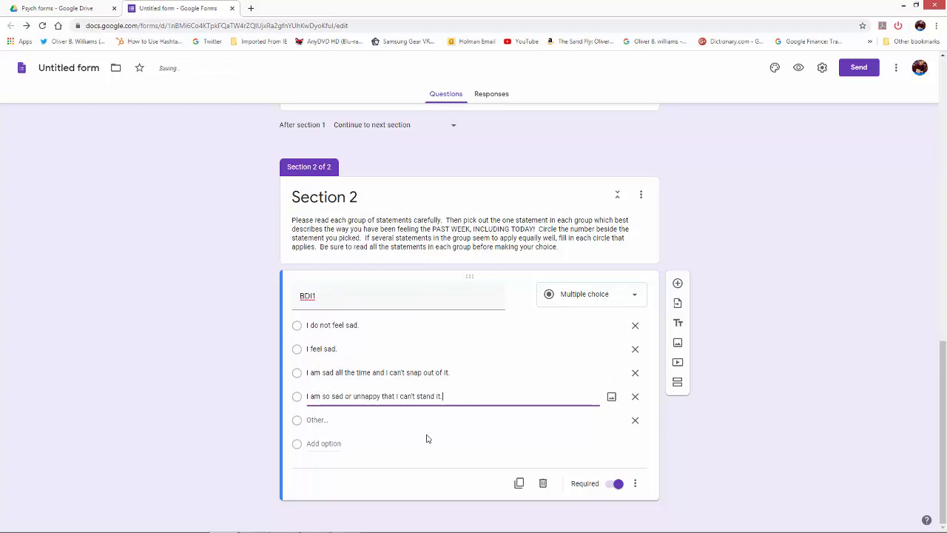
left_click(635, 419)
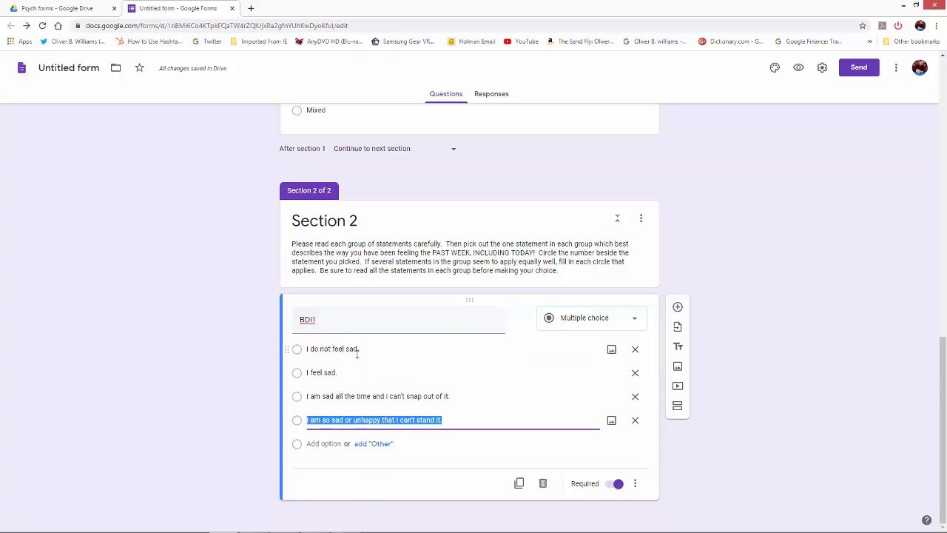
key("alt+Tab")
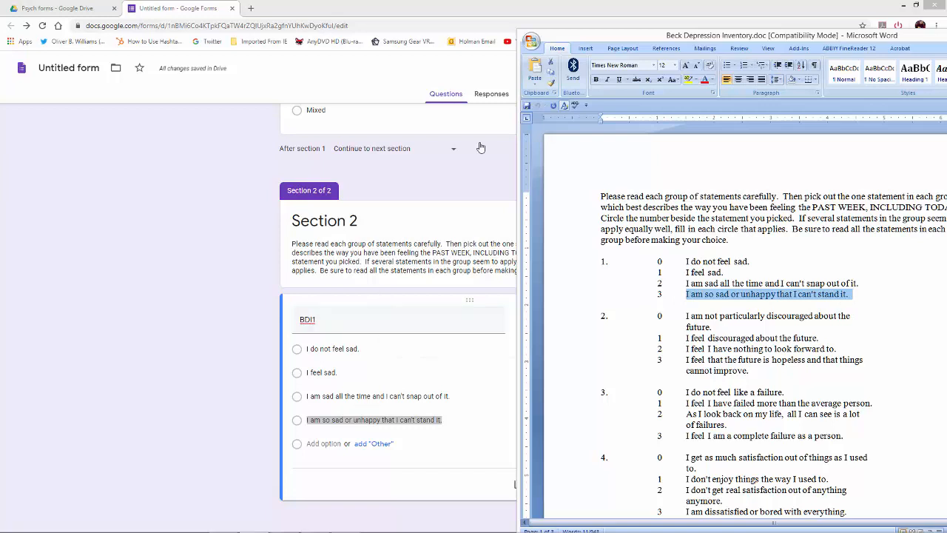
left_click_drag(587, 36, 585, 32)
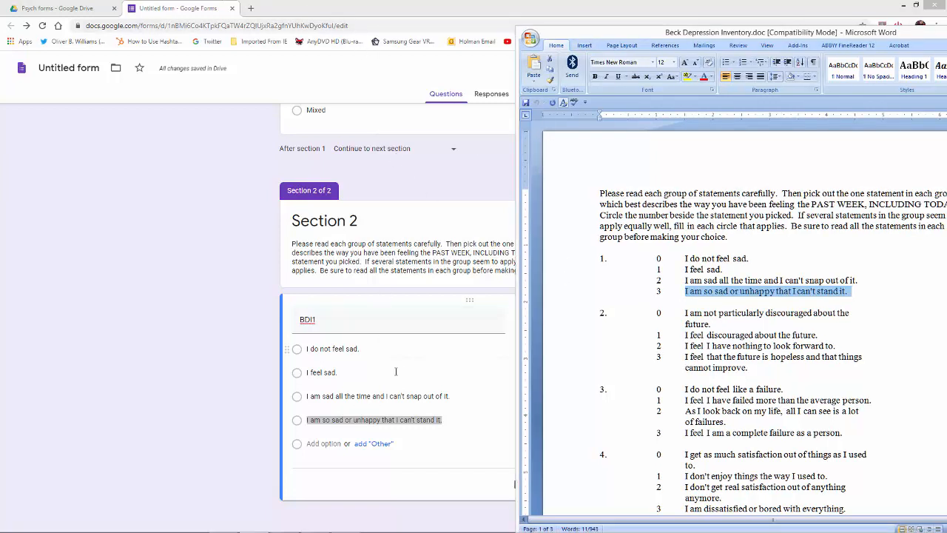
left_click(473, 187)
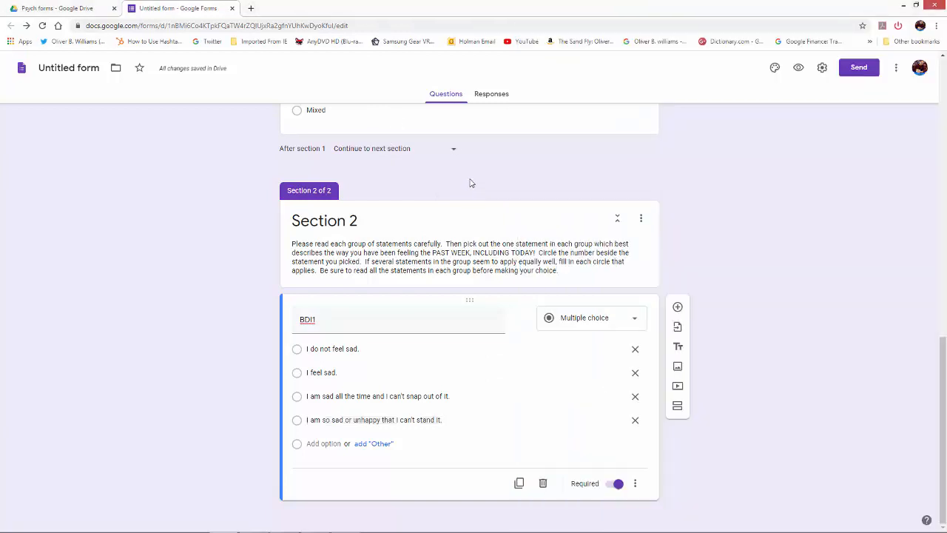
Add a new multiple choice question below BDI1 in Section 2 and title it "BDI2".
left_click(678, 307)
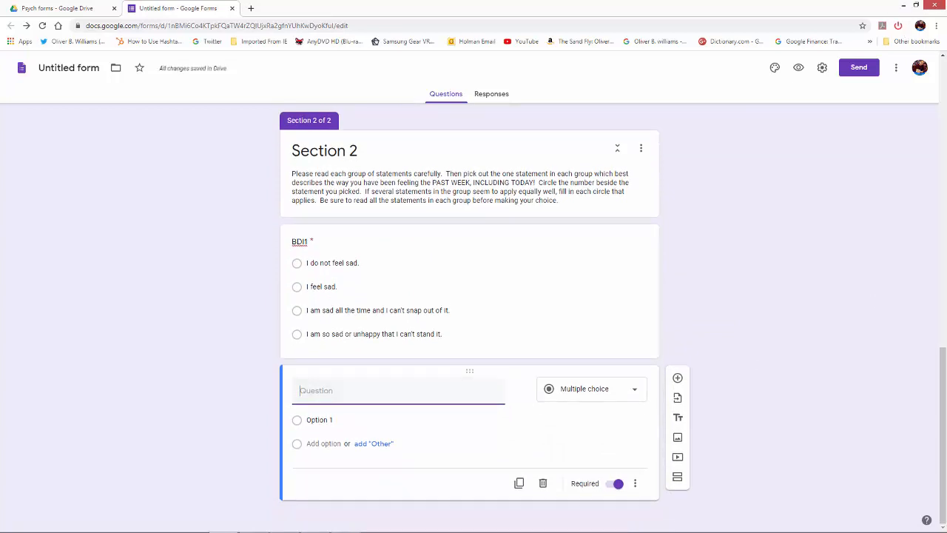
left_click(904, 5)
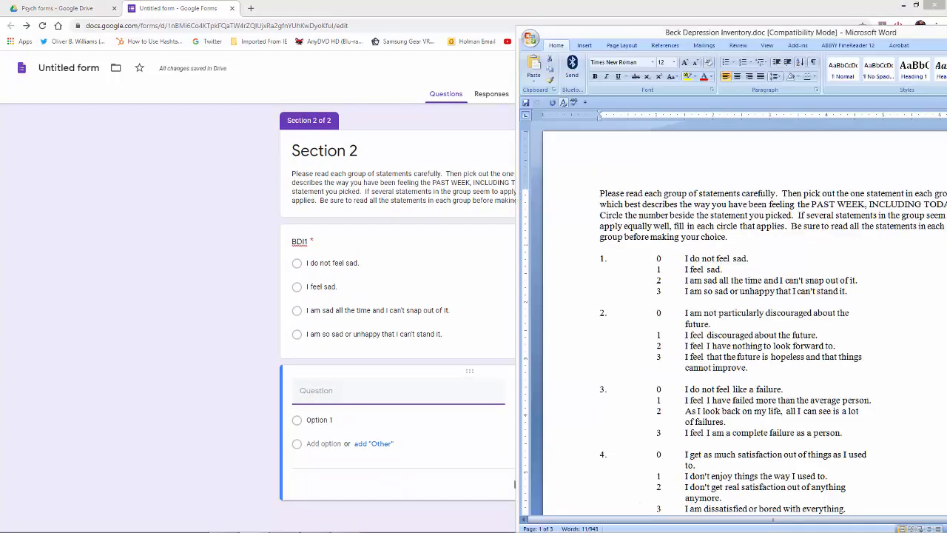
left_click(323, 391)
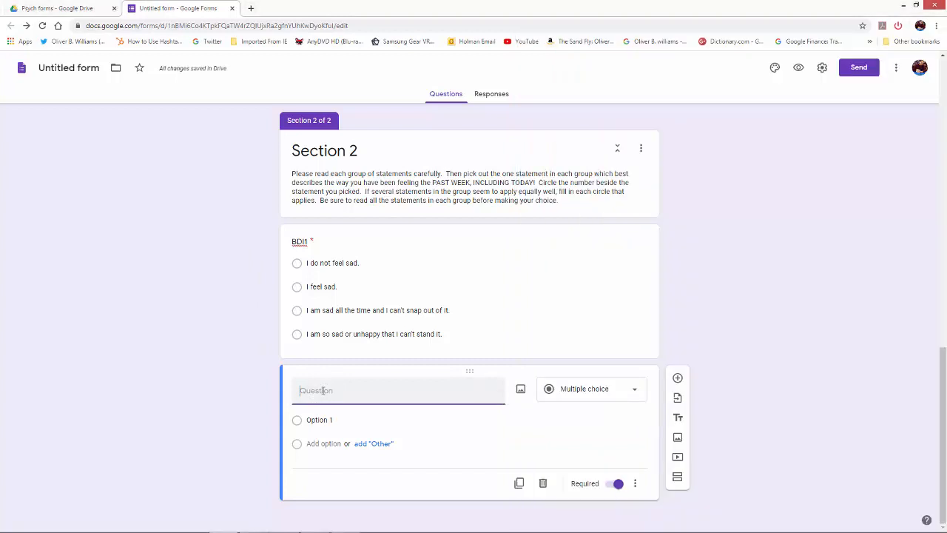
type("BDI2")
Add an "Other" choice and three more placeholder answer options to the BDI2 question.
left_click(311, 420)
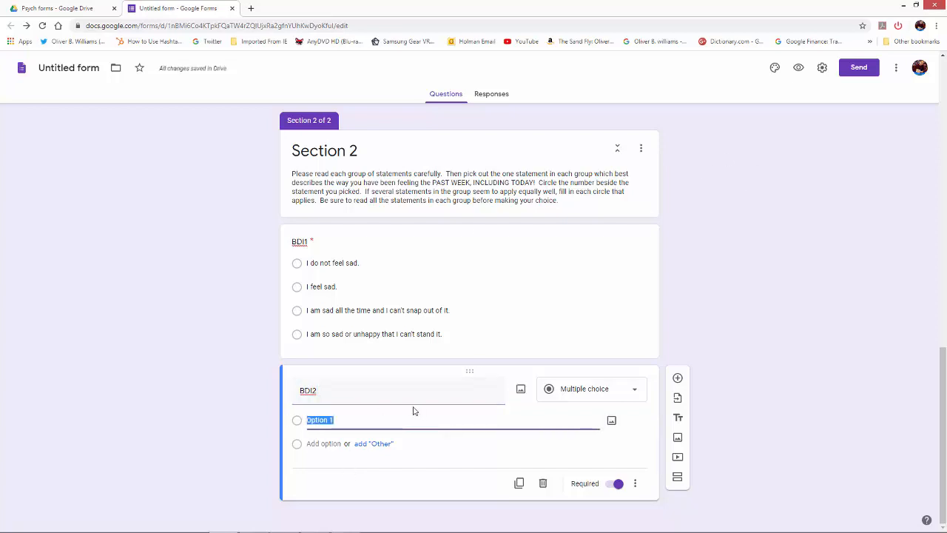
left_click(378, 444)
left_click(324, 468)
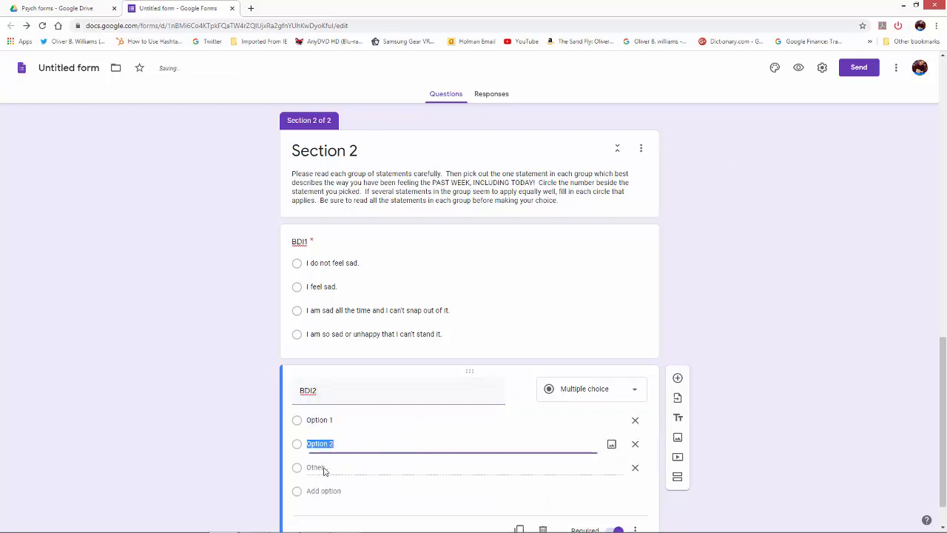
left_click(325, 491)
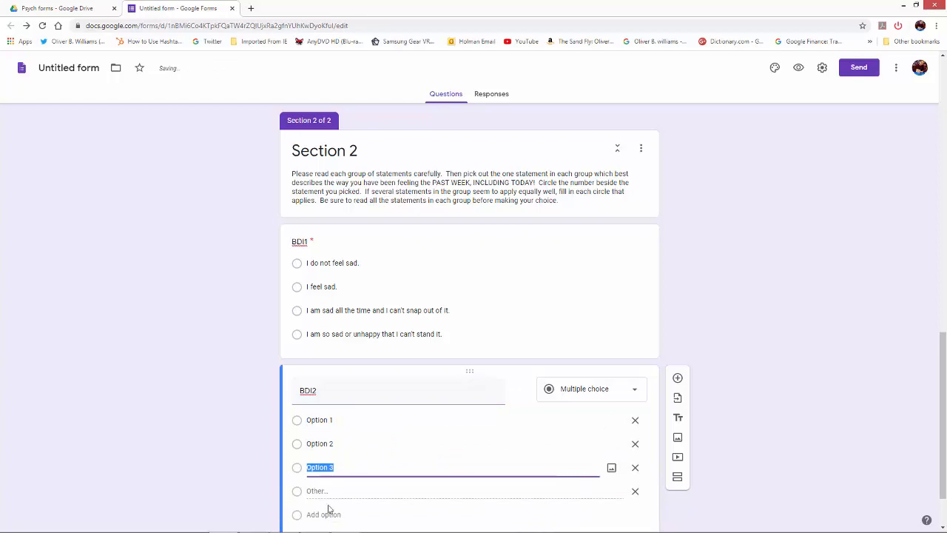
left_click(325, 515)
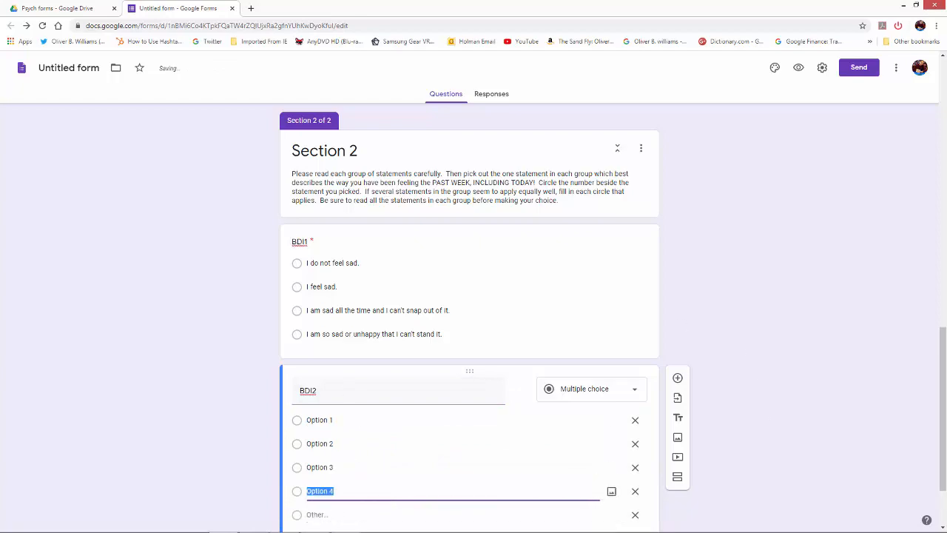
Copy "I am not particularly discouraged about the future." from item 2 of the Word document into BDI2's first answer option.
key("alt+Tab")
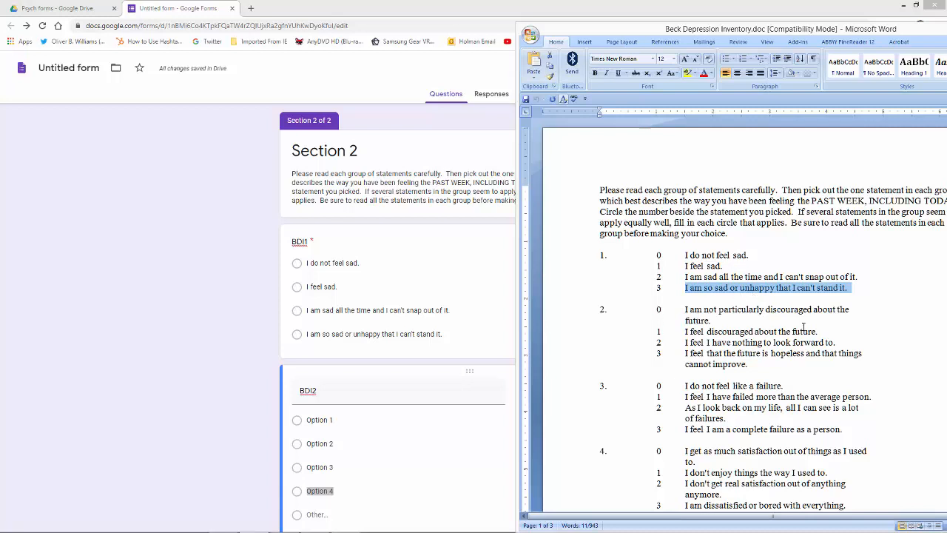
left_click_drag(730, 320, 684, 308)
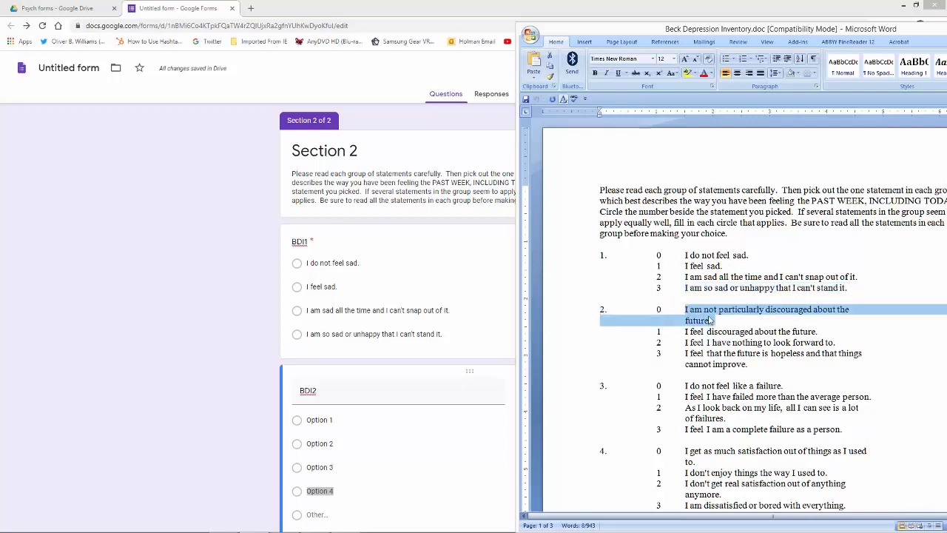
right_click(709, 317)
left_click(637, 335)
left_click(326, 420)
right_click(318, 420)
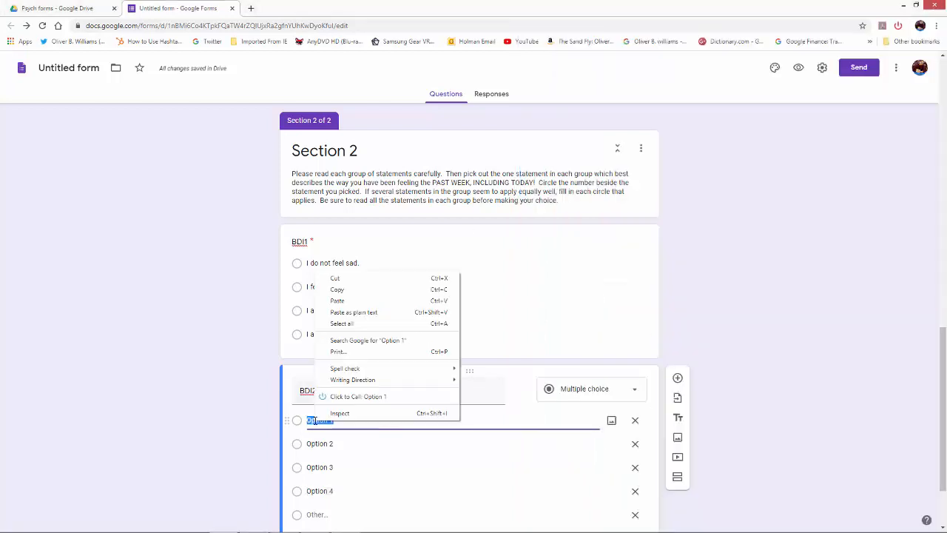
left_click(337, 300)
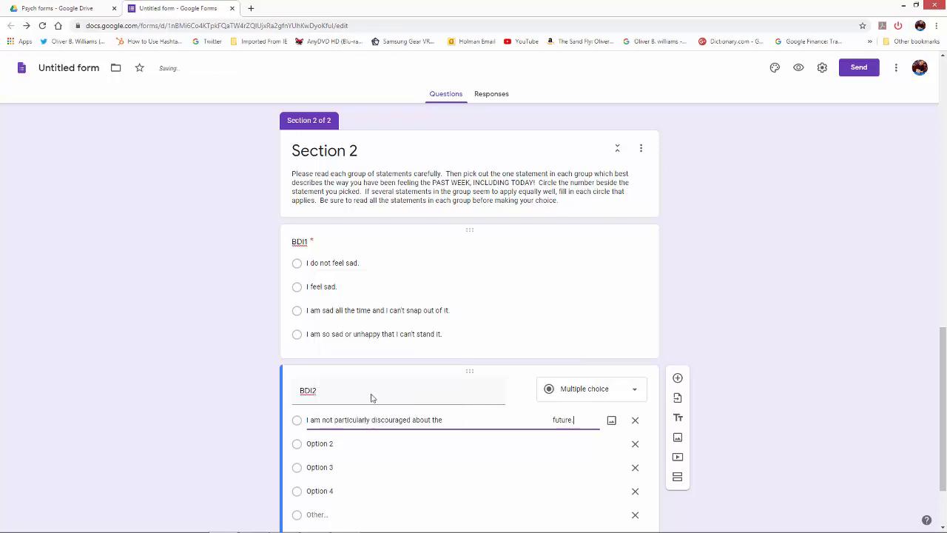
Remove the extra blank space before "future." in BDI2's first answer option.
left_click(555, 419)
key("BackSpace")
key("BackSpace")
key("BackSpace")
key("BackSpace")
key("BackSpace")
key("BackSpace")
key("BackSpace")
key("BackSpace")
key("BackSpace")
key("BackSpace")
key("BackSpace")
key("BackSpace")
key("BackSpace")
key("BackSpace")
key("BackSpace")
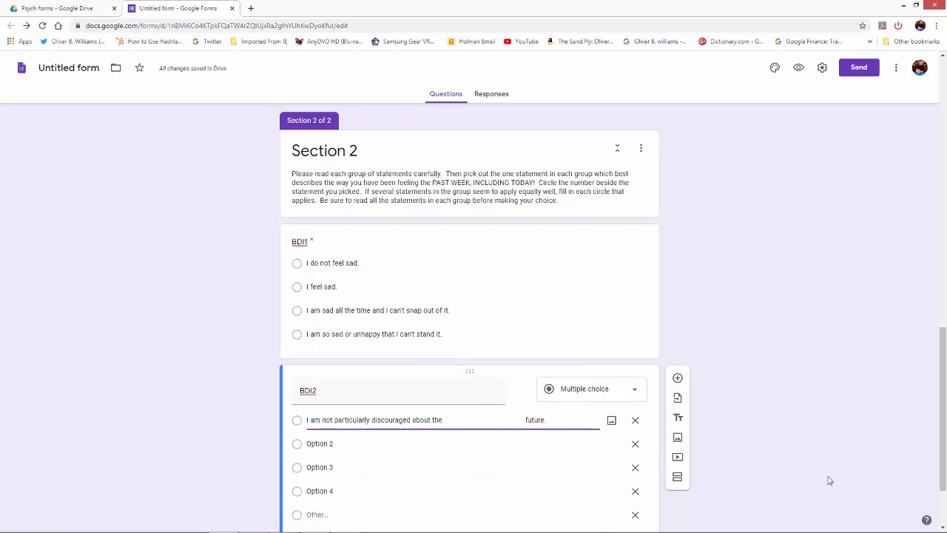
key("BackSpace")
key("BackSpace")
key("BackSpace")
key("BackSpace")
key("BackSpace")
key("BackSpace")
key("BackSpace")
key("BackSpace")
key("BackSpace")
key("BackSpace")
key("BackSpace")
key("BackSpace")
key("BackSpace")
key("BackSpace")
key("BackSpace")
key("BackSpace")
key("BackSpace")
key("BackSpace")
key("BackSpace")
key("BackSpace")
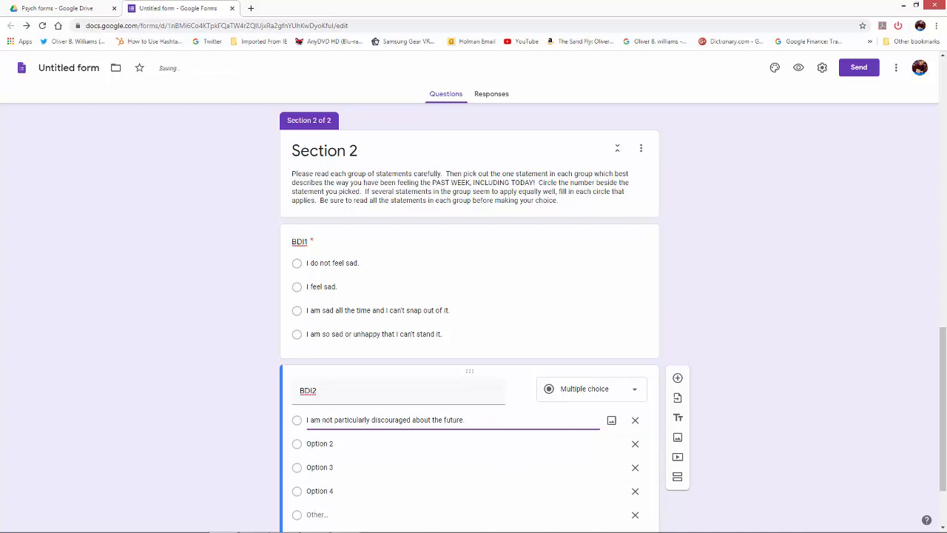
Copy "I feel discouraged about the future." from item 2 of the Word document into BDI2's second answer option.
left_click(317, 443)
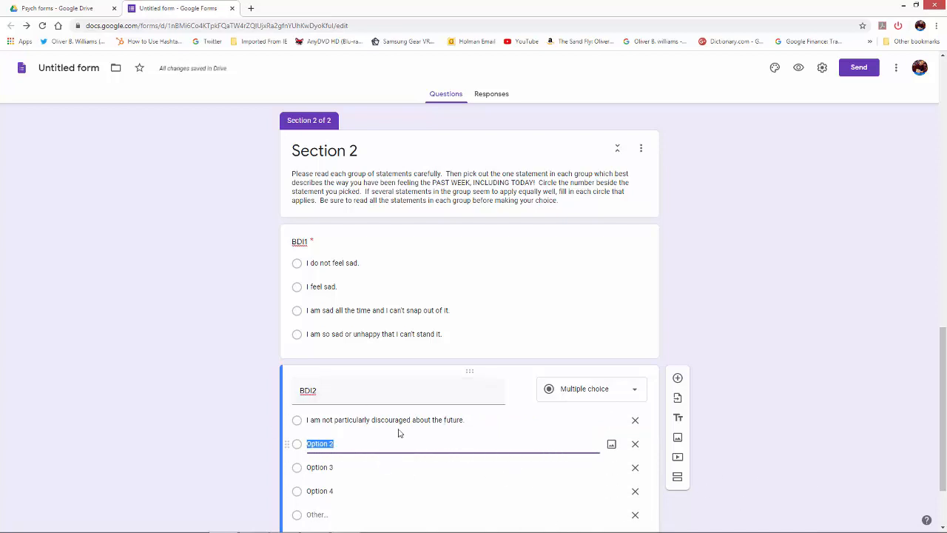
key("alt+Tab")
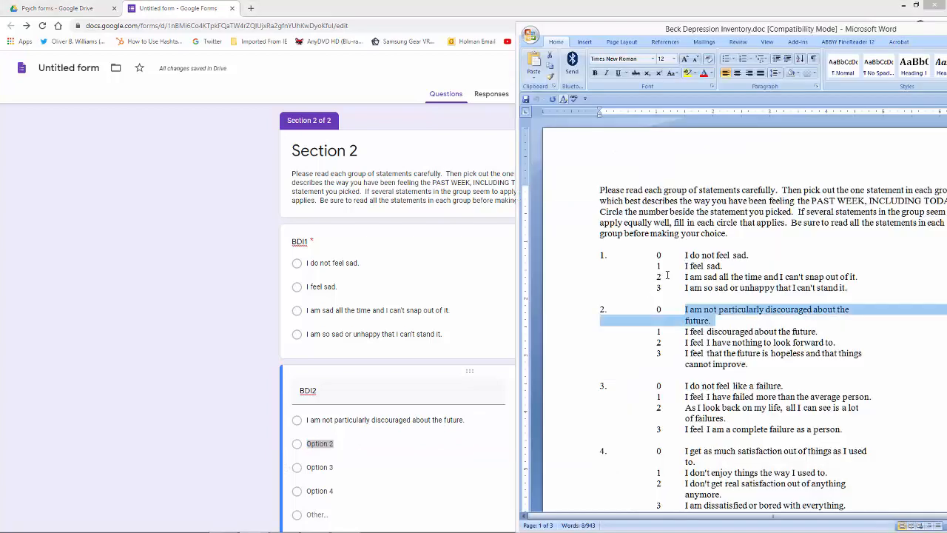
left_click_drag(820, 331, 682, 334)
right_click(700, 332)
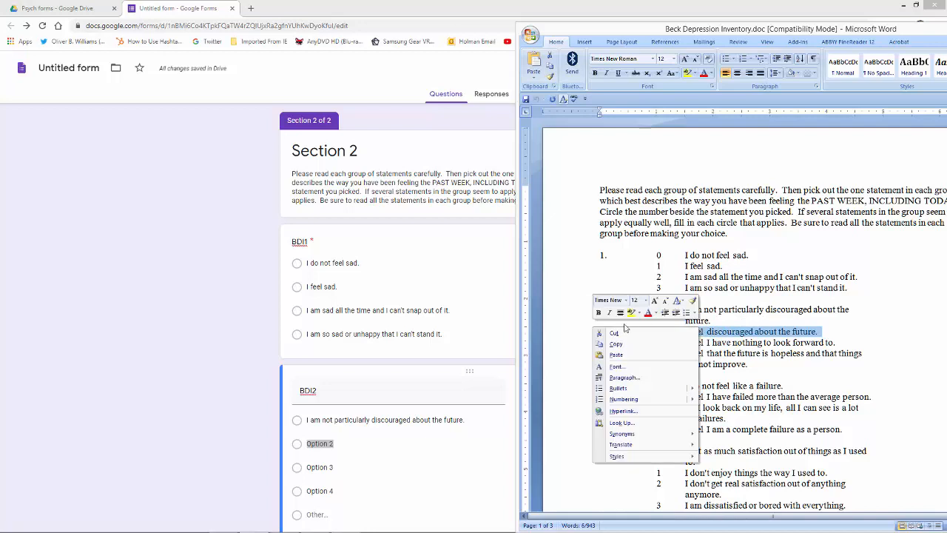
left_click(617, 344)
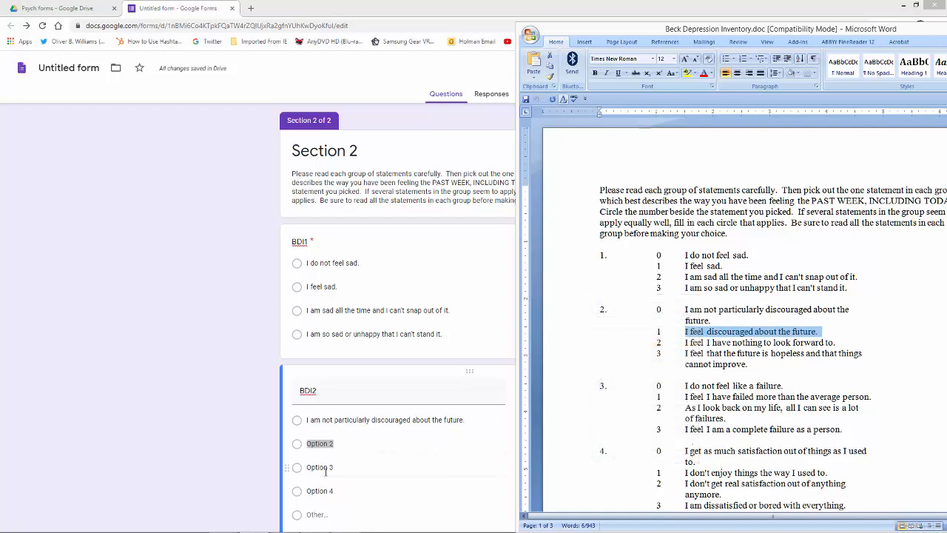
left_click(326, 445)
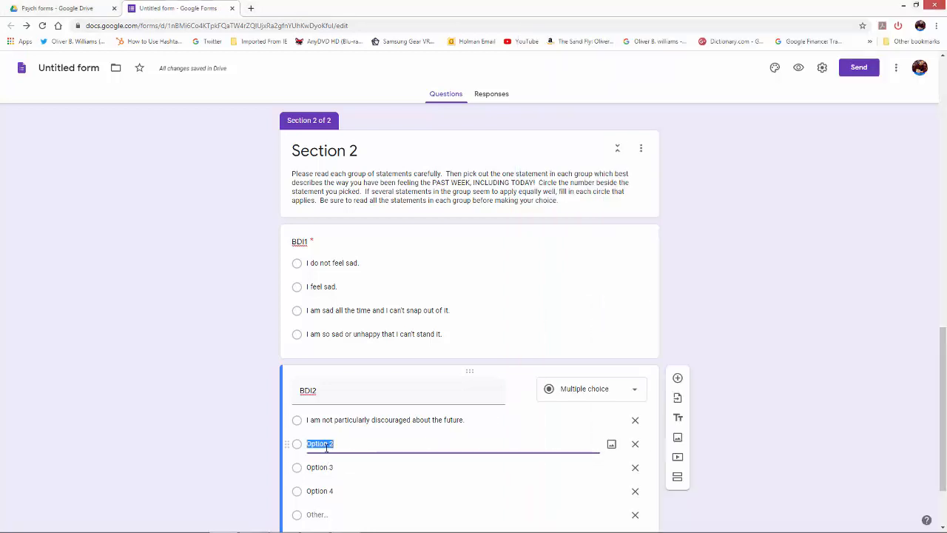
right_click(326, 446)
left_click(343, 327)
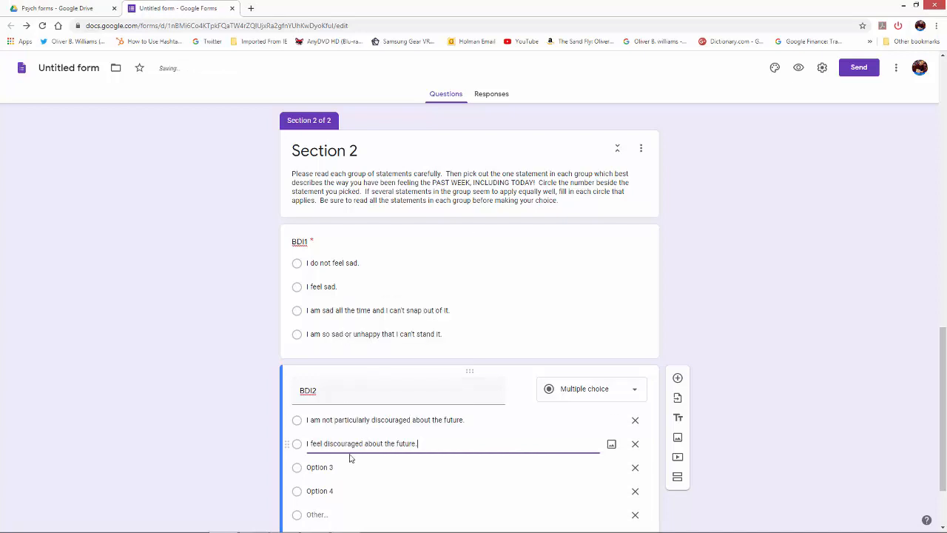
Copy "I feel I have nothing to look forward to." from item 2 of the Word document into BDI2's third answer option.
left_click(337, 466)
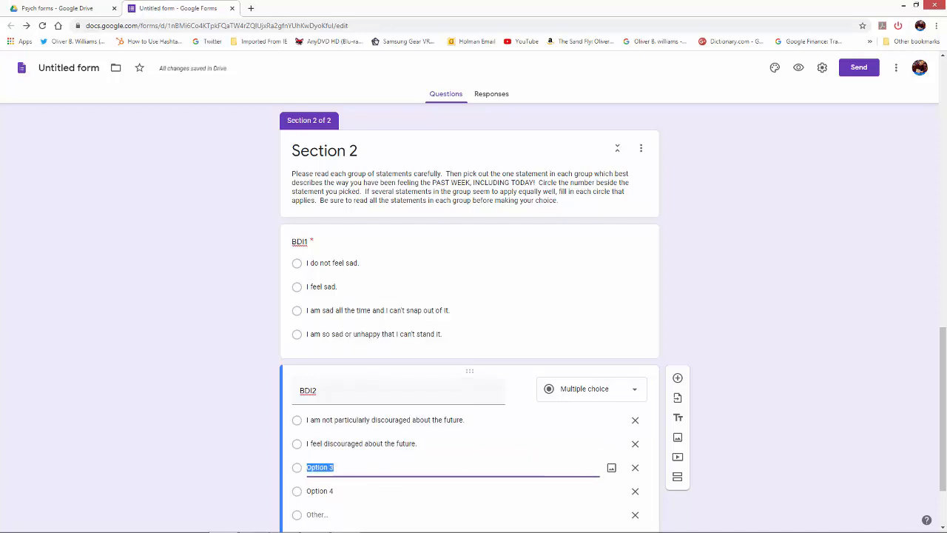
key("alt+Tab")
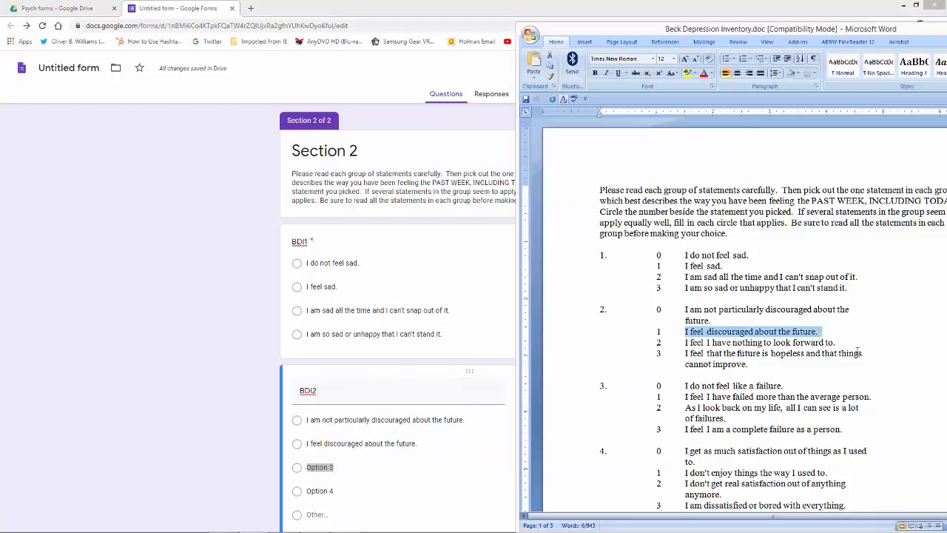
left_click_drag(856, 351, 700, 343)
left_click(704, 342)
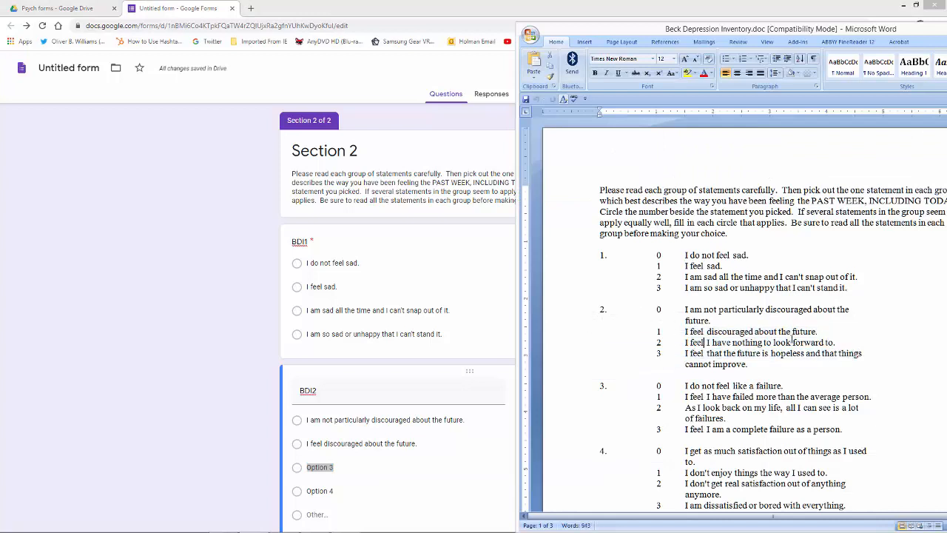
left_click_drag(839, 341, 683, 342)
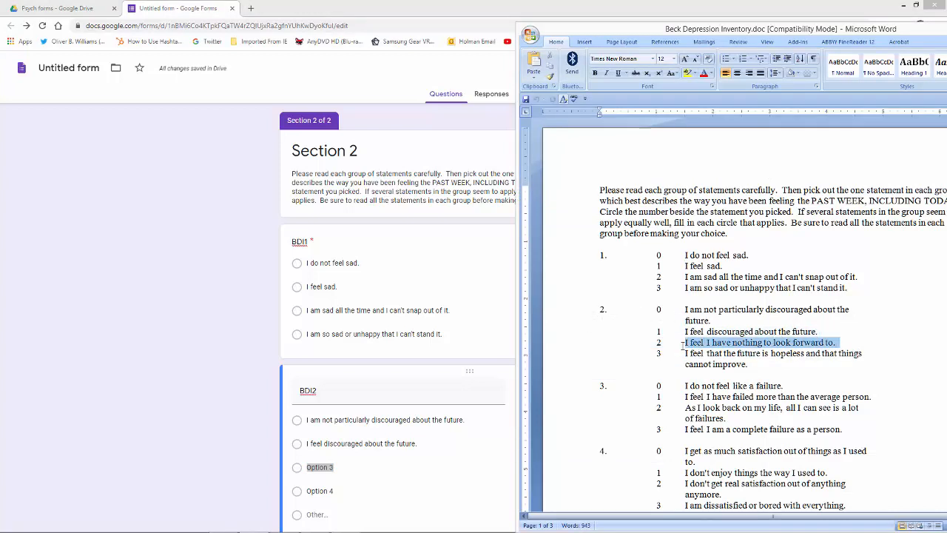
right_click(710, 344)
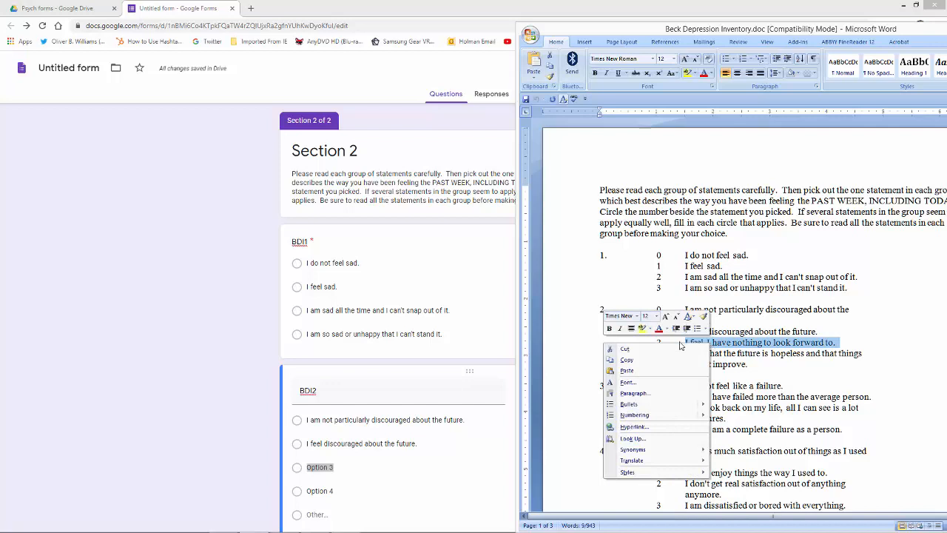
left_click(626, 360)
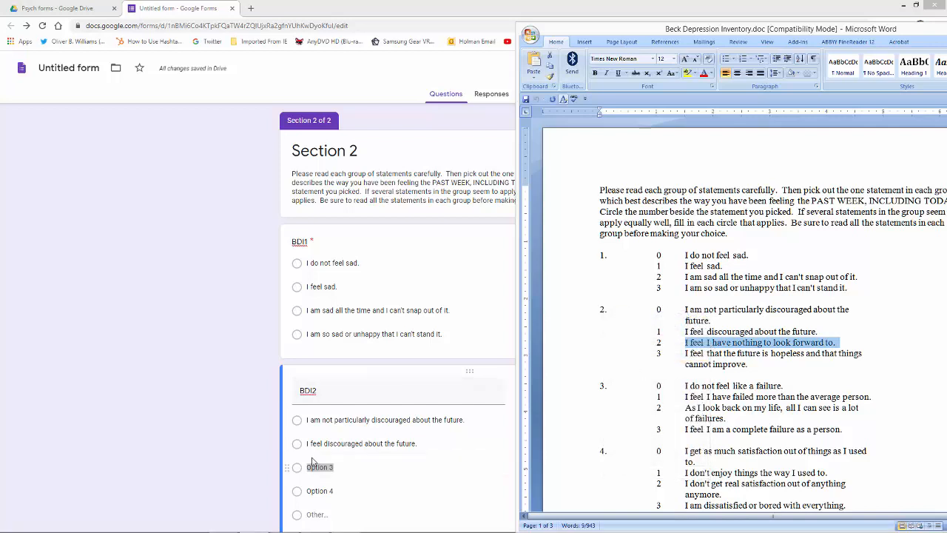
left_click(317, 466)
triple_click(345, 468)
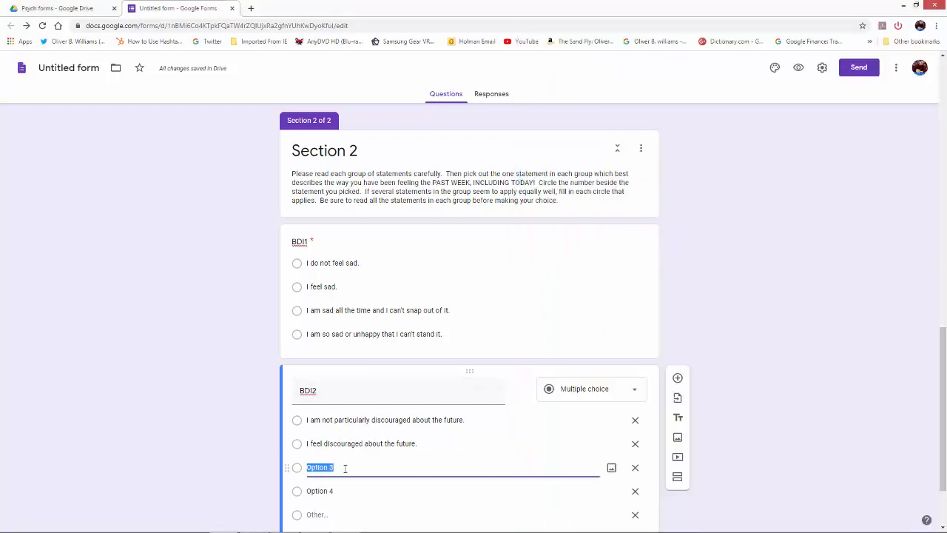
right_click(345, 467)
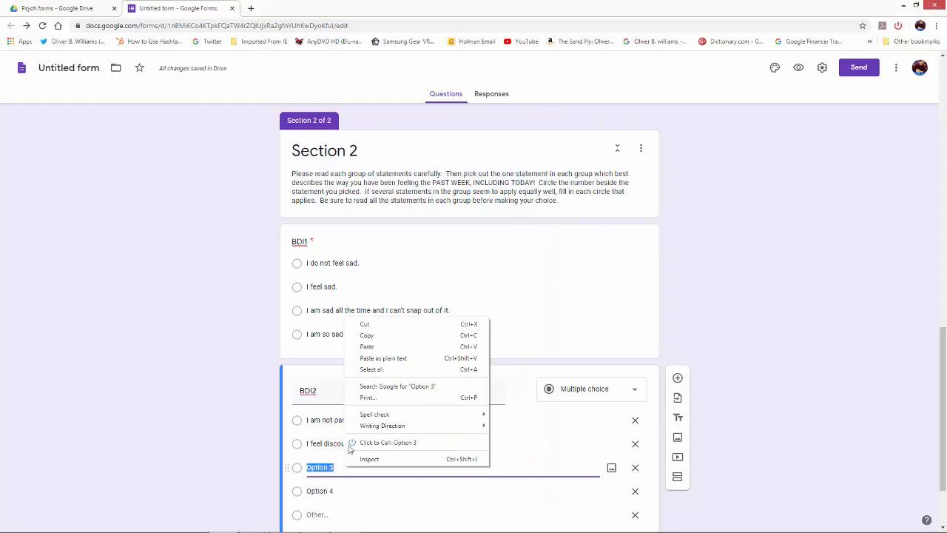
left_click(380, 350)
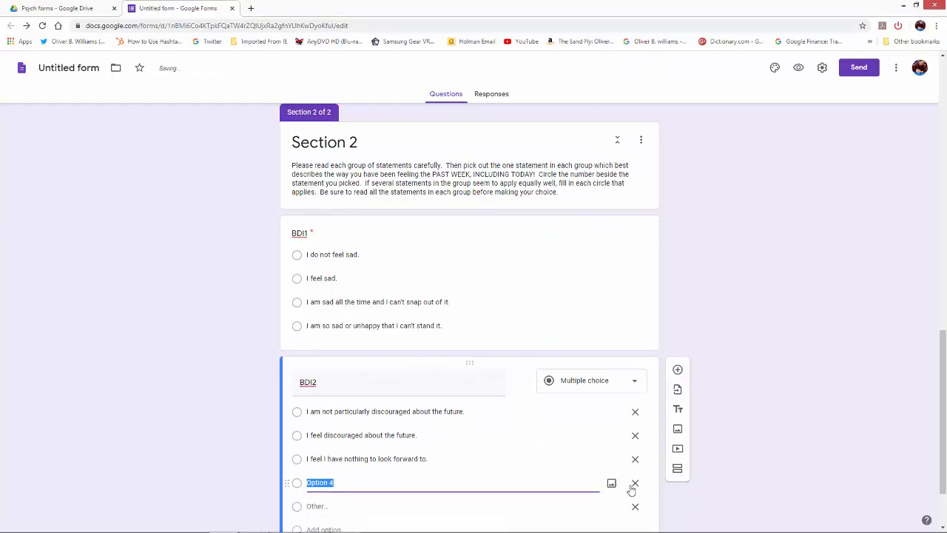
Copy "I feel that the future is hopeless and that things cannot improve." from Word into BDI2's fourth option and remove the "Other" choice.
key("alt+Tab")
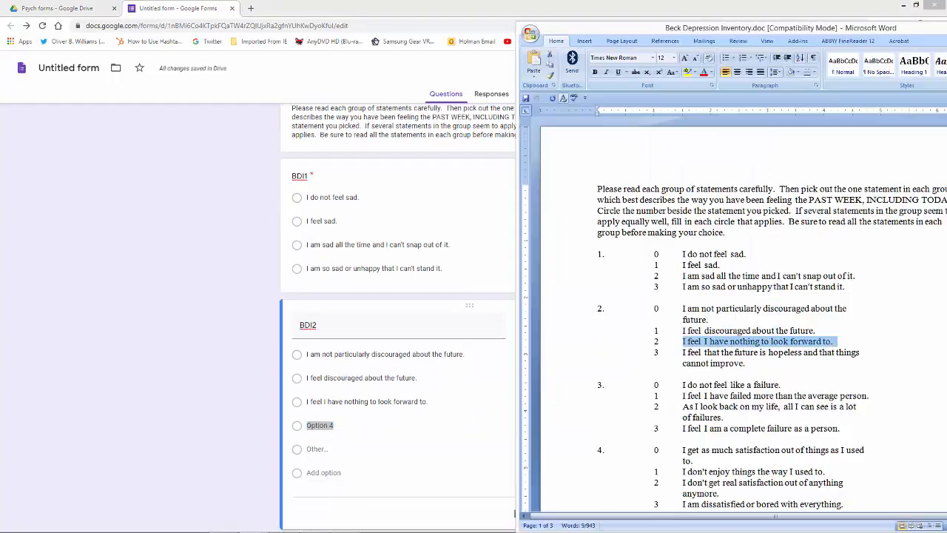
left_click_drag(769, 376, 688, 361)
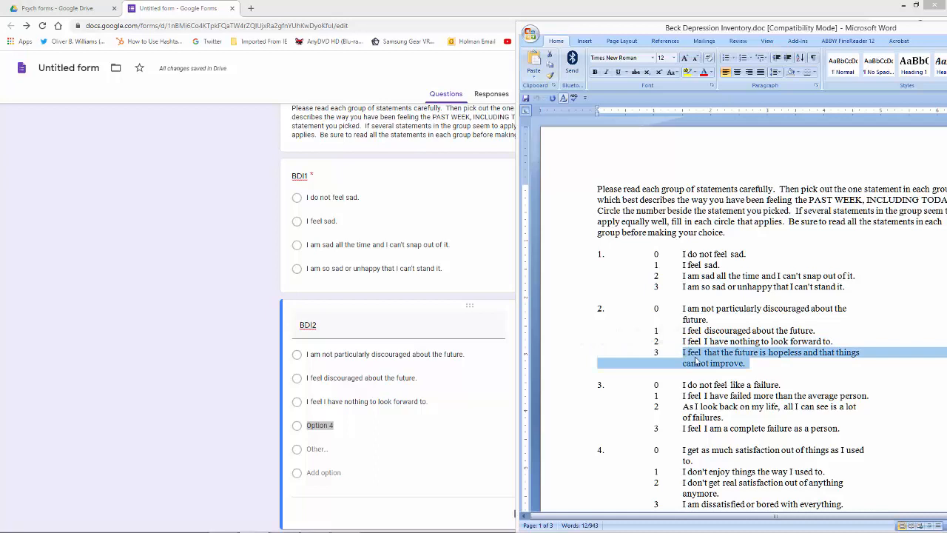
right_click(695, 362)
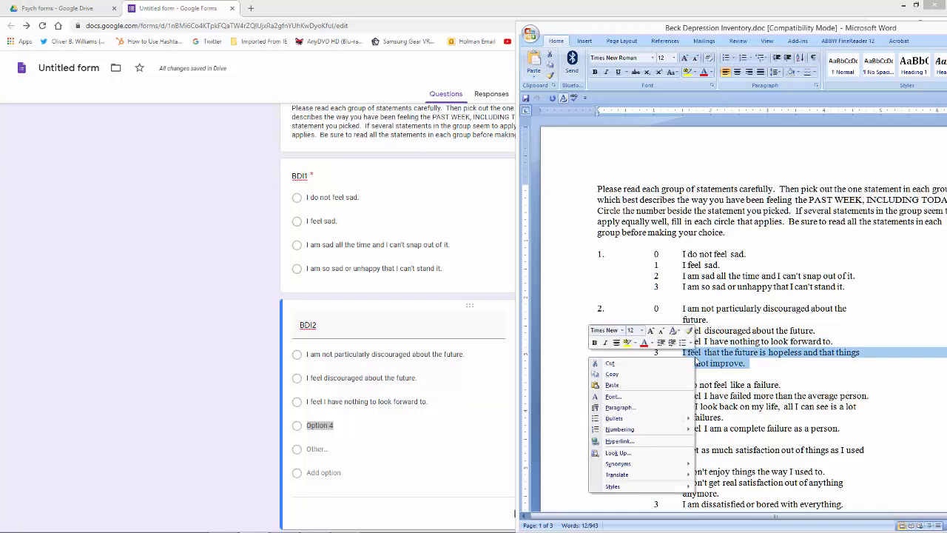
left_click(614, 376)
left_click(319, 428)
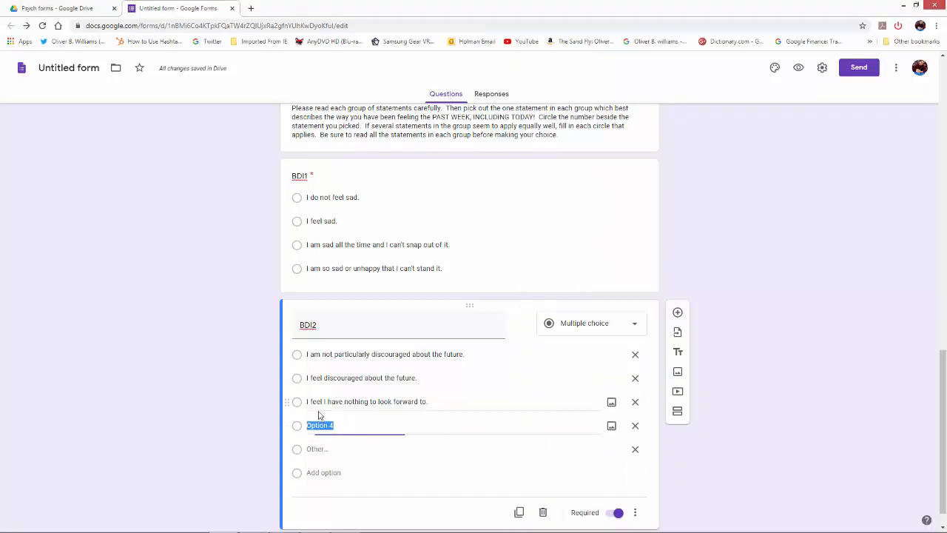
right_click(325, 426)
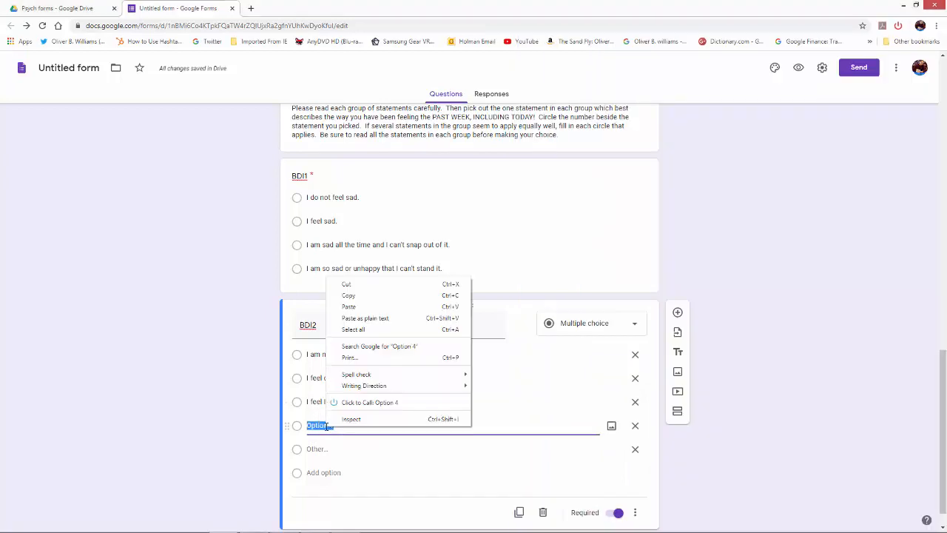
left_click(348, 308)
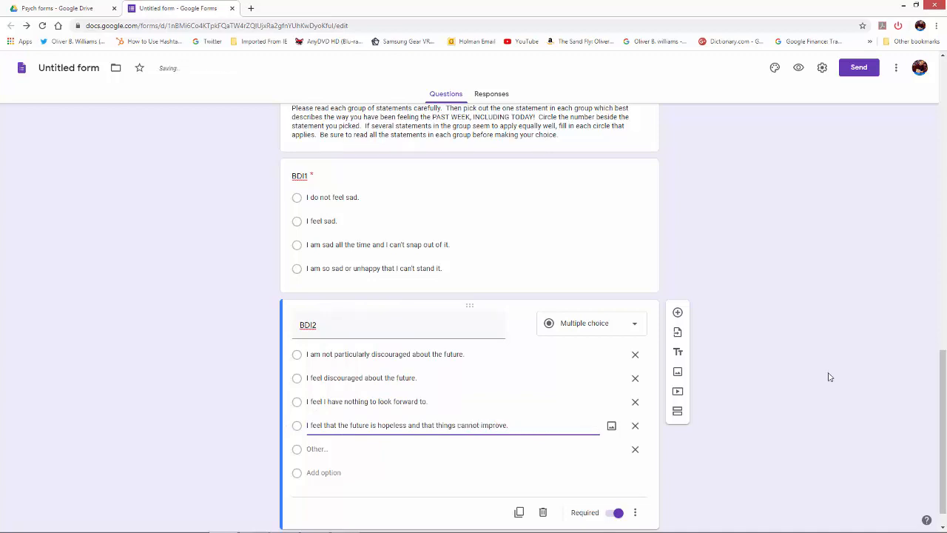
left_click(635, 450)
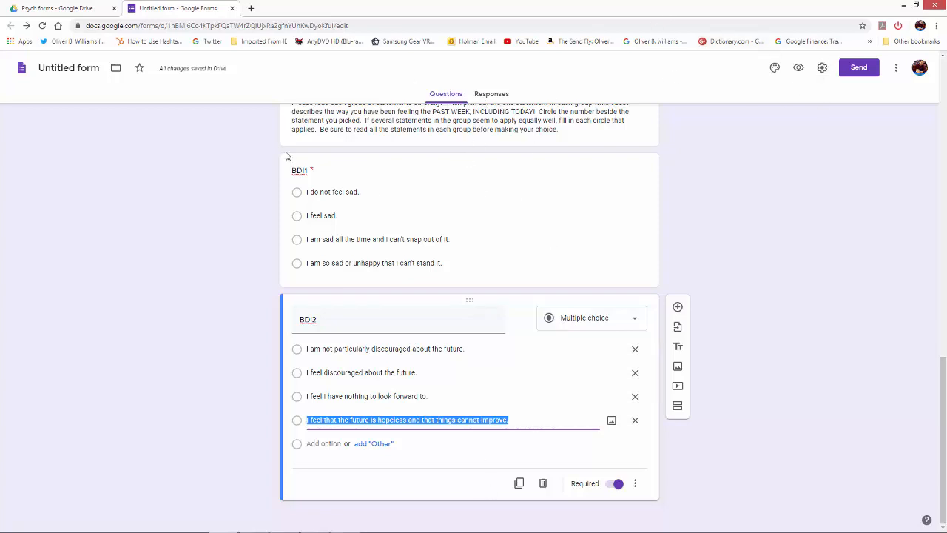
Minimize the Beck Depression Inventory document in Word and switch back to the form in Chrome.
left_click_drag(815, 25, 361, 17)
left_click_drag(685, 185, 681, 126)
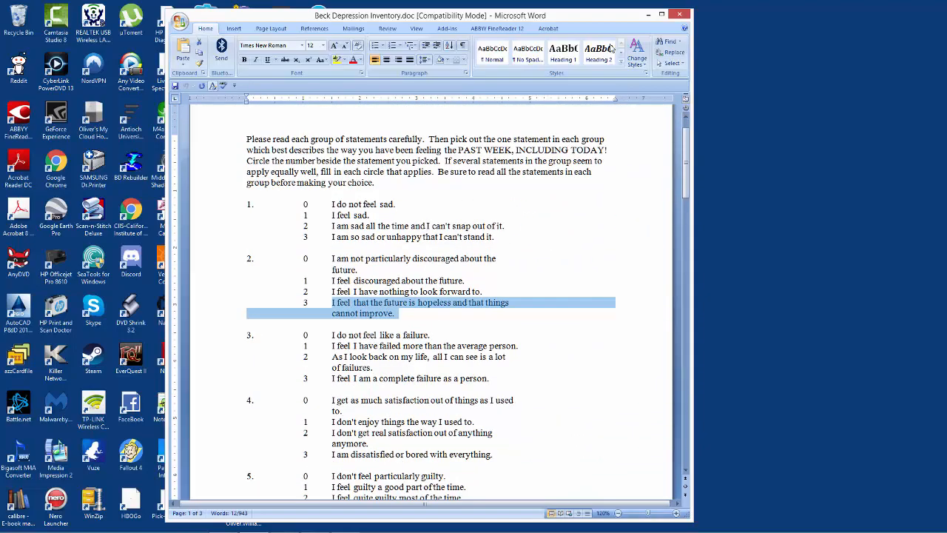
left_click(648, 14)
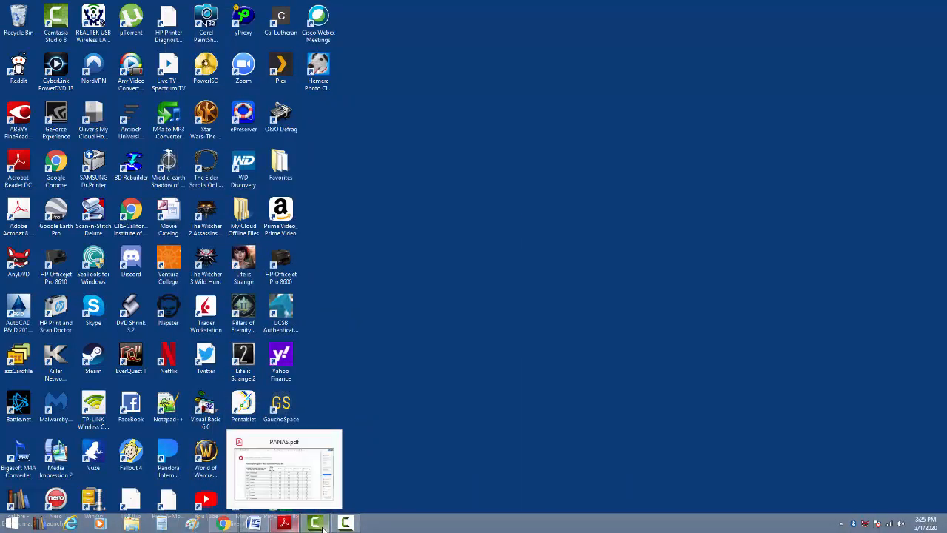
mouse_move(323, 528)
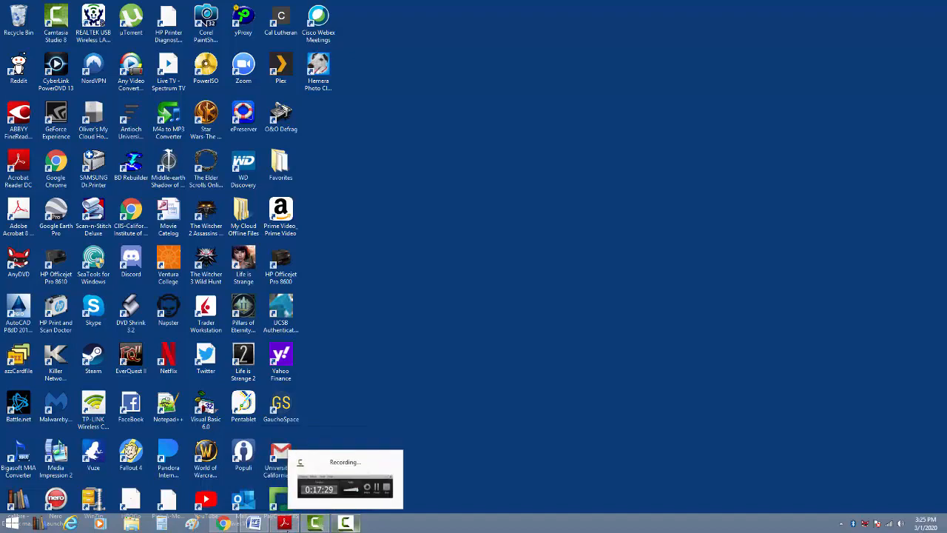
left_click(222, 524)
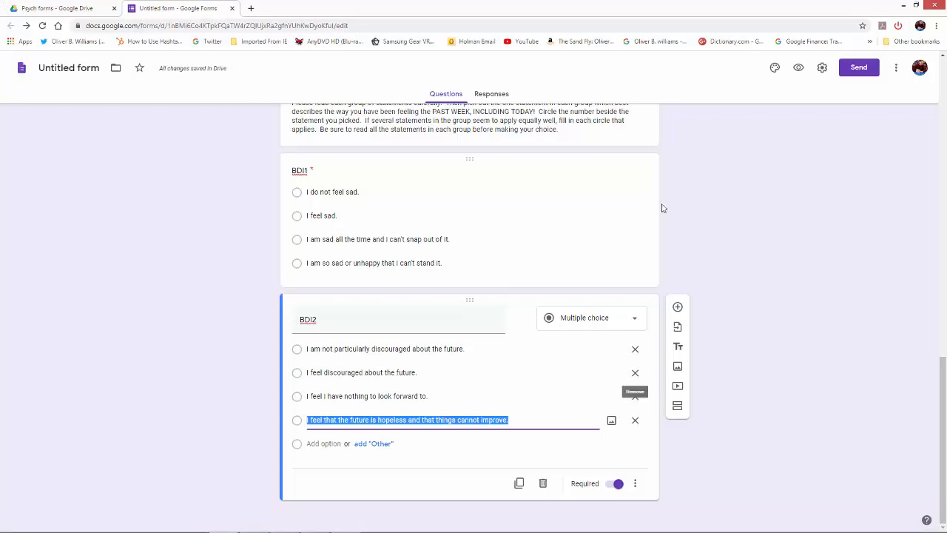
left_click(816, 422)
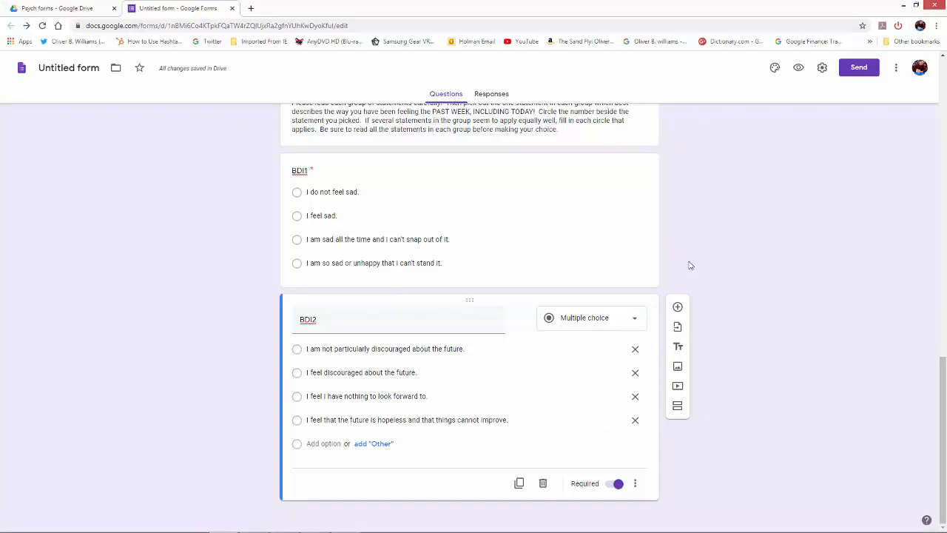
Preview the form, look through its demographic questions and try to continue to the next section without answering them.
left_click(799, 69)
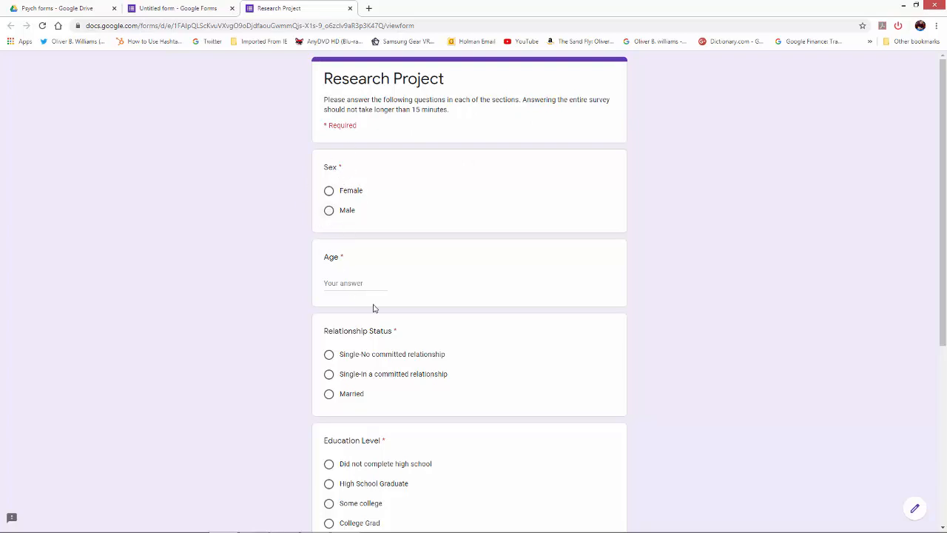
scroll(429, 370, "down", 1)
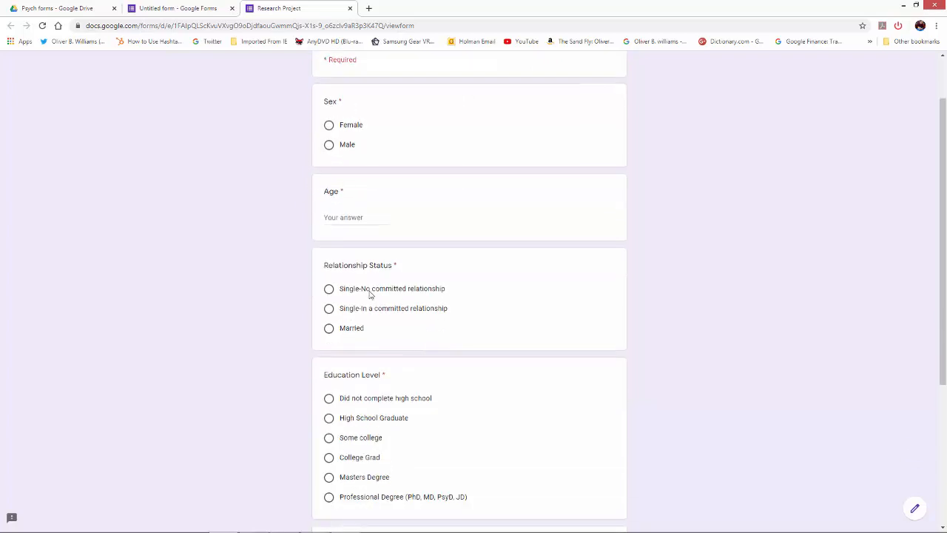
scroll(360, 280, "down", 2)
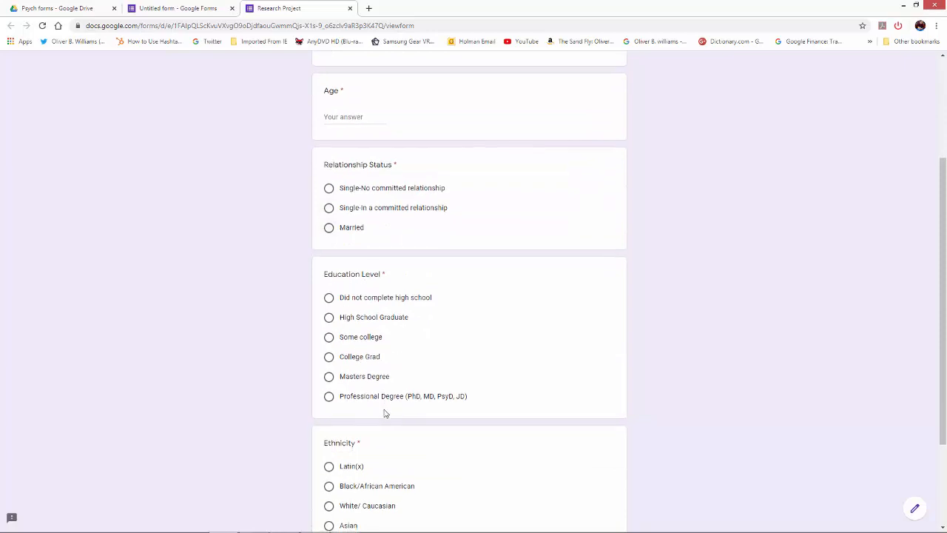
scroll(374, 392, "down", 2)
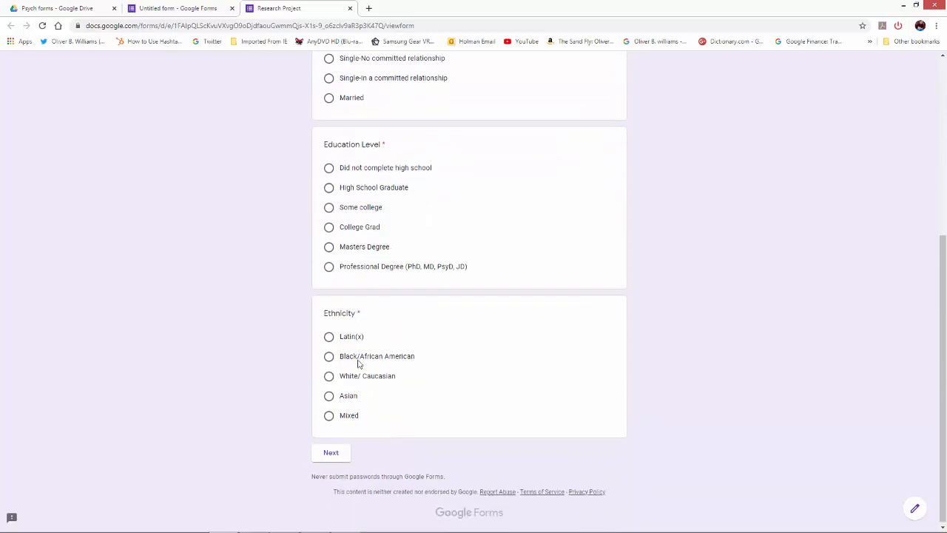
left_click(331, 452)
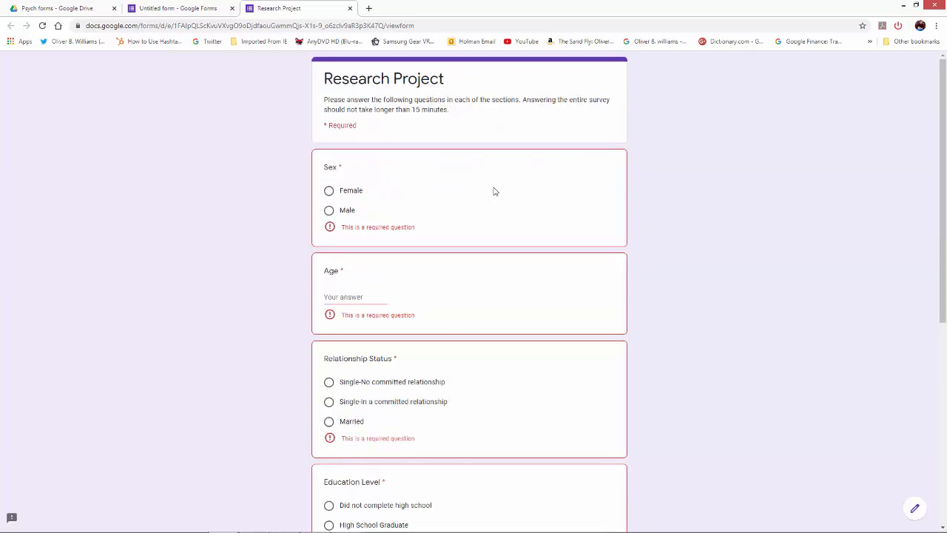
Answer the preview's Sex question with Male, Age with 56 and Relationship Status with Married.
double_click(329, 213)
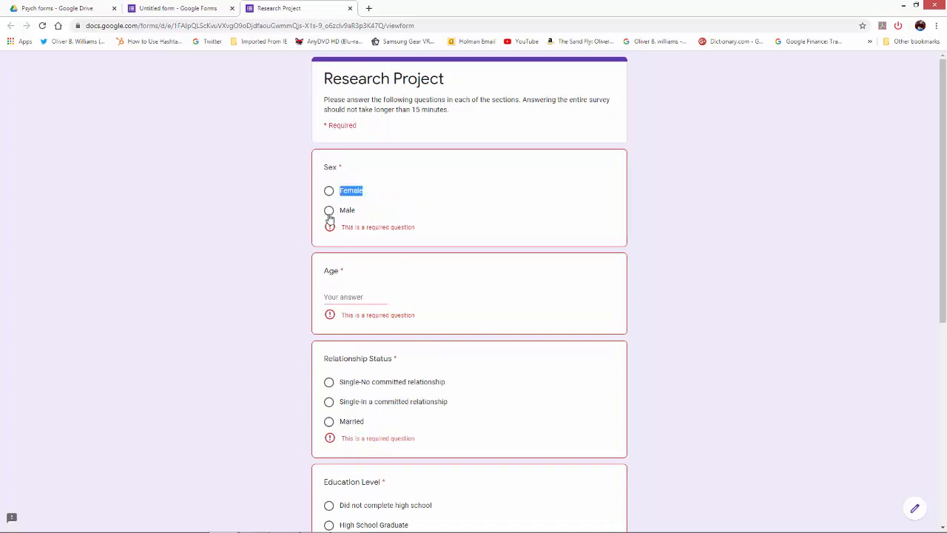
left_click(361, 282)
type("5")
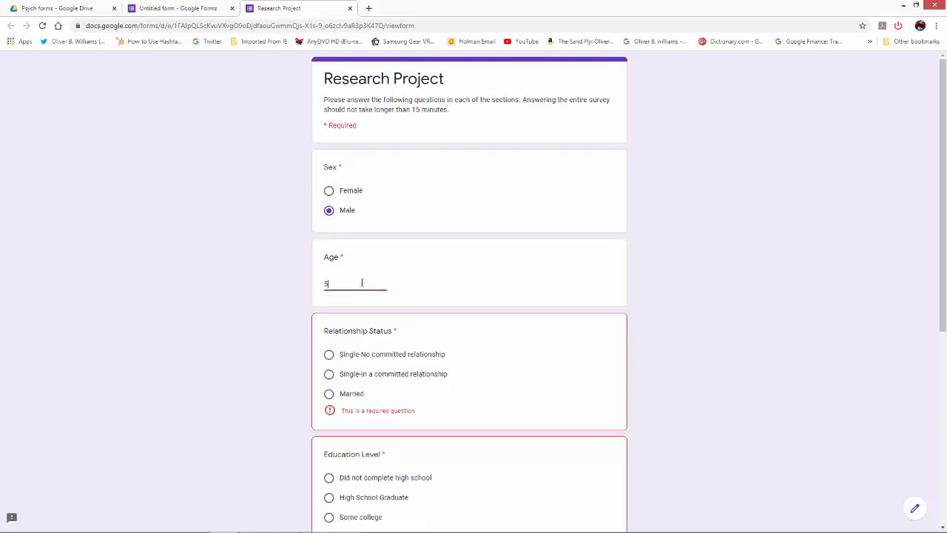
type("6")
left_click(328, 393)
scroll(392, 397, "down", 2)
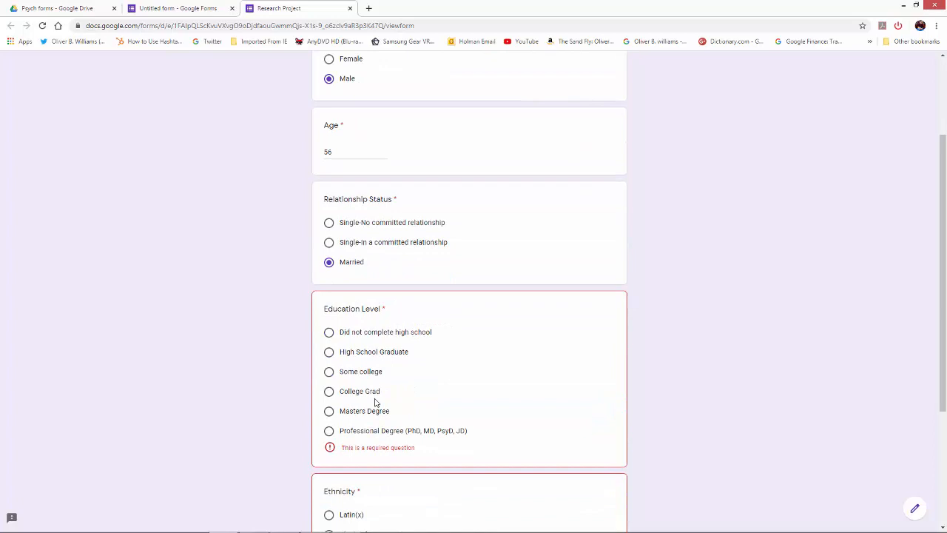
Answer Education Level with Professional Degree (PhD, MD, PsyD, JD) and Ethnicity with Mixed, and continue to Section 2 of the preview.
left_click(330, 431)
scroll(400, 414, "down", 2)
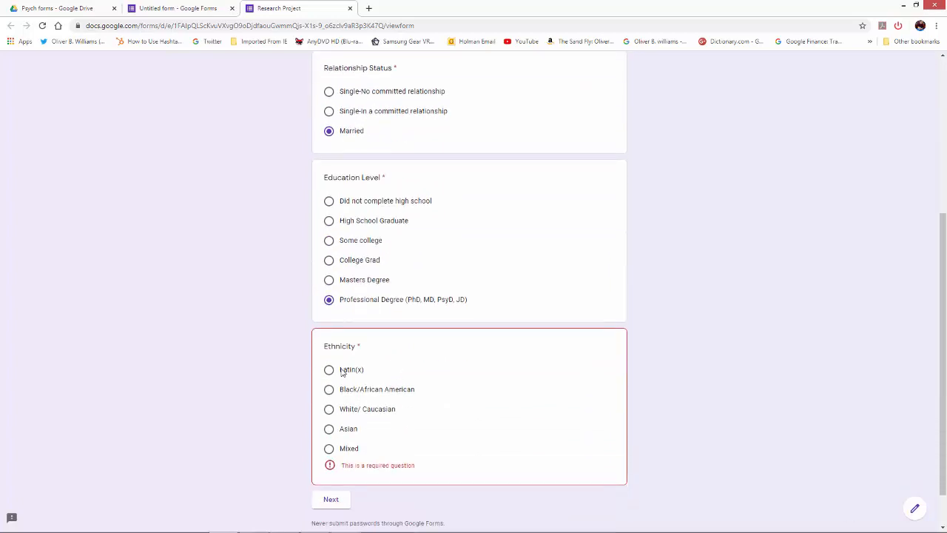
left_click(329, 449)
scroll(333, 453, "down", 1)
left_click(338, 453)
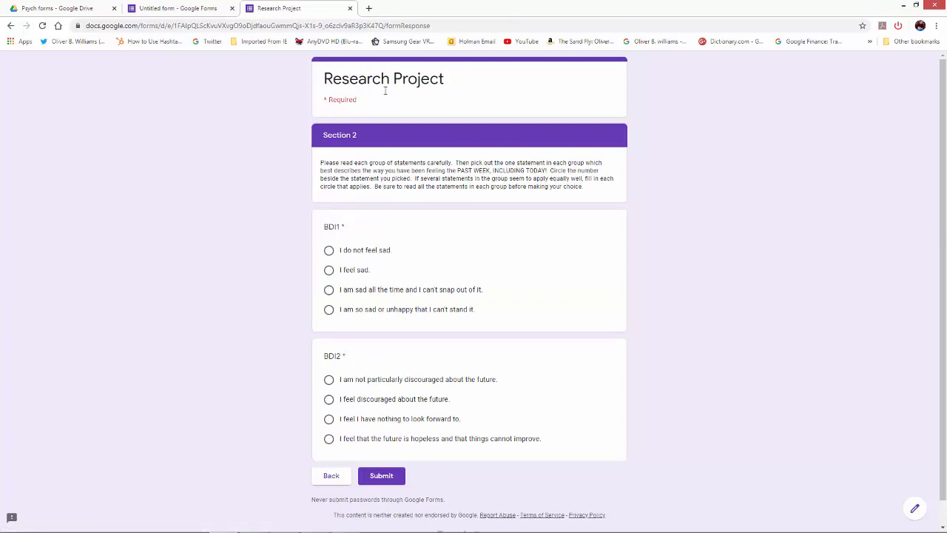
Answer BDI1 with "I do not feel sad." and BDI2 with "I am not particularly discouraged about the future.", and leave the preview to edit the form.
left_click(329, 250)
left_click(329, 379)
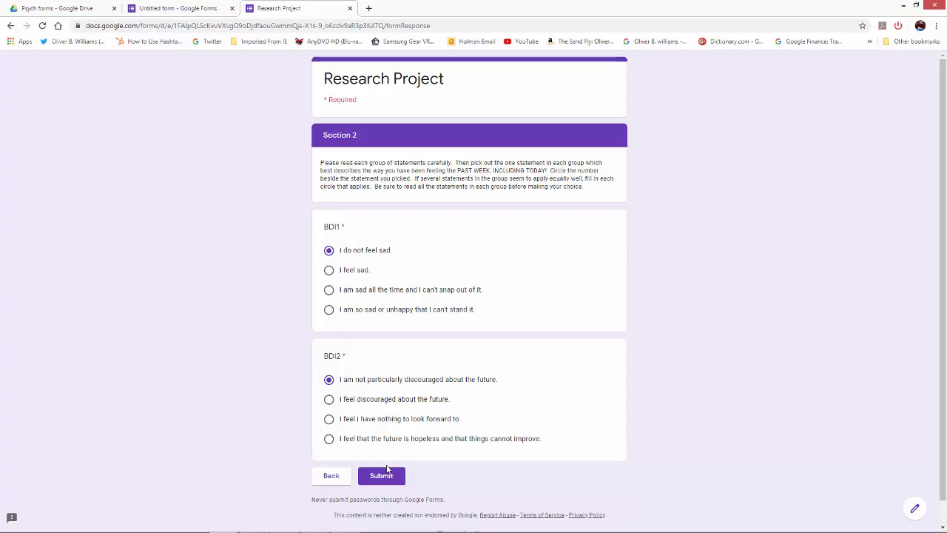
left_click(914, 508)
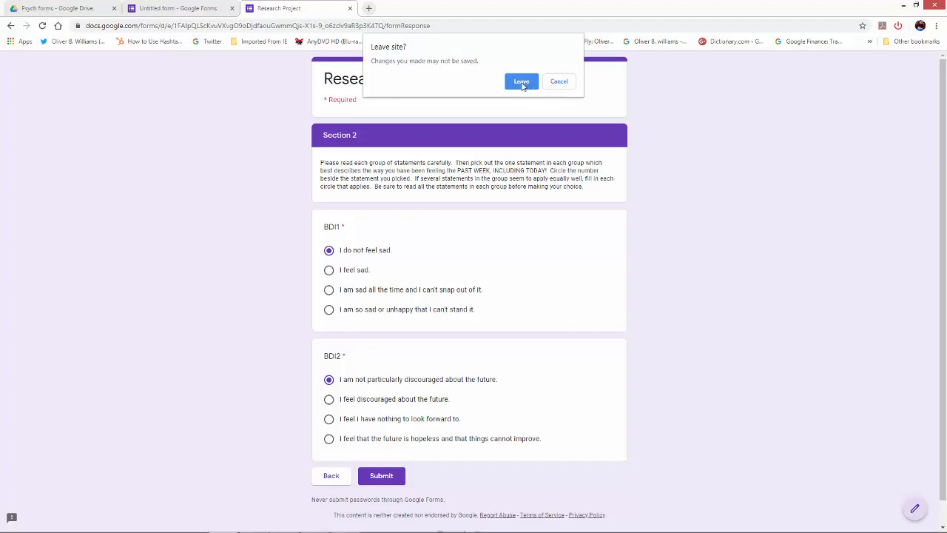
left_click(522, 83)
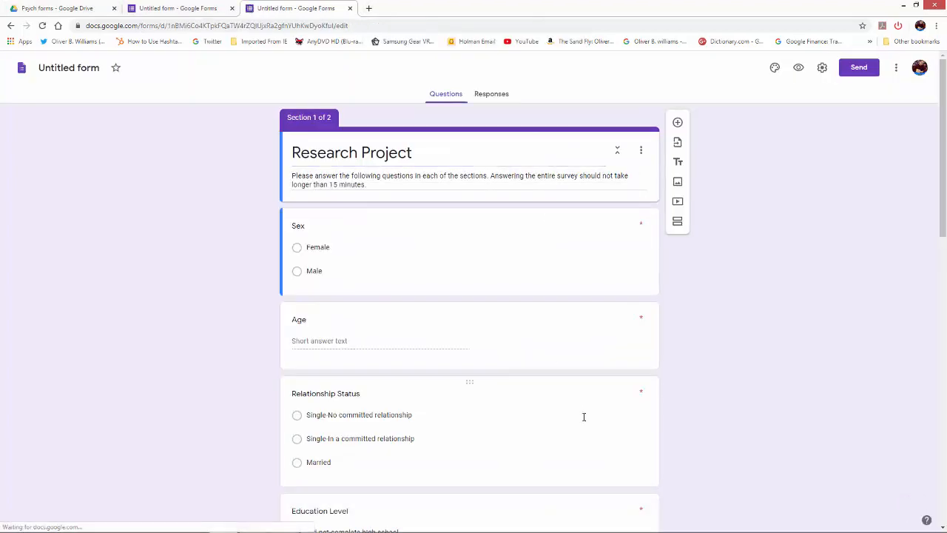
Try to add a third section after the BDI2 question by inserting a new section twice.
scroll(584, 417, "down", 9)
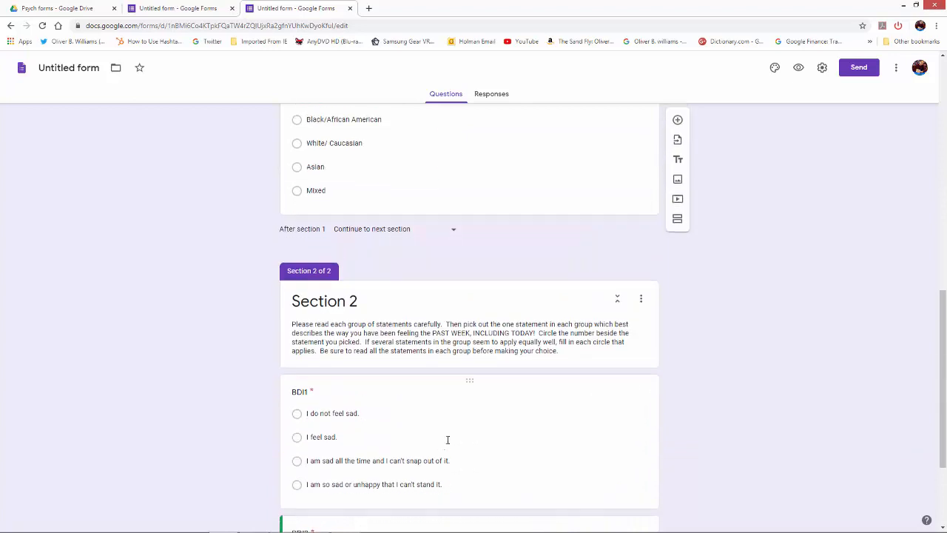
scroll(448, 440, "down", 2)
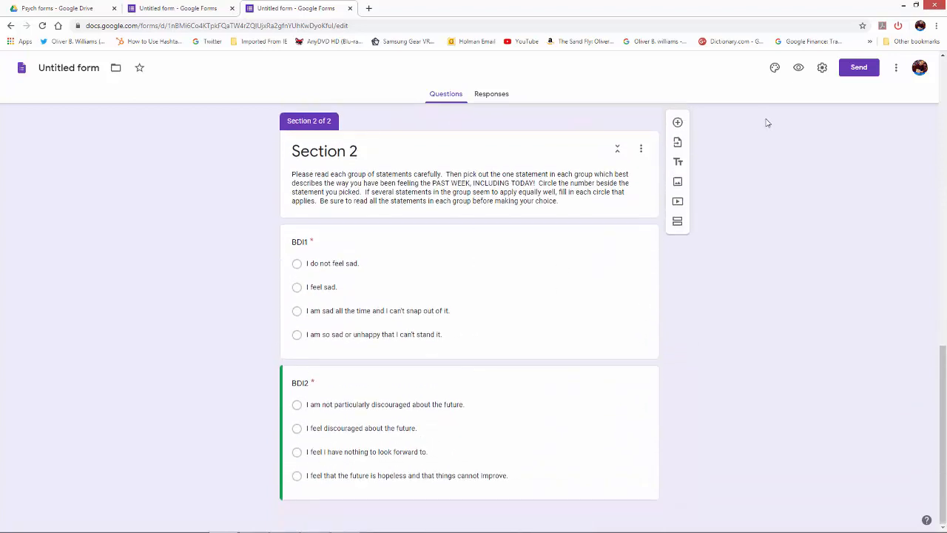
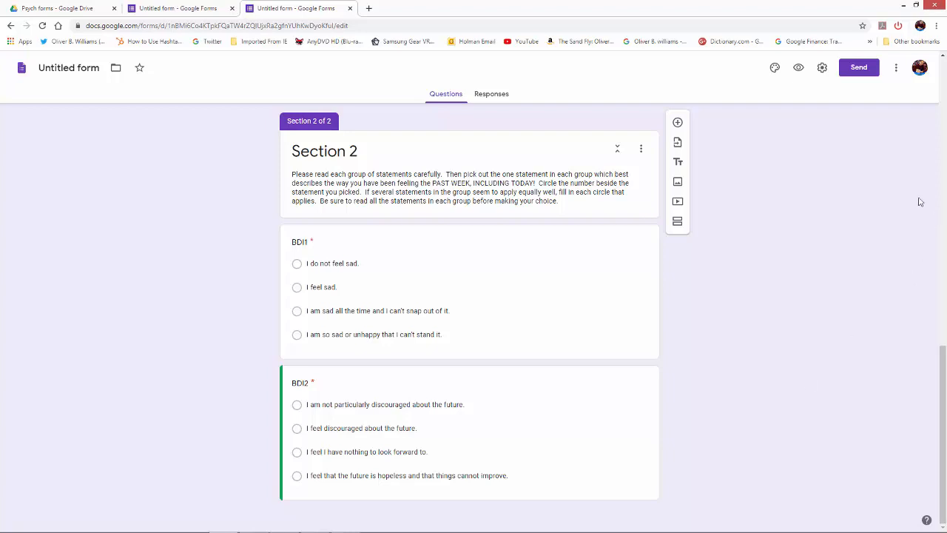
left_click(677, 222)
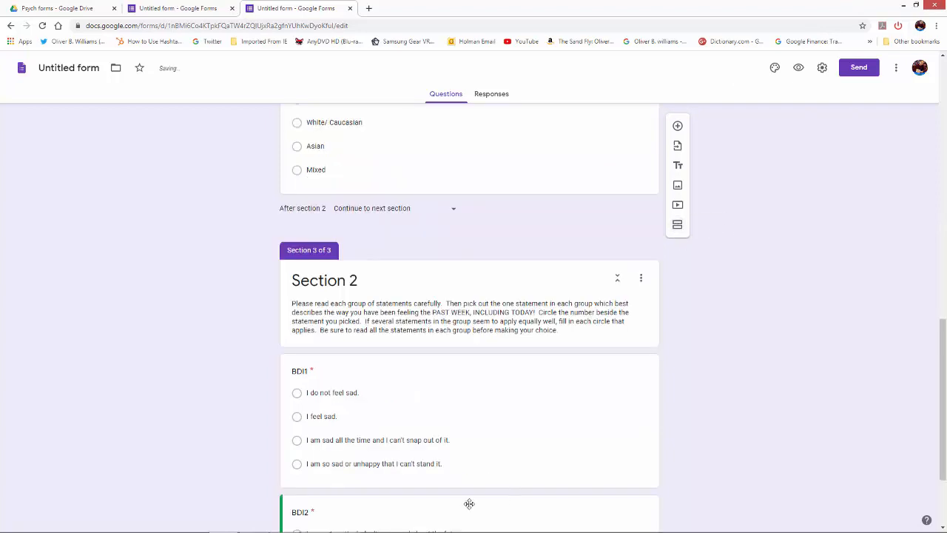
scroll(481, 499, "down", 2)
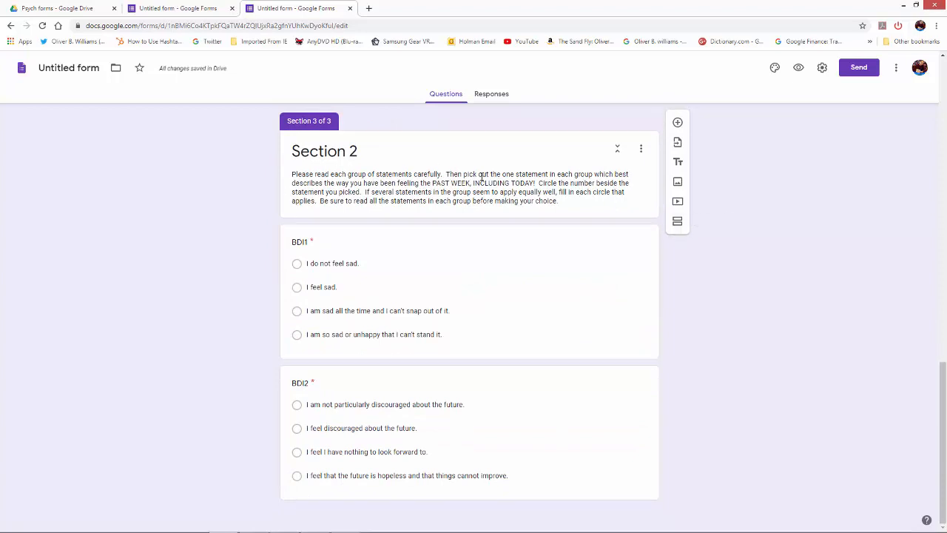
scroll(789, 268, "up", 4)
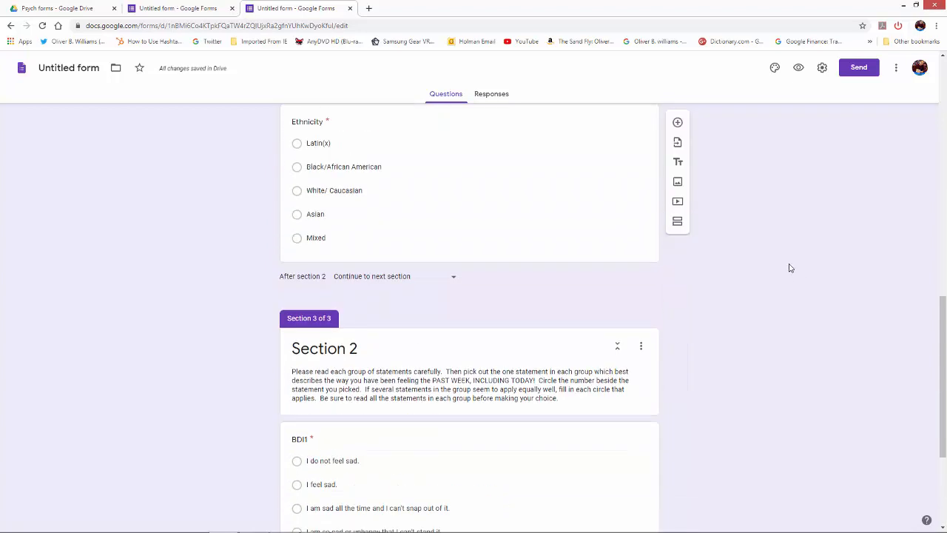
scroll(789, 267, "down", 4)
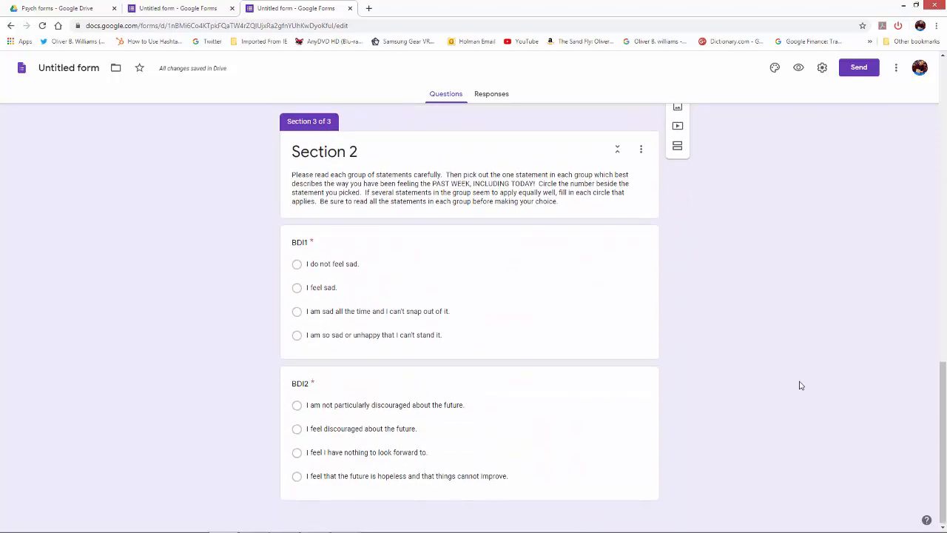
left_click(677, 220)
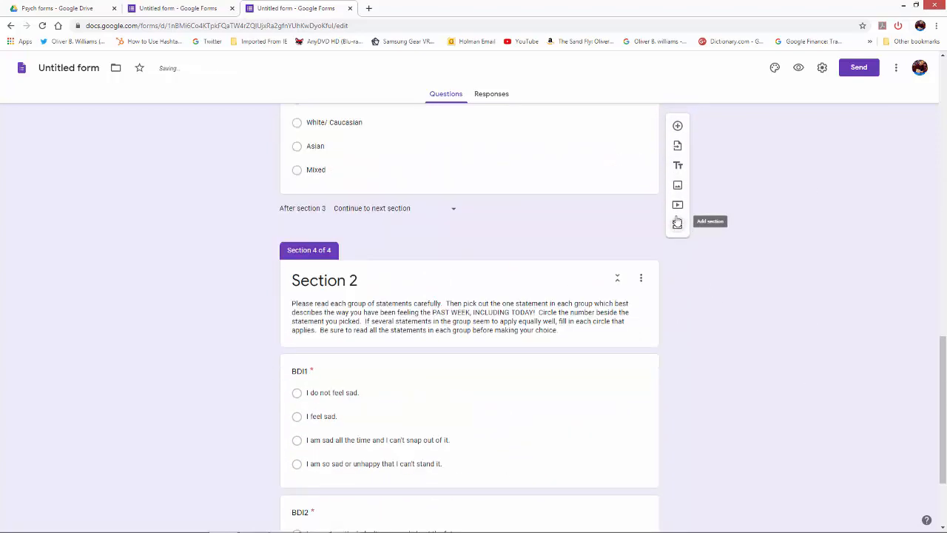
scroll(620, 343, "down", 3)
scroll(621, 350, "up", 4)
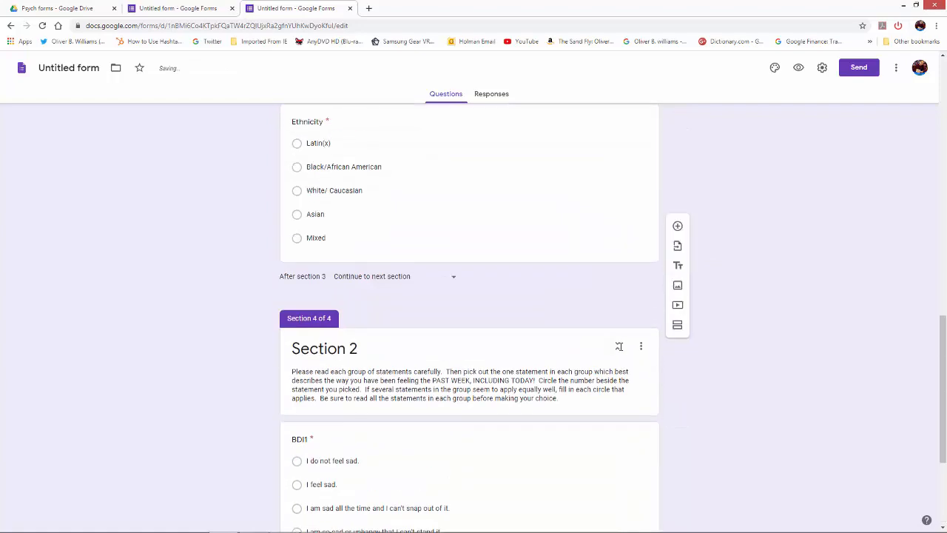
scroll(351, 293, "up", 10)
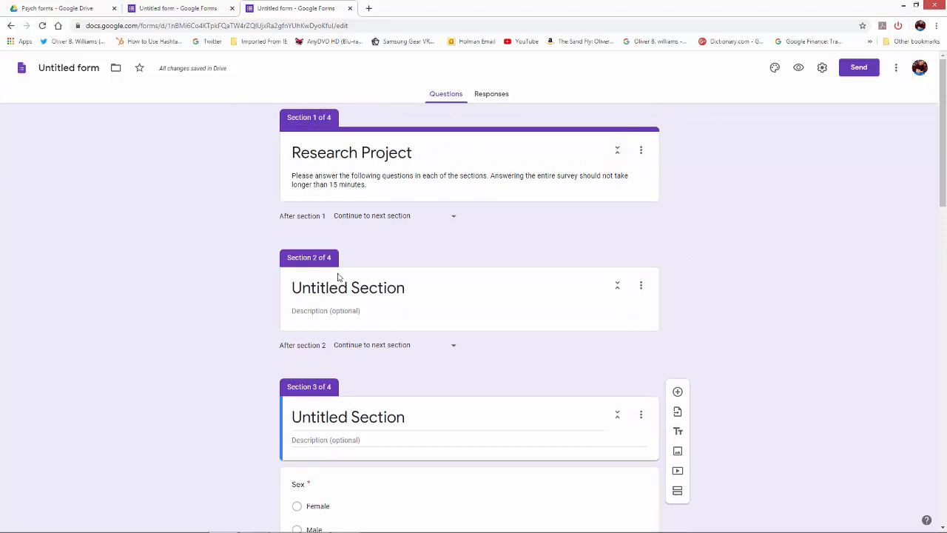
Delete the empty untitled section 2 and the separate Research Project section 1.
left_click(641, 286)
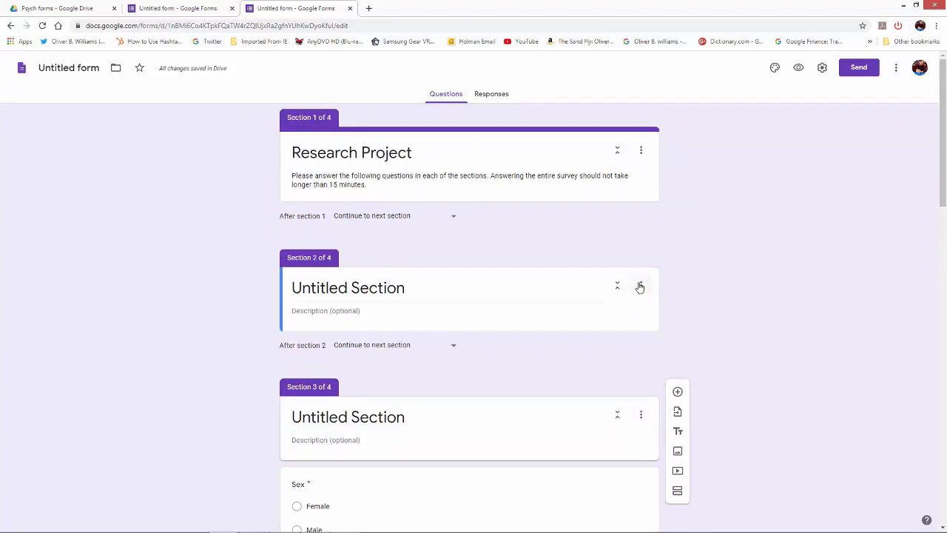
left_click(671, 360)
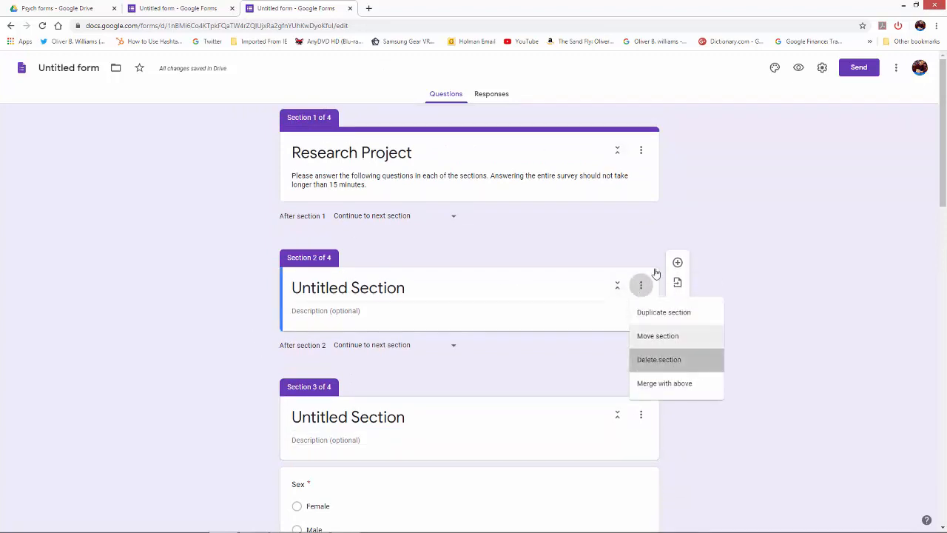
left_click(644, 155)
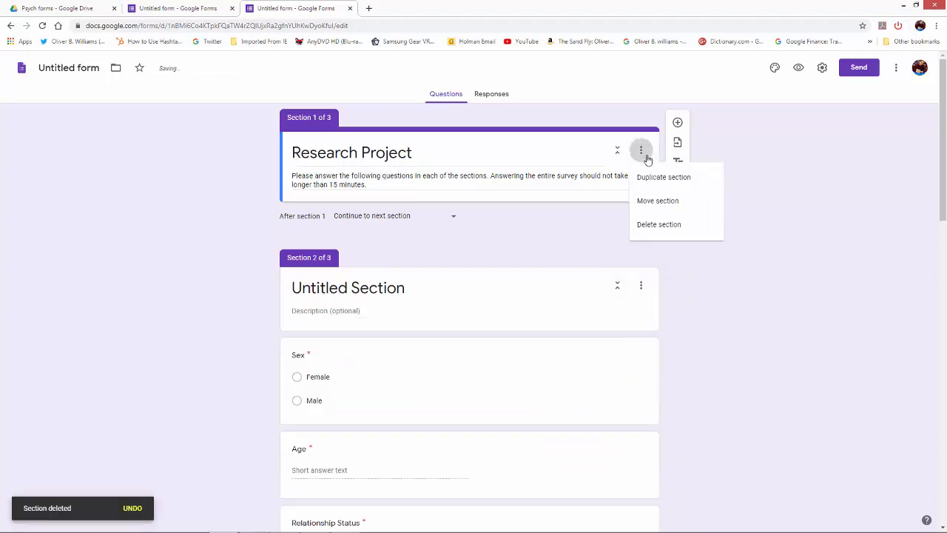
left_click(664, 227)
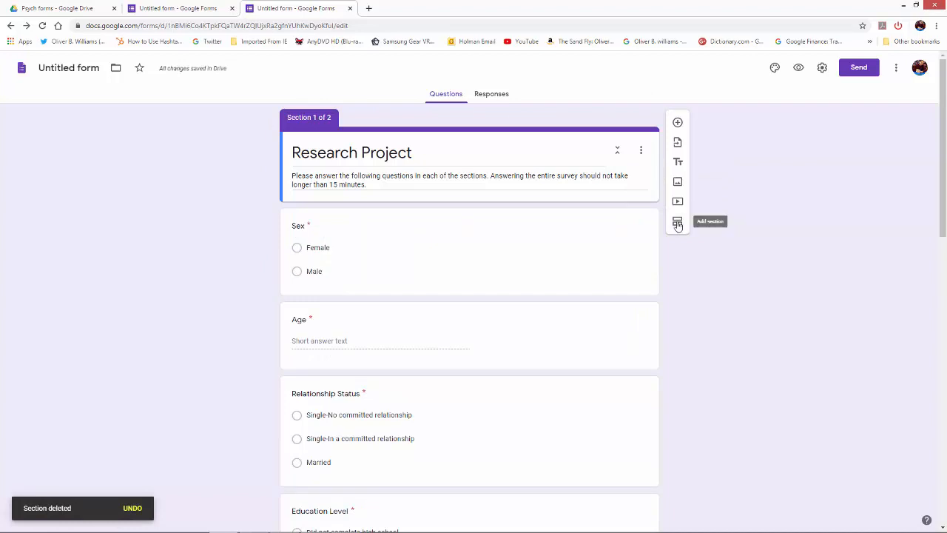
Add a section below the Research Project header, collapse and expand it, and check the navigation choices after section 1.
left_click(678, 222)
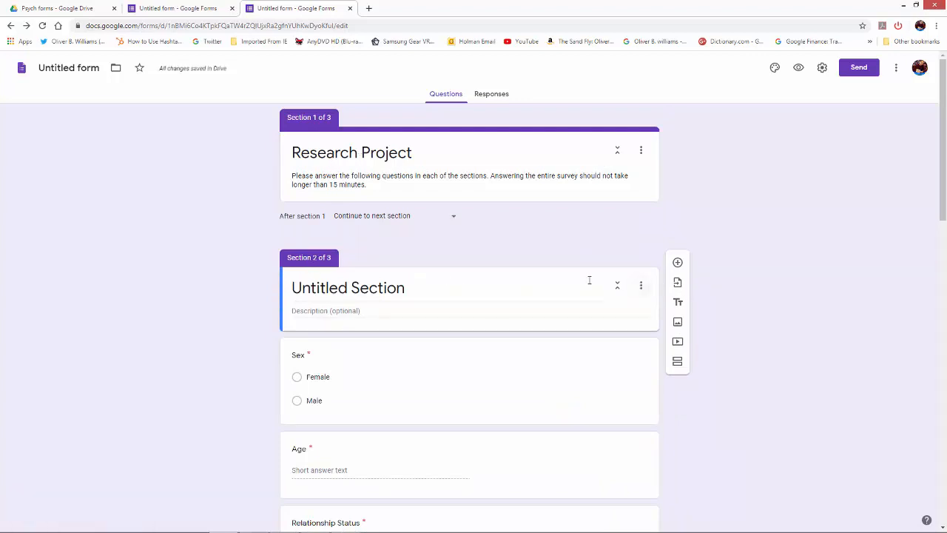
left_click(618, 285)
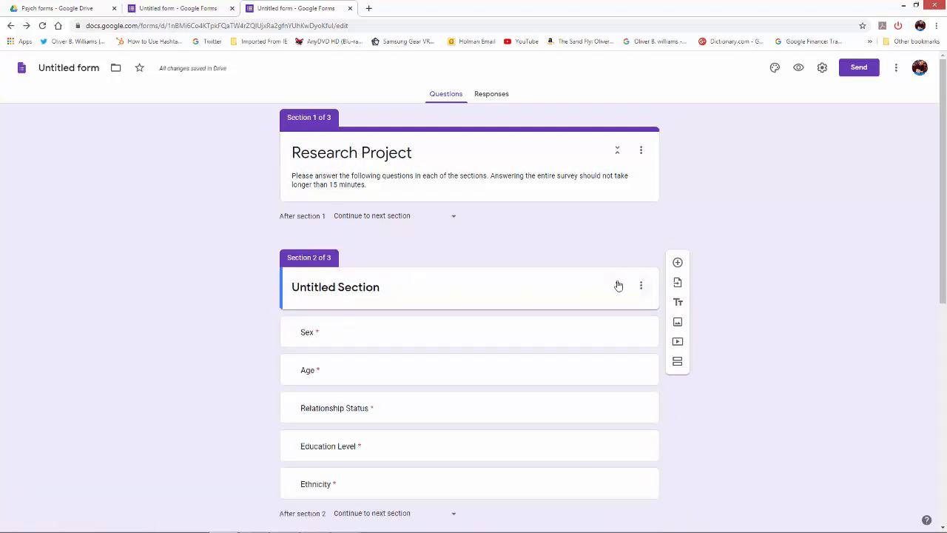
left_click(618, 285)
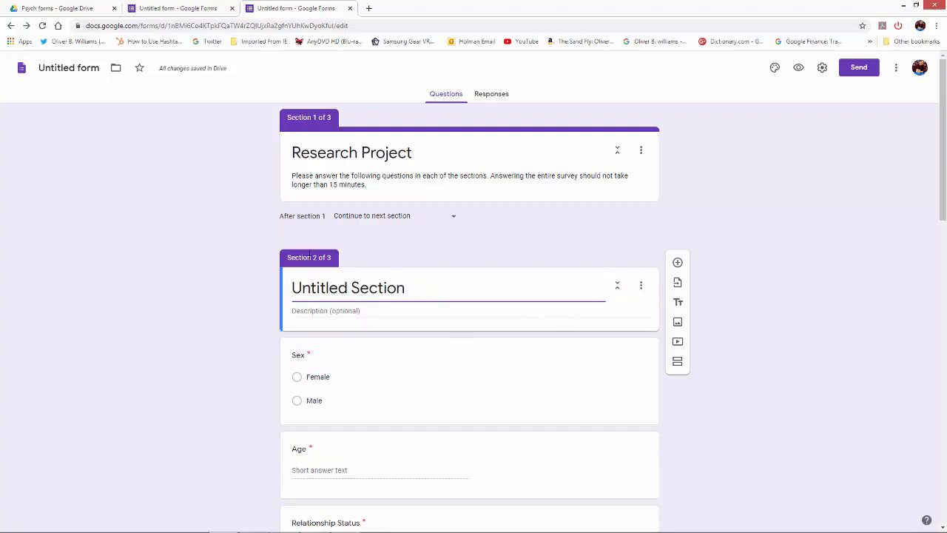
left_click(358, 258)
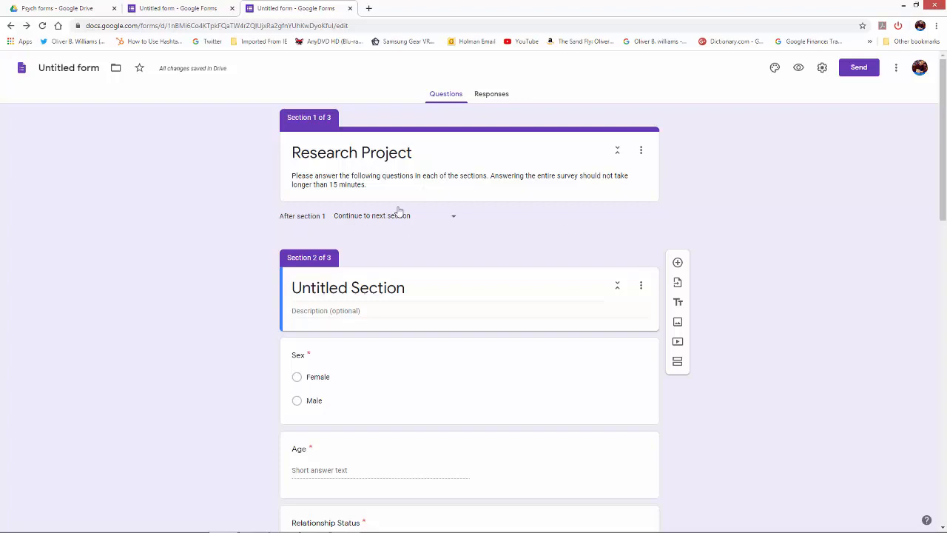
left_click(456, 222)
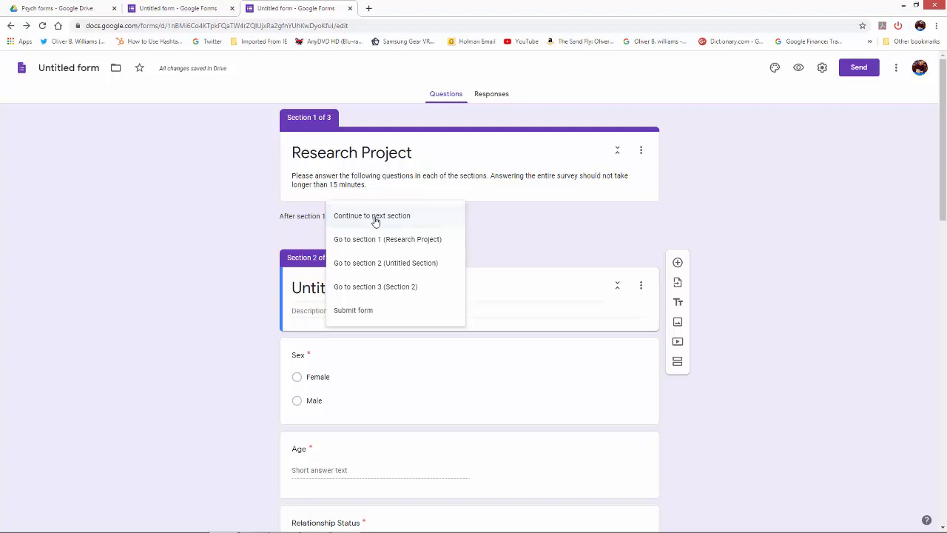
left_click(763, 256)
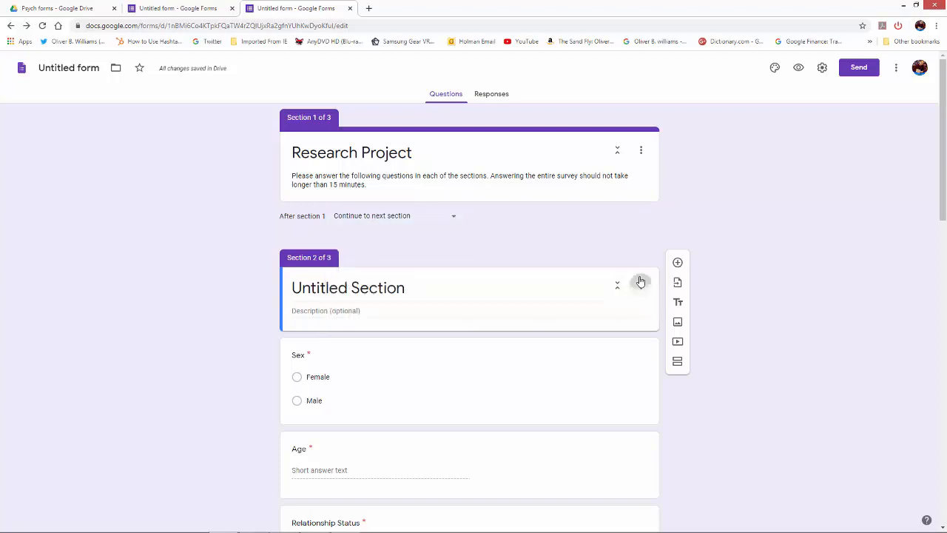
Delete the untitled section 2 that holds the demographic questions and look over the remaining sections.
left_click(641, 284)
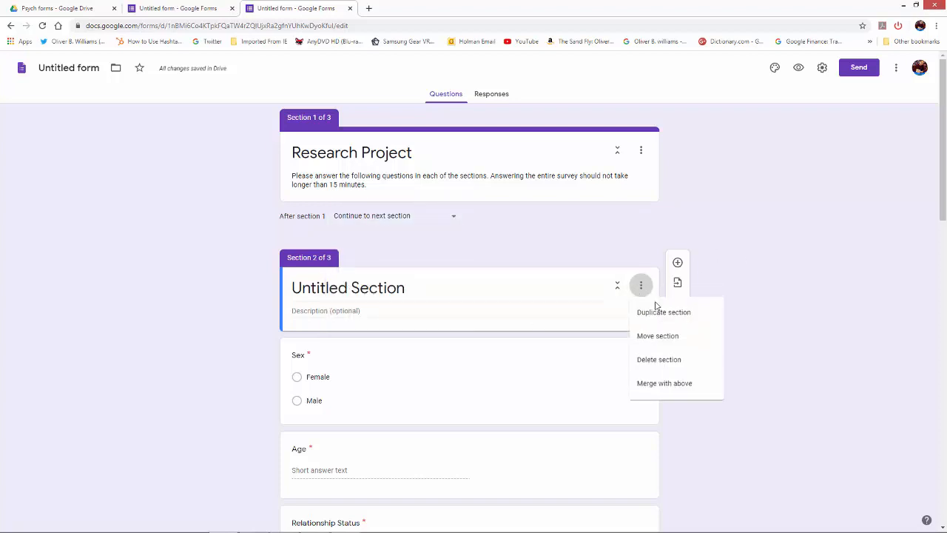
left_click(661, 352)
scroll(489, 344, "down", 2)
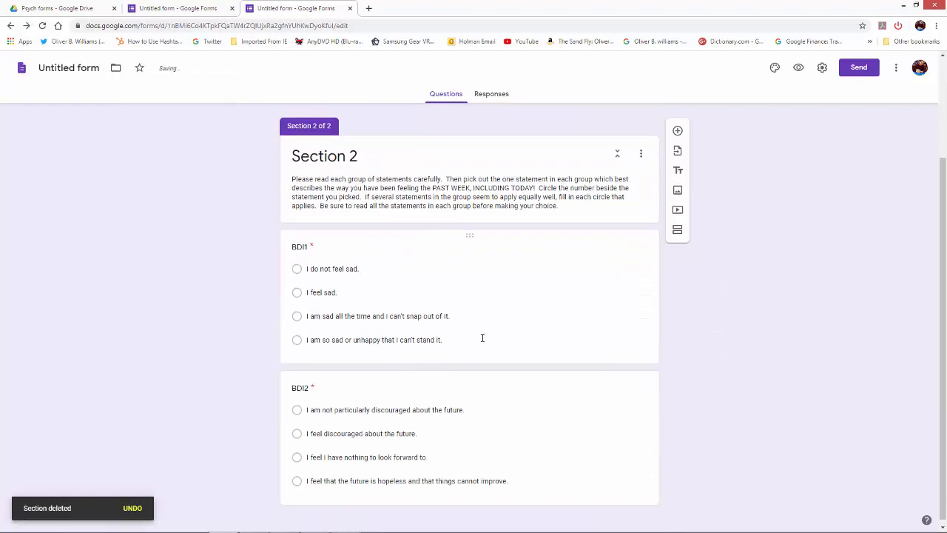
scroll(473, 373, "up", 2)
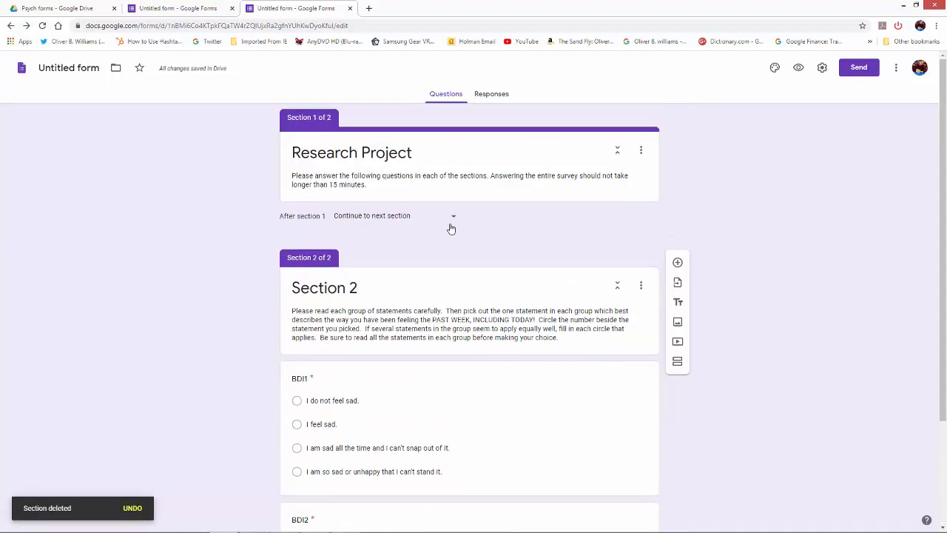
scroll(451, 229, "down", 2)
mouse_move(478, 527)
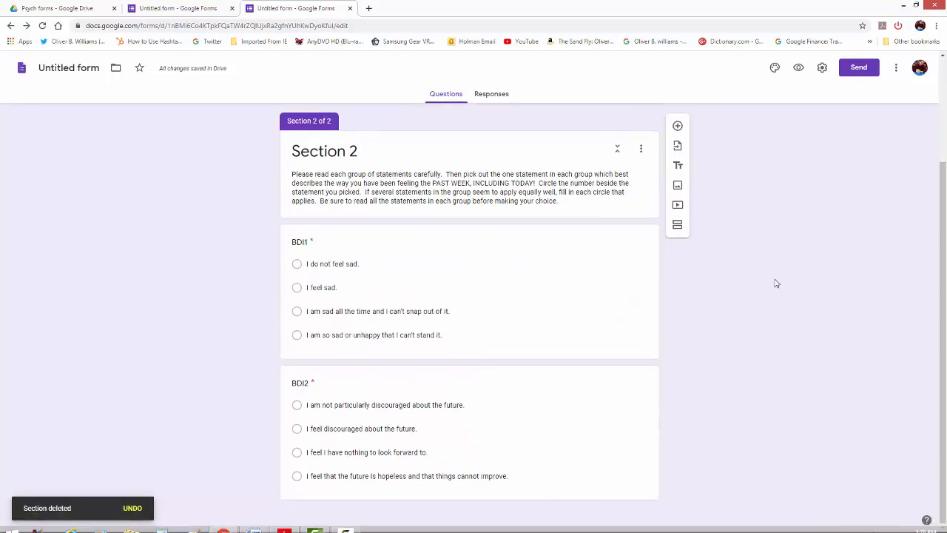
scroll(703, 296, "up", 2)
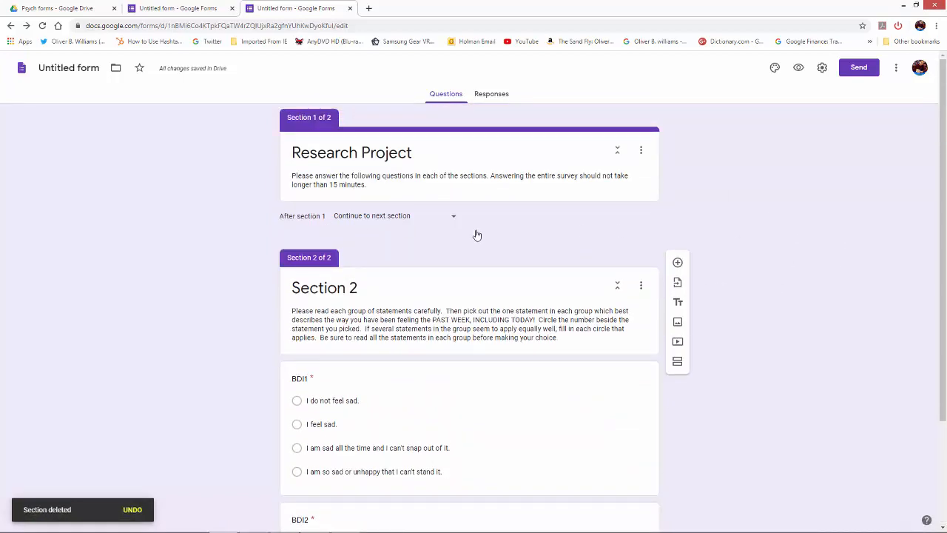
Set the navigation after section 1 to "Go to section 1 (Research Project)" and review the form.
left_click(455, 219)
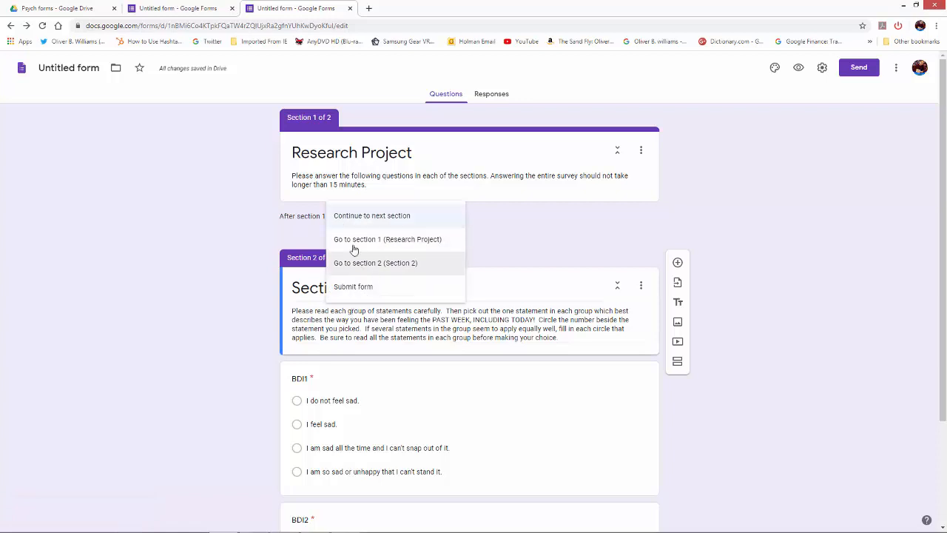
left_click(365, 244)
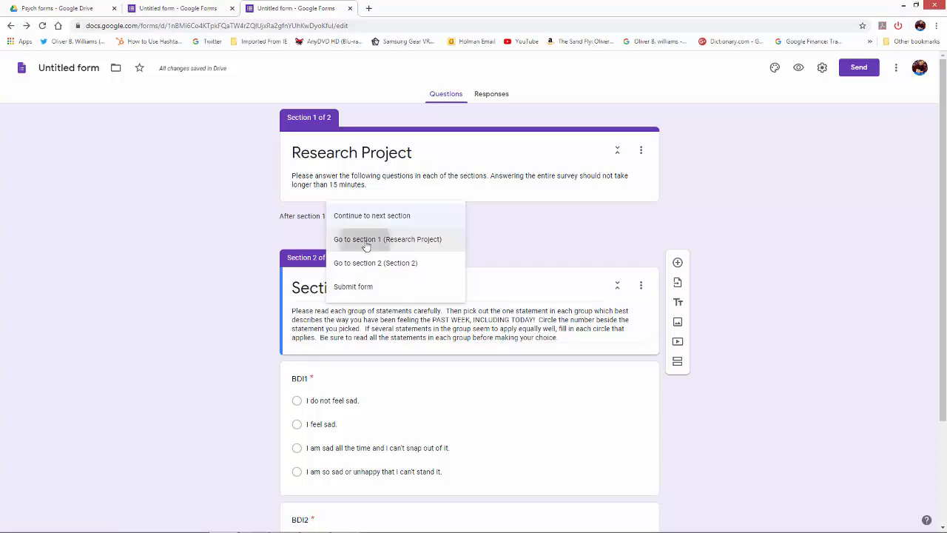
scroll(773, 300, "down", 2)
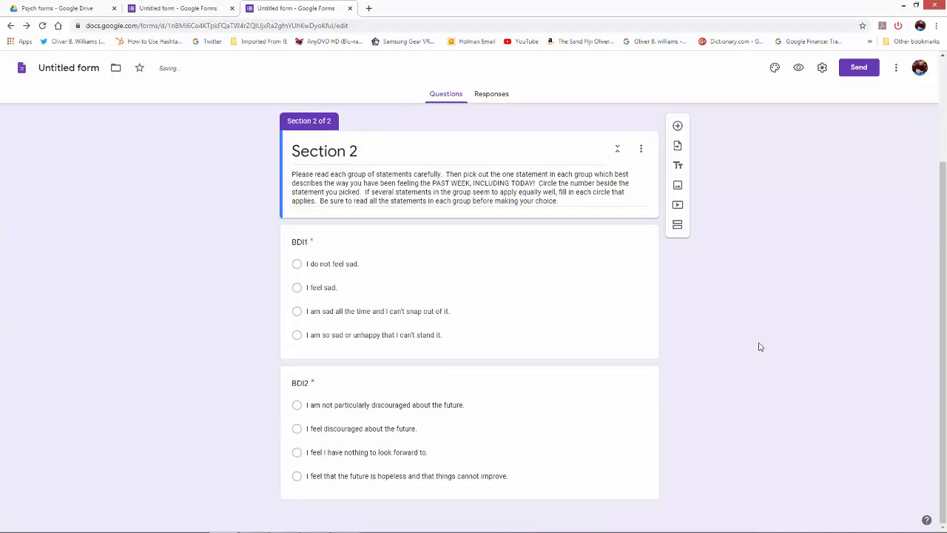
scroll(759, 346, "up", 2)
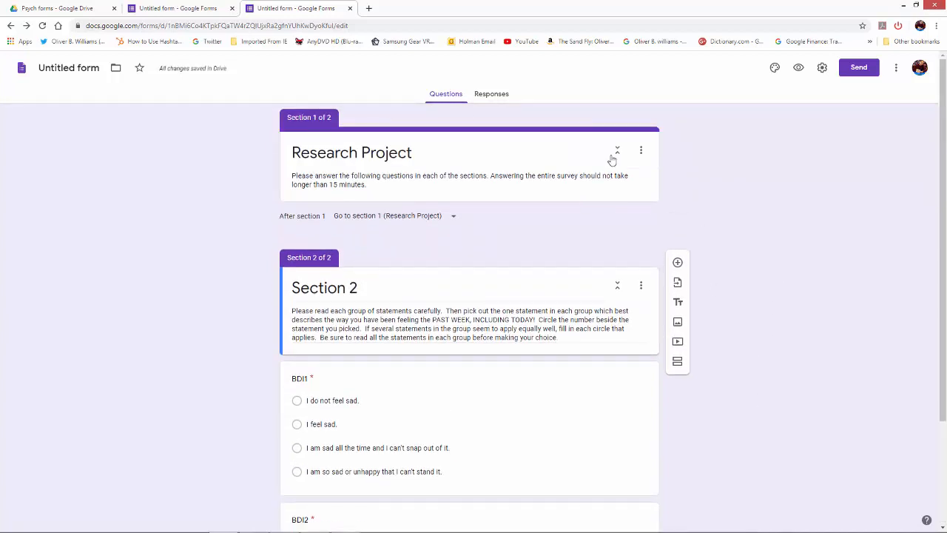
Add a new section directly above the Beck inventory section and title it "Section 3".
left_click(641, 151)
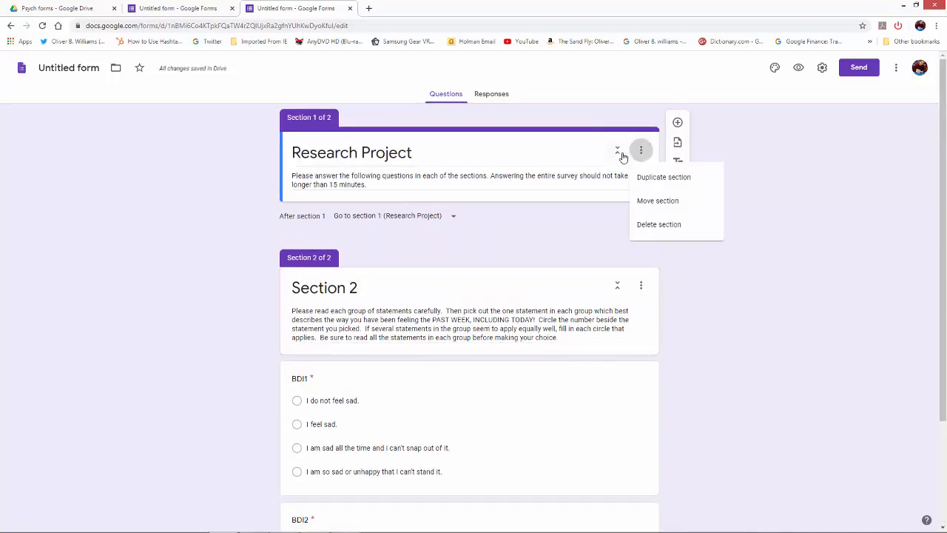
left_click(765, 284)
scroll(764, 284, "down", 2)
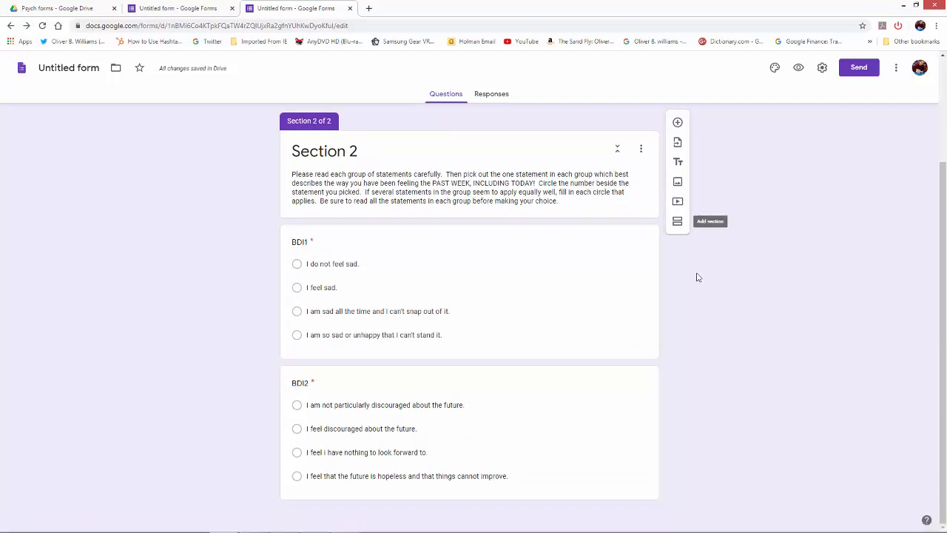
left_click(677, 223)
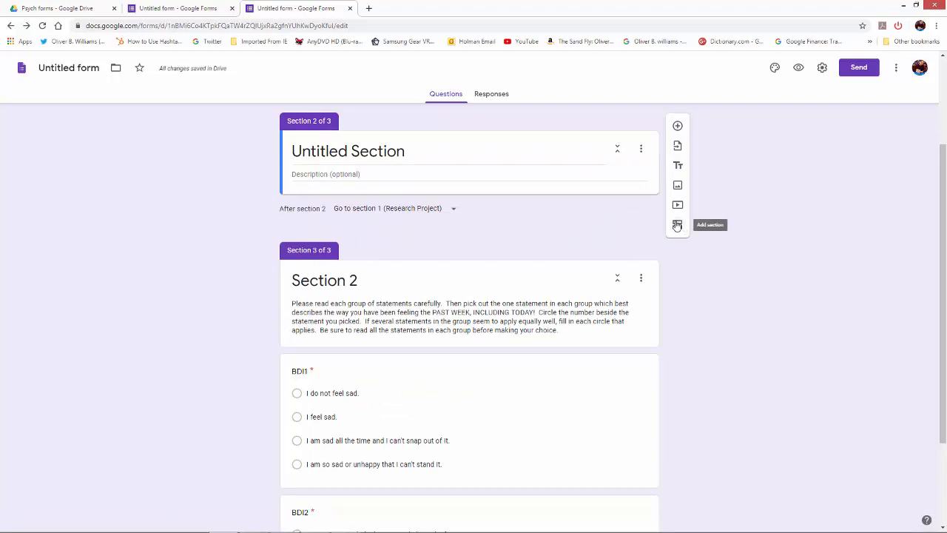
left_click(381, 150)
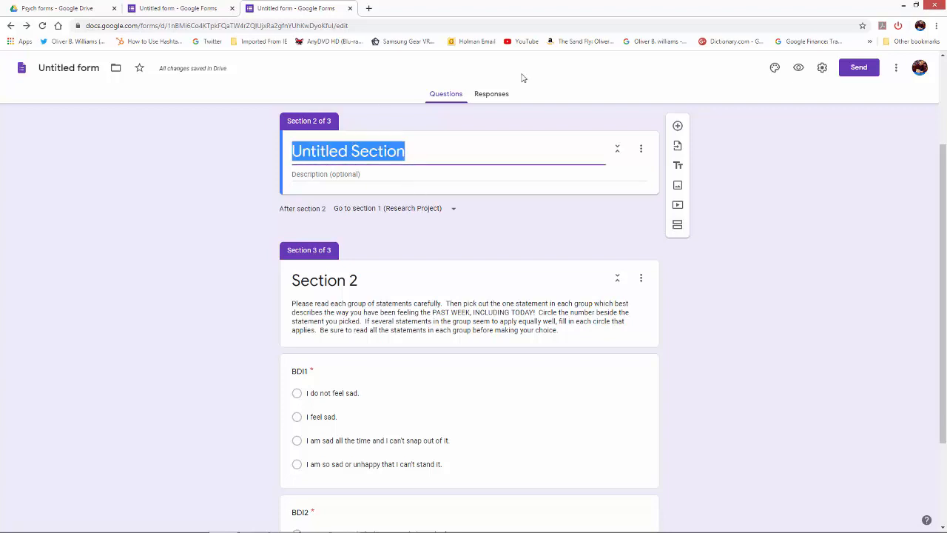
type("Section 3")
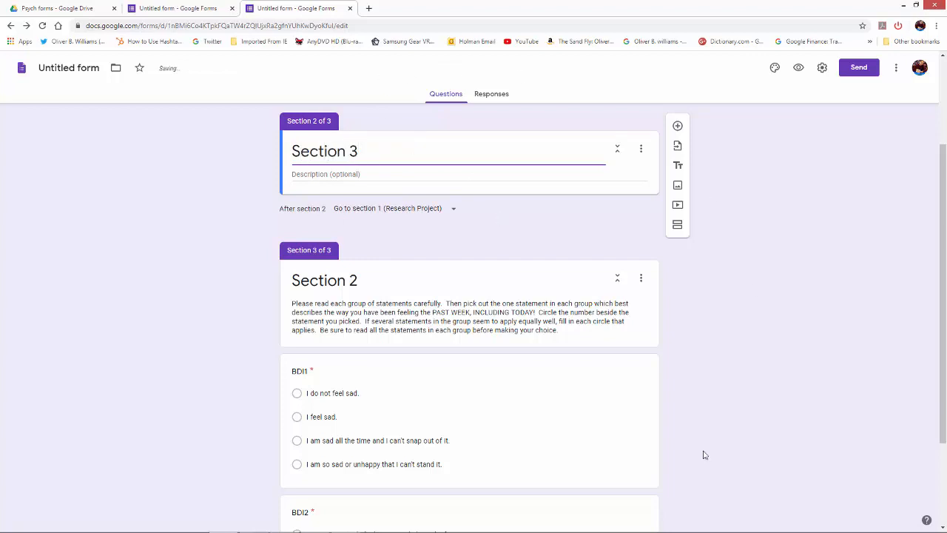
Switch to PANAS.pdf in Adobe Acrobat Reader and examine the questionnaire's instruction, items and response scale.
mouse_move(309, 522)
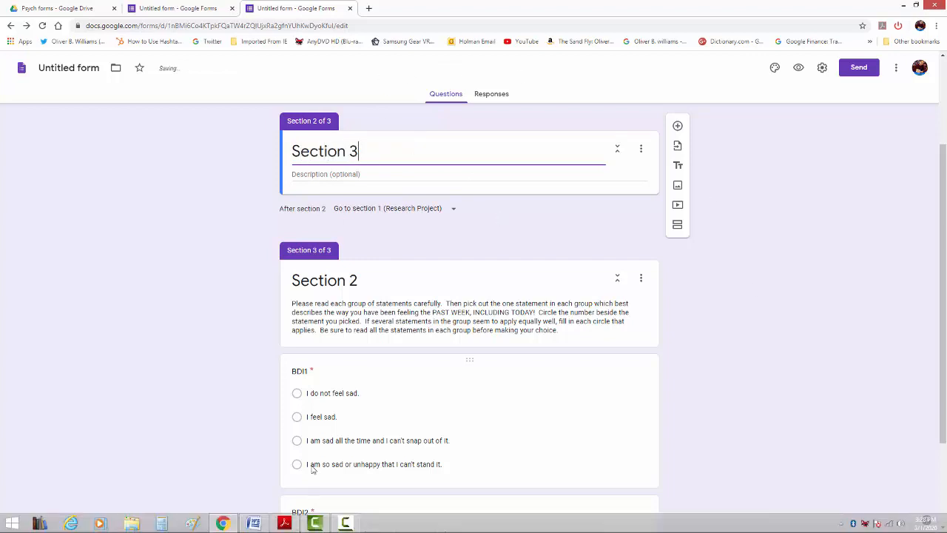
left_click(285, 523)
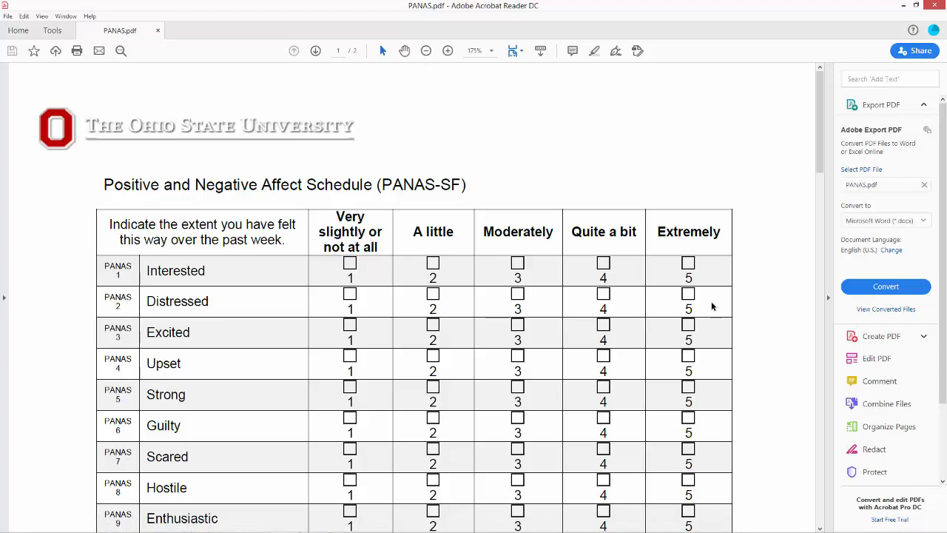
key("alt+Tab")
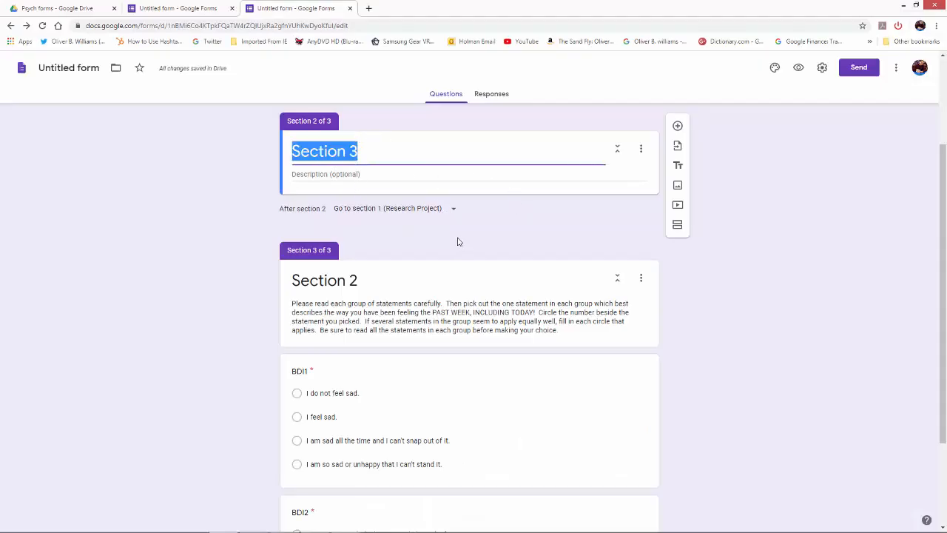
key("alt+Tab")
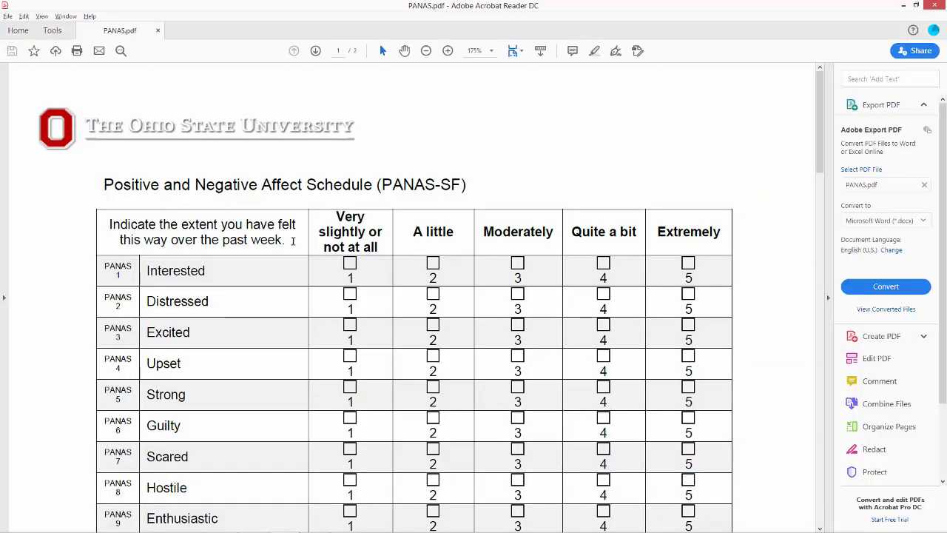
mouse_move(286, 225)
left_mouse_down()
mouse_move(111, 220)
mouse_move(282, 235)
left_mouse_up()
left_click(115, 224)
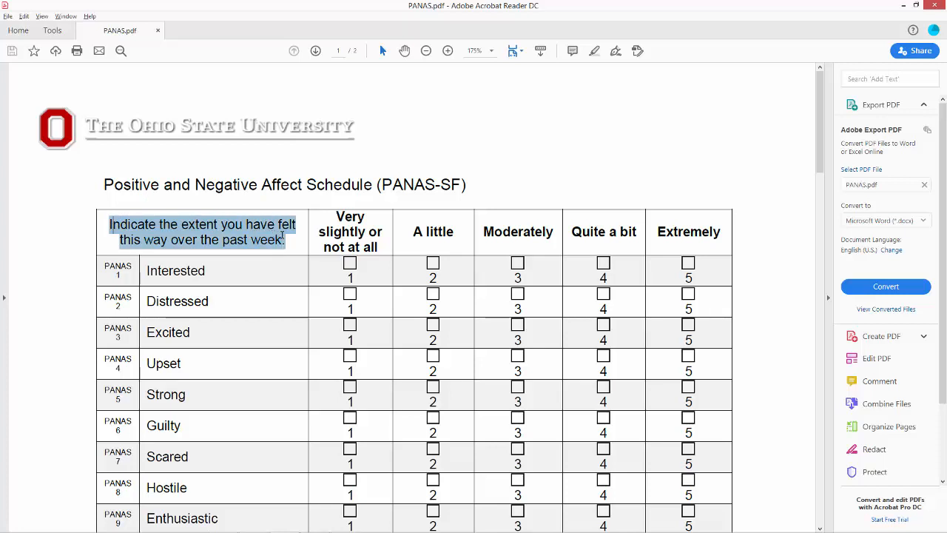
left_click(755, 274)
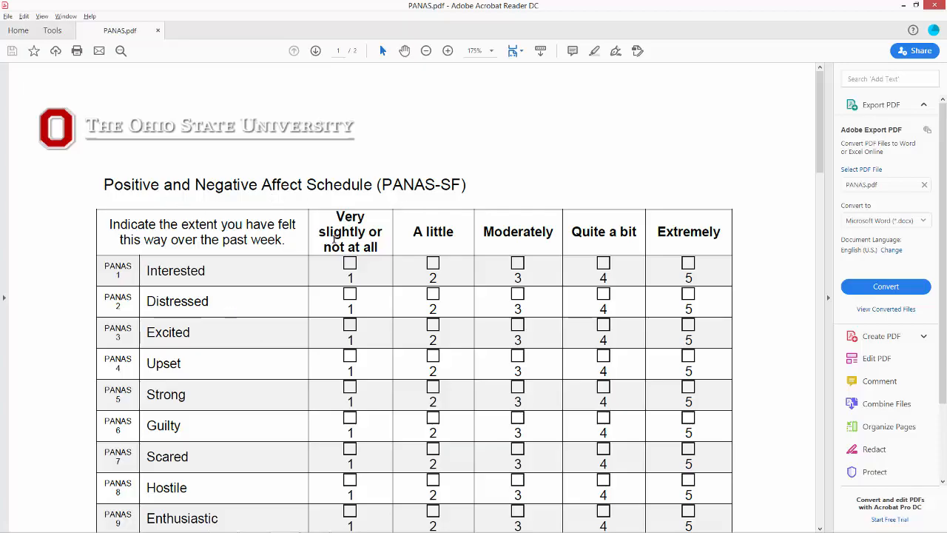
key("alt+Tab")
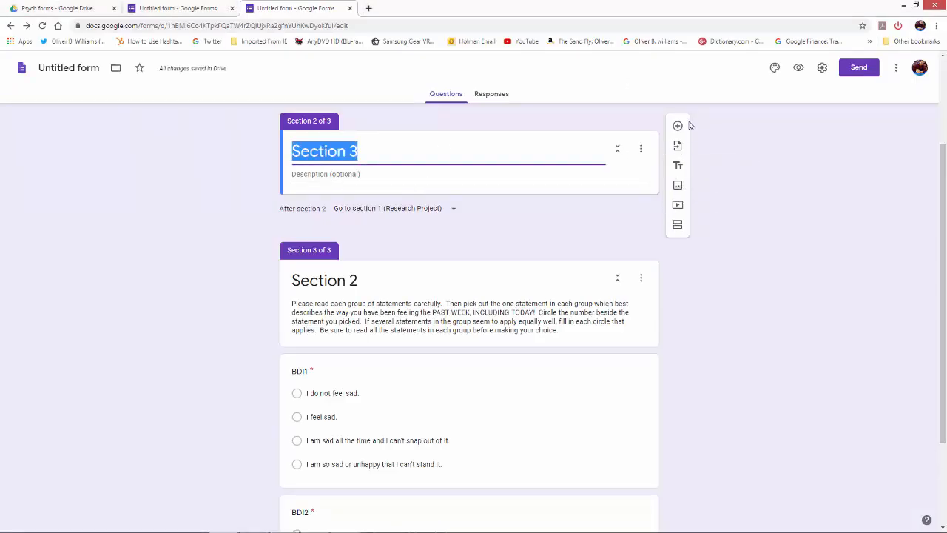
Copy "Indicate the extent you have felt this way over the past week." from PANAS.pdf into the description of Section 3.
left_click(327, 155)
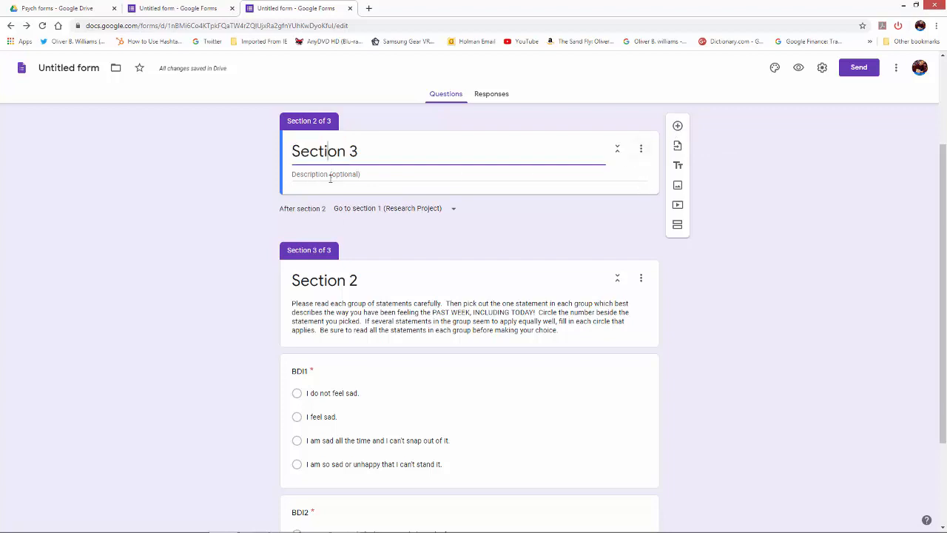
left_click(330, 176)
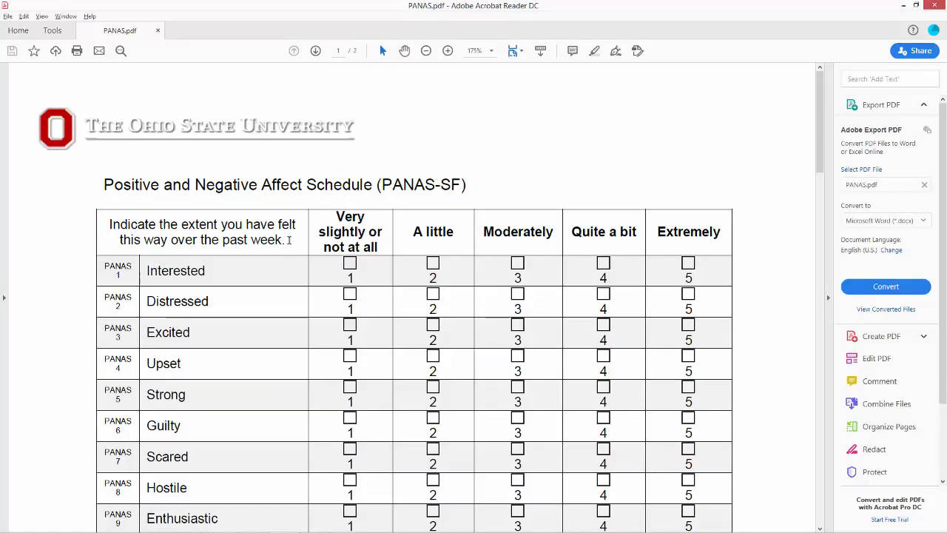
left_click_drag(289, 241, 110, 224)
right_click(175, 236)
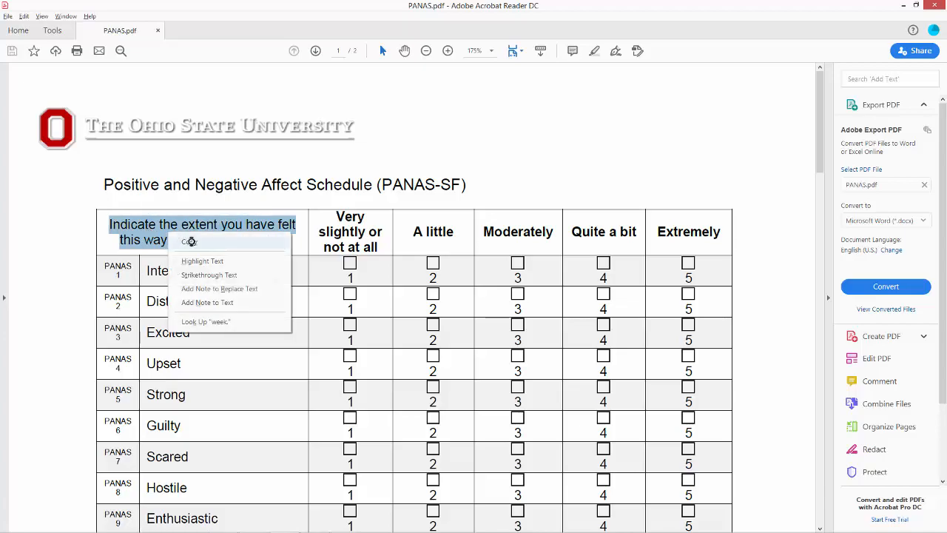
left_click(188, 241)
key("alt+Tab")
left_click(326, 177)
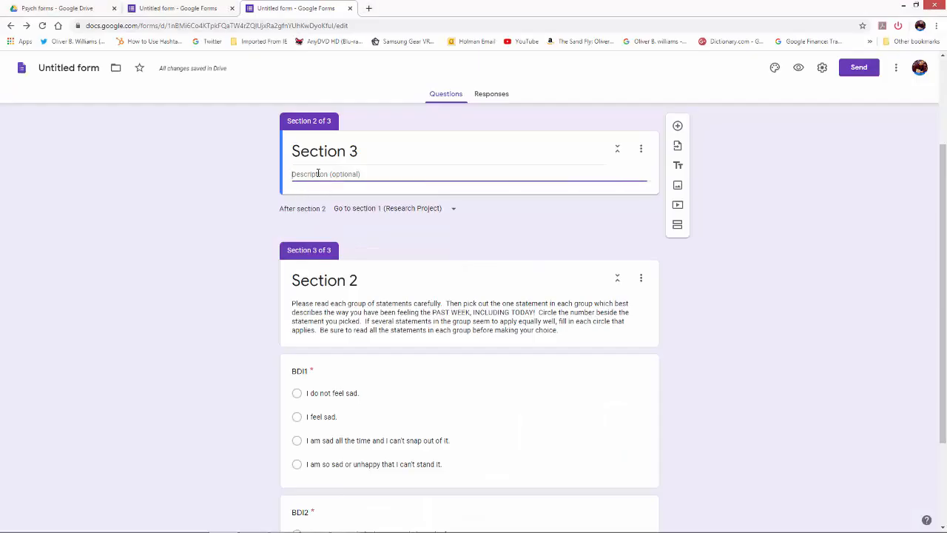
right_click(318, 175)
left_click(340, 233)
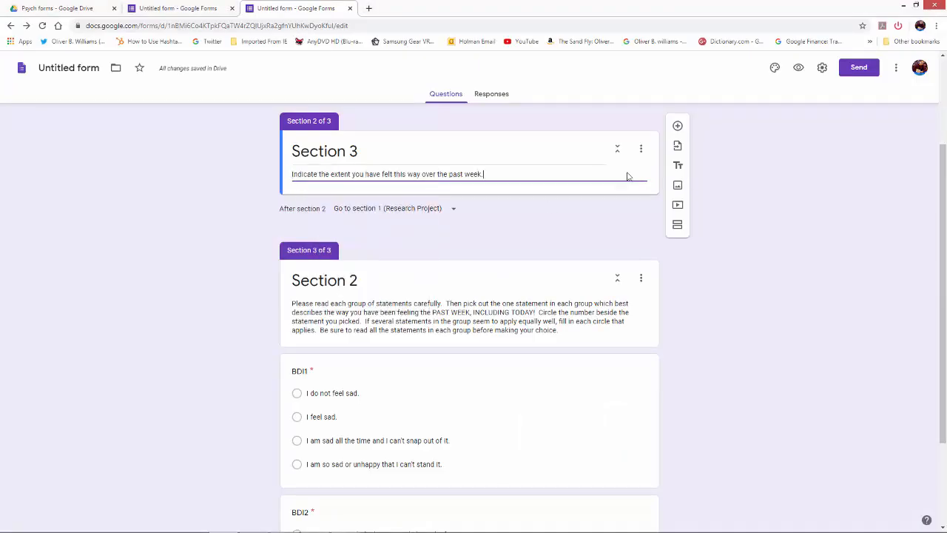
left_click(541, 190)
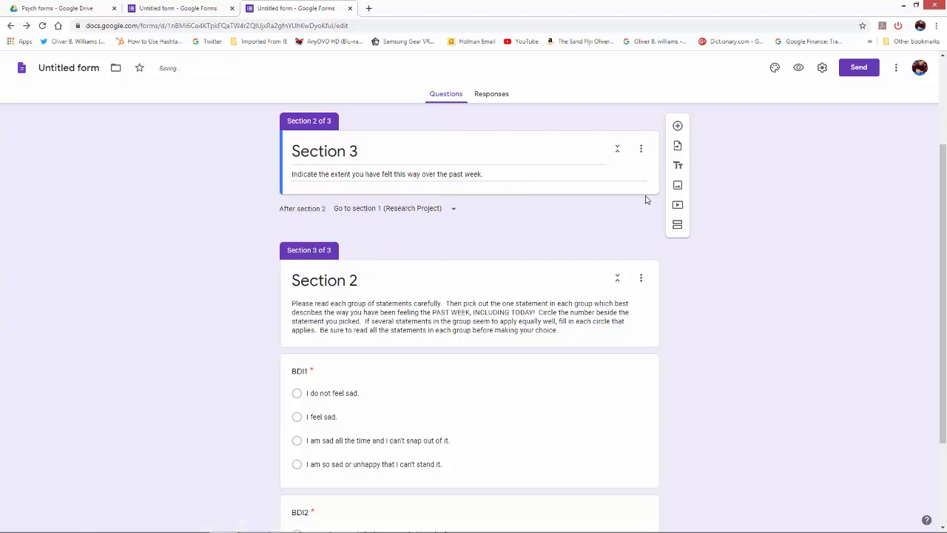
Add a question to Section 3 and set its type to Multiple choice grid.
left_click(678, 128)
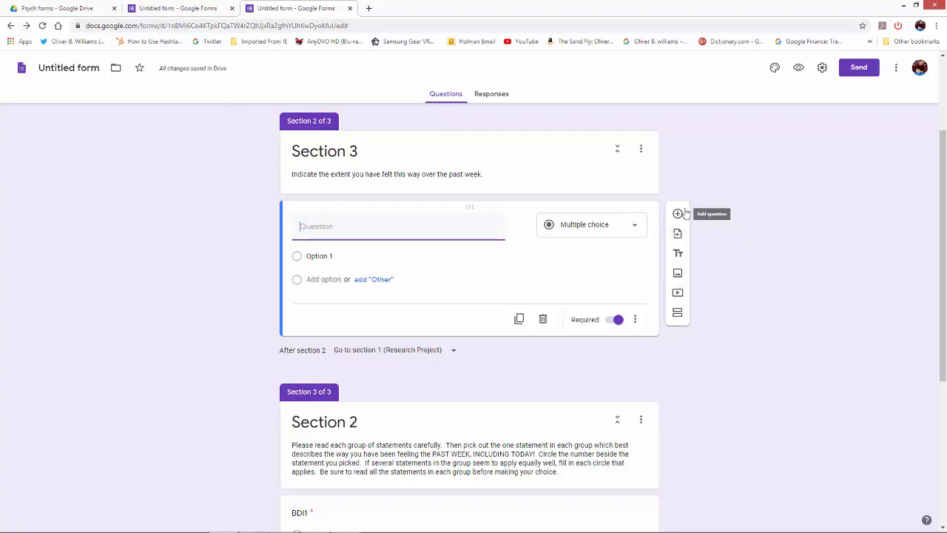
left_click(637, 226)
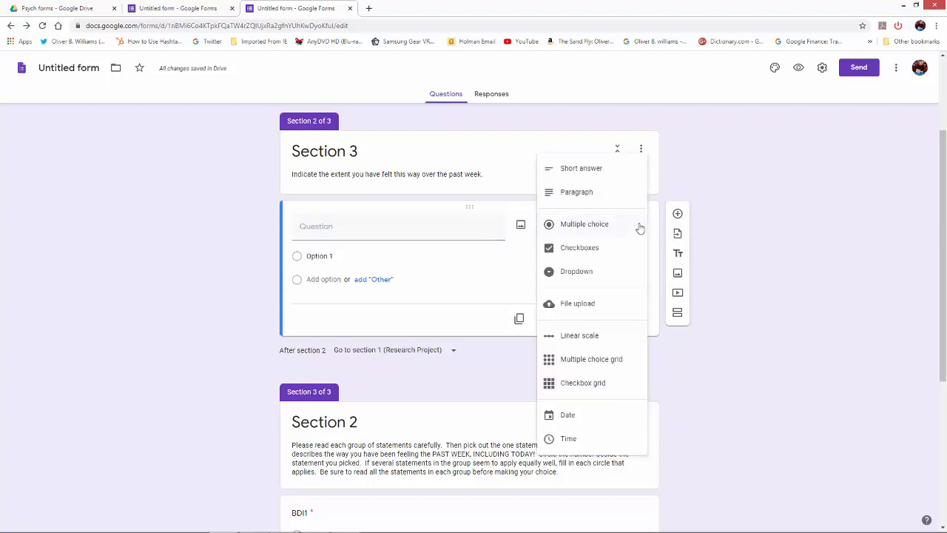
left_click(581, 360)
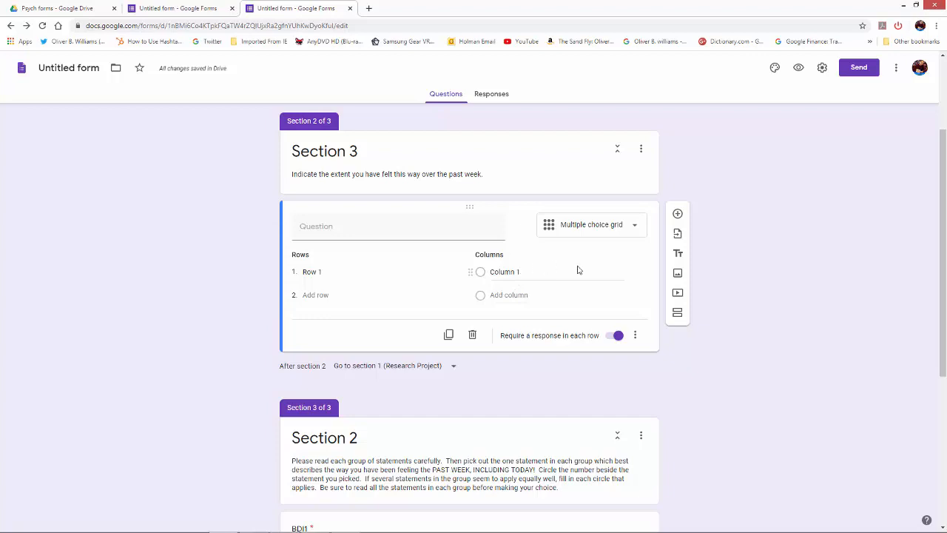
Add columns to the grid question until it has five, keeping the default labels.
left_click(505, 274)
left_click(488, 296)
left_click(508, 296)
left_click(504, 318)
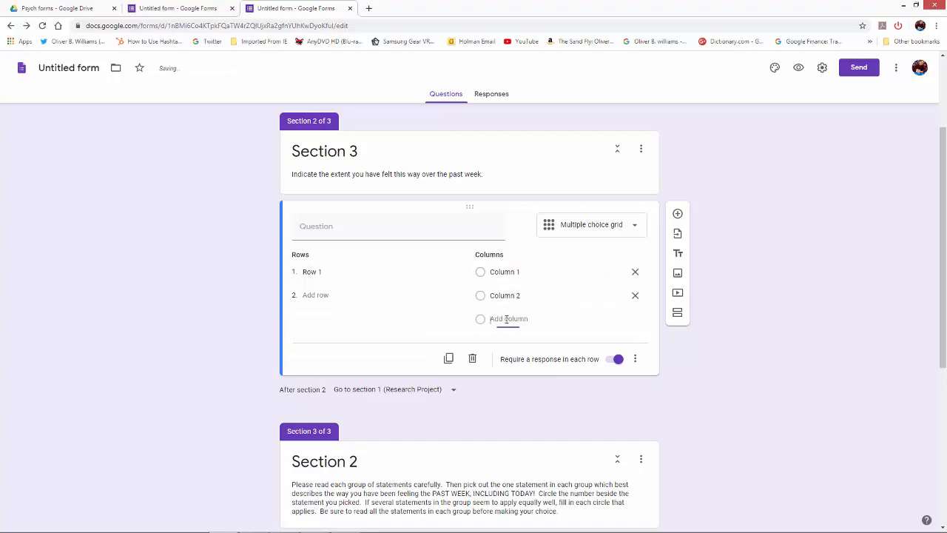
left_click(508, 342)
left_click(507, 367)
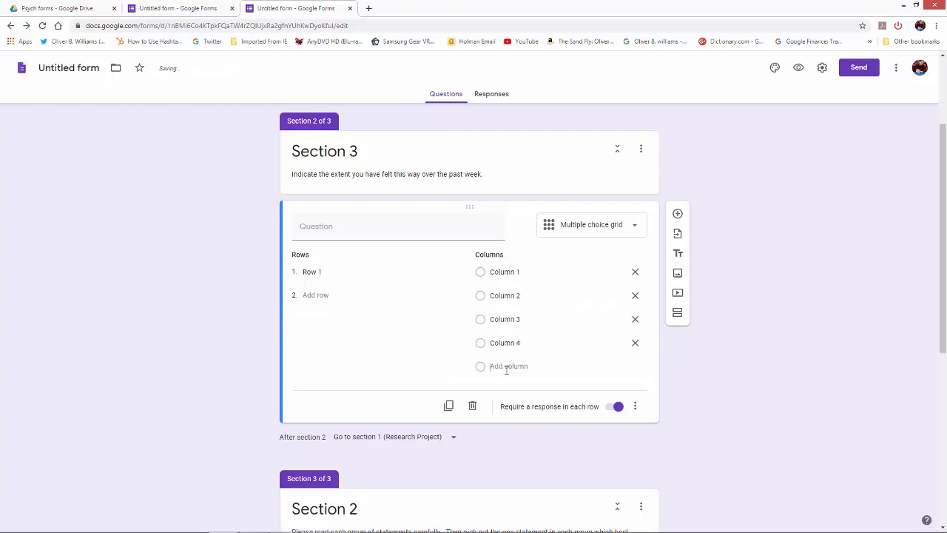
left_click(508, 366)
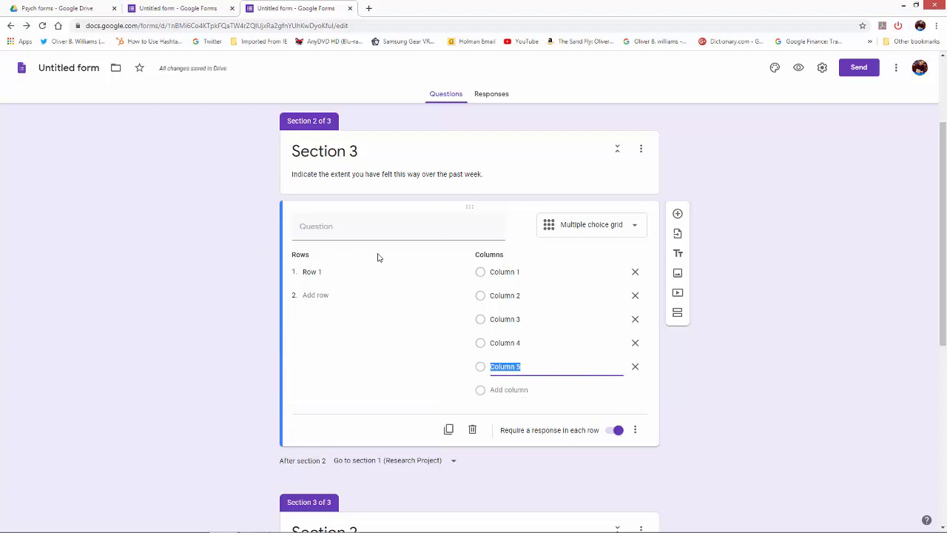
Copy the instruction sentence from PANAS.pdf and paste it over the label of the grid's first row.
key("alt")
key("Tab")
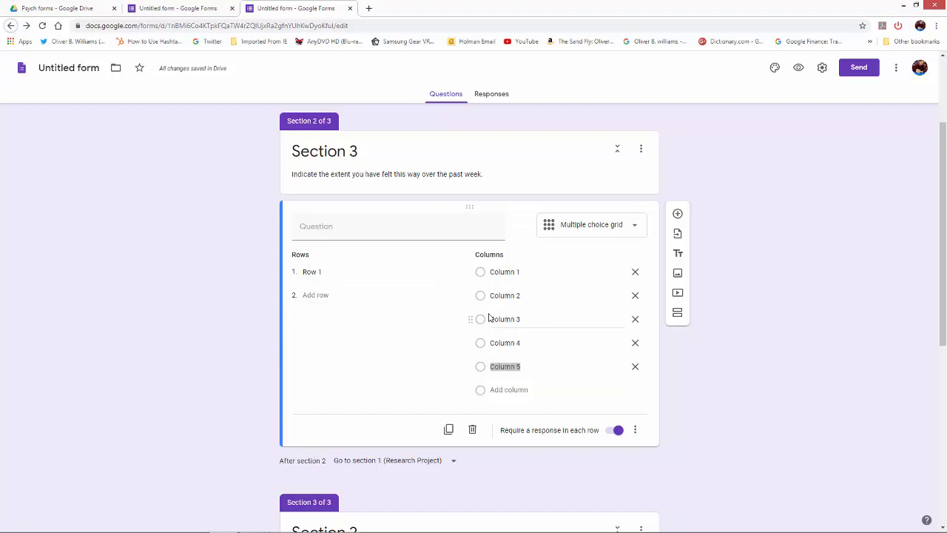
key("alt+Tab")
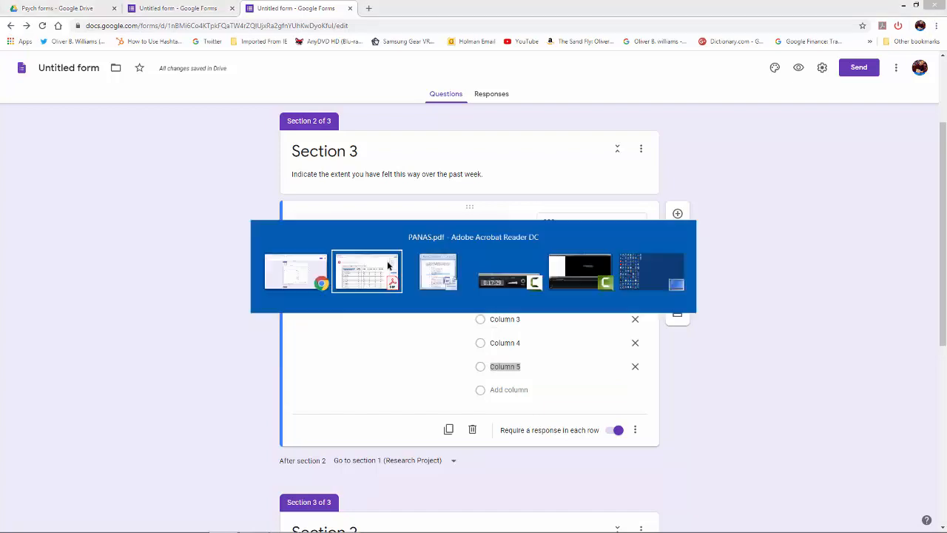
left_click(148, 271)
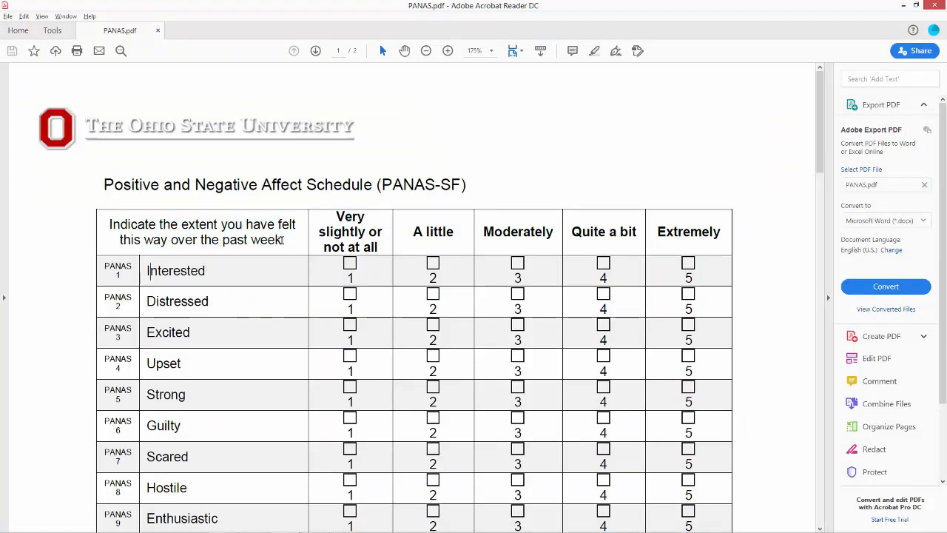
left_click_drag(281, 239, 126, 216)
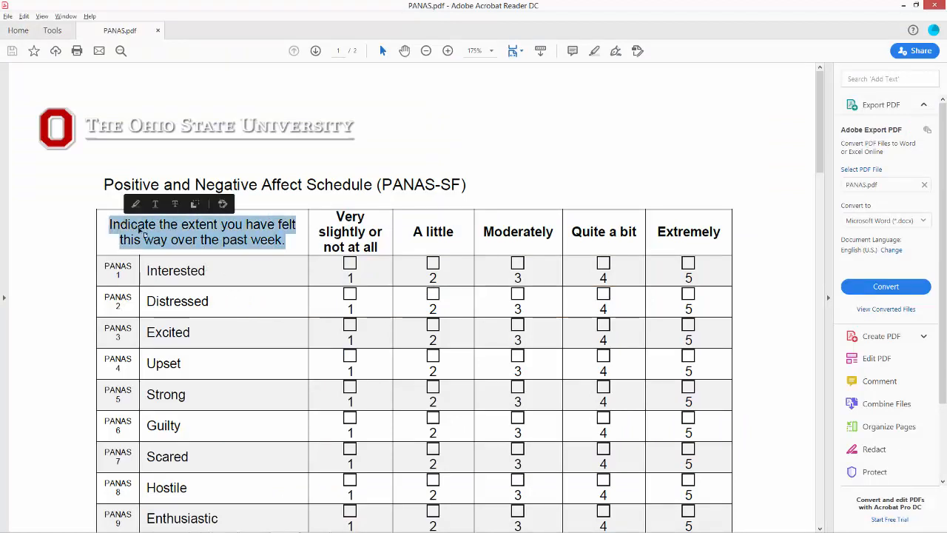
right_click(144, 231)
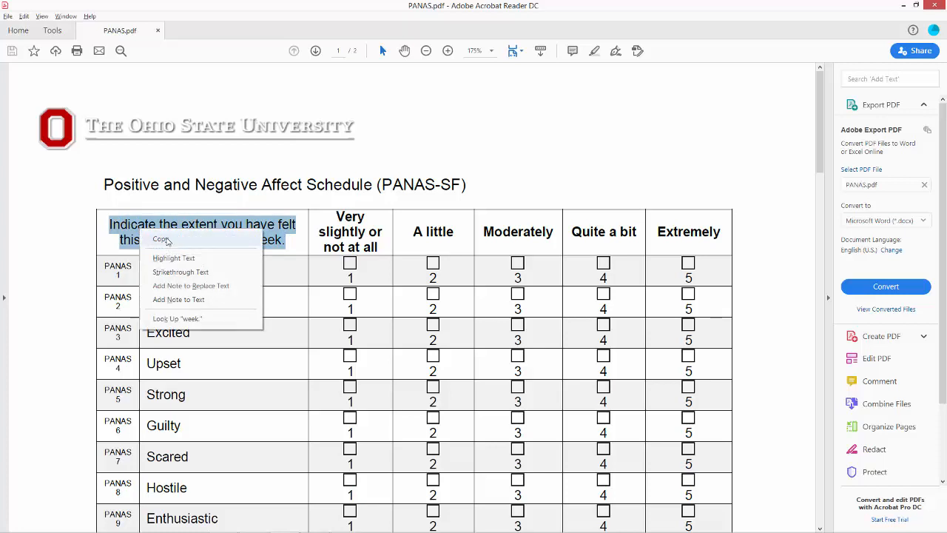
left_click(167, 241)
key("alt+Tab")
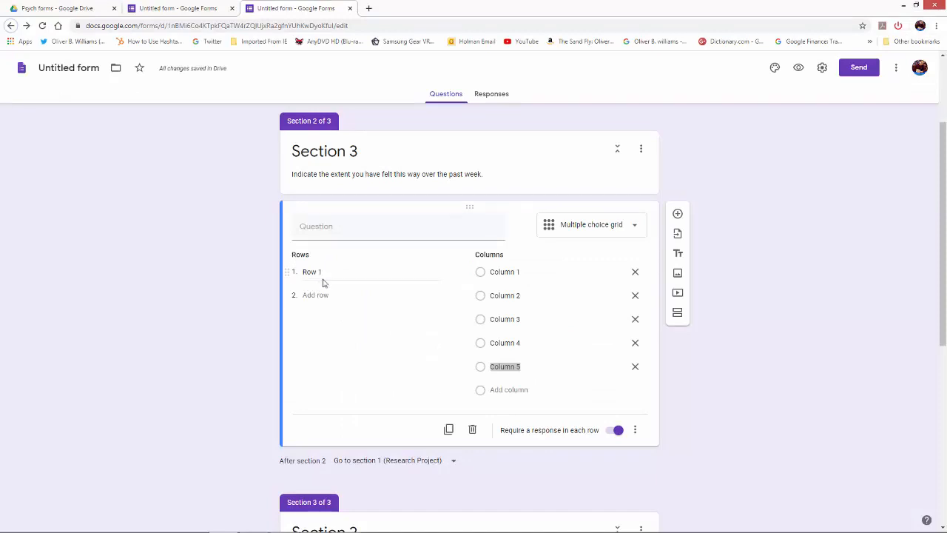
left_click(318, 274)
right_click(319, 275)
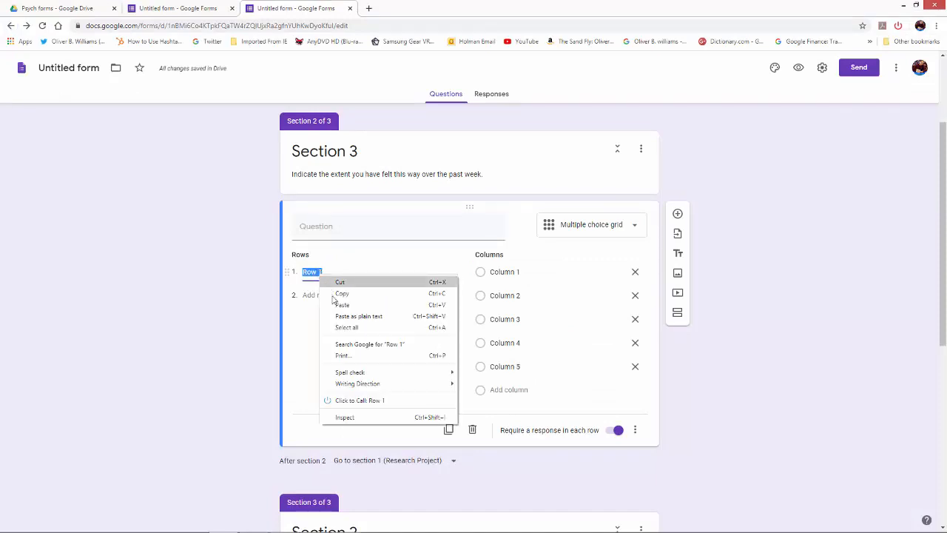
left_click(338, 304)
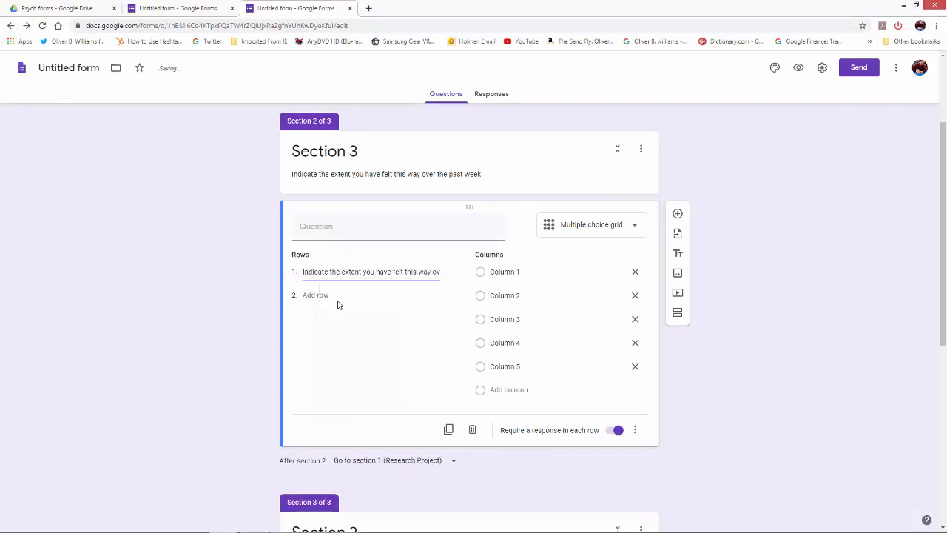
Remove Column 1 from the multiple choice grid and clear the instruction sentence from the first row's label.
left_click(511, 272)
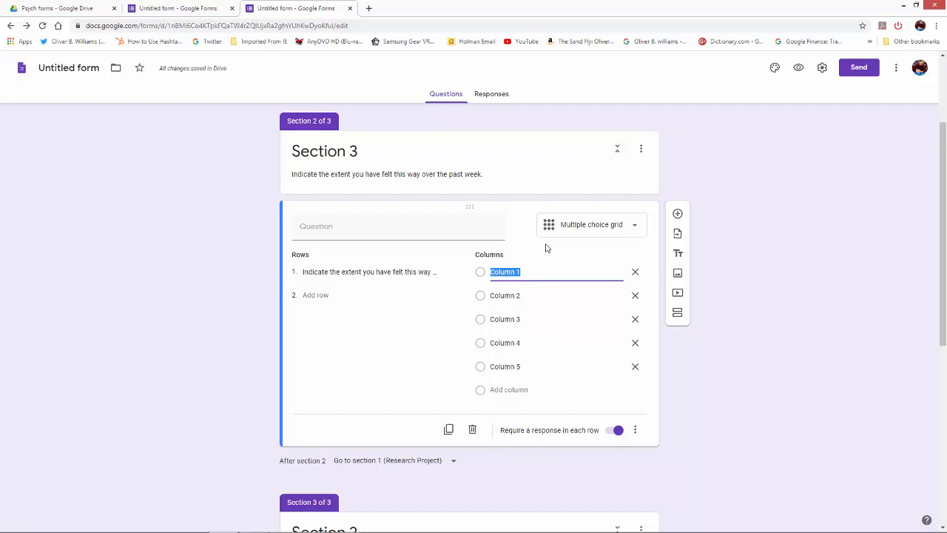
left_click(635, 273)
left_click(321, 271)
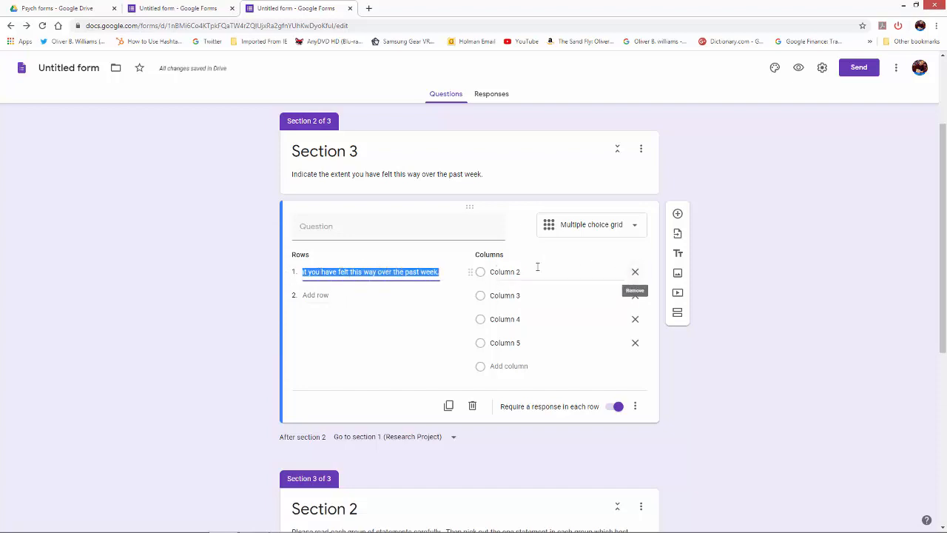
left_click(350, 272)
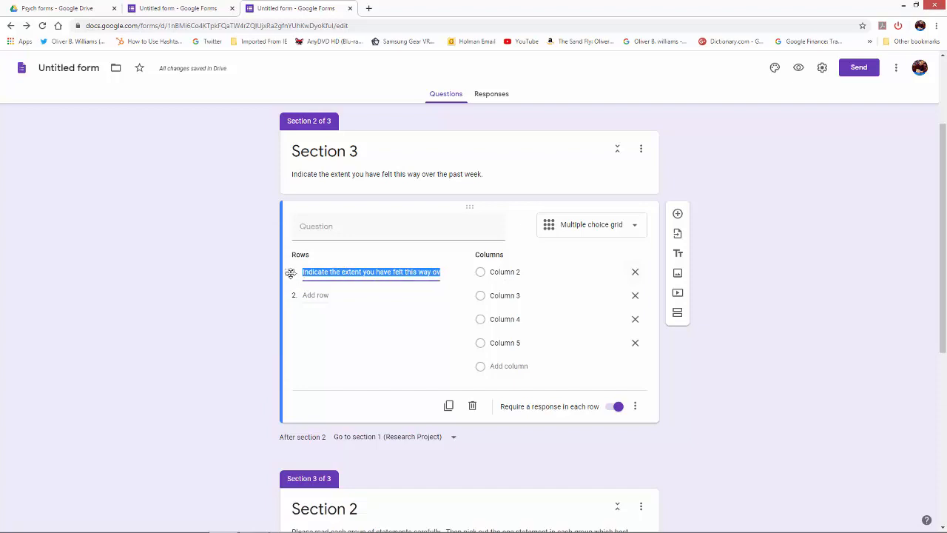
left_click(443, 275)
left_click(443, 275)
key("BackSpace")
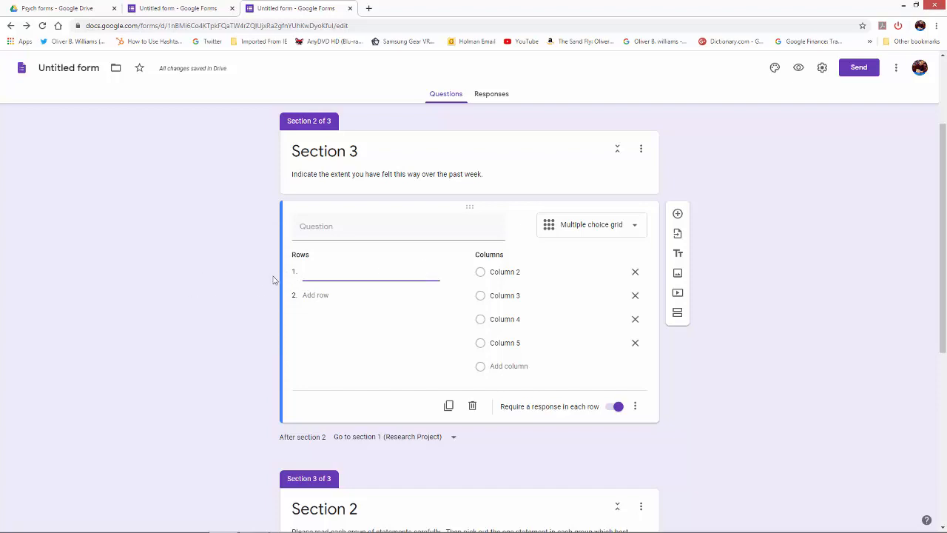
Copy the item "Interested" from PANAS.pdf and paste it as the label of the grid's first row.
key("alt+Tab")
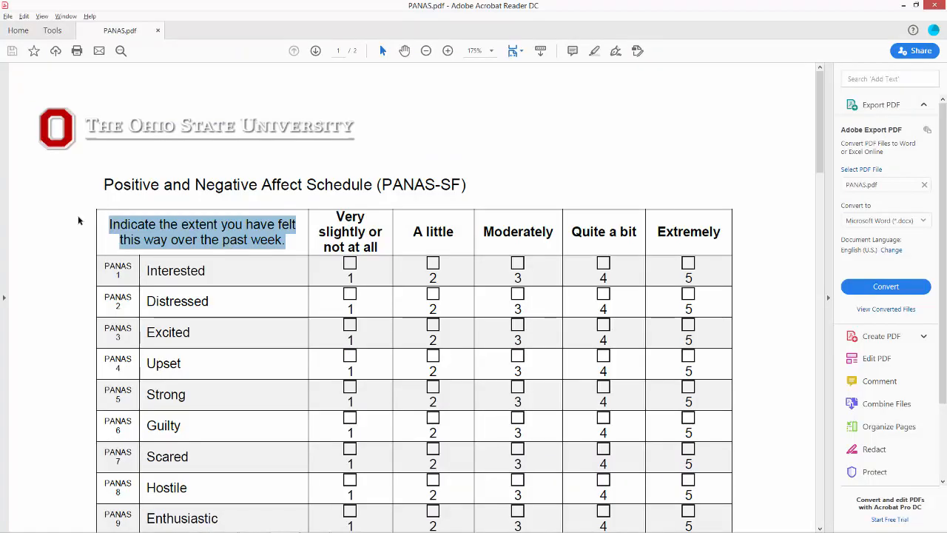
left_click(184, 270)
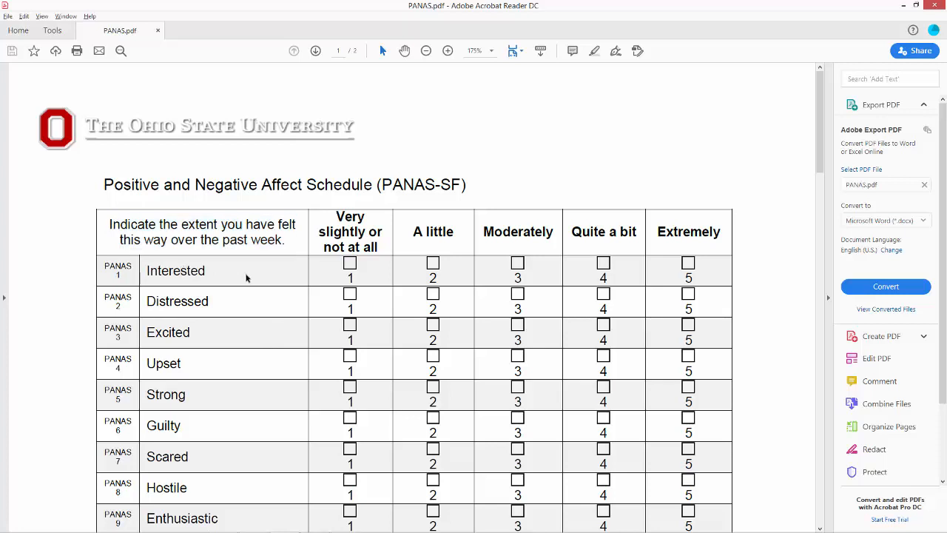
double_click(195, 270)
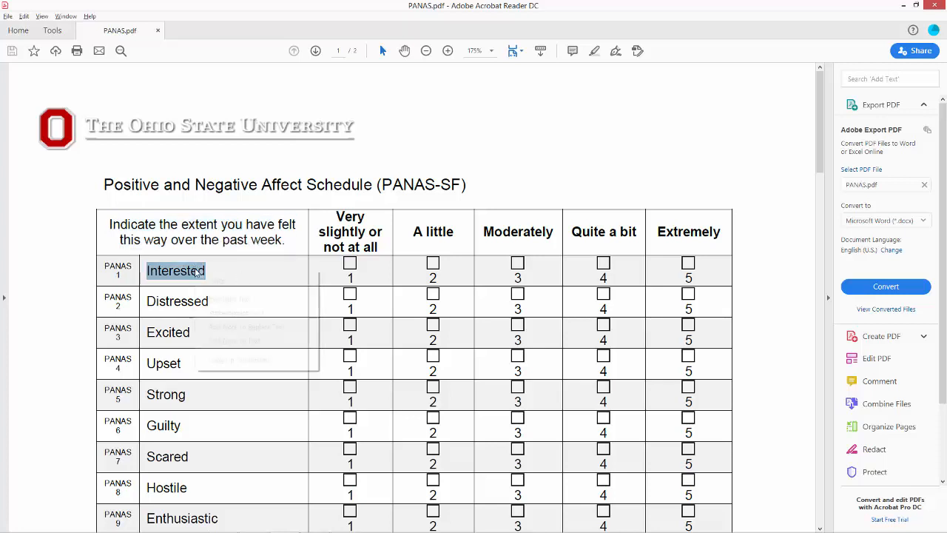
right_click(191, 273)
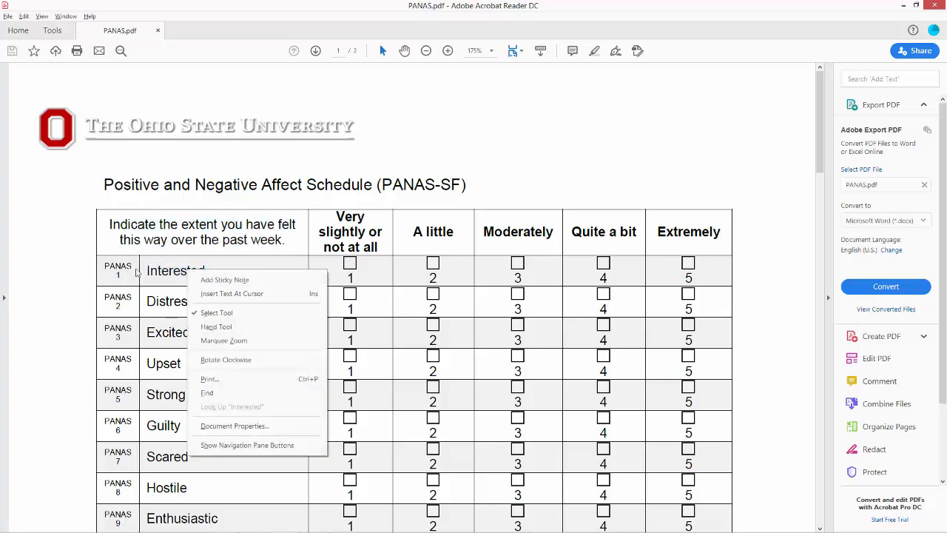
left_click(136, 273)
double_click(172, 271)
right_click(169, 273)
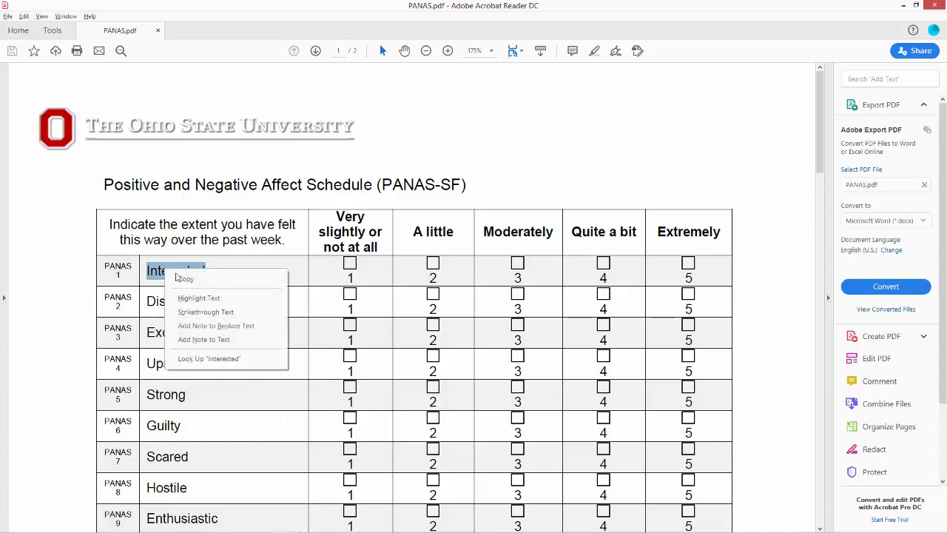
left_click(184, 279)
key("alt+Tab")
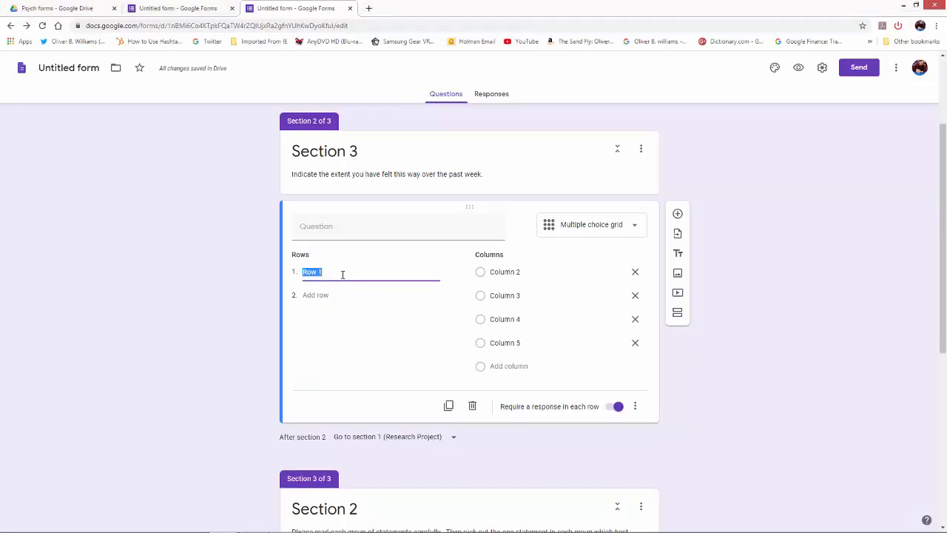
right_click(314, 273)
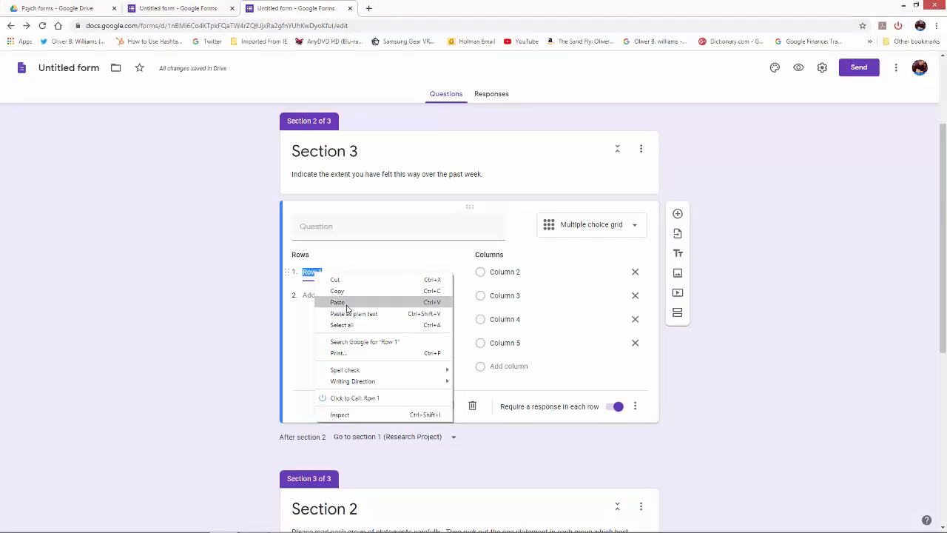
left_click(340, 302)
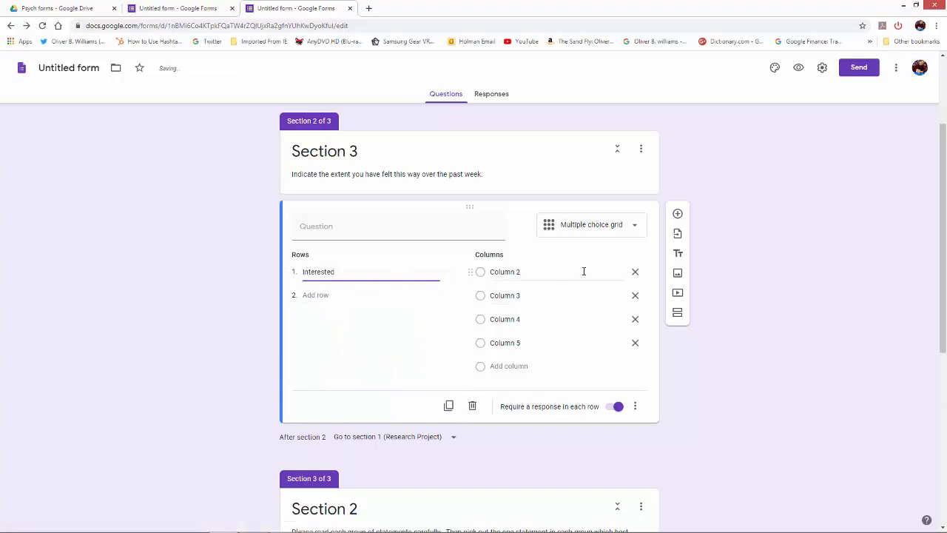
Copy the heading "Very slightly or not at all" from PANAS.pdf and paste it over the grid's first column label.
left_click(488, 272)
key("alt+Tab")
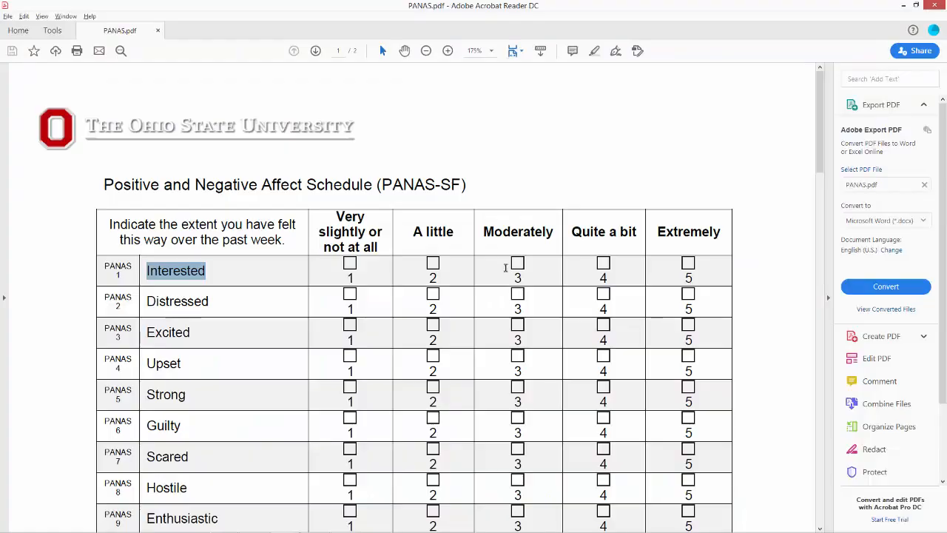
left_click(376, 242)
left_click_drag(324, 247, 385, 245)
left_click_drag(320, 233, 383, 242)
left_click(367, 249)
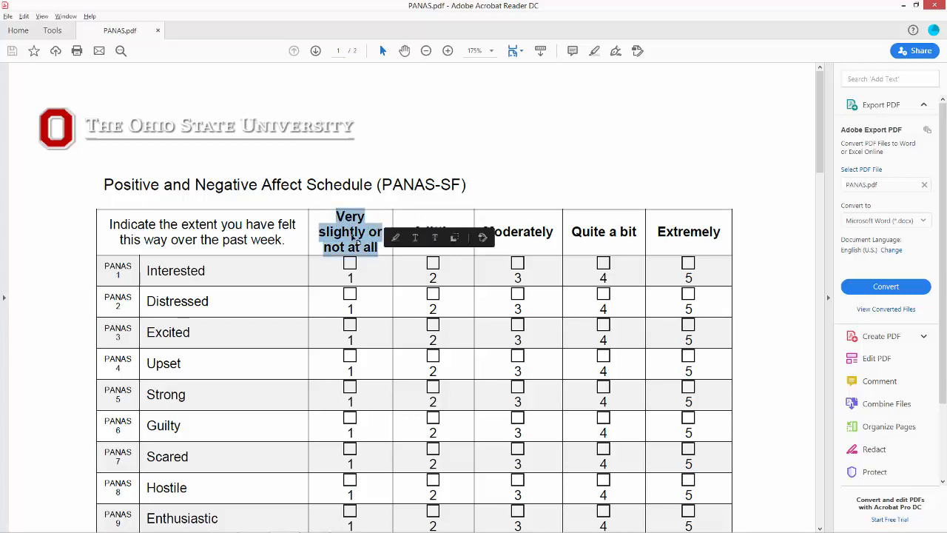
right_click(355, 237)
left_click(386, 244)
key("alt+Tab")
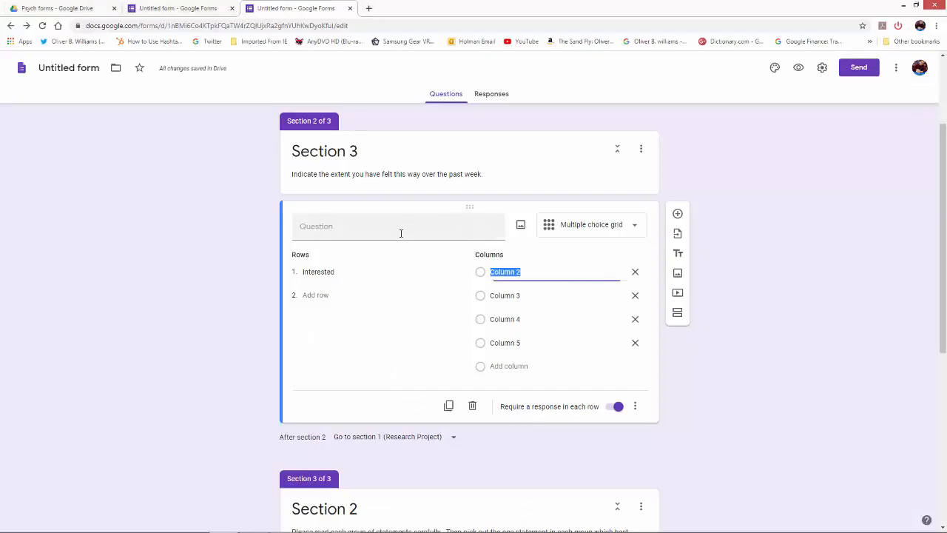
right_click(512, 272)
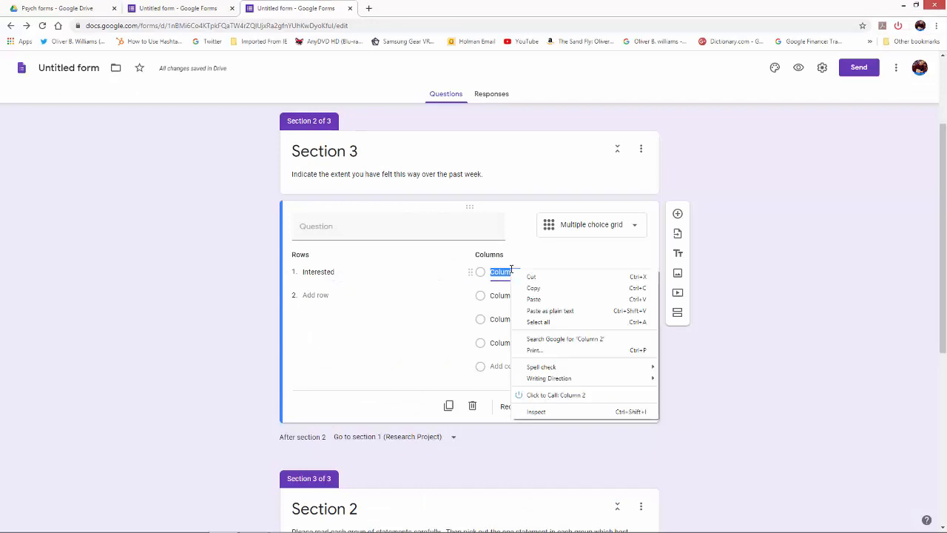
left_click(534, 298)
Copy the heading "A little" from PANAS.pdf and paste it over the grid's second column label.
left_click(509, 296)
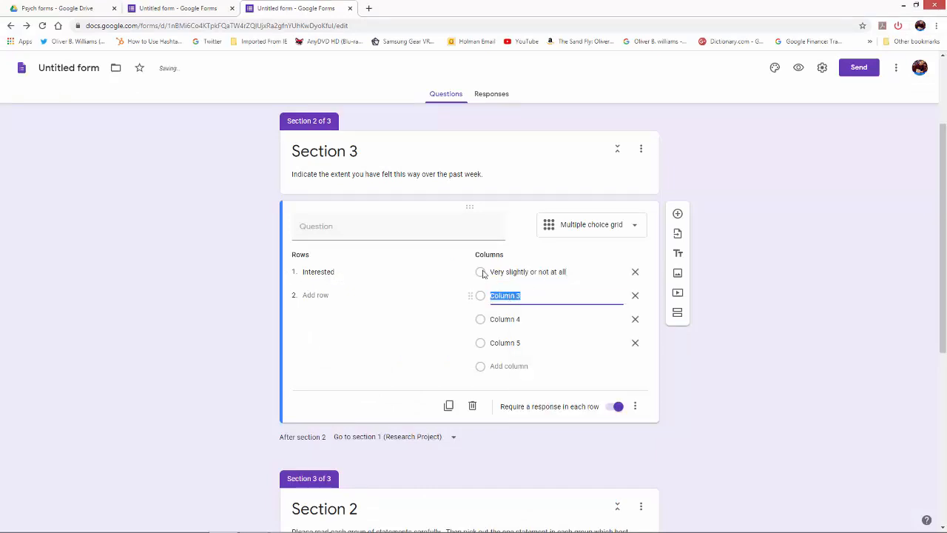
key("alt+Tab")
triple_click(436, 236)
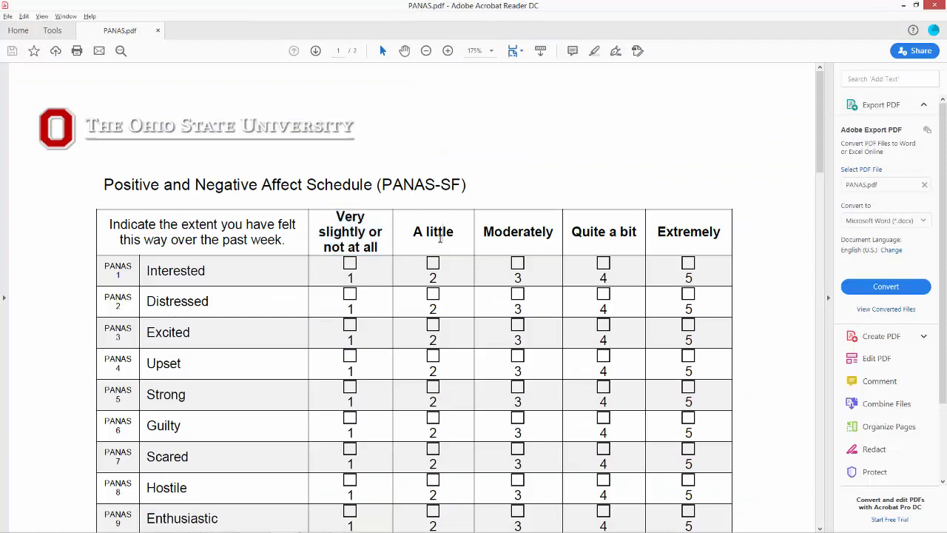
right_click(439, 239)
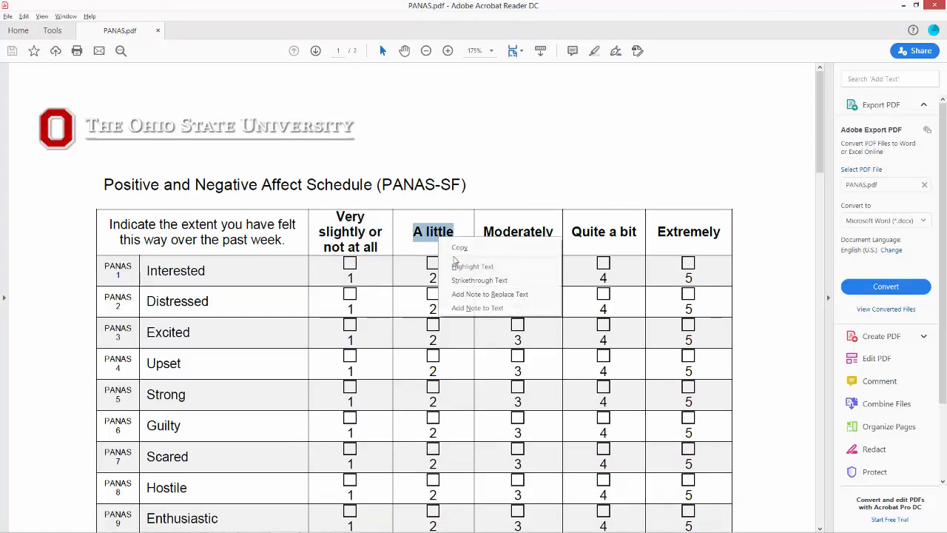
left_click(458, 249)
key("alt+Tab")
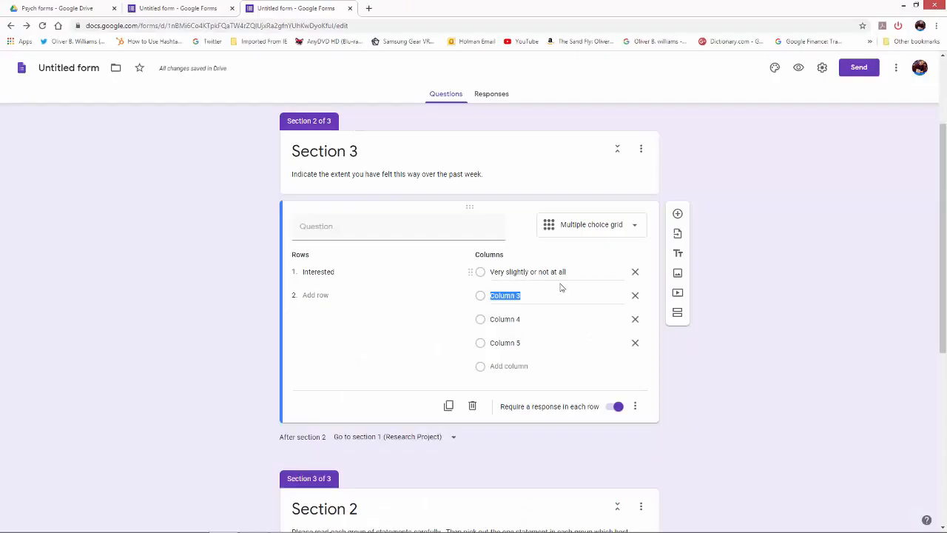
right_click(515, 295)
left_click(533, 320)
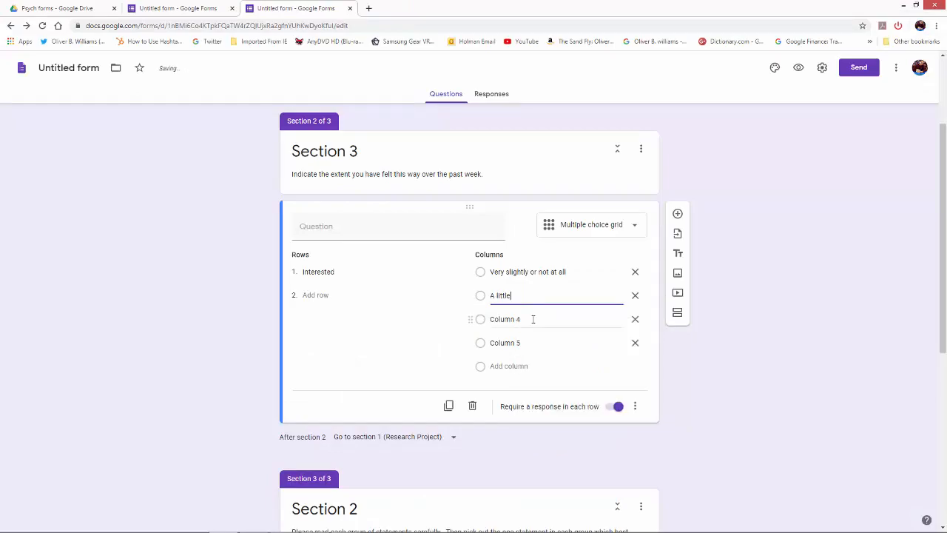
Copy the heading "Moderately" from PANAS.pdf and paste it over the grid's third column label.
key("alt+Tab")
double_click(523, 231)
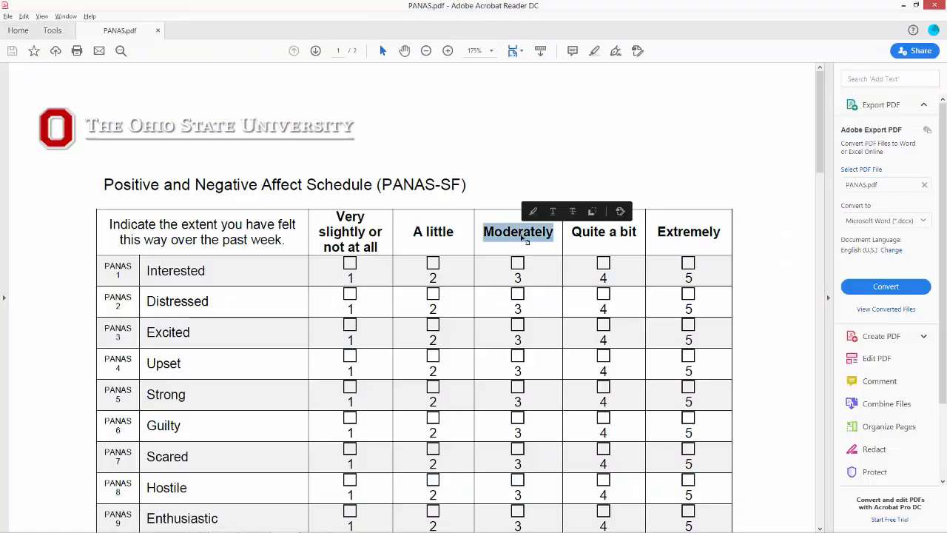
right_click(525, 238)
left_click(543, 246)
key("alt+Tab")
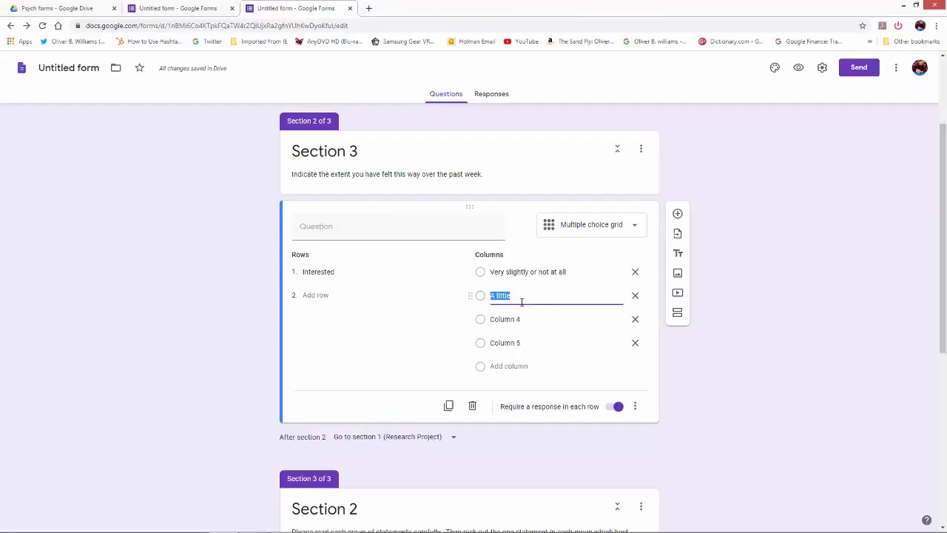
left_click(506, 320)
right_click(507, 319)
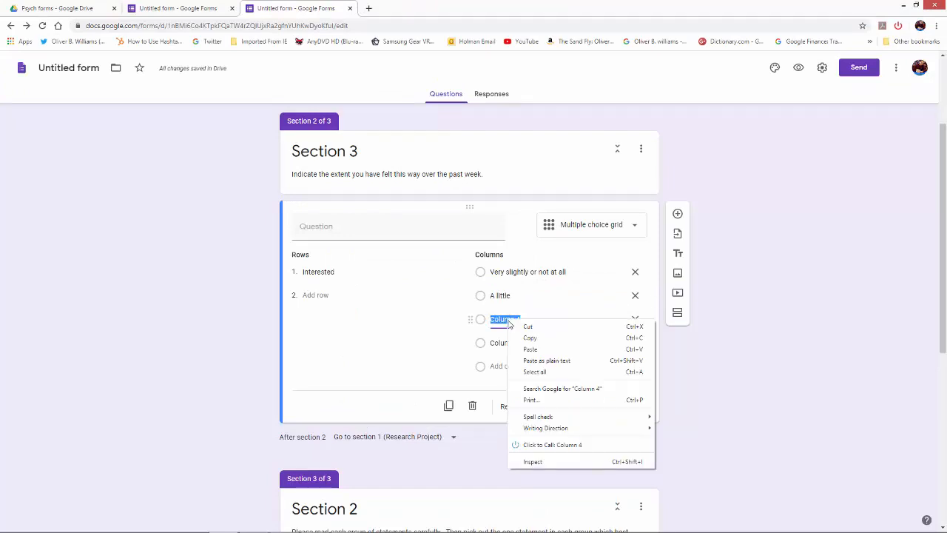
left_click(536, 346)
Copy the heading "Quite a bit" from the table in PANAS.pdf.
left_click(518, 345)
key("alt+Tab")
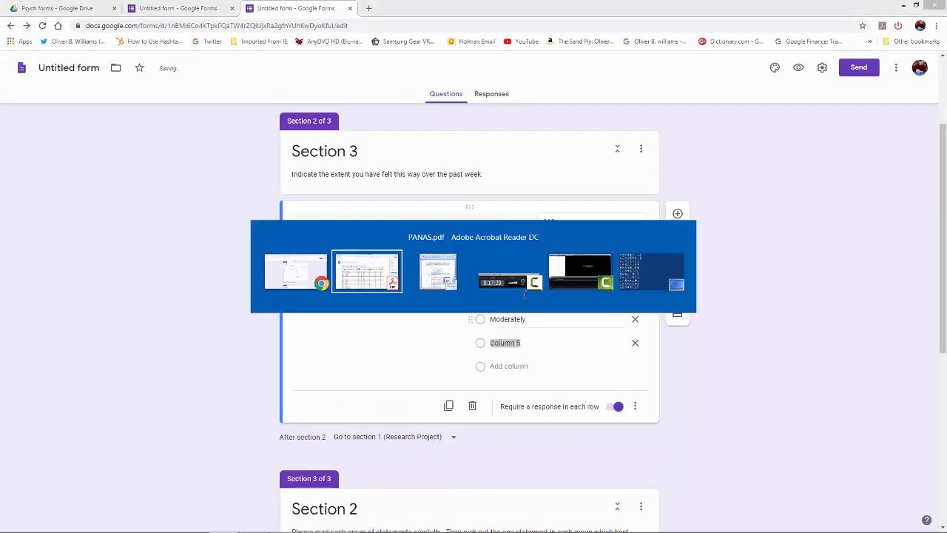
left_click(615, 234)
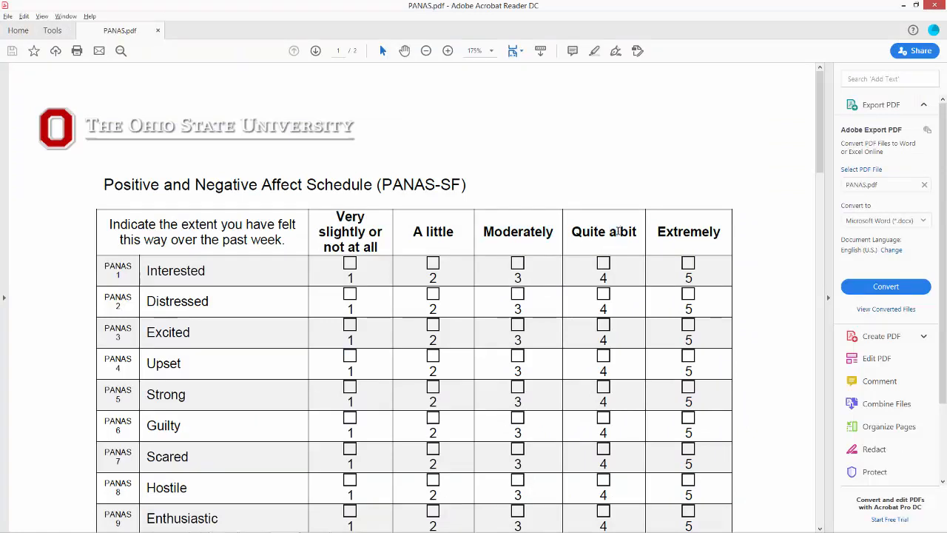
left_click(644, 232)
left_click_drag(644, 232, 572, 233)
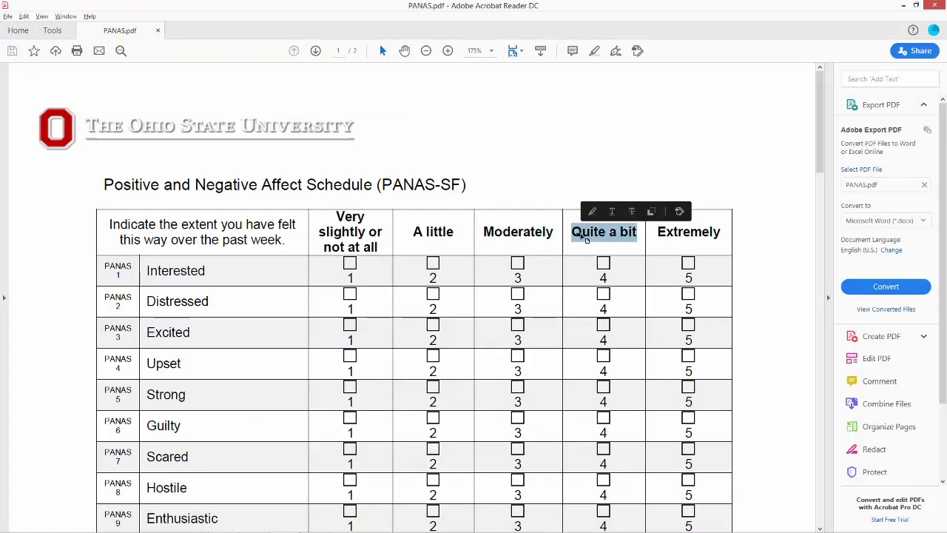
right_click(583, 237)
left_click(603, 246)
Back in the form, replace the grid's fourth column label with the copied "Quite a bit".
key("alt+Tab")
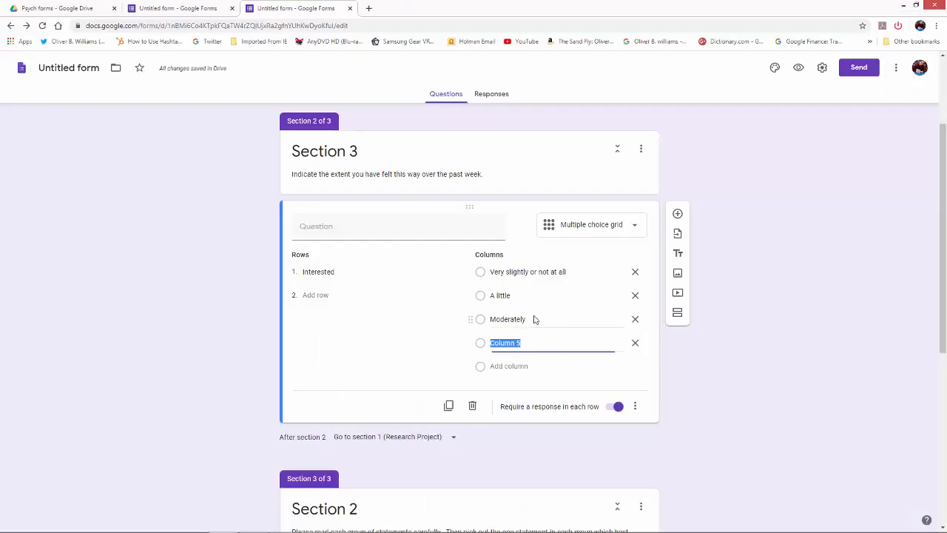
left_click(518, 339)
right_click(517, 339)
left_click(513, 344)
left_click(512, 342)
right_click(510, 343)
left_click(530, 342)
left_click_drag(521, 343, 490, 344)
right_click(500, 342)
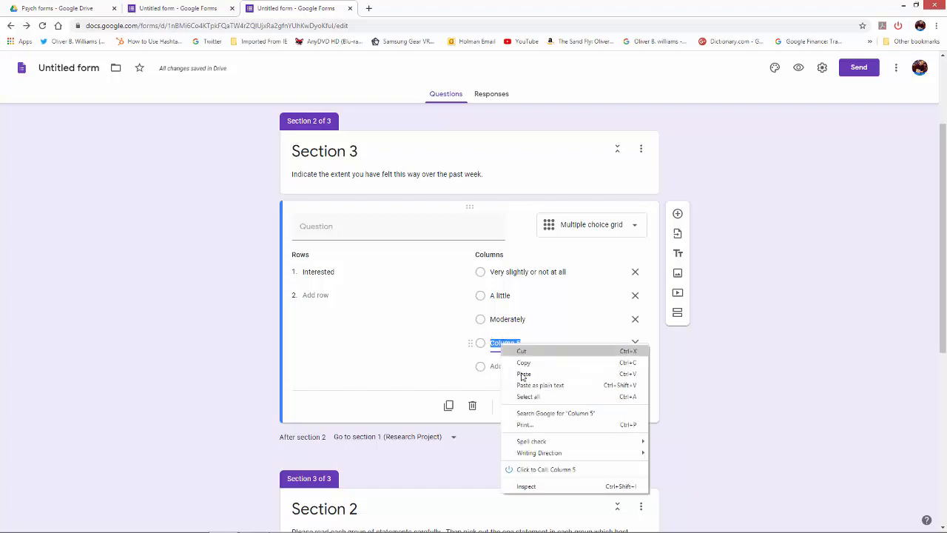
left_click(524, 375)
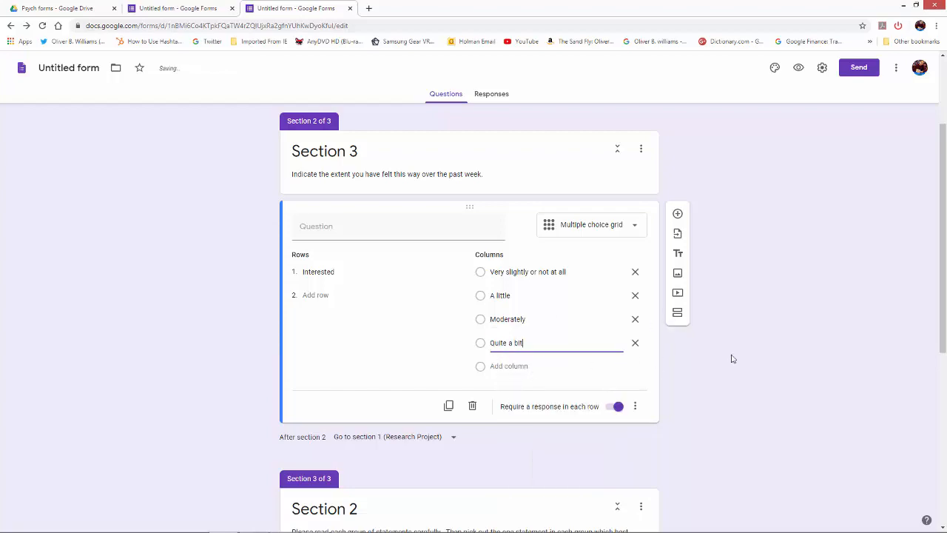
Copy the heading "Extremely" from PANAS.pdf and paste it as the label of a newly added fifth column.
key("alt+Tab")
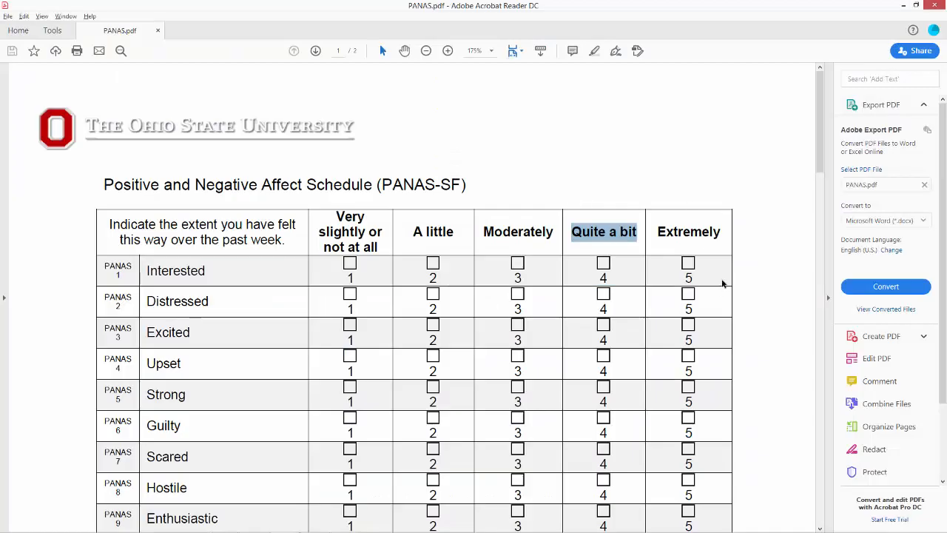
double_click(689, 233)
right_click(689, 233)
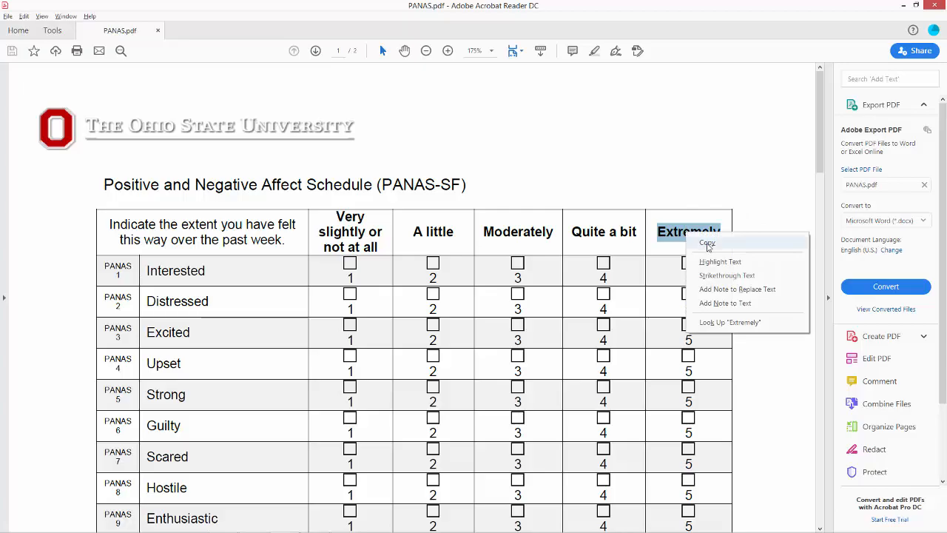
left_click(704, 244)
key("alt+Tab")
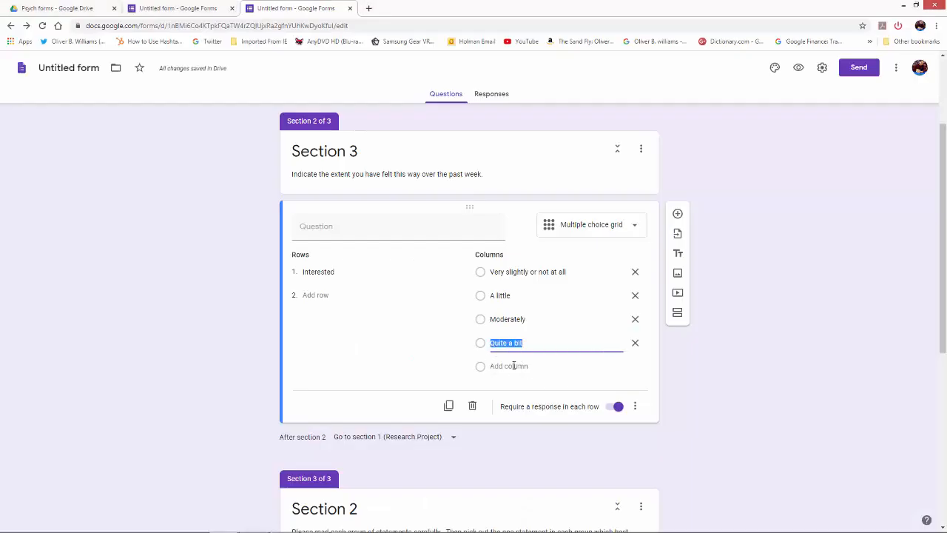
left_click(514, 366)
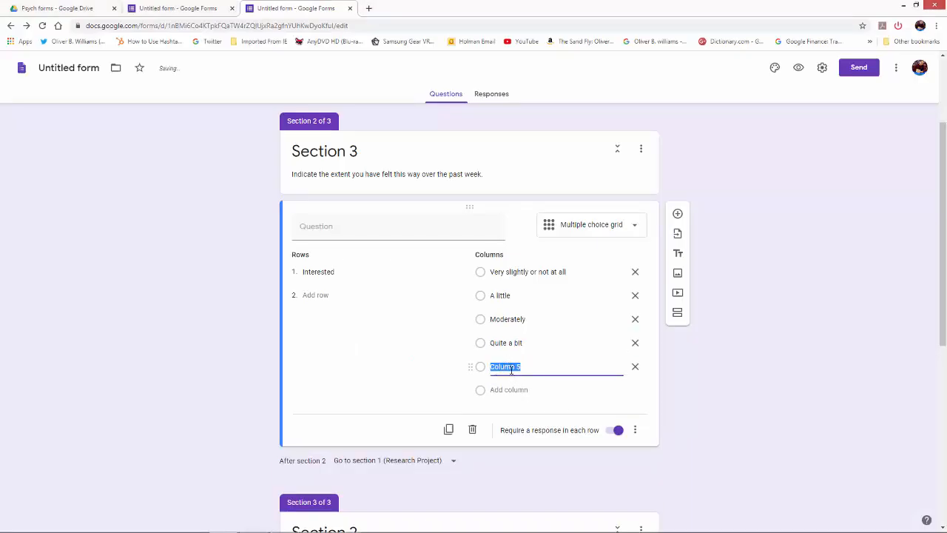
right_click(511, 368)
left_click(540, 404)
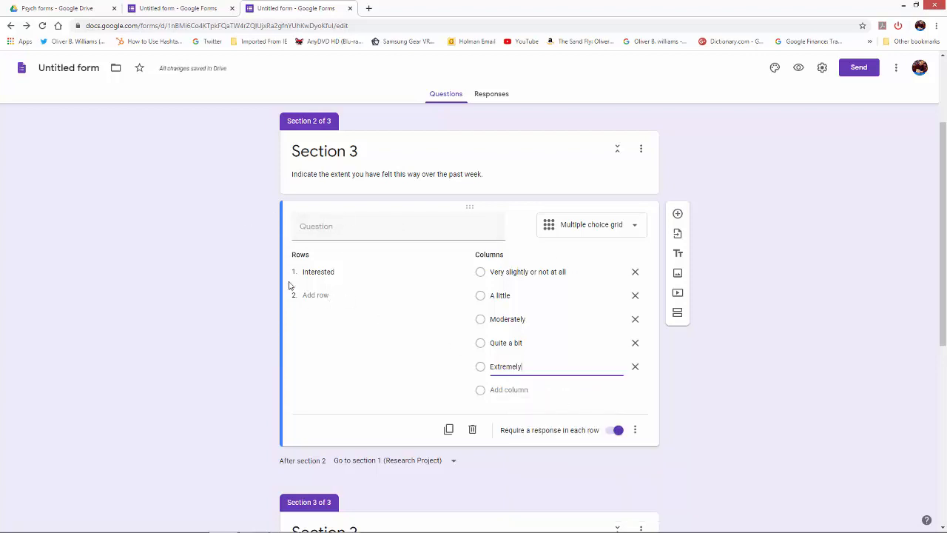
Title the grid question in Section 3 "PANAS1", consulting the item numbering in PANAS.pdf.
left_click(399, 233)
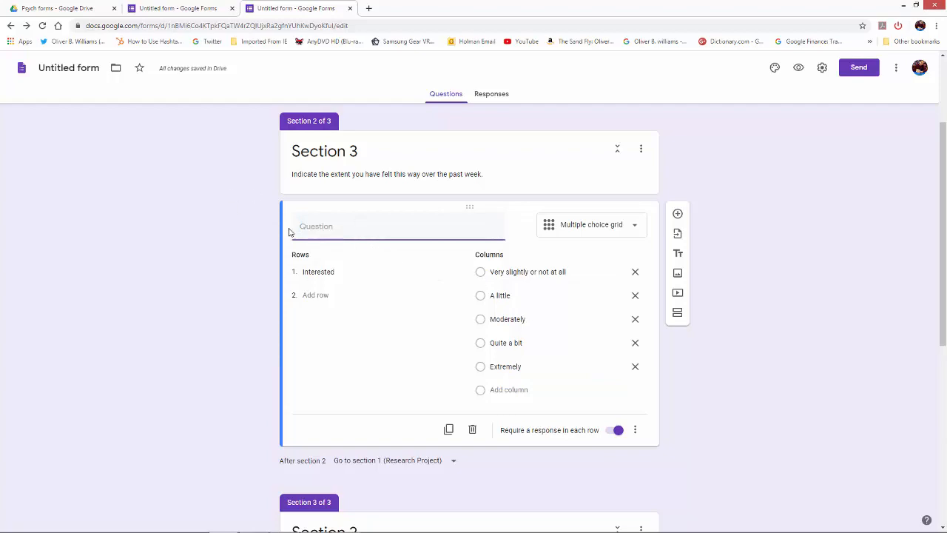
key("alt+Tab")
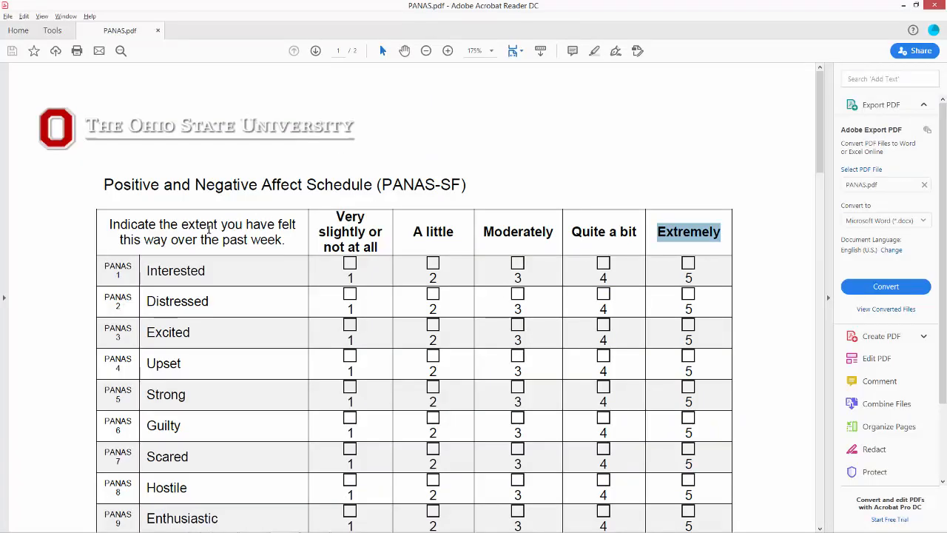
key("alt+Tab")
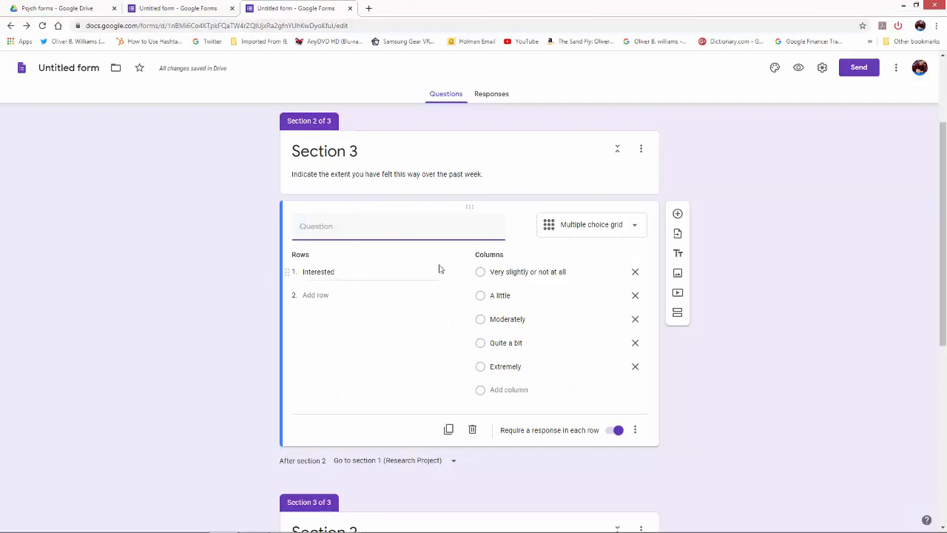
key("alt+Tab")
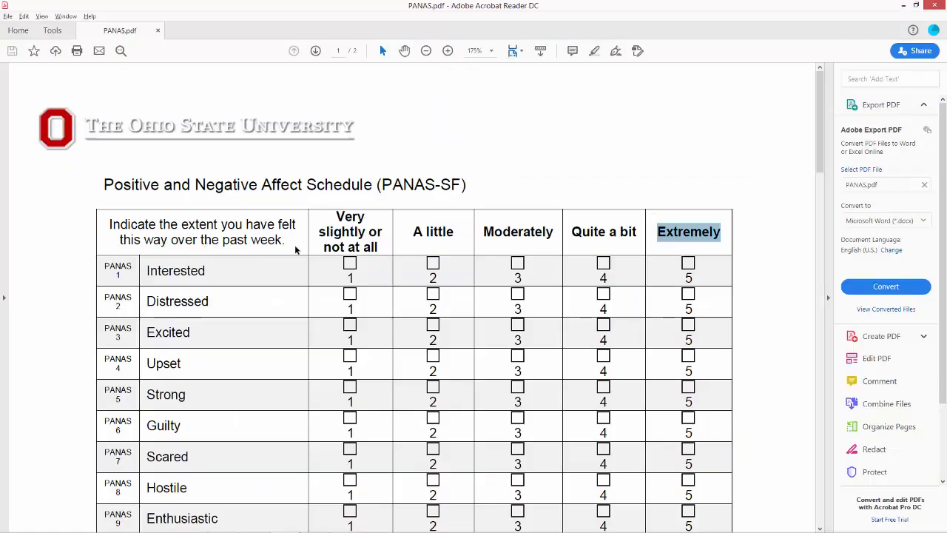
left_click_drag(292, 233, 220, 241)
key("alt+Tab")
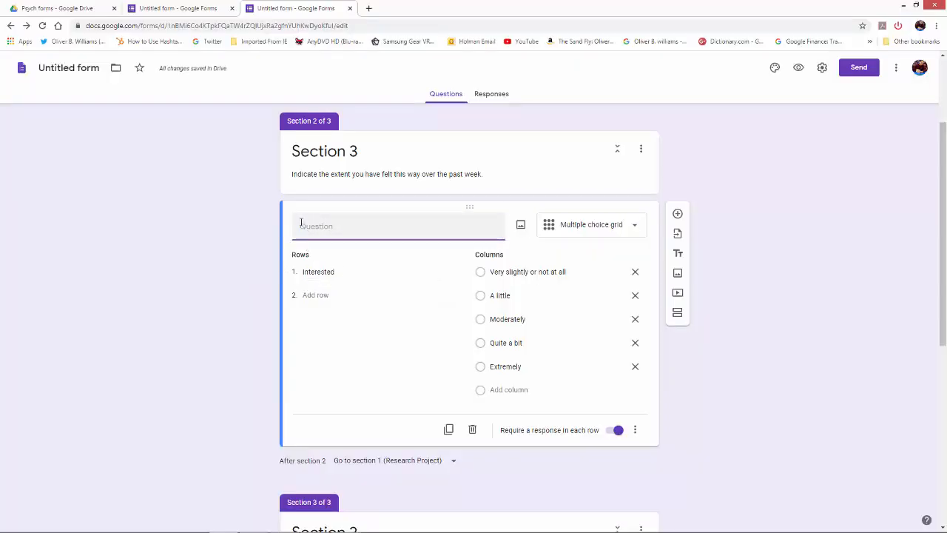
type("PANAS1")
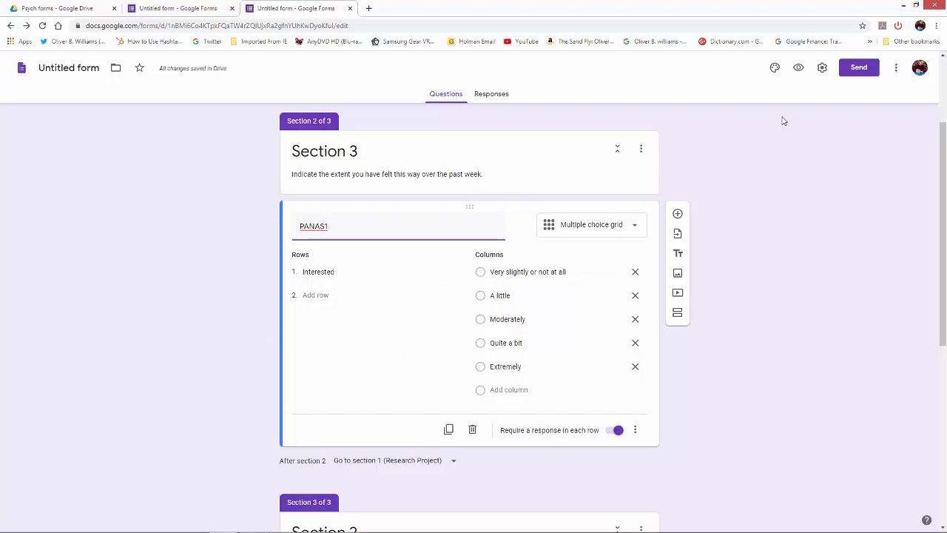
Preview the form through to the PANAS1 grid in Section 3, and return to the form editor.
left_click(802, 68)
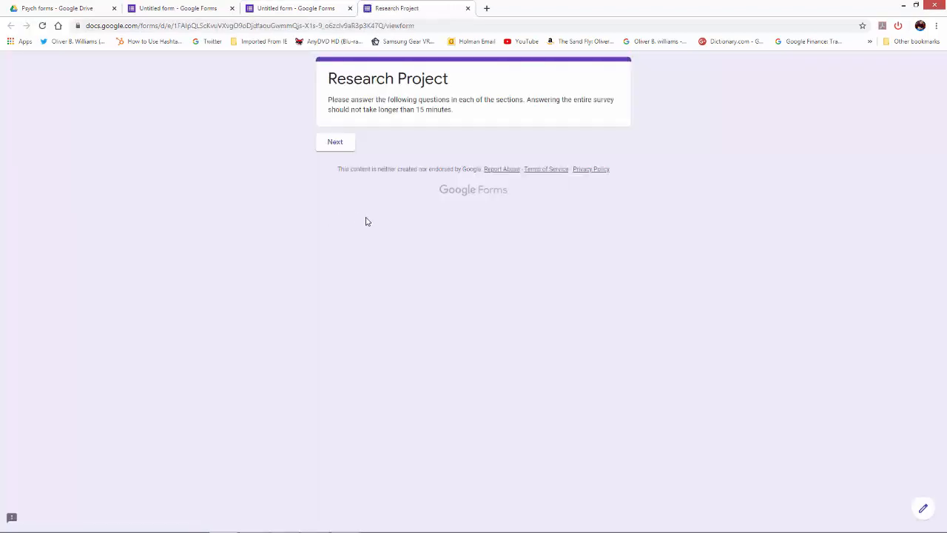
left_click(338, 142)
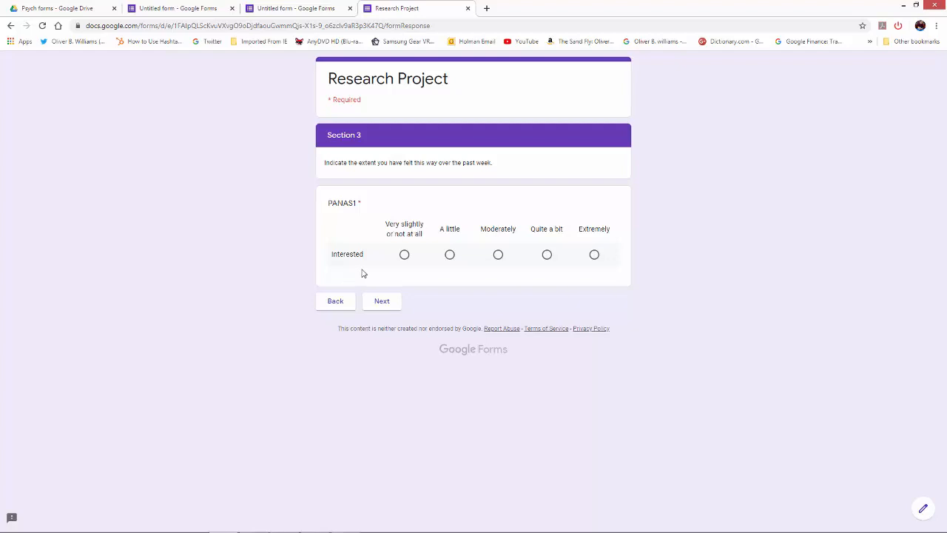
left_click(924, 510)
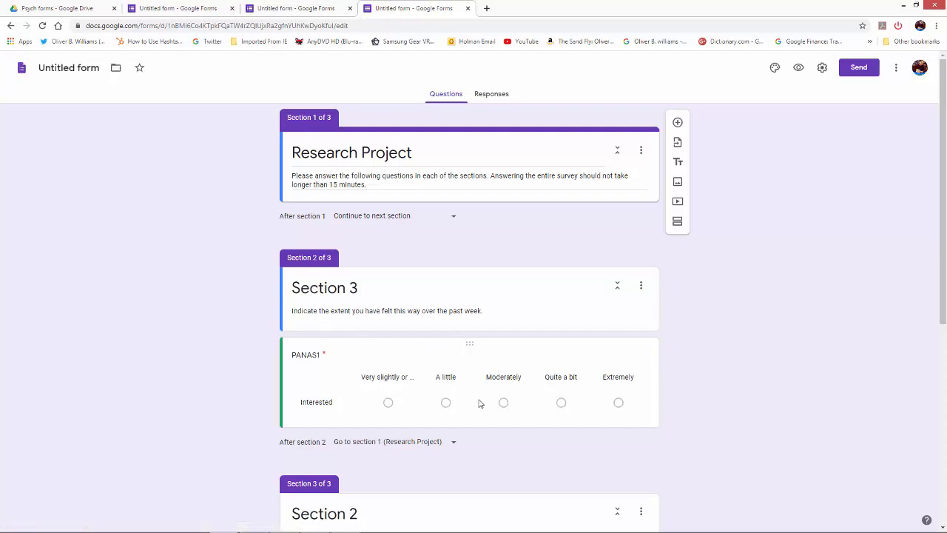
Add a blank multiple choice question at the end of section 1, below the Research Project description.
scroll(505, 380, "down", 1)
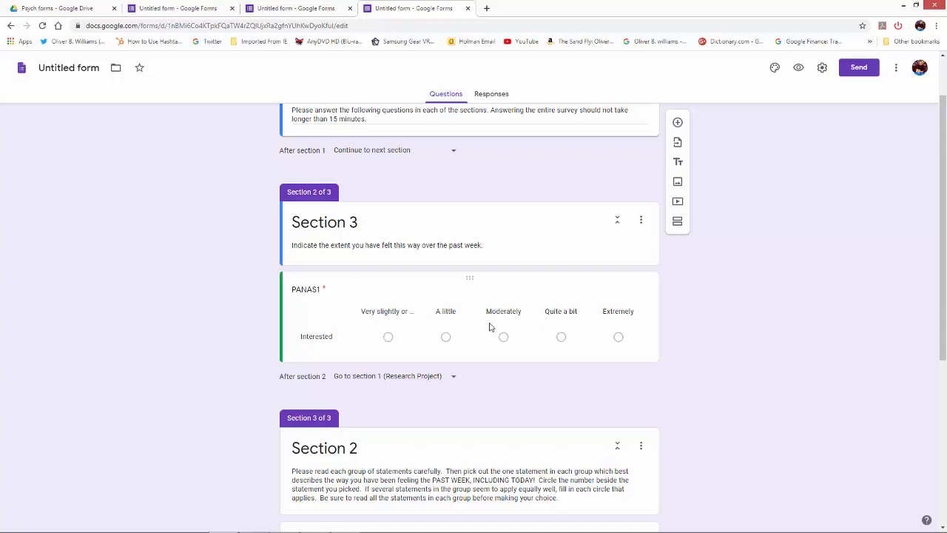
scroll(489, 327, "down", 1)
scroll(334, 391, "up", 1)
scroll(353, 397, "down", 1)
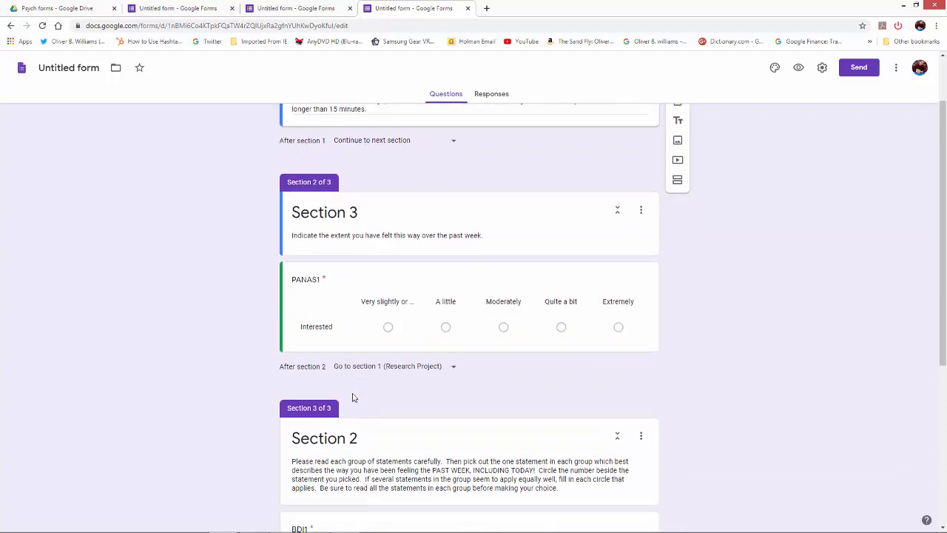
scroll(353, 397, "down", 1)
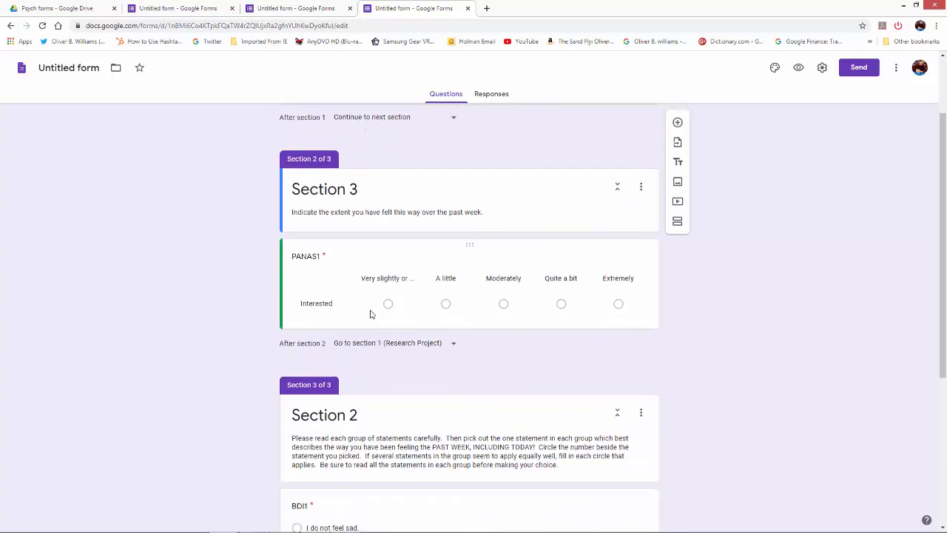
left_click(678, 123)
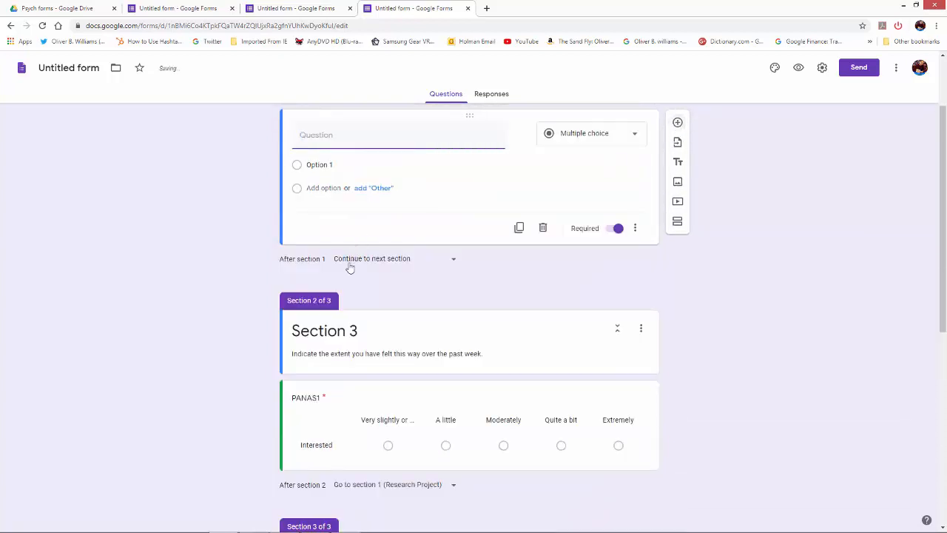
scroll(373, 232, "up", 1)
scroll(370, 232, "down", 3)
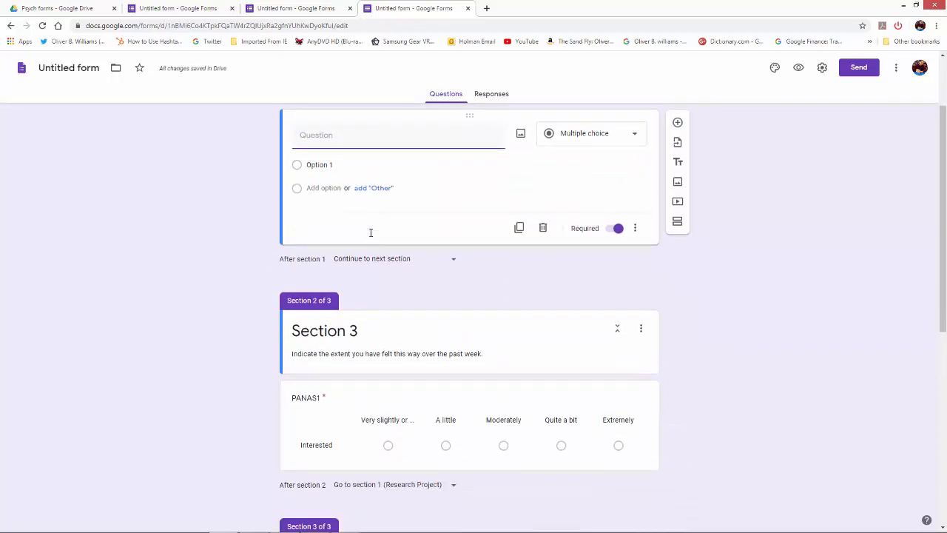
Add a multiple choice grid question titled "PANAS2" directly below the PANAS1 grid in Section 3.
left_click(353, 333)
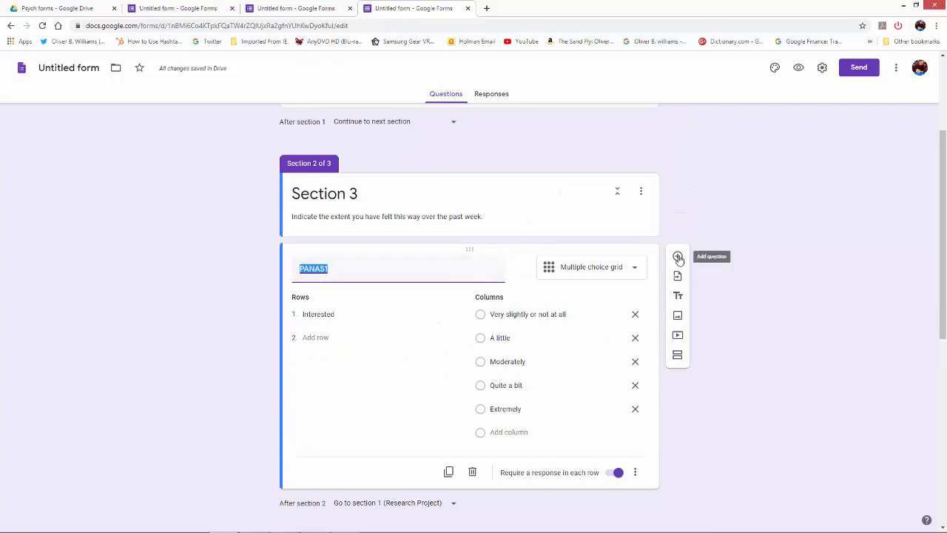
left_click(677, 256)
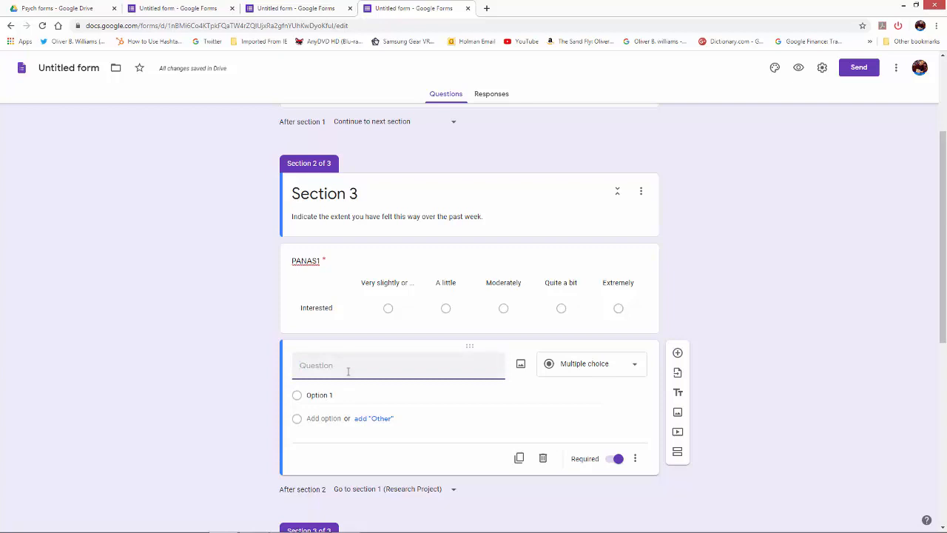
type("Pa")
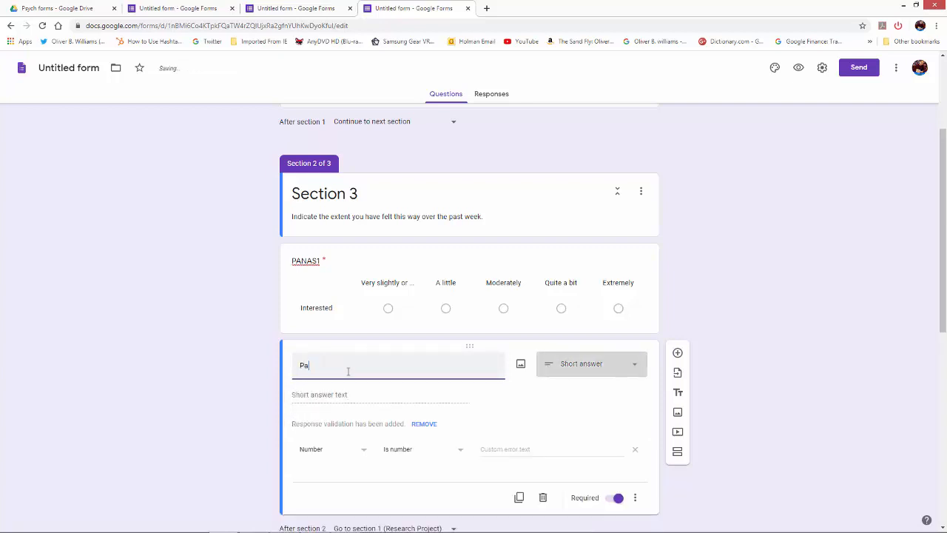
key("BackSpace")
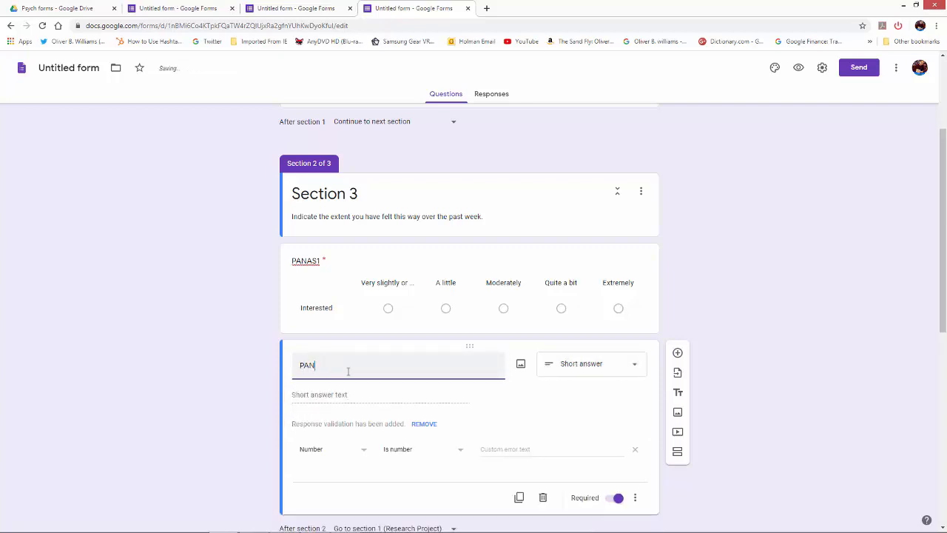
type("ANAS2")
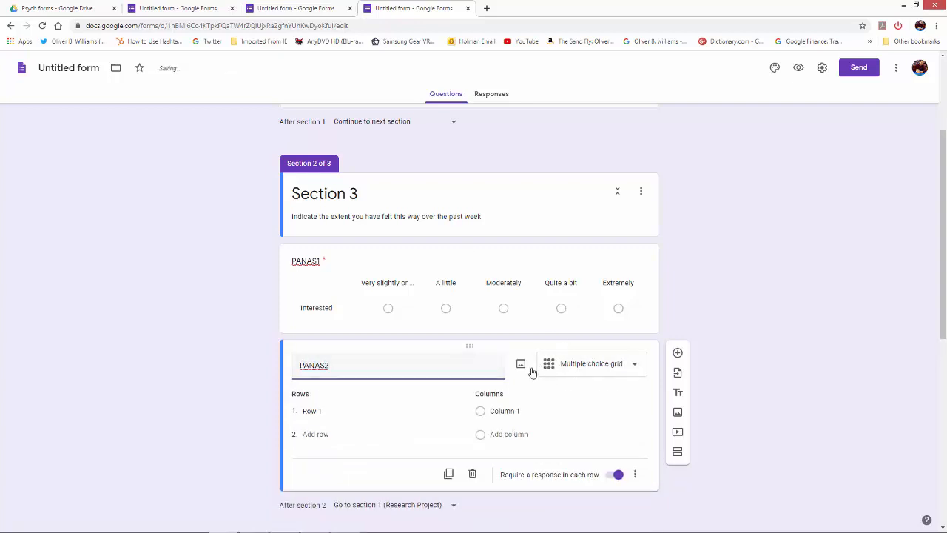
Copy the item "Distressed" from PANAS.pdf and paste it over the PANAS2 grid's first row label.
left_click(313, 411)
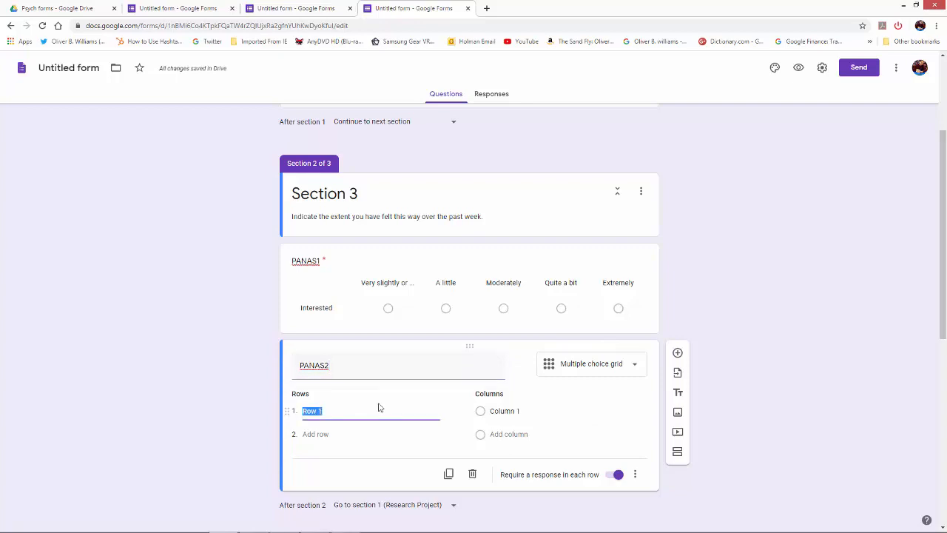
key("alt+Tab")
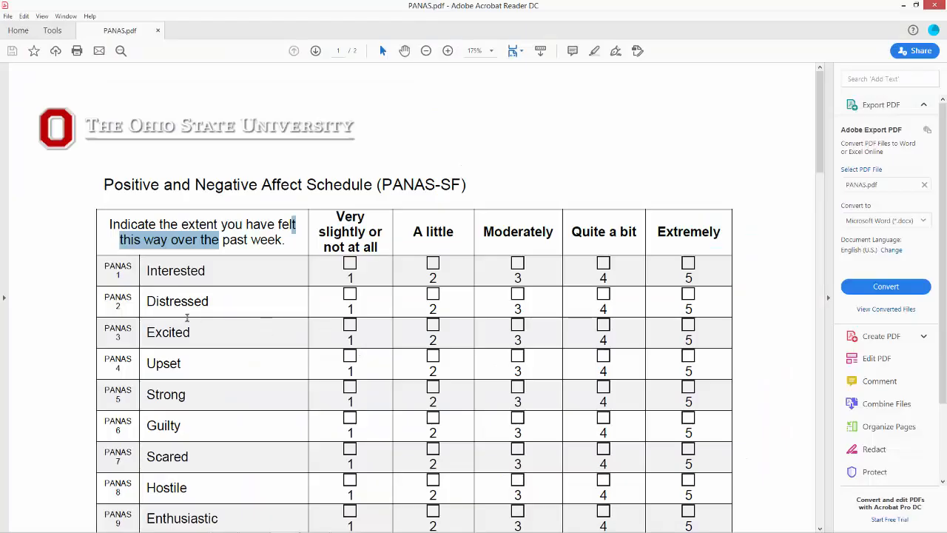
left_click_drag(218, 296, 147, 301)
right_click(152, 299)
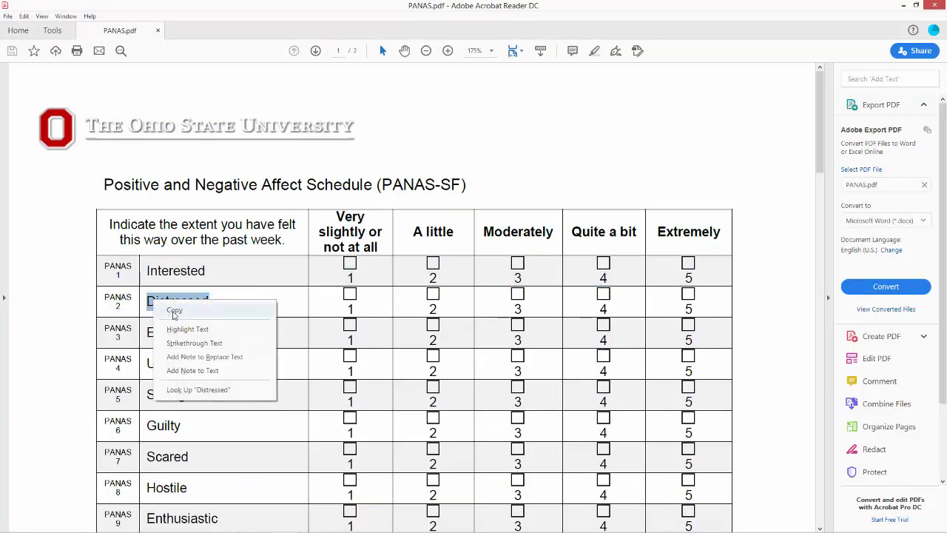
left_click(238, 311)
key("alt+Tab")
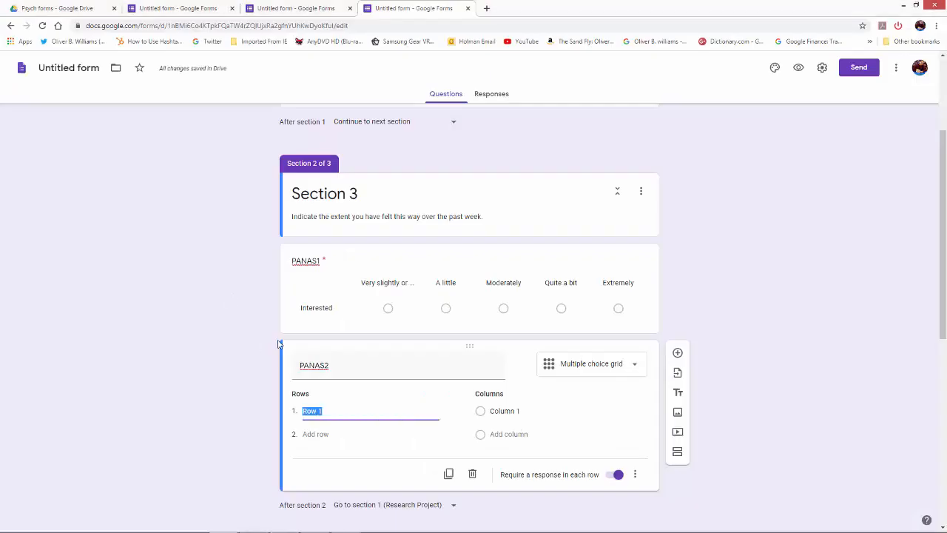
right_click(320, 420)
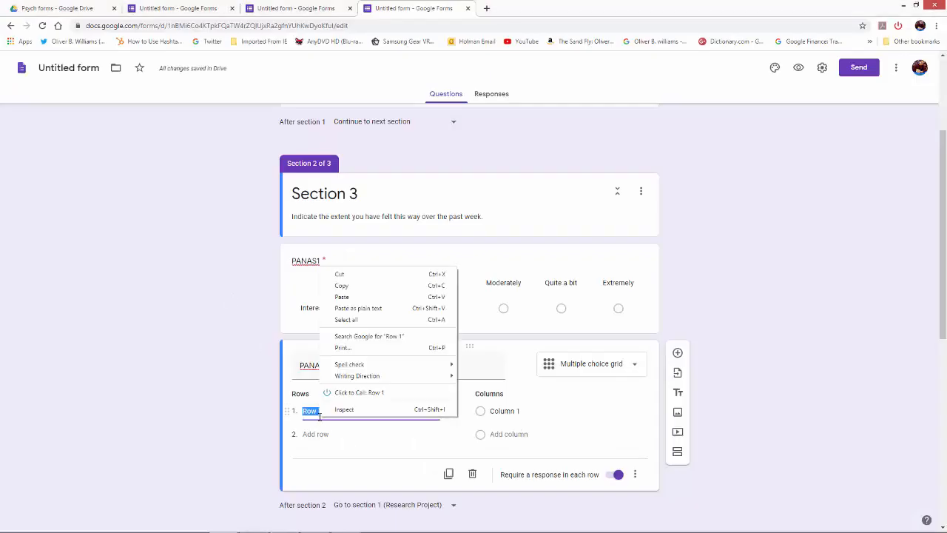
left_click(353, 297)
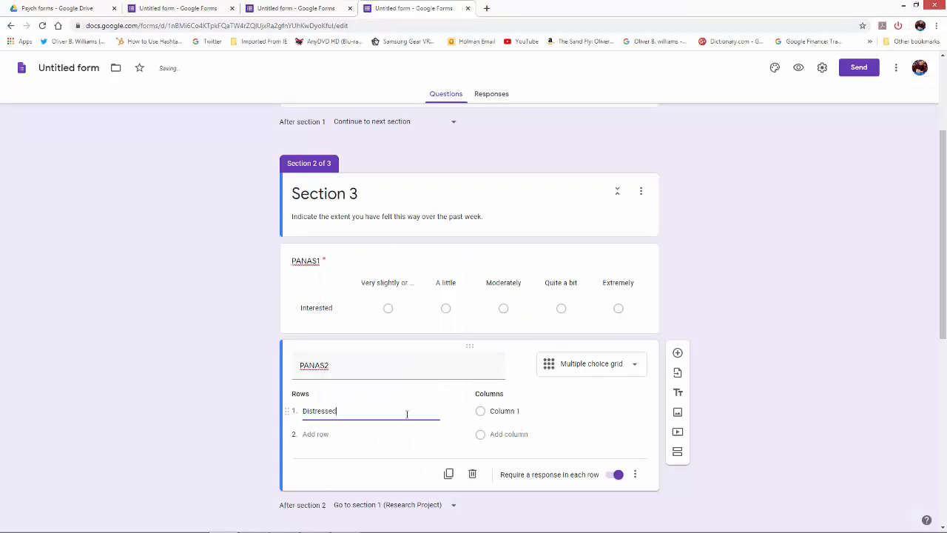
Add four more columns to the PANAS2 grid and open its first column label for editing.
left_click(505, 411)
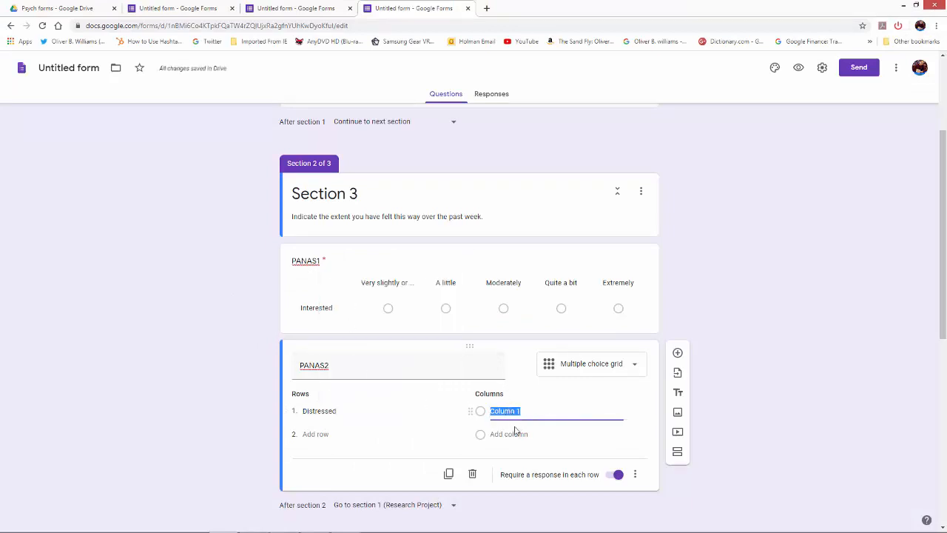
left_click(516, 433)
left_click(514, 457)
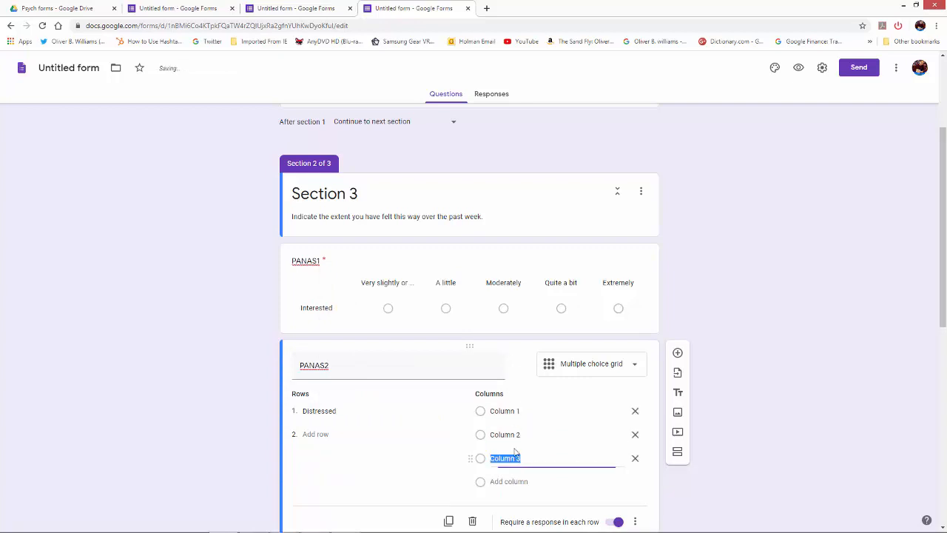
left_click(508, 481)
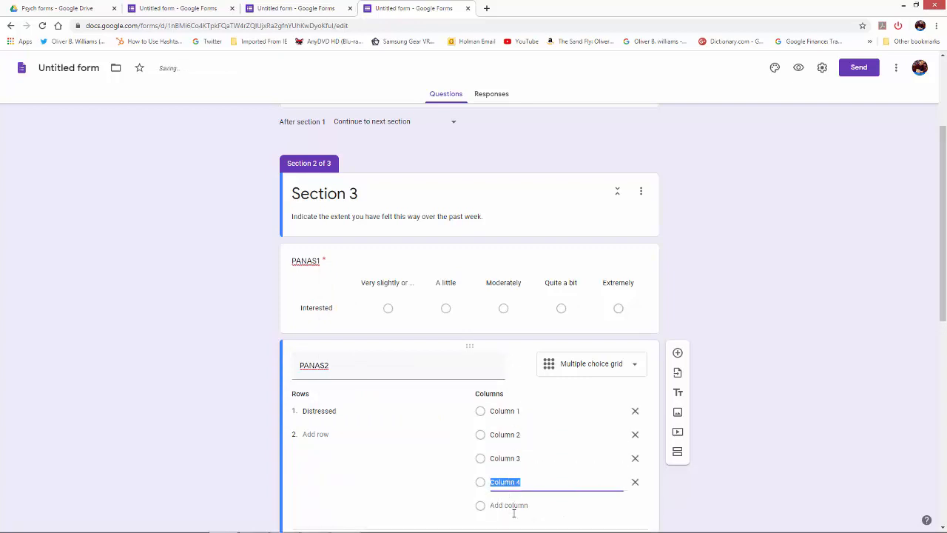
left_click(510, 506)
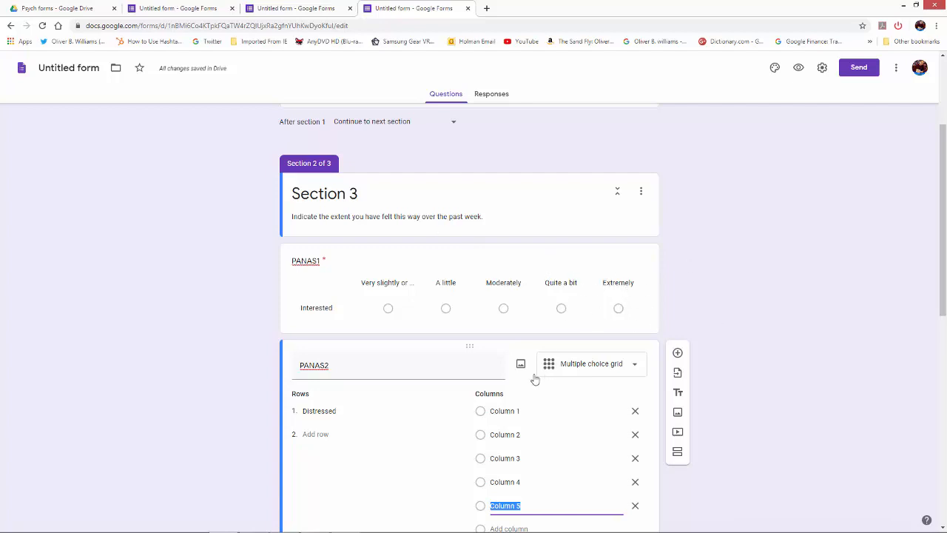
left_click(501, 411)
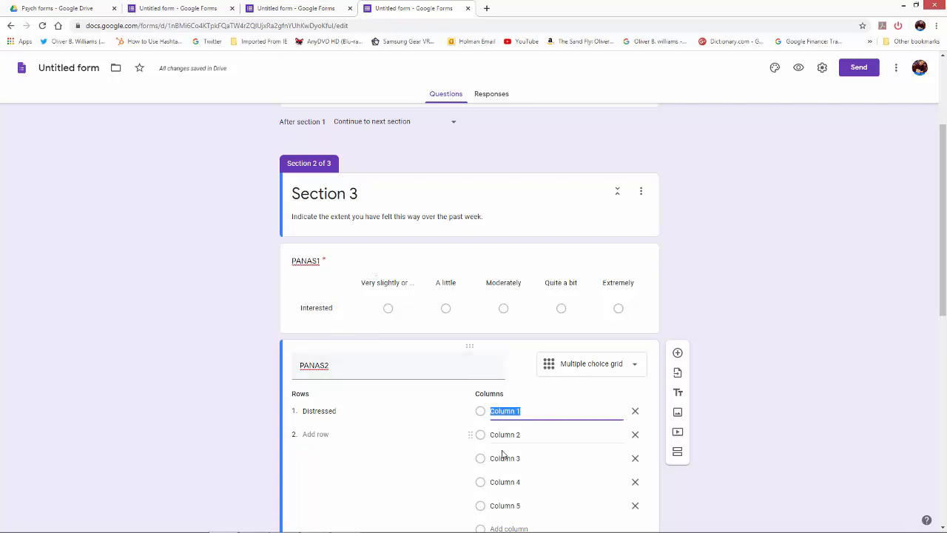
Copy the heading "Very slightly or not at all" from PANAS.pdf into Column 1 of the PANAS2 grid.
key("alt+Tab")
left_click_drag(381, 247, 333, 219)
right_click(340, 226)
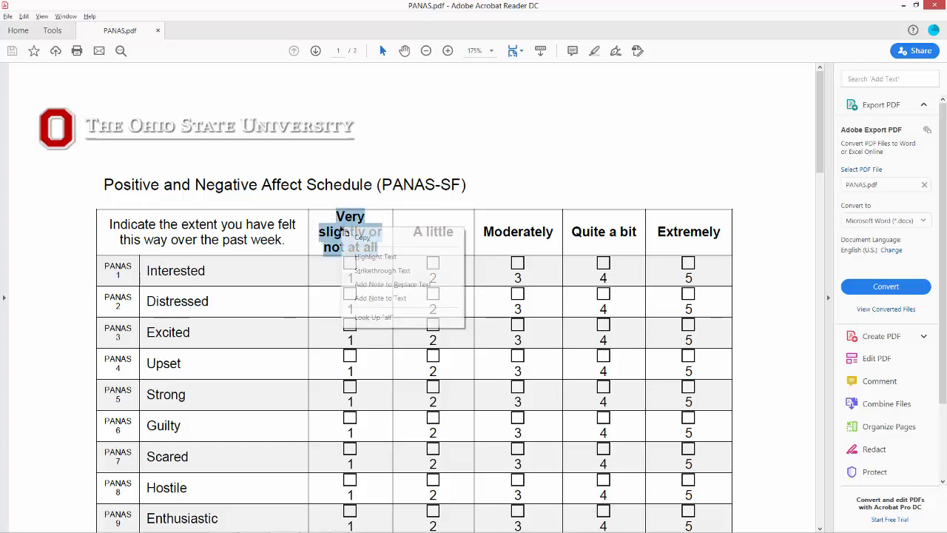
left_click(373, 242)
key("alt+Tab")
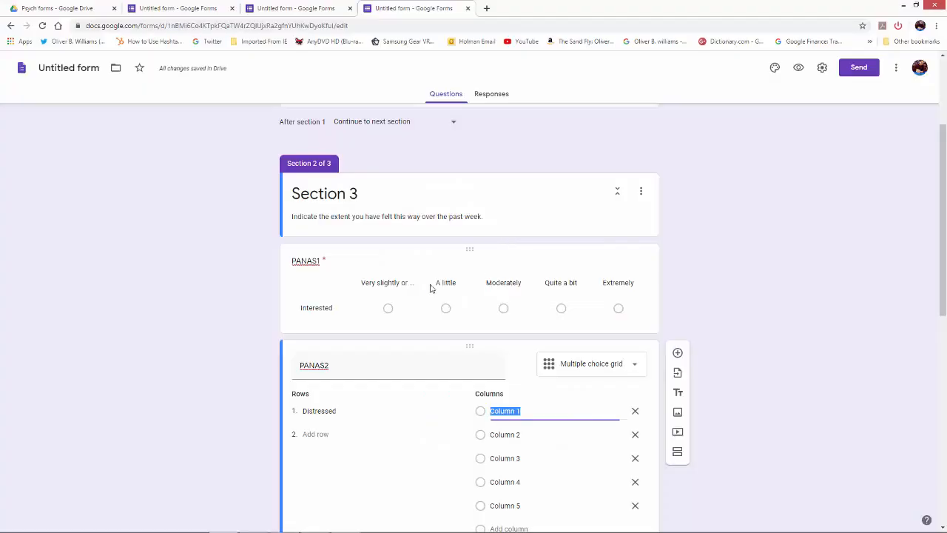
right_click(503, 416)
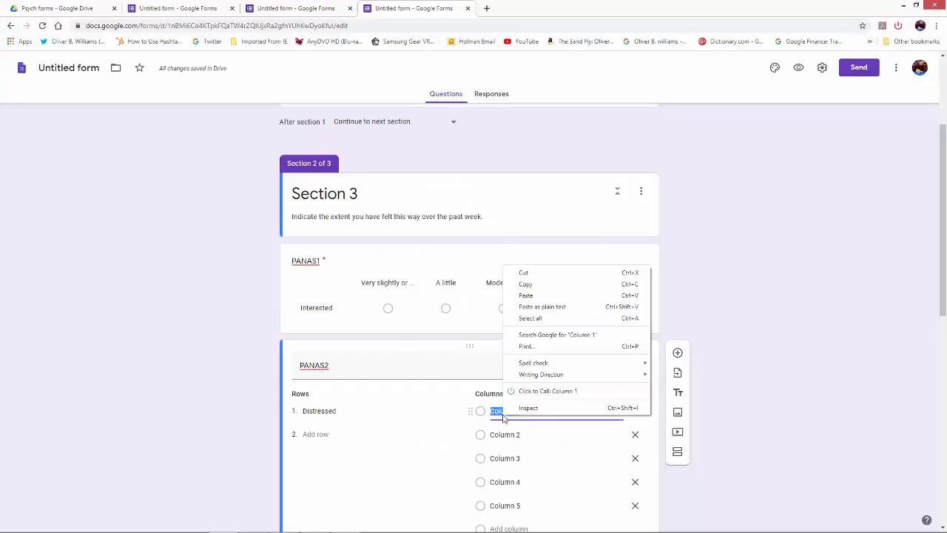
left_click(526, 296)
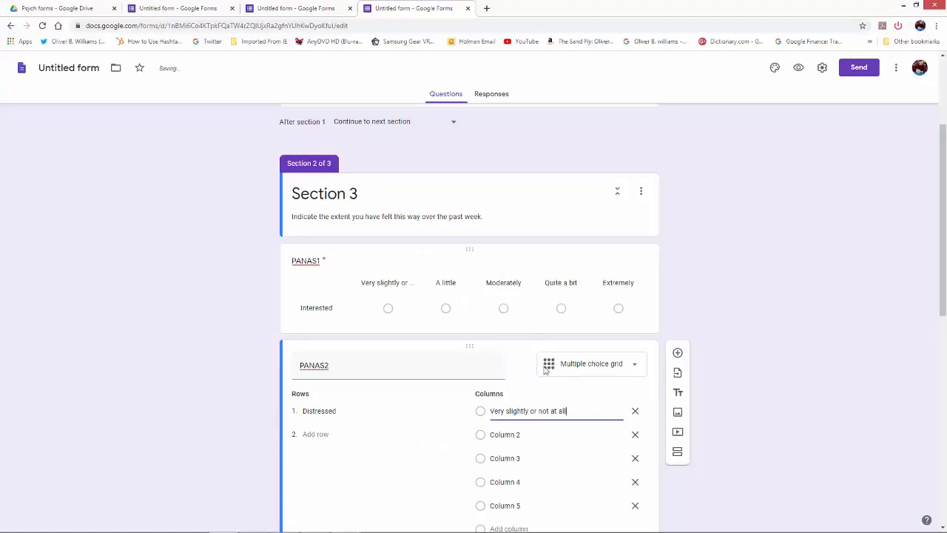
Replace the Column 2 label of the PANAS2 grid with "A little" copied from PANAS.pdf.
left_click(502, 433)
key("alt+Tab")
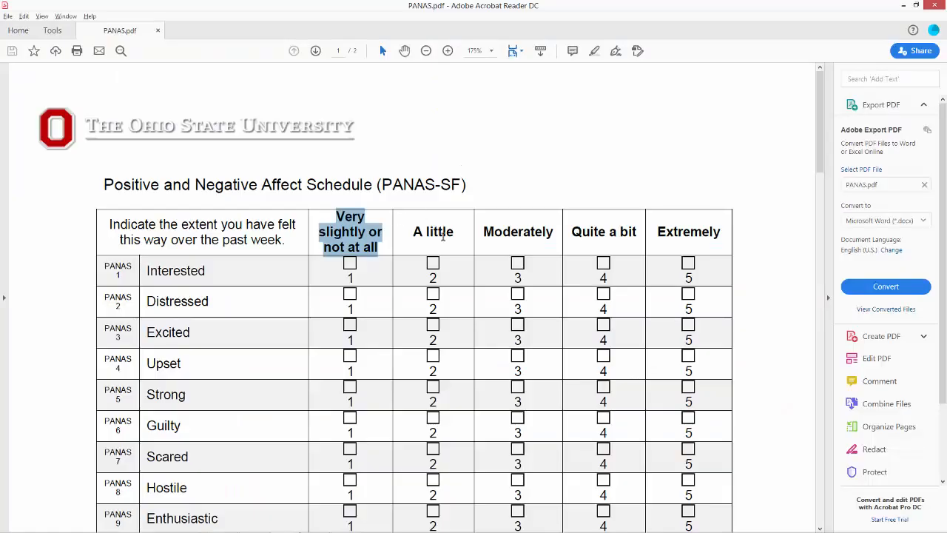
double_click(443, 236)
triple_click(444, 235)
right_click(443, 231)
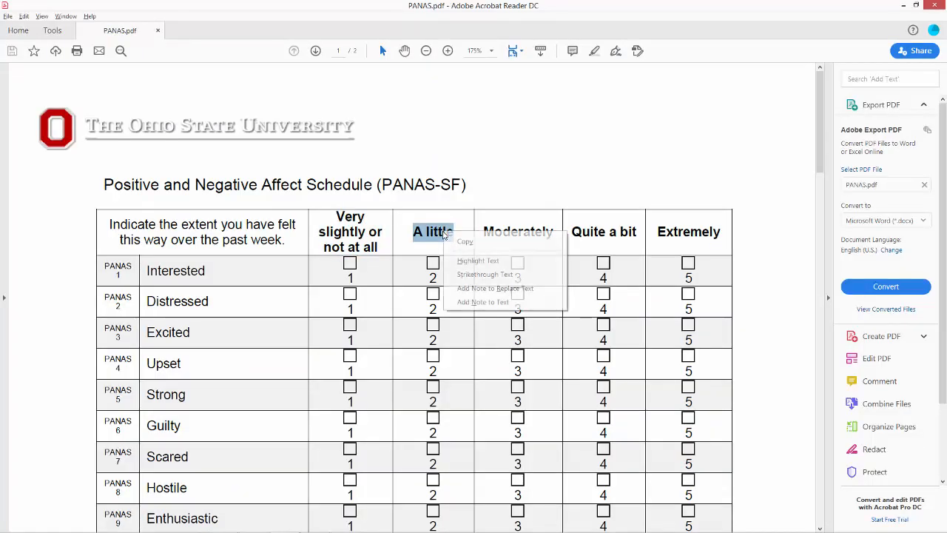
left_click(463, 241)
key("alt+Tab")
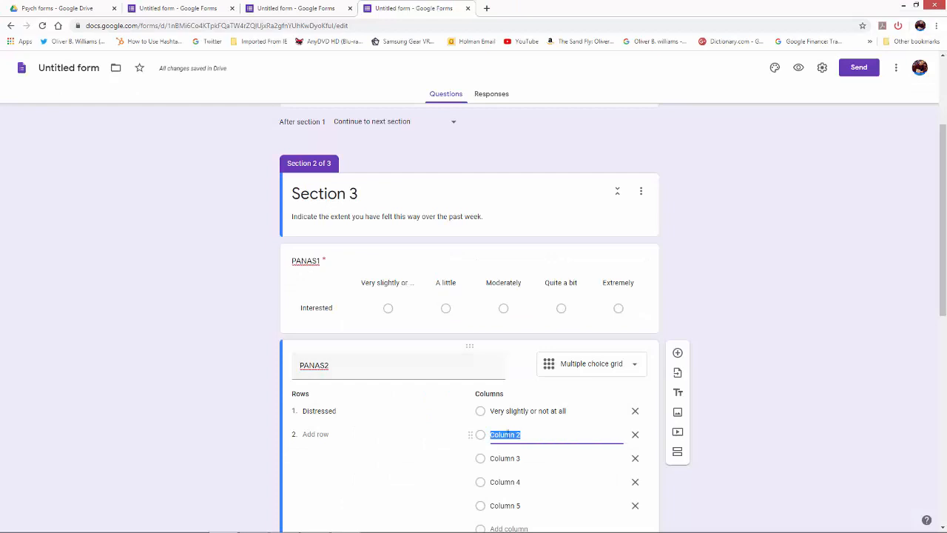
right_click(508, 429)
left_click(549, 314)
Copy the heading "Moderately" from PANAS.pdf and paste it over the Column 3 label of the PANAS2 grid.
key("alt+Tab")
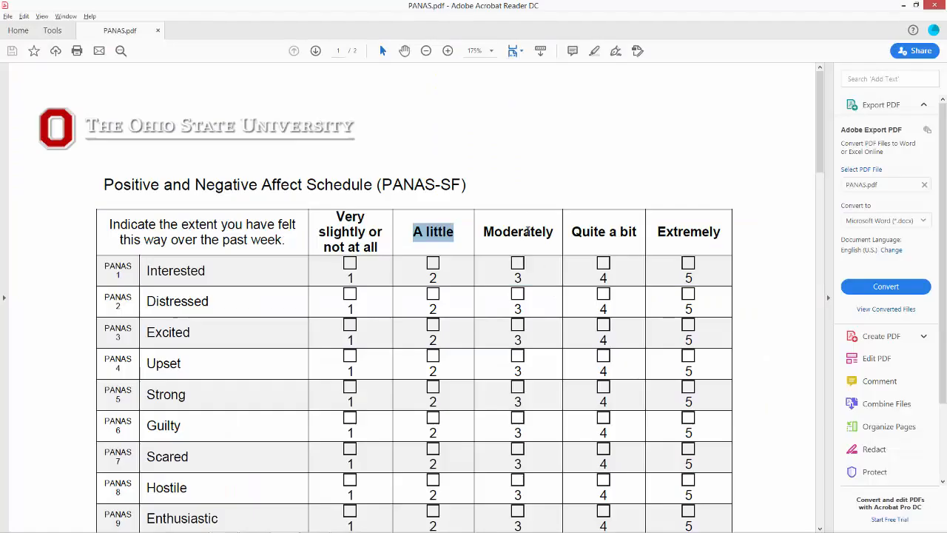
double_click(527, 231)
right_click(527, 233)
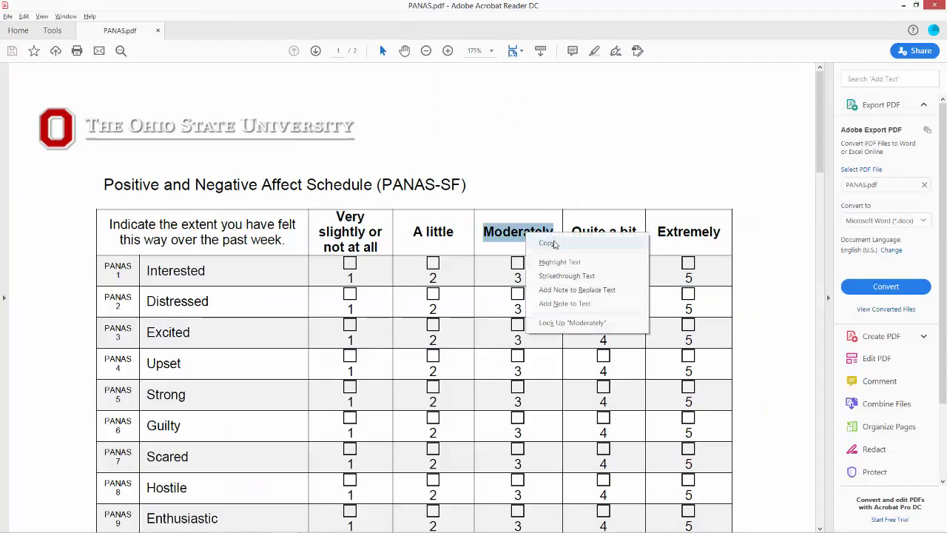
left_click(548, 244)
key("alt+Tab")
left_click(506, 458)
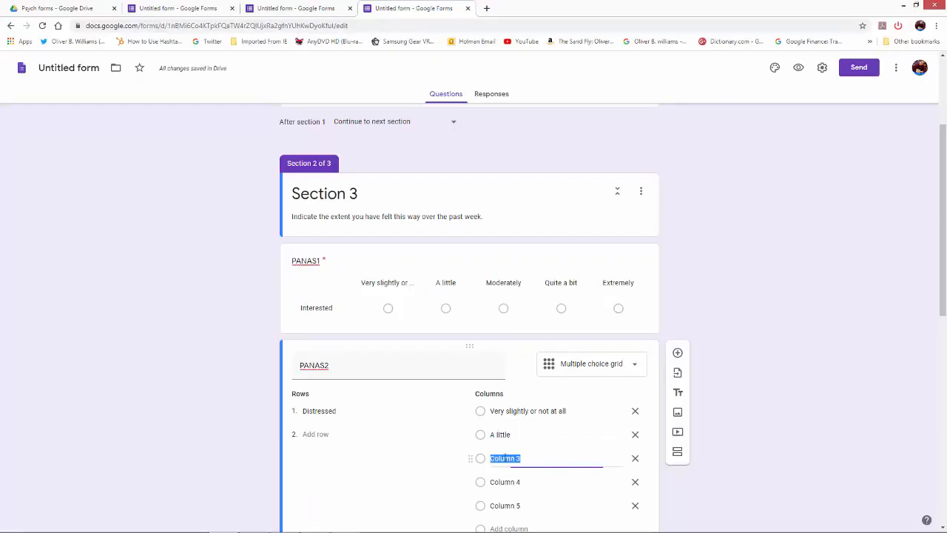
right_click(506, 458)
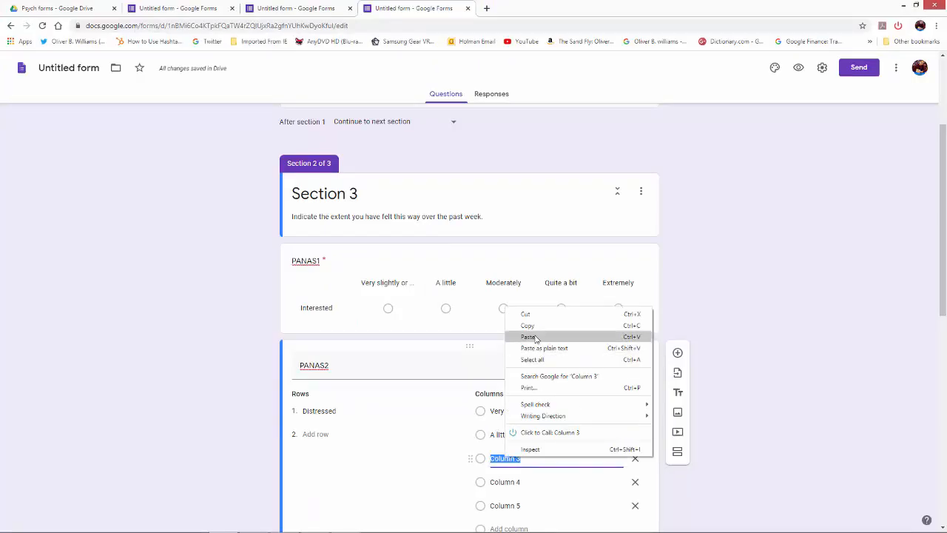
left_click(538, 340)
Copy the heading "Quite a bit" from PANAS.pdf and paste it over the Column 4 label of the PANAS2 grid.
key("alt+Tab")
double_click(601, 234)
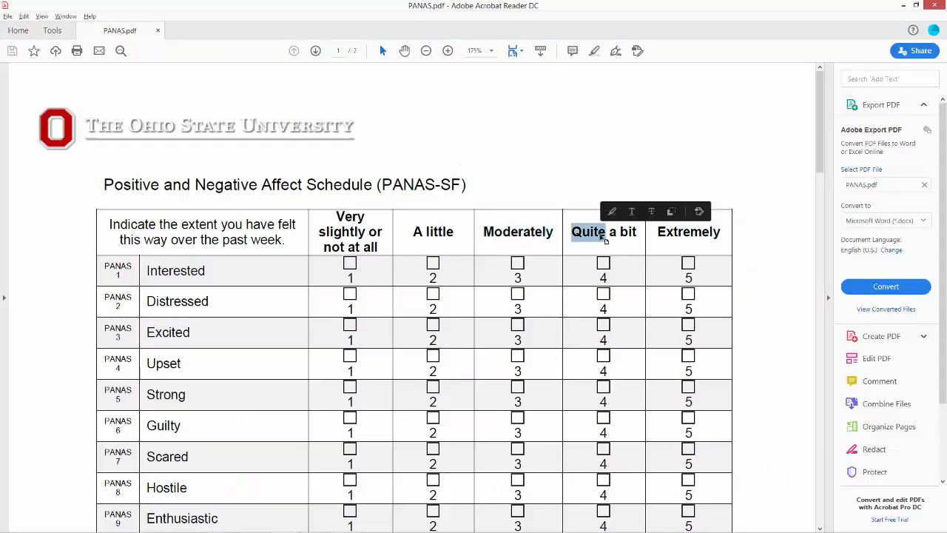
left_click(631, 235)
left_click_drag(638, 232, 573, 232)
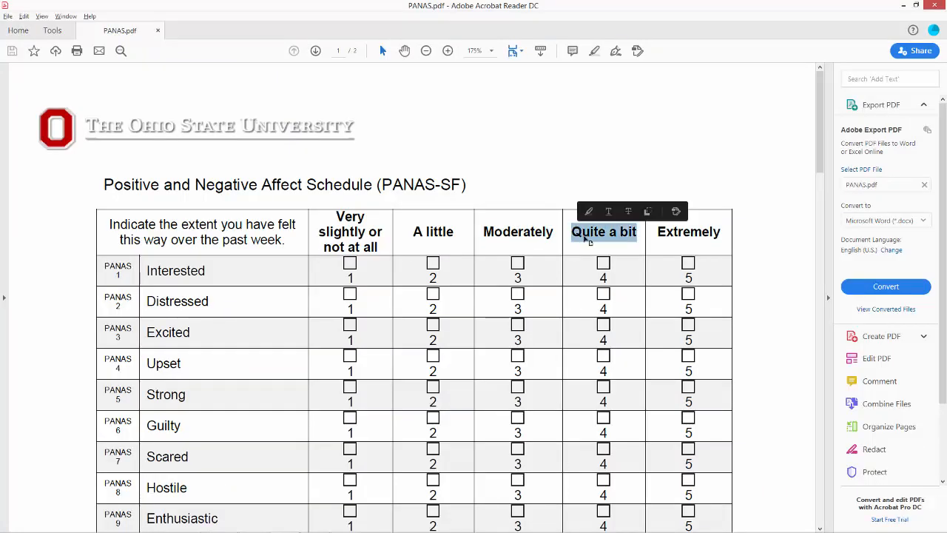
right_click(590, 242)
left_click(614, 252)
key("alt+Tab")
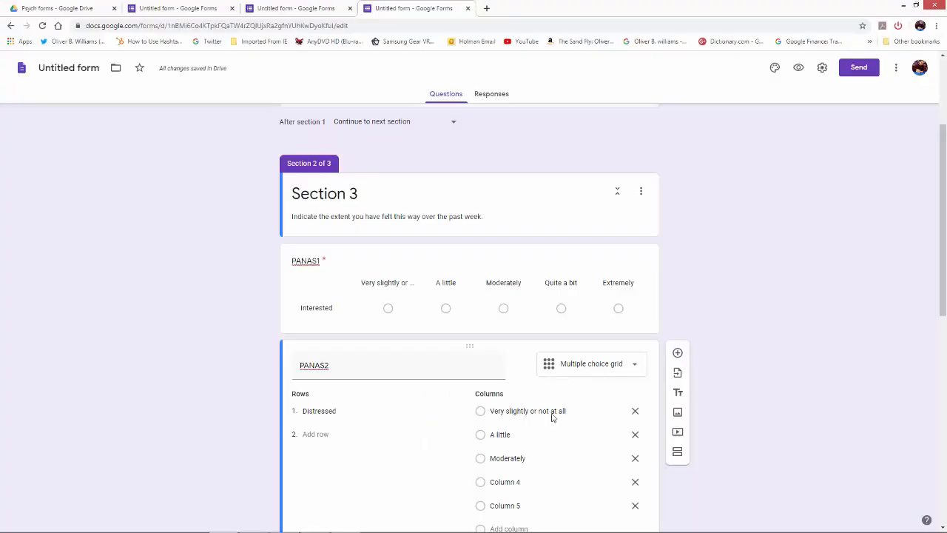
double_click(508, 458)
left_click(511, 483)
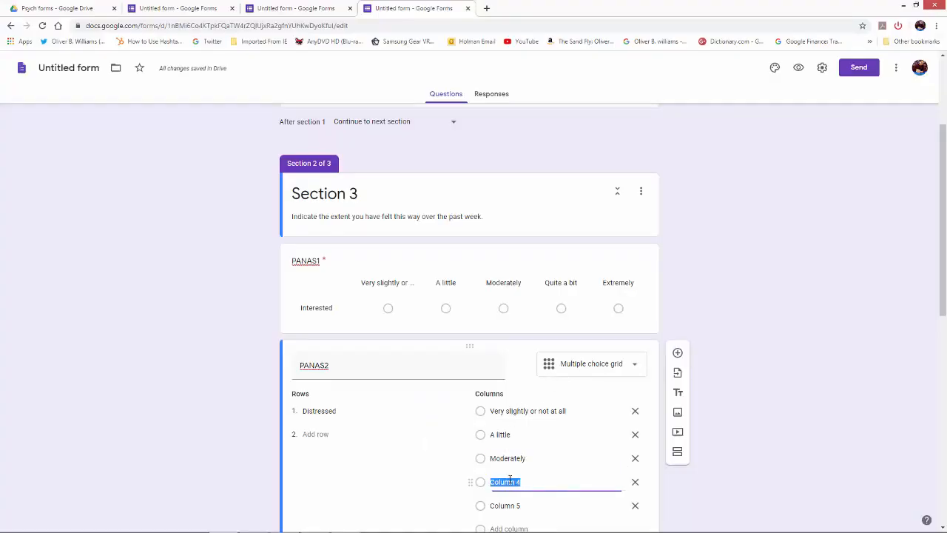
right_click(510, 481)
left_click(532, 360)
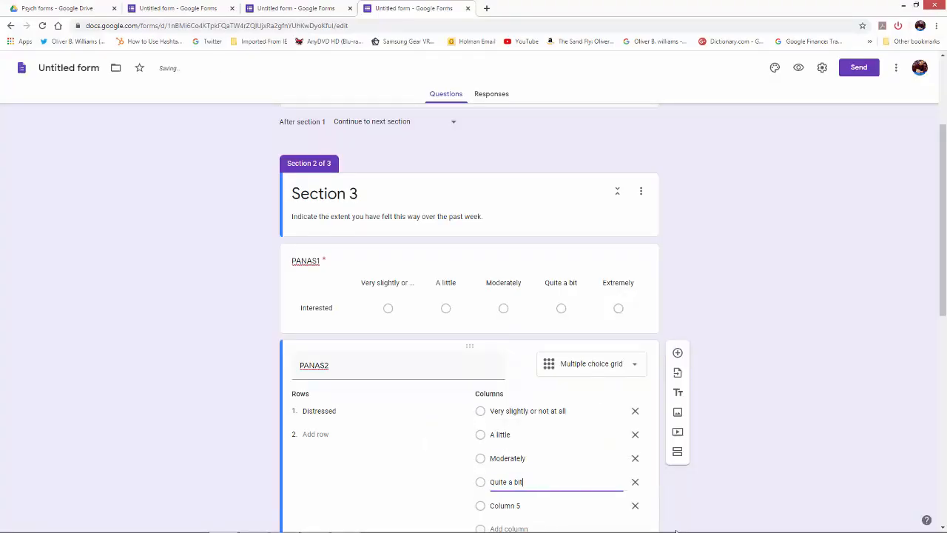
Copy the heading "Extremely" from PANAS.pdf and paste it over the Column 5 label of the PANAS2 grid.
key("alt+Tab")
double_click(703, 233)
right_click(703, 233)
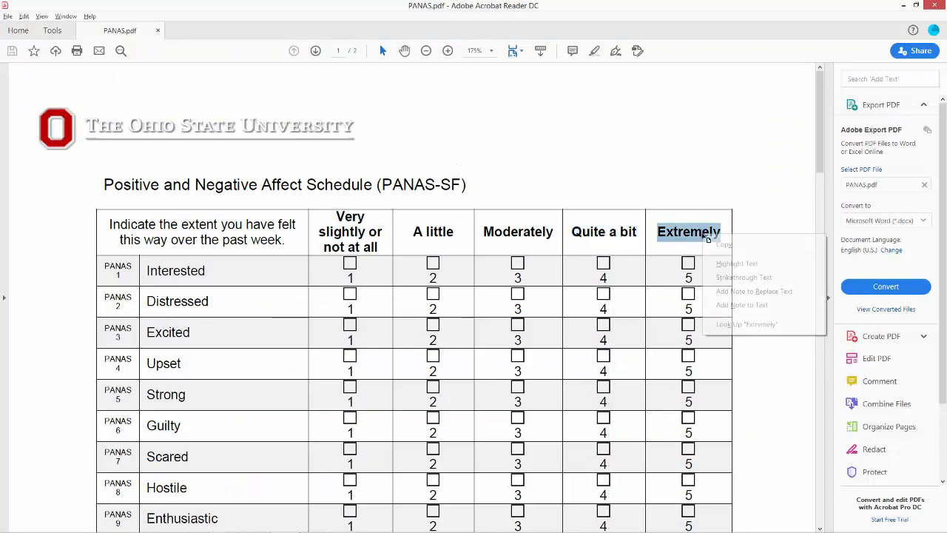
left_click(728, 244)
key("alt+Tab")
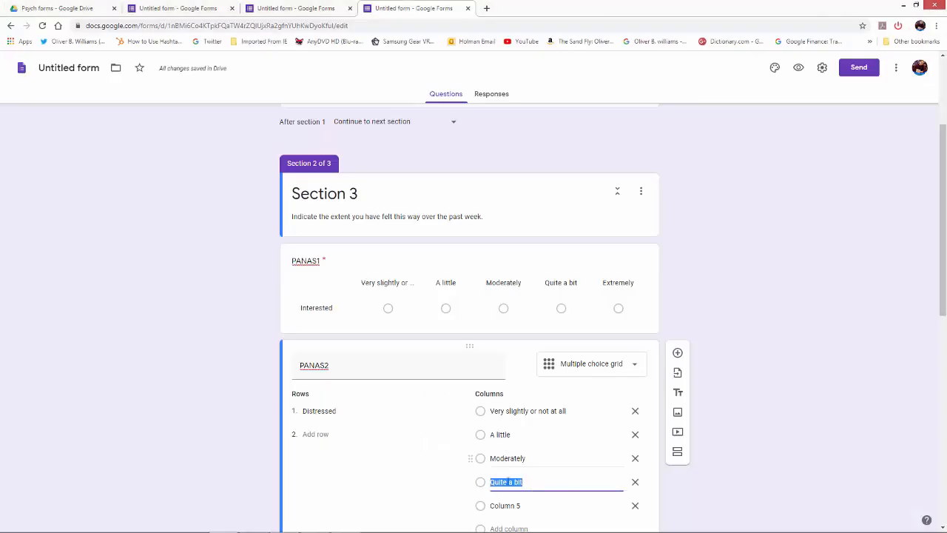
left_click(511, 505)
left_click(515, 506)
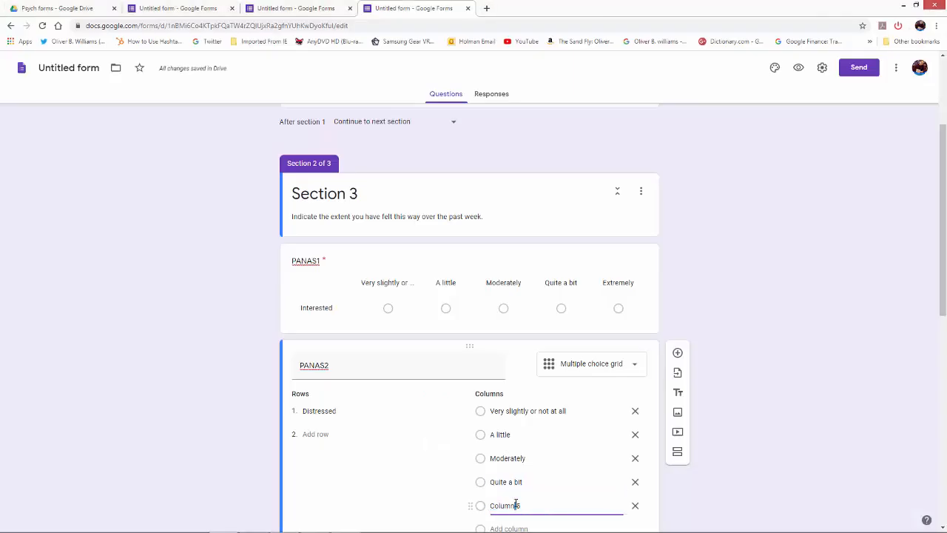
double_click(514, 506)
left_click_drag(529, 506, 486, 509)
right_click(498, 506)
left_click(522, 388)
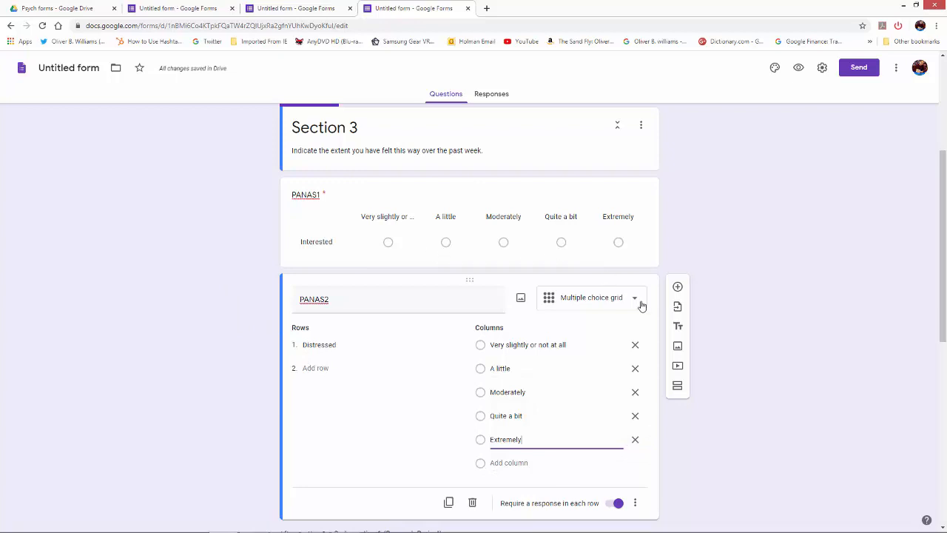
Preview the form, answer the first question with Option 1 to reach Section 3, and return to editing the form.
left_click(798, 68)
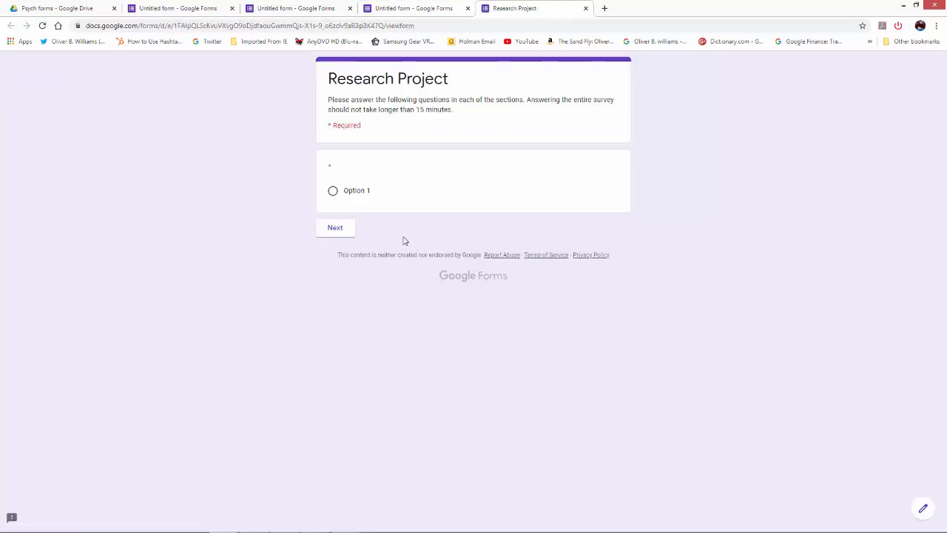
left_click(334, 227)
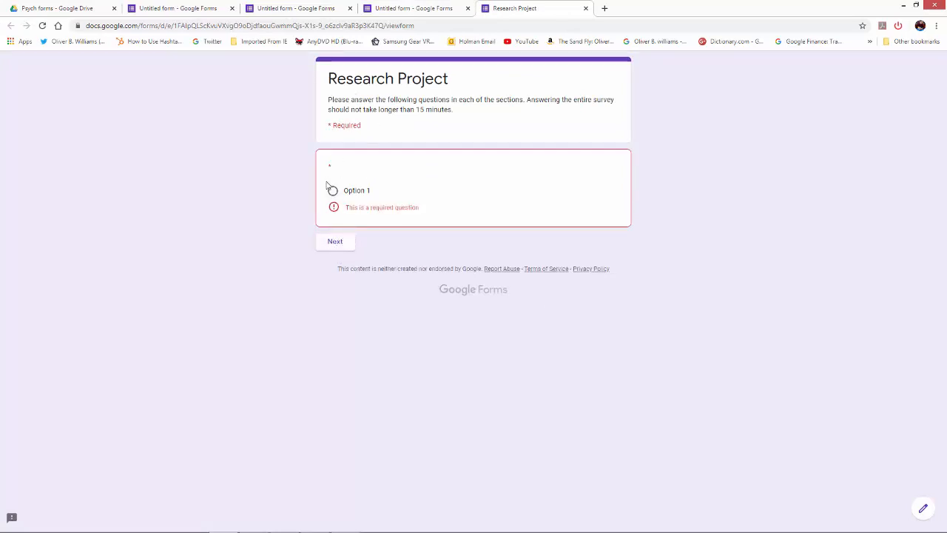
left_click(332, 191)
left_click(335, 227)
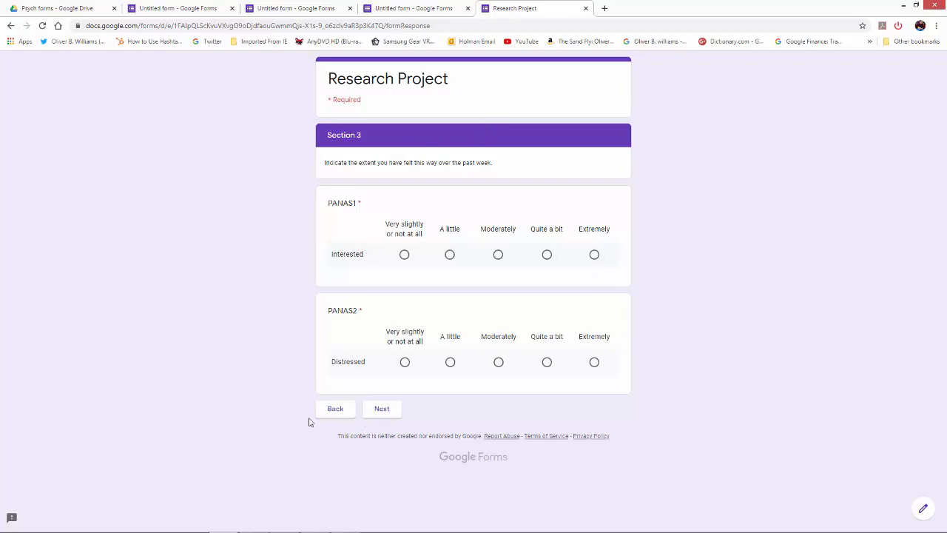
left_click(923, 508)
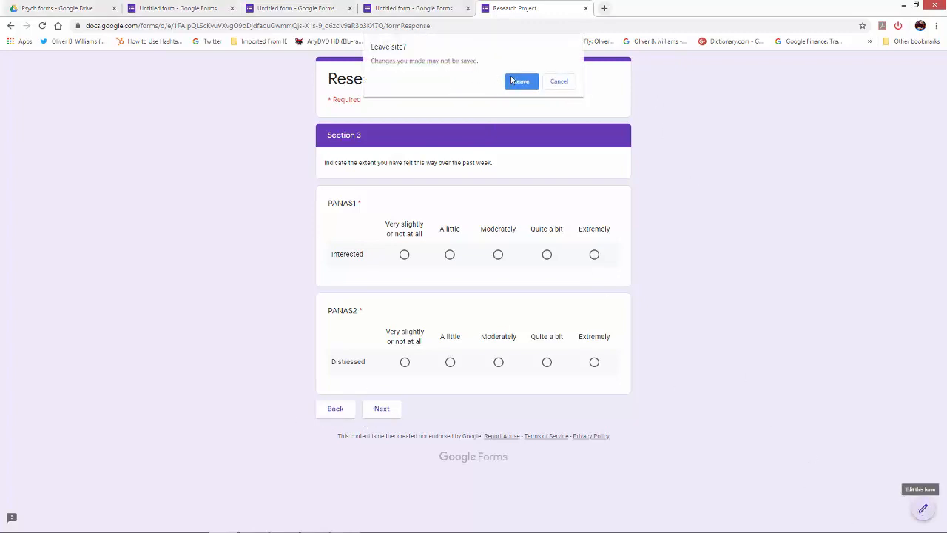
left_click(519, 82)
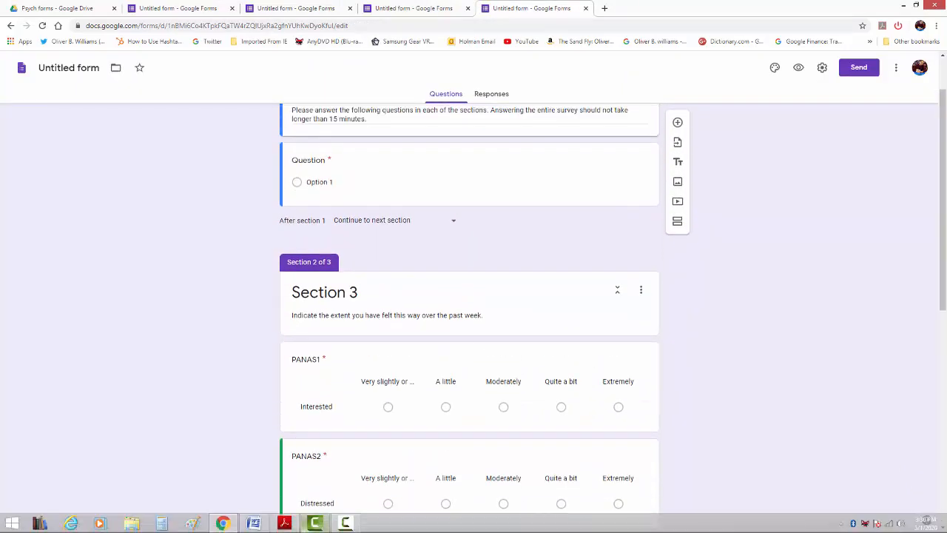
Switch to PANAS.pdf in Acrobat Reader and review the list of PANAS items in the questionnaire table.
left_click(284, 524)
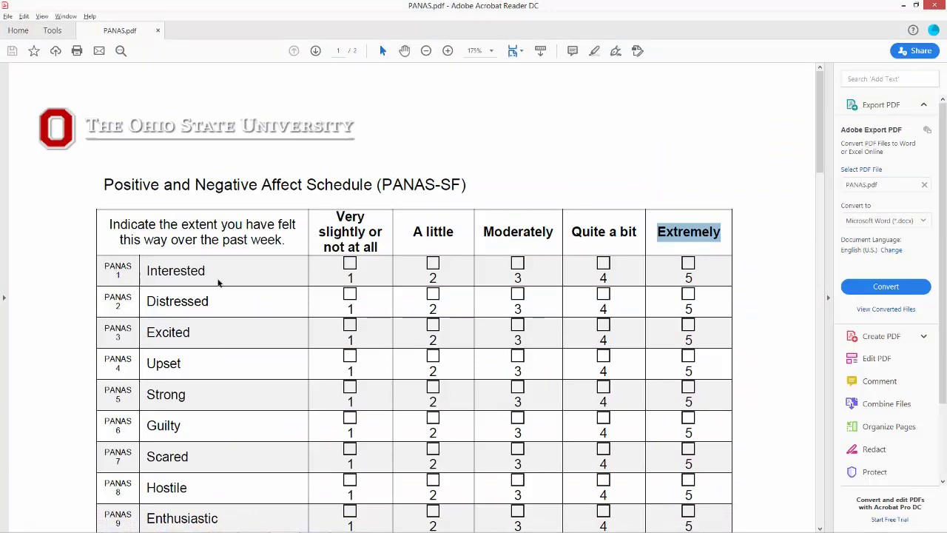
left_click(237, 274)
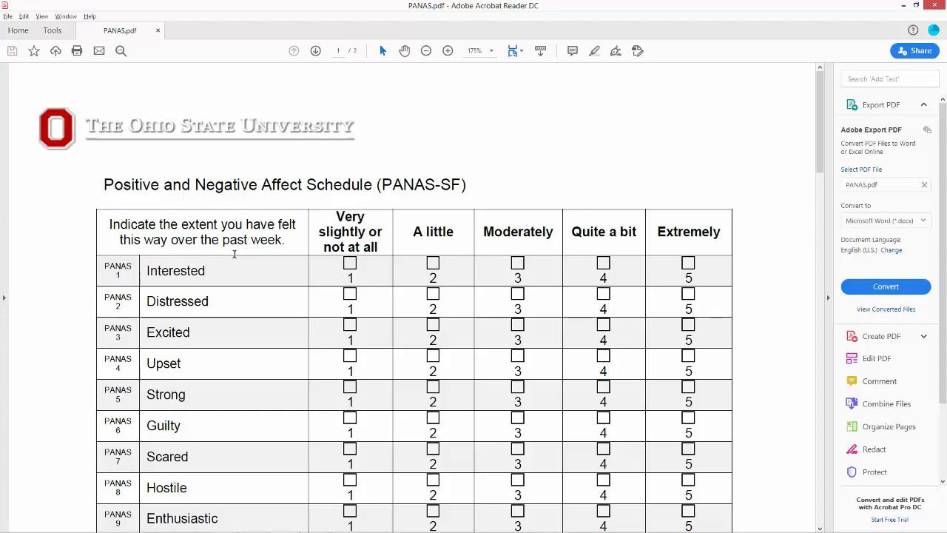
scroll(215, 292, "down", 5)
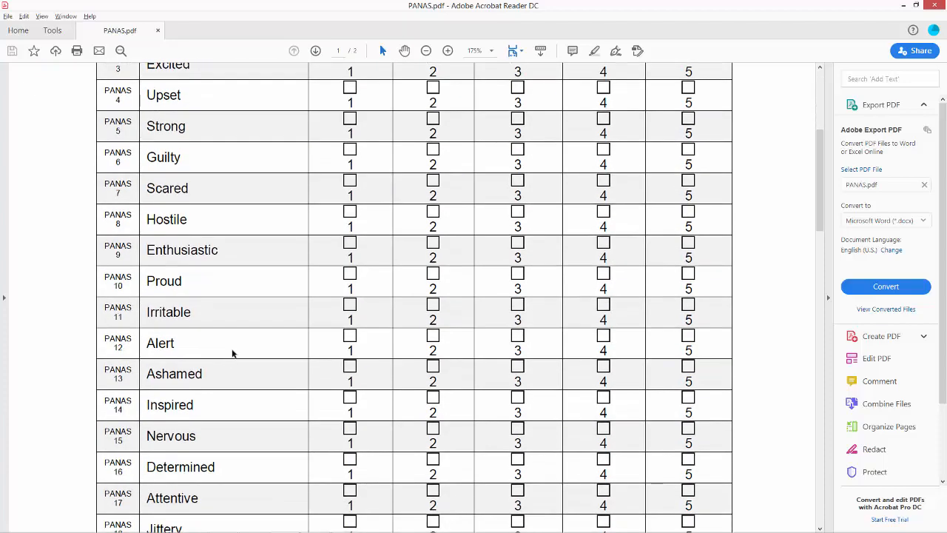
scroll(233, 414, "down", 5)
scroll(224, 414, "up", 5)
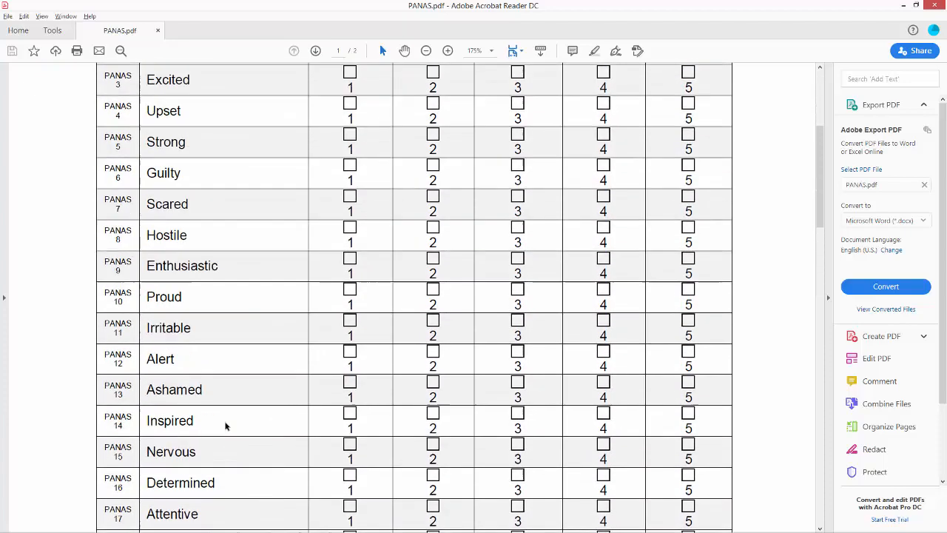
scroll(225, 426, "up", 5)
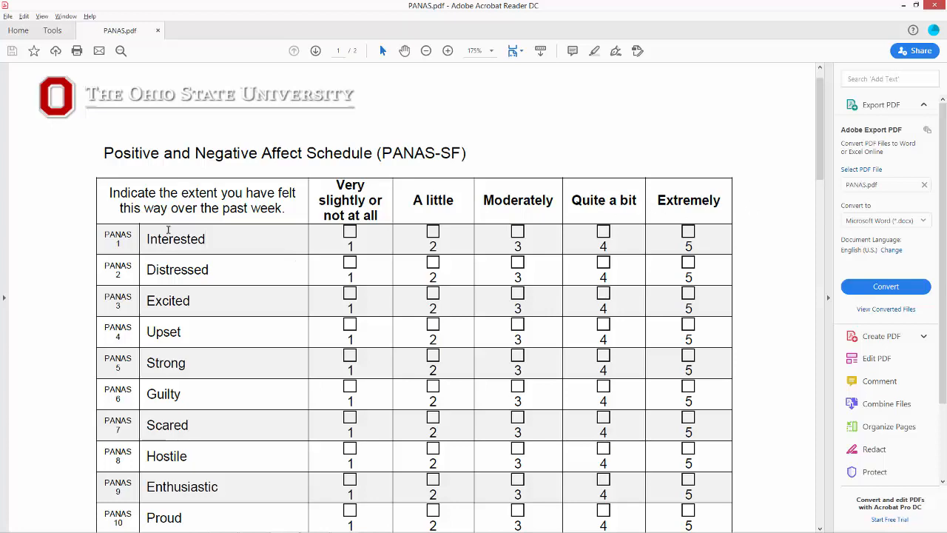
scroll(252, 393, "down", 6)
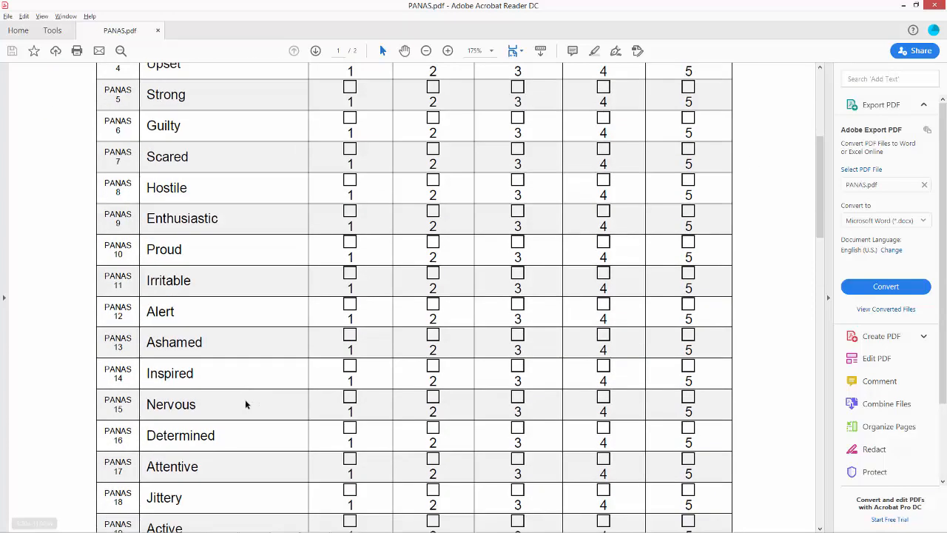
Switch to the Google Forms editor, add a section after section 1, and title it PANAS.
key("alt+Tab")
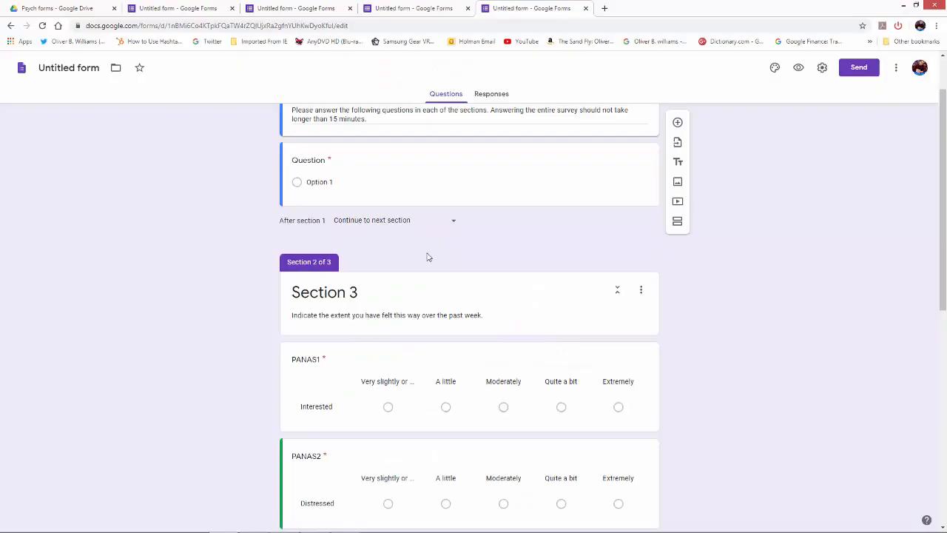
scroll(475, 277, "up", 1)
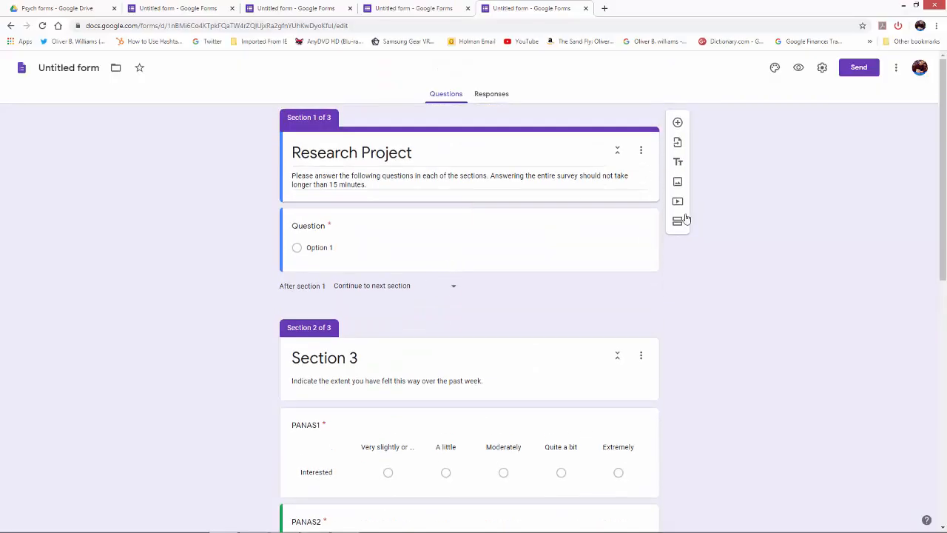
left_click(678, 224)
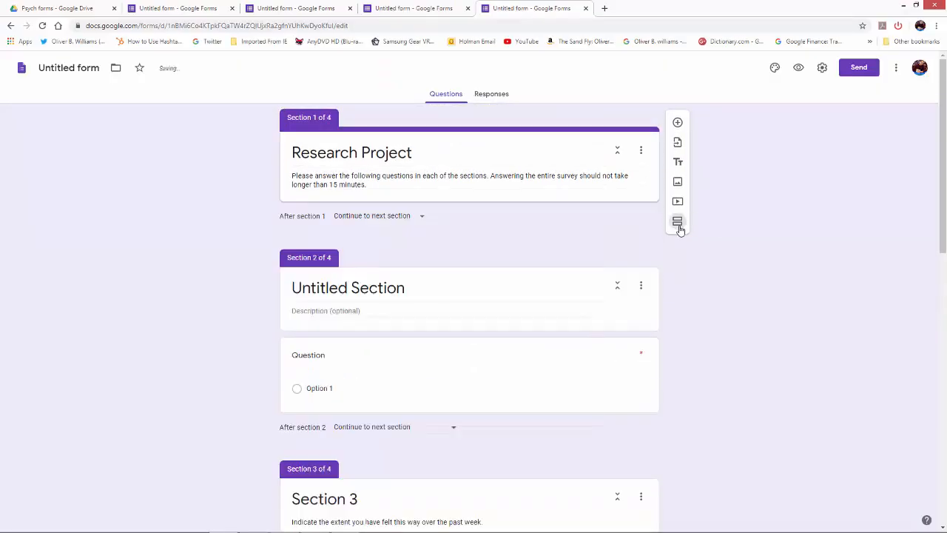
left_click(320, 287)
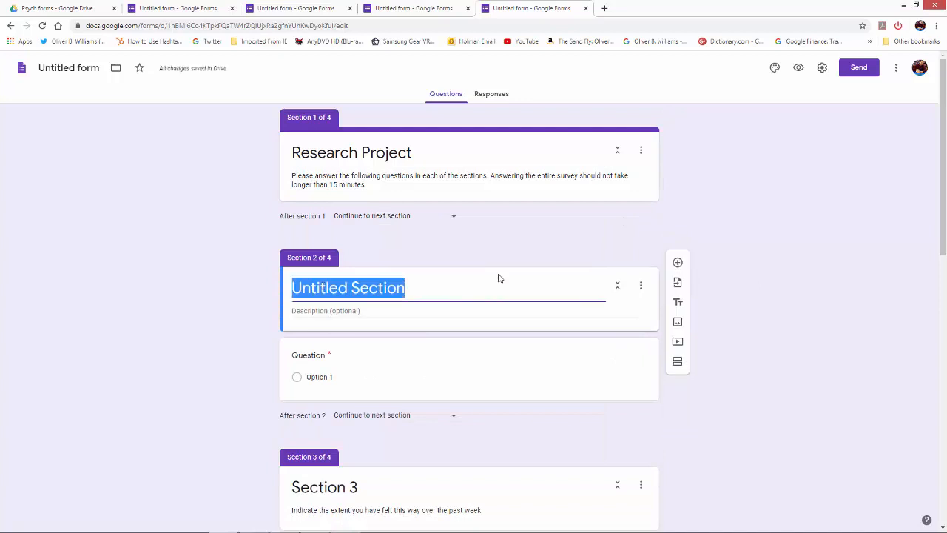
type("PAN")
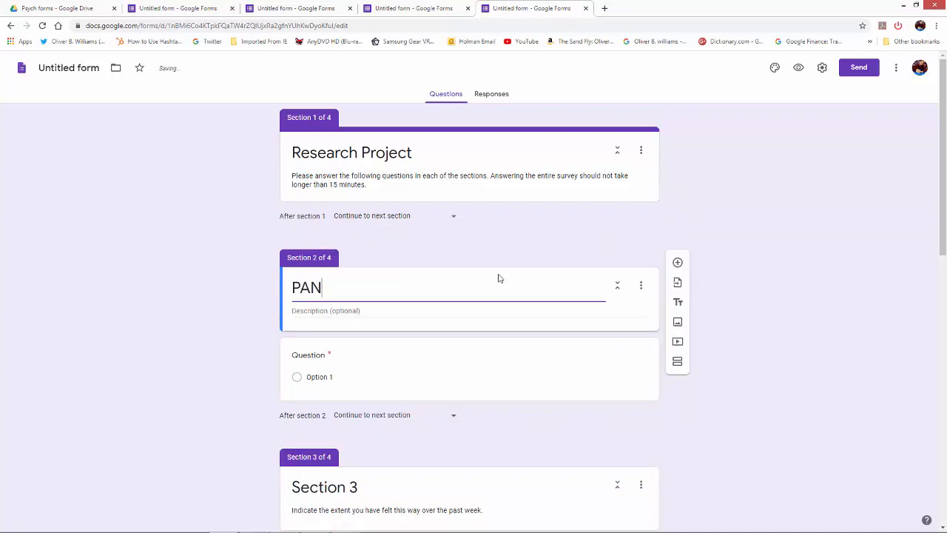
type("AS")
left_click(350, 309)
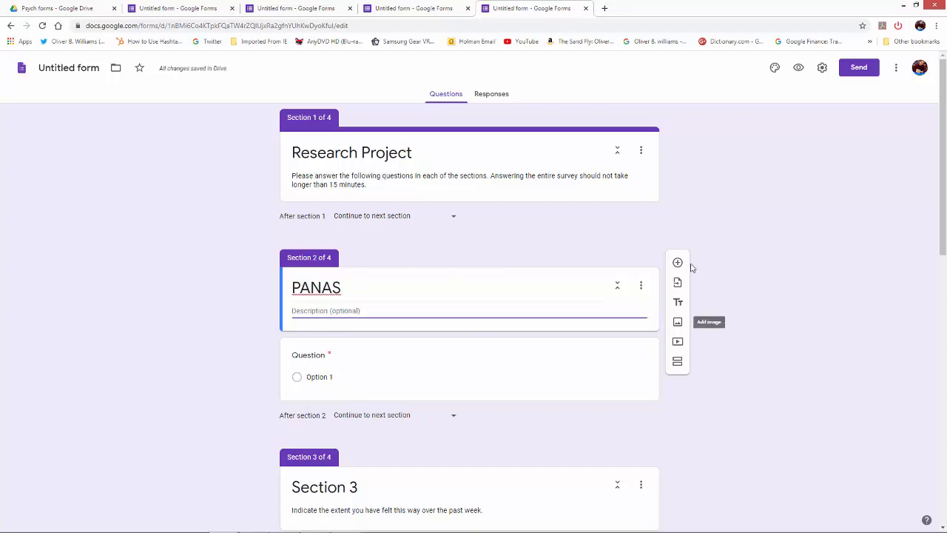
Change the question in the PANAS section to a multiple choice grid and label its first row 20.
left_click(326, 377)
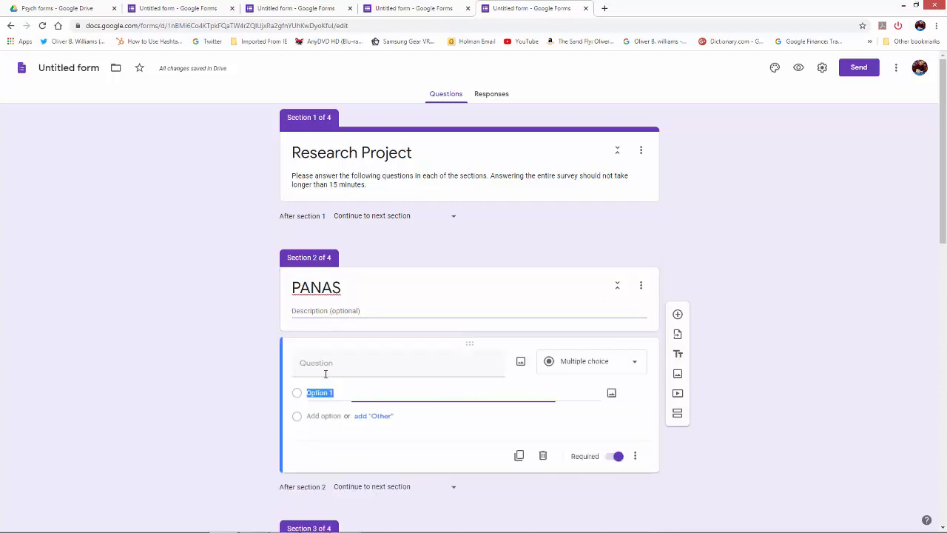
left_click(637, 365)
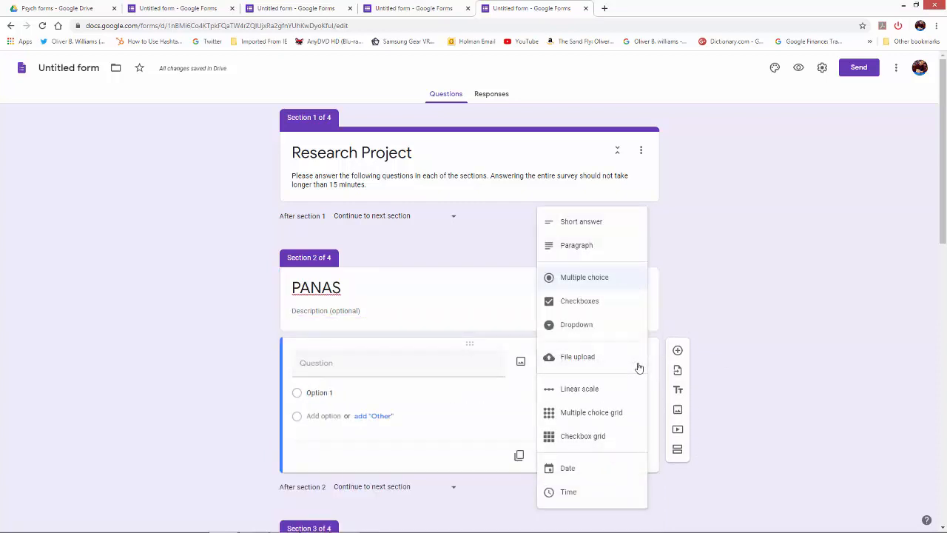
left_click(592, 413)
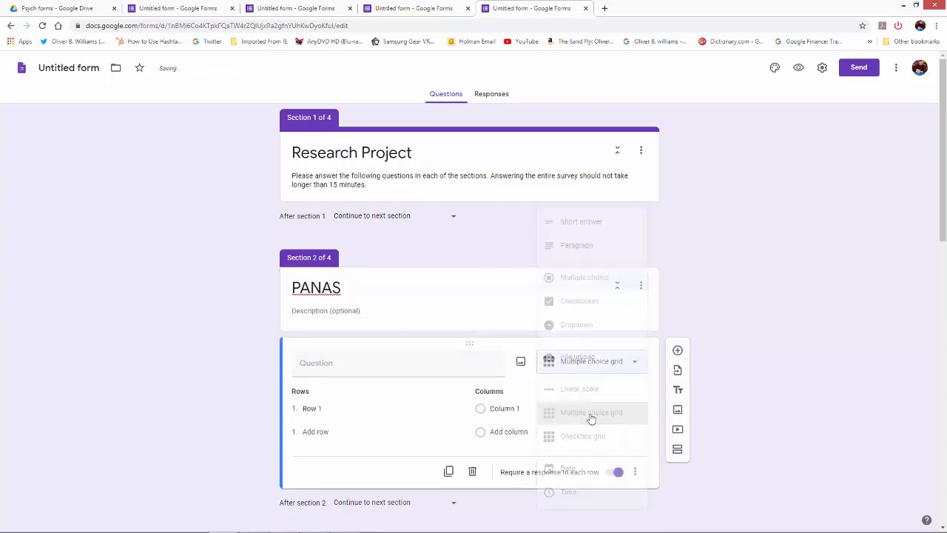
left_click(323, 414)
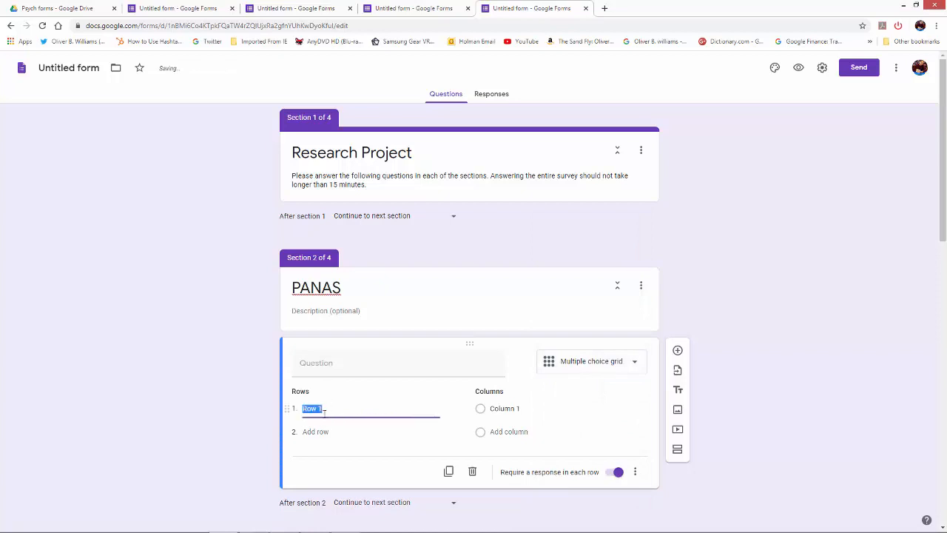
type("20")
Add columns 2 through 6 with their default labels to the grid in the PANAS section.
left_click(497, 408)
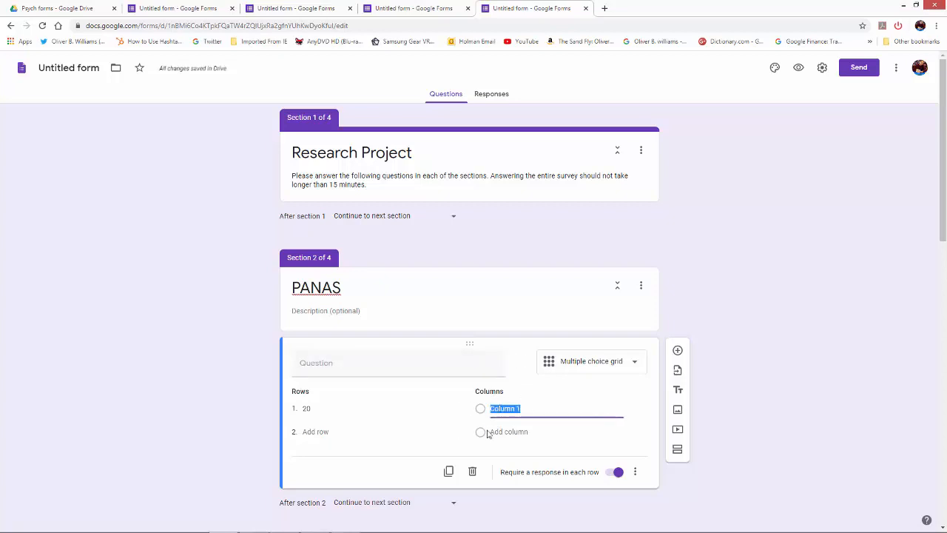
left_click(493, 432)
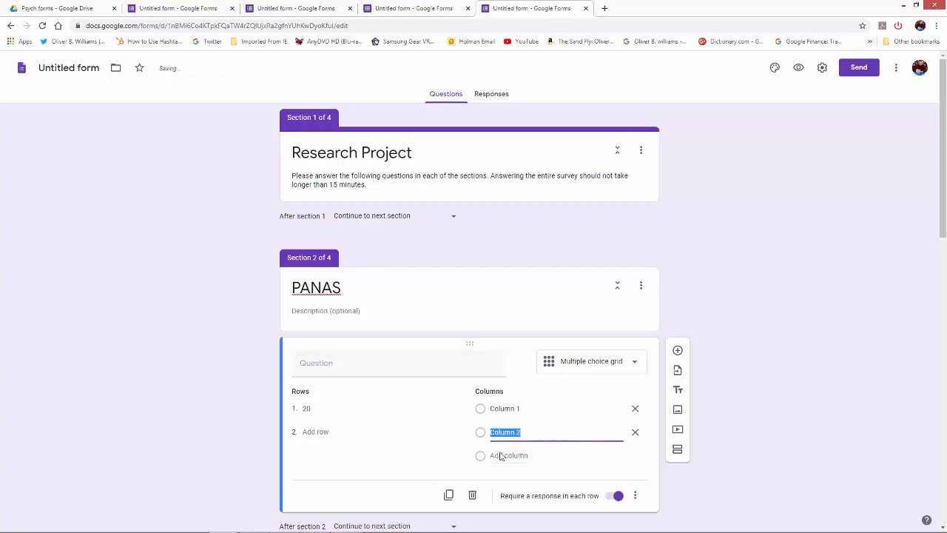
left_click(499, 455)
left_click(519, 478)
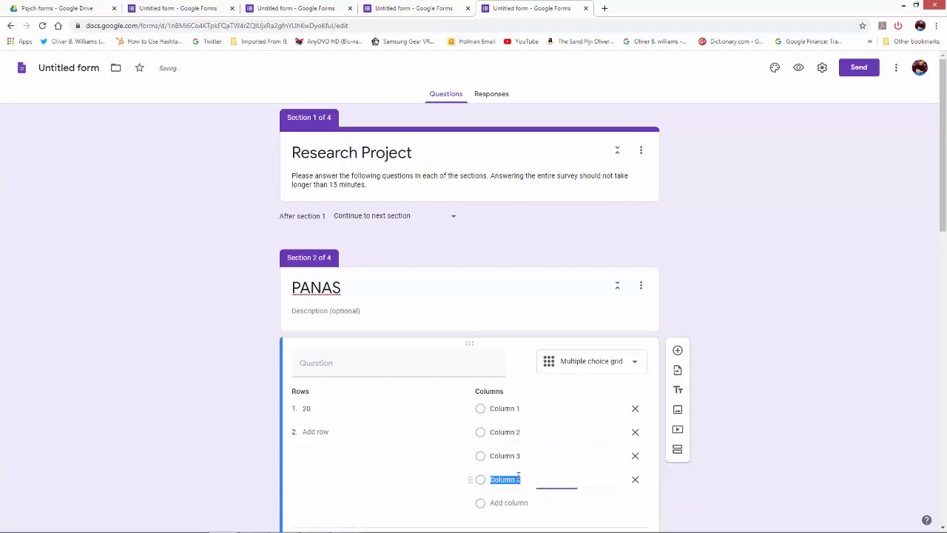
scroll(548, 442, "down", 2)
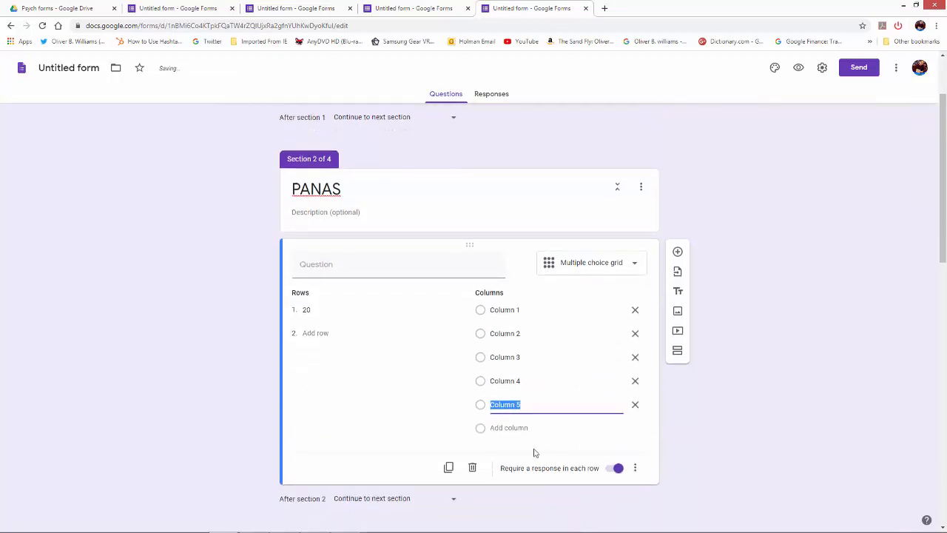
left_click(518, 430)
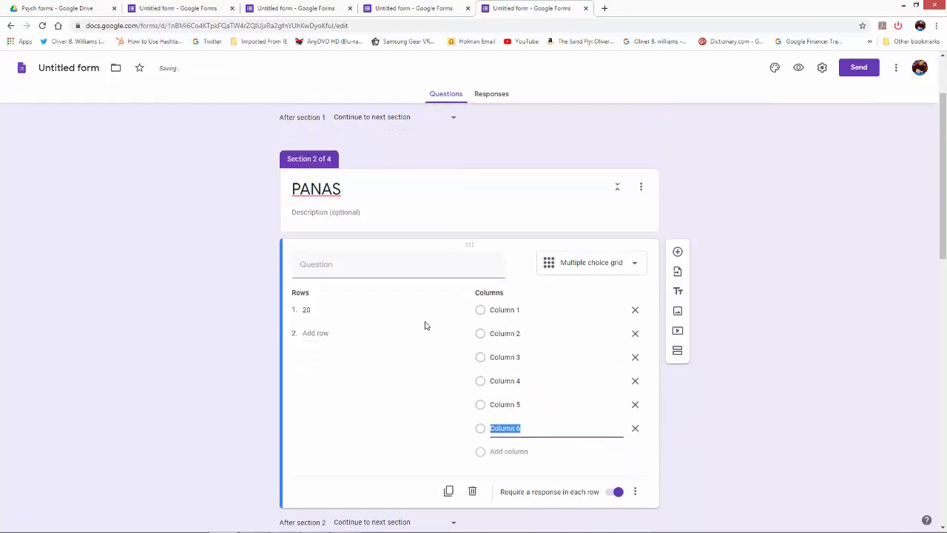
Add rows 2 through 20 with their default labels to the grid in the PANAS section.
left_click(307, 310)
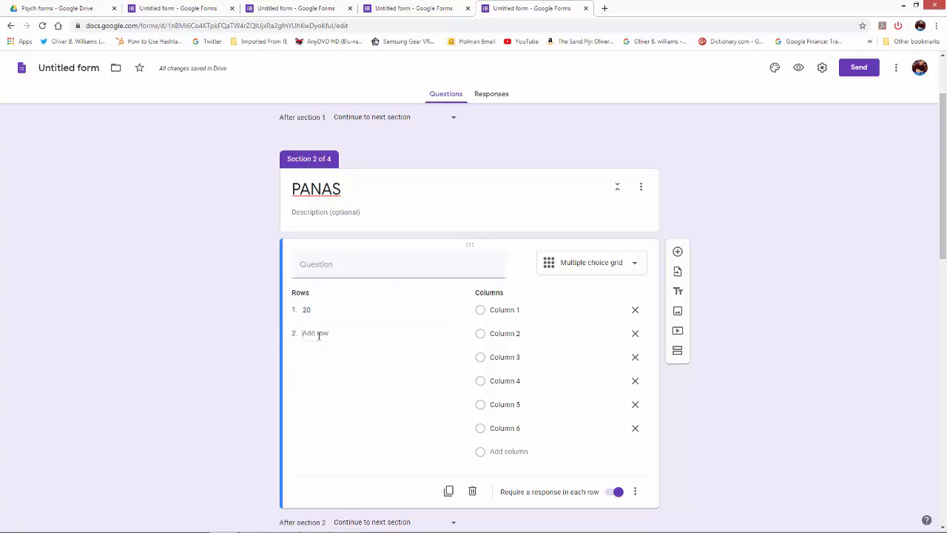
left_click(318, 333)
left_click(319, 357)
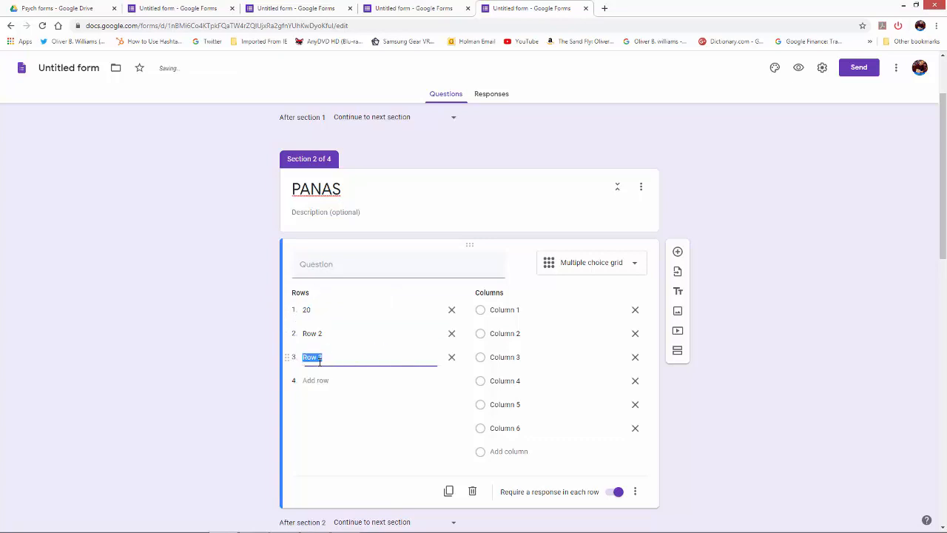
left_click(316, 381)
scroll(317, 380, "down", 2)
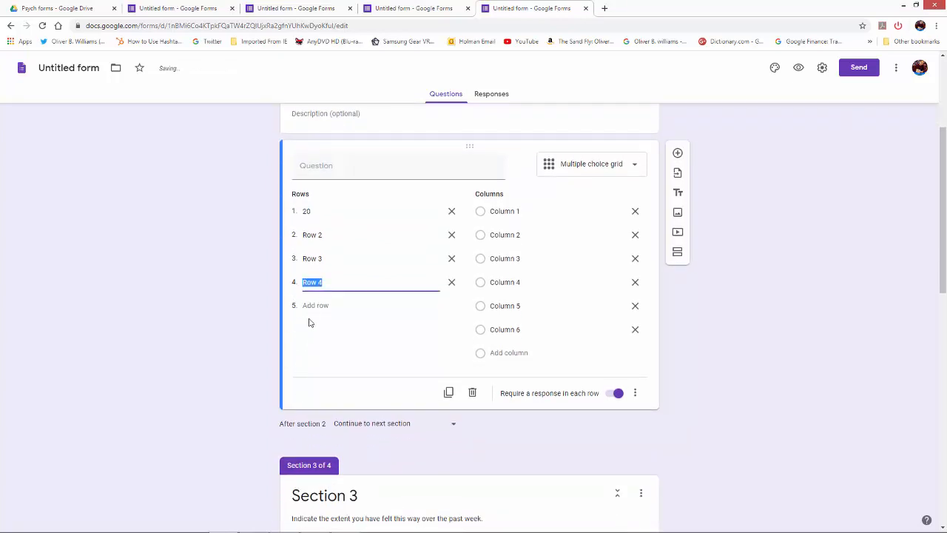
left_click(308, 304)
scroll(306, 303, "down", 1)
left_click(306, 264)
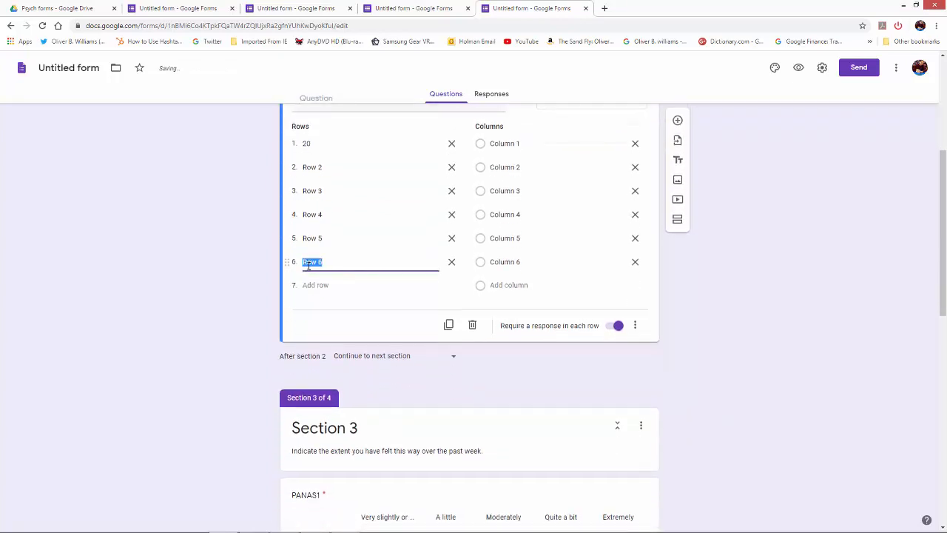
scroll(308, 202, "down", 1)
left_click(308, 190)
scroll(309, 199, "down", 1)
left_click(308, 148)
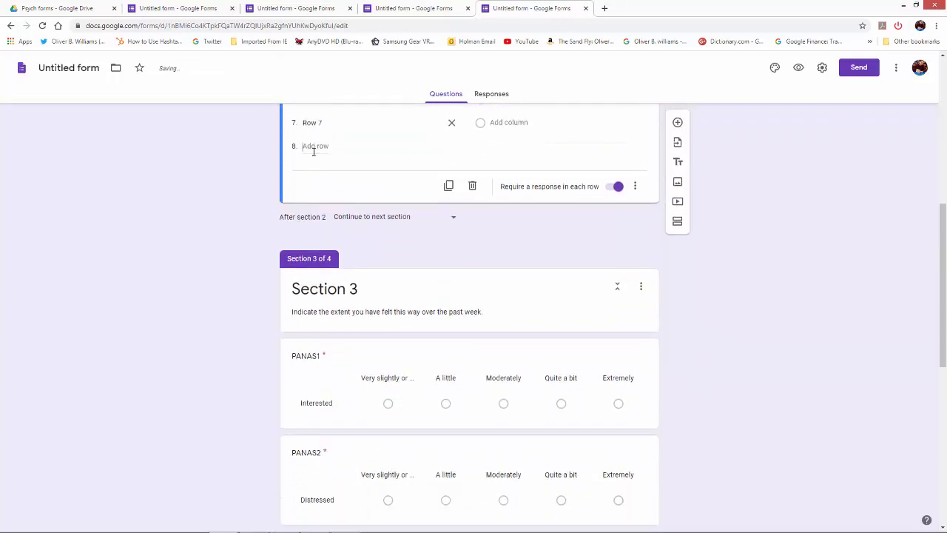
scroll(330, 185, "down", 1)
scroll(331, 185, "down", 1)
scroll(328, 184, "up", 2)
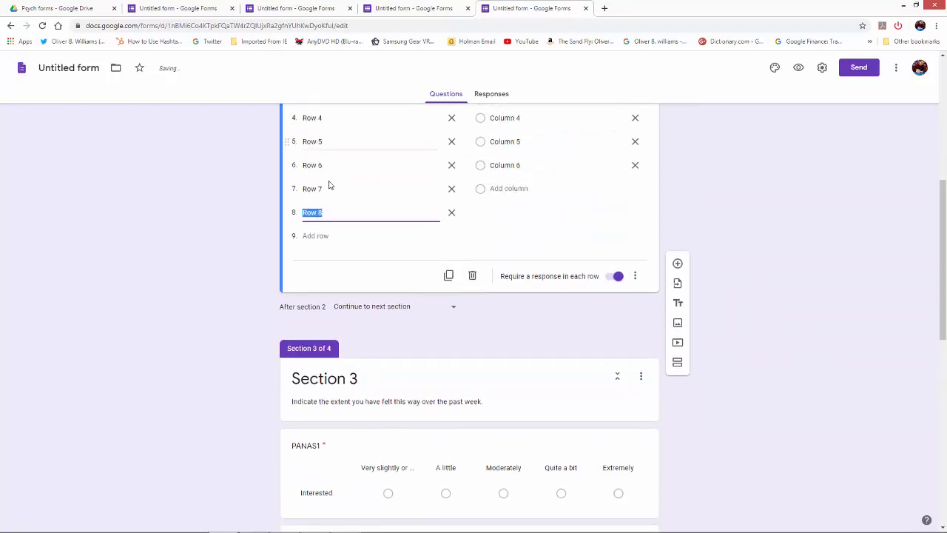
left_click(325, 236)
scroll(329, 235, "down", 1)
scroll(326, 288, "up", 2)
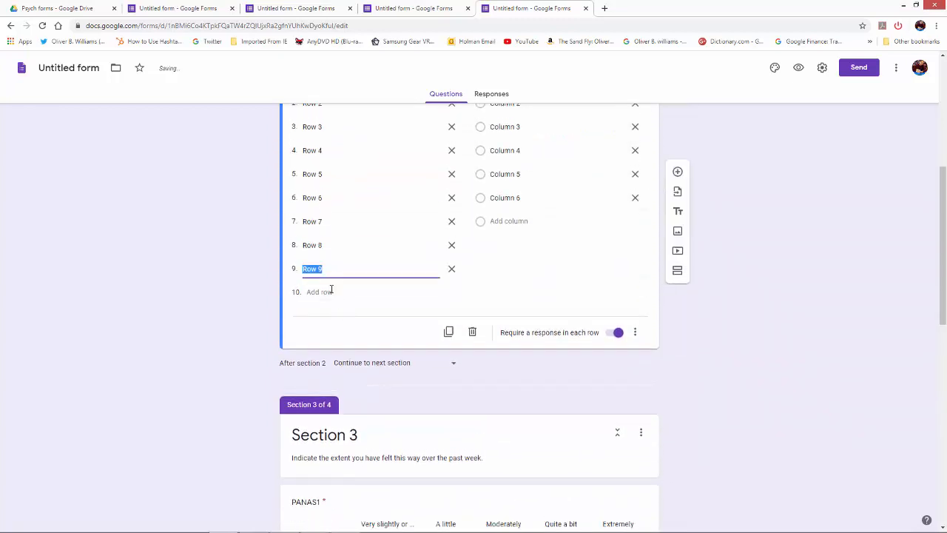
left_click(323, 296)
scroll(321, 296, "down", 1)
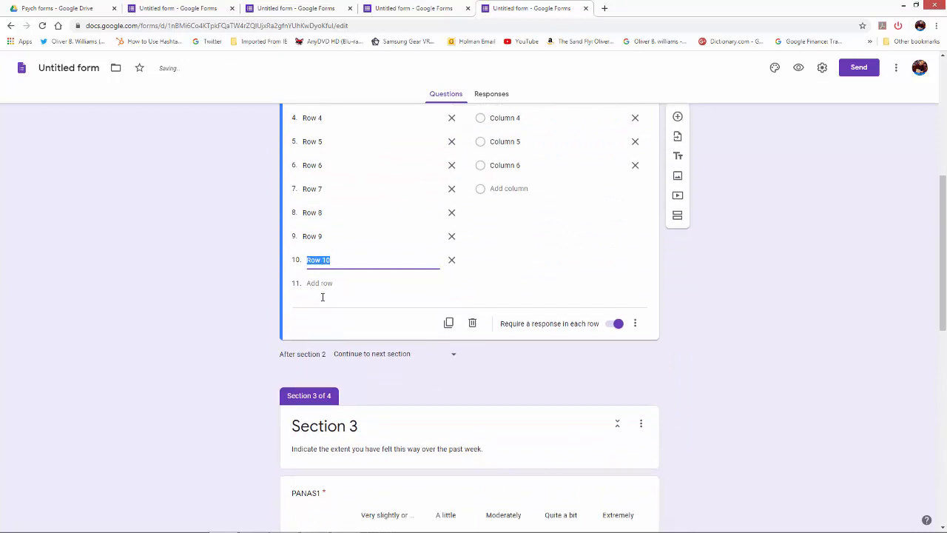
scroll(494, 241, "up", 2)
left_click(320, 382)
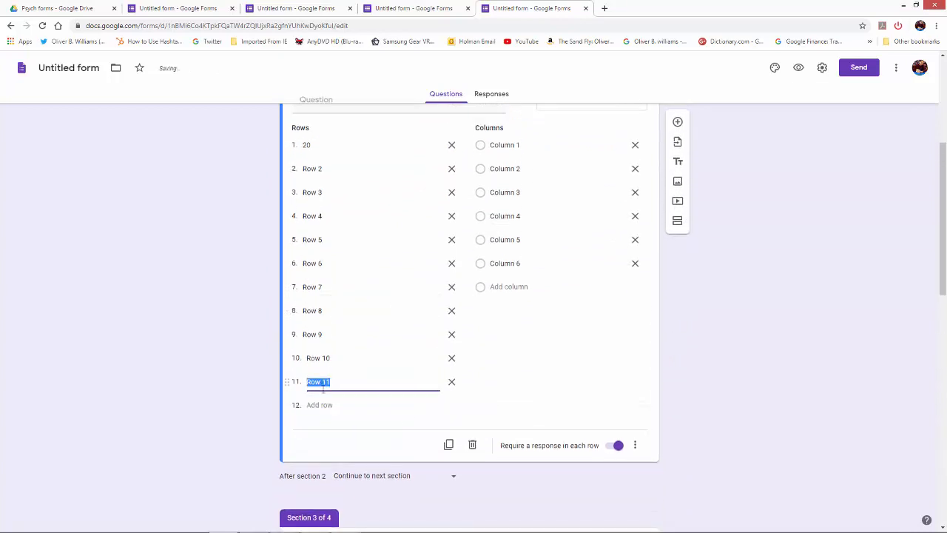
scroll(322, 319, "down", 1)
left_click(323, 309)
scroll(325, 310, "down", 1)
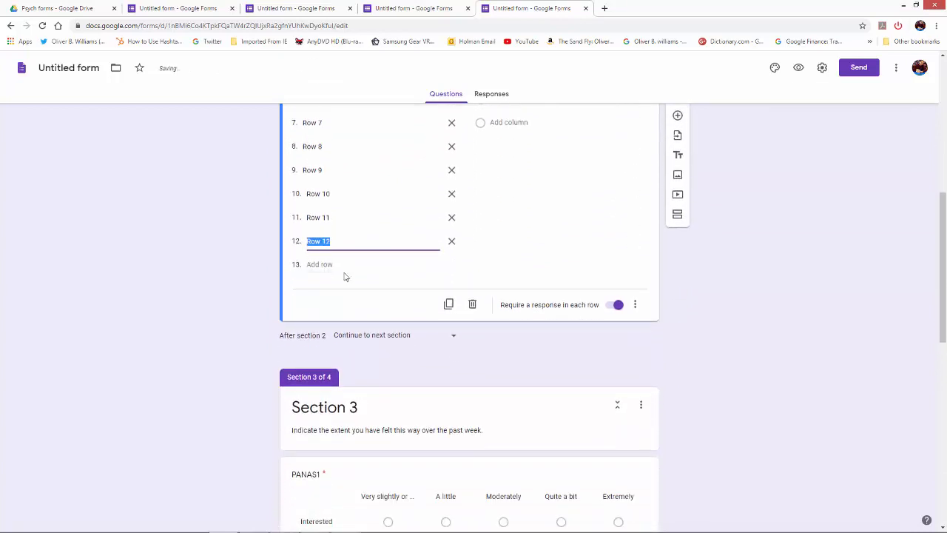
left_click(332, 268)
left_click(313, 264)
scroll(333, 296, "up", 2)
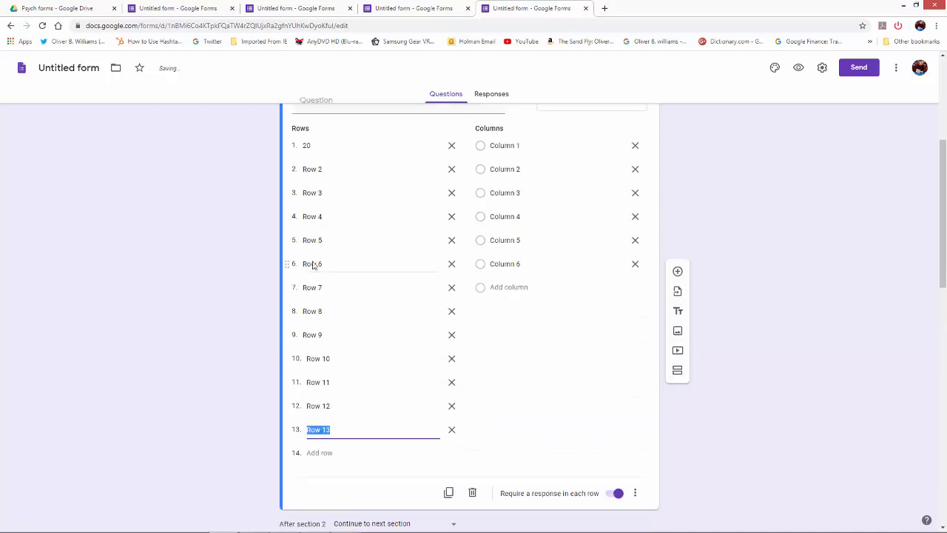
scroll(335, 319, "down", 2)
left_click(324, 321)
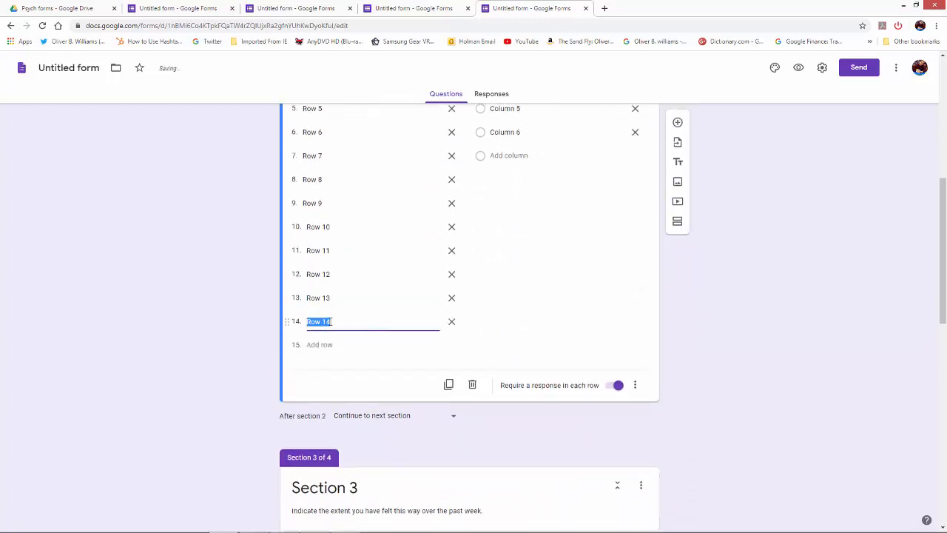
scroll(328, 256, "down", 1)
left_click(319, 244)
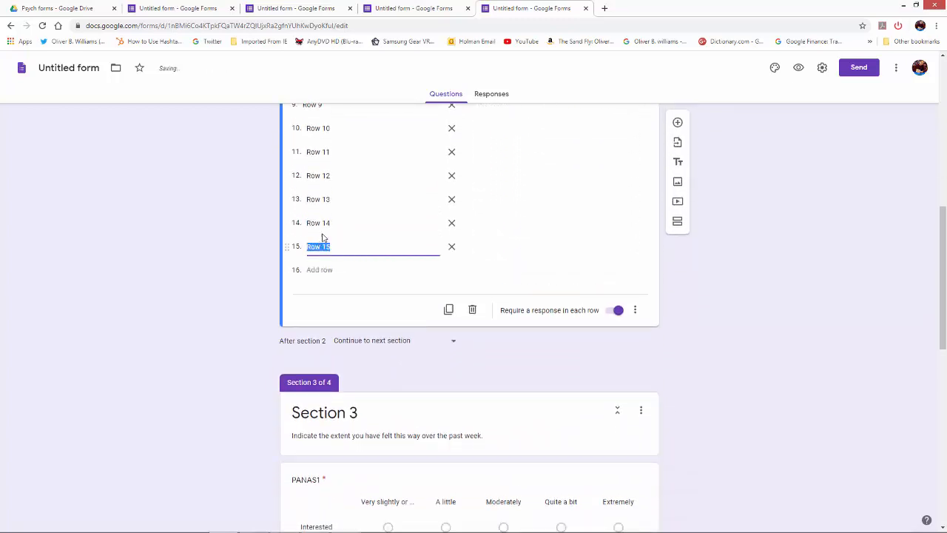
scroll(321, 239, "down", 1)
left_click(322, 237)
scroll(324, 239, "down", 1)
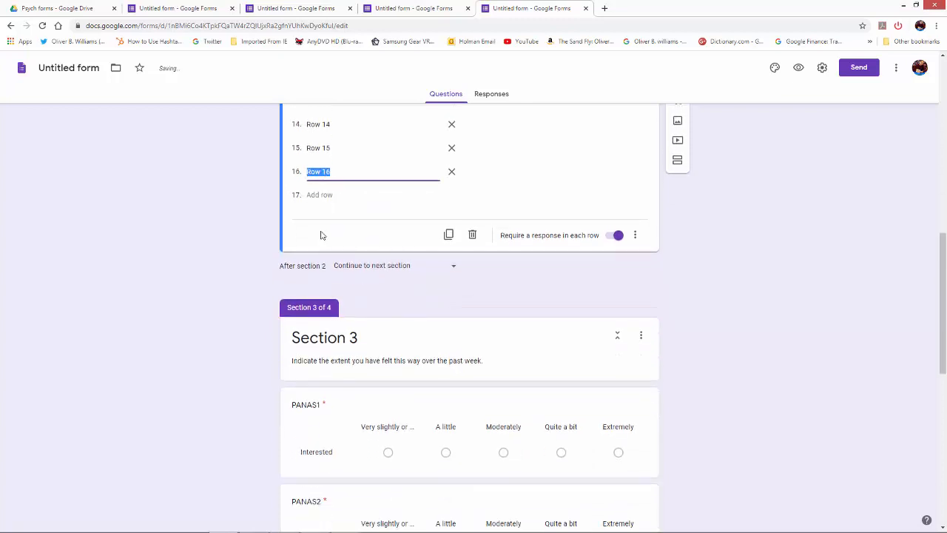
left_click(316, 196)
scroll(315, 199, "down", 1)
scroll(318, 190, "up", 1)
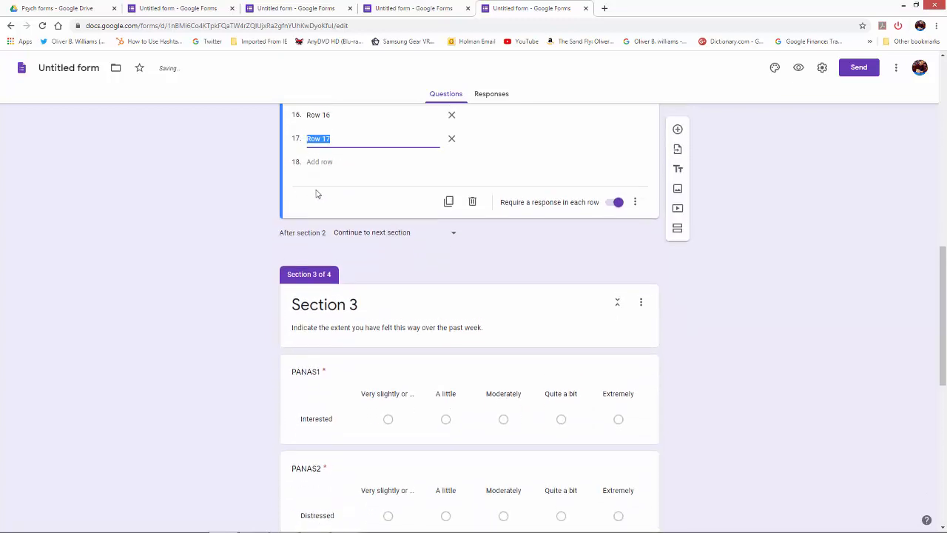
left_click(322, 249)
scroll(323, 250, "down", 1)
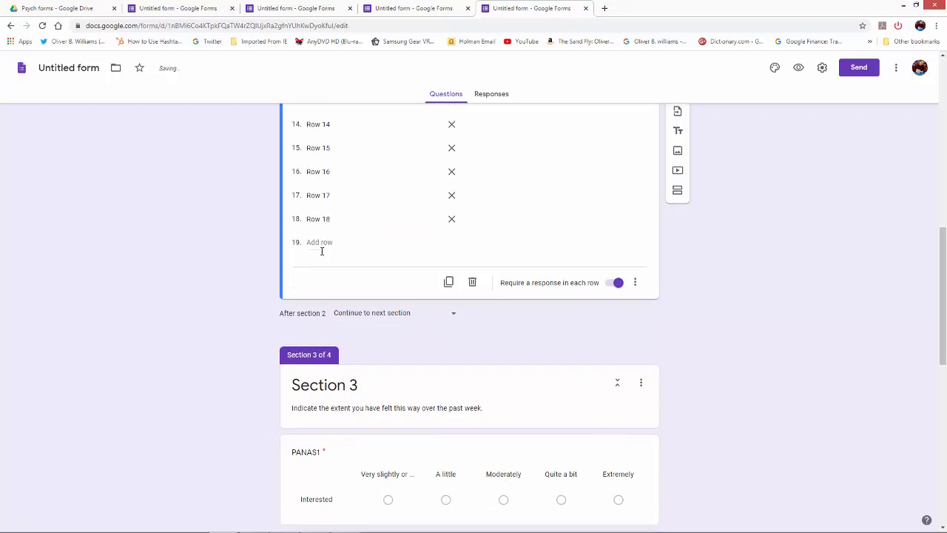
left_click(323, 250)
left_click(315, 265)
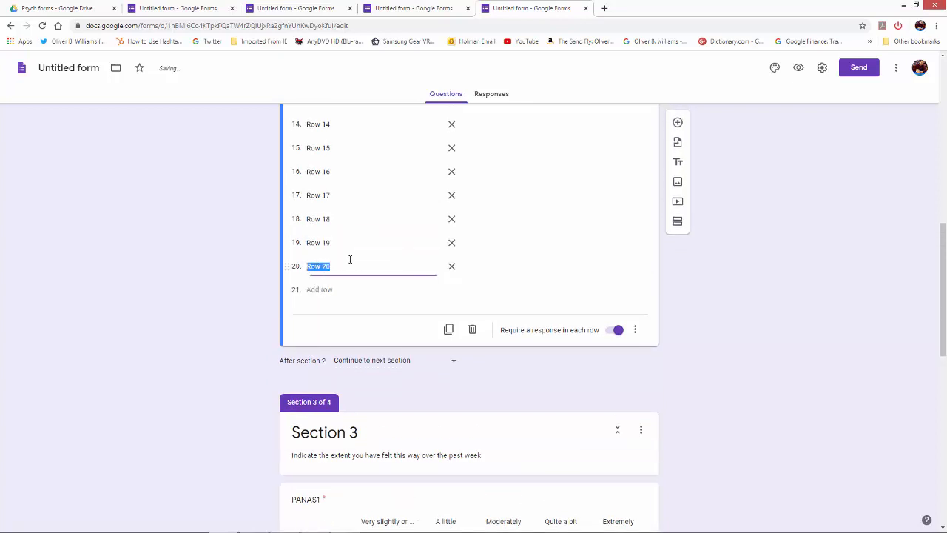
left_click(301, 293)
left_click(309, 273)
left_click(344, 290)
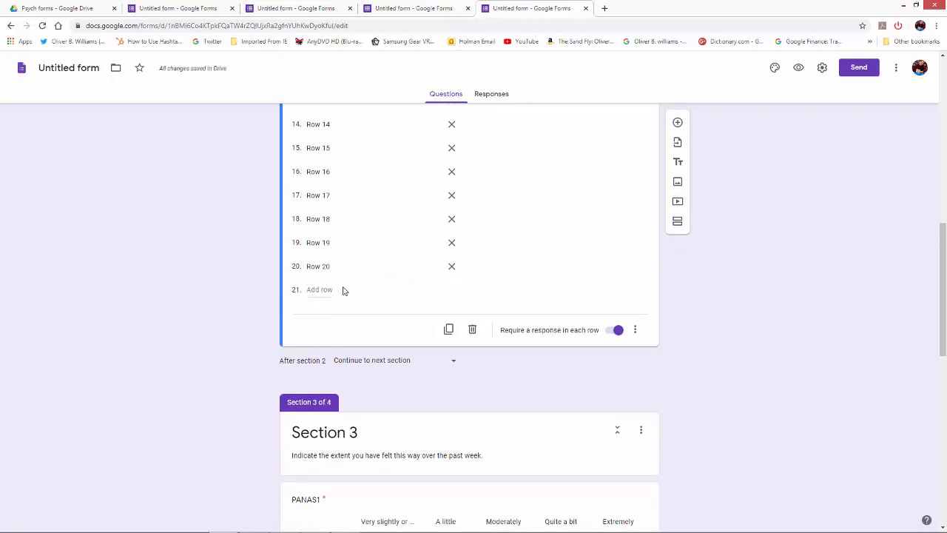
left_click(330, 292)
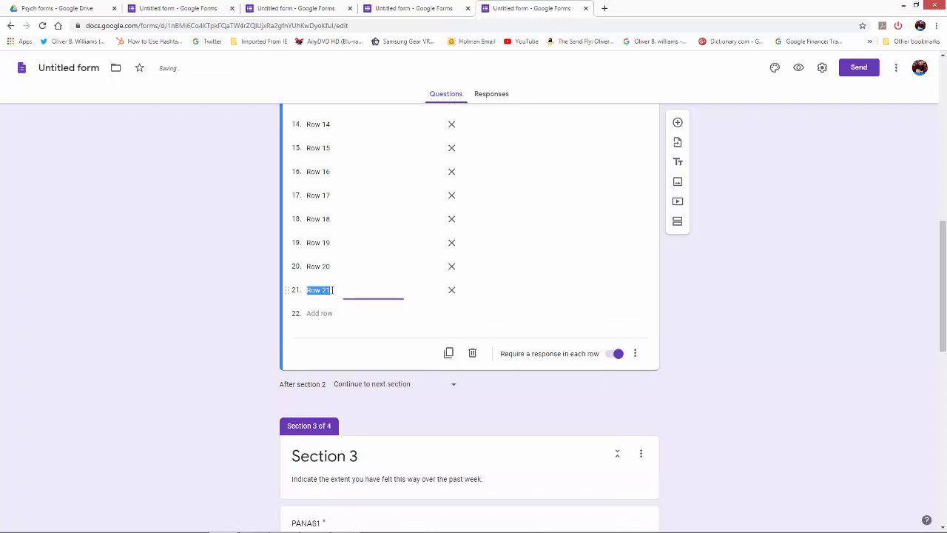
left_click(453, 292)
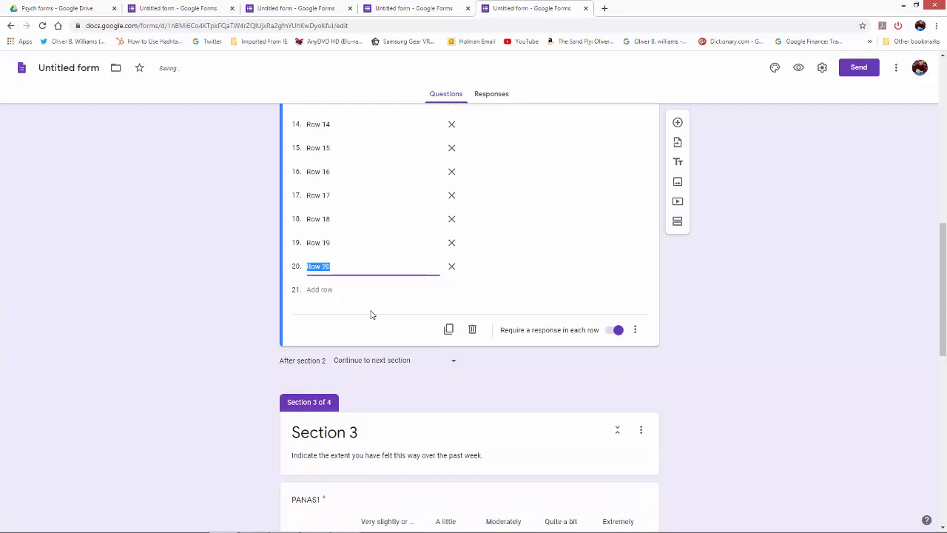
Copy "Interested" from PANAS.pdf in Acrobat Reader and paste it over the first row label of the Google Forms grid.
scroll(577, 274, "up", 6)
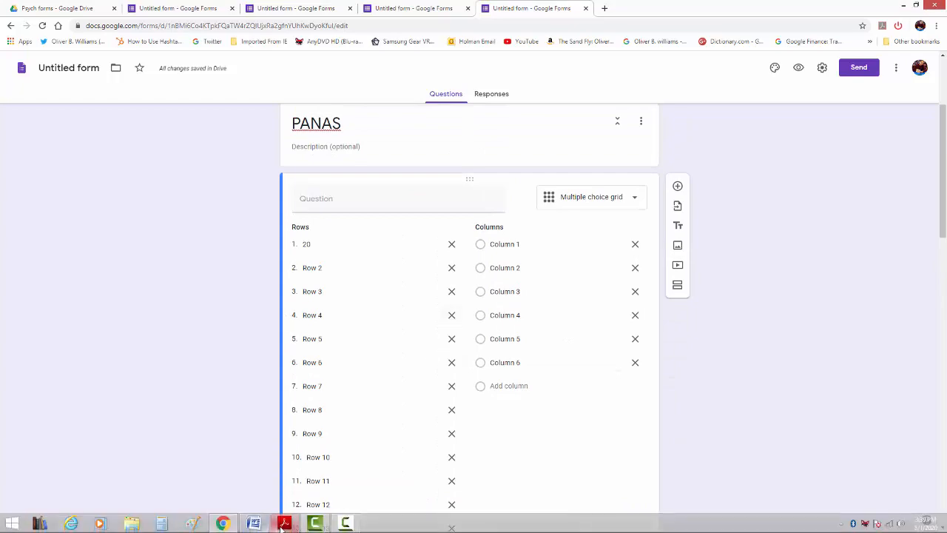
left_click(283, 524)
scroll(307, 190, "up", 3)
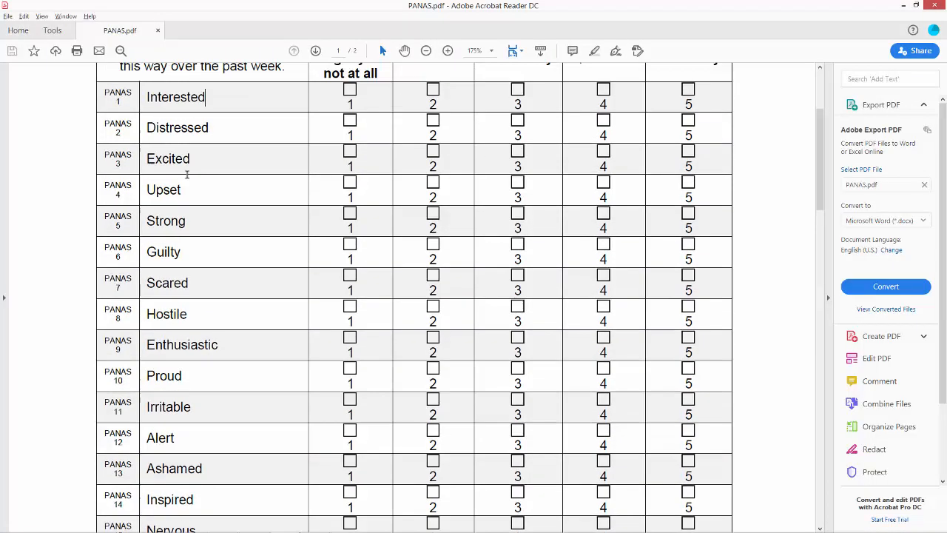
scroll(187, 174, "up", 2)
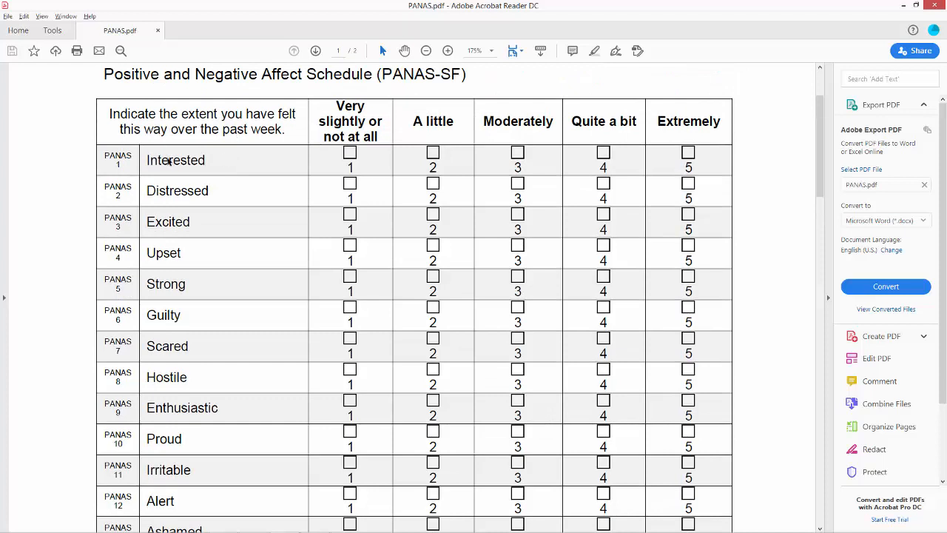
double_click(178, 162)
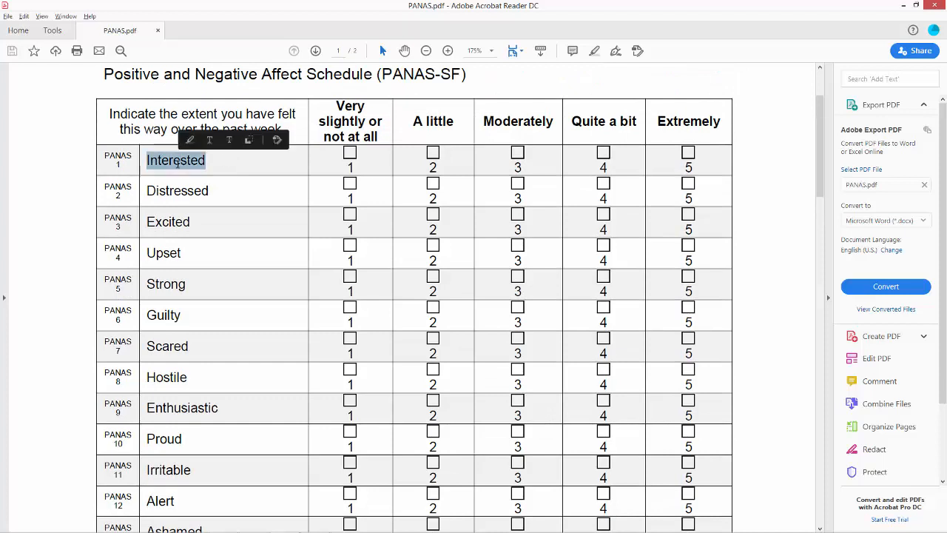
right_click(178, 161)
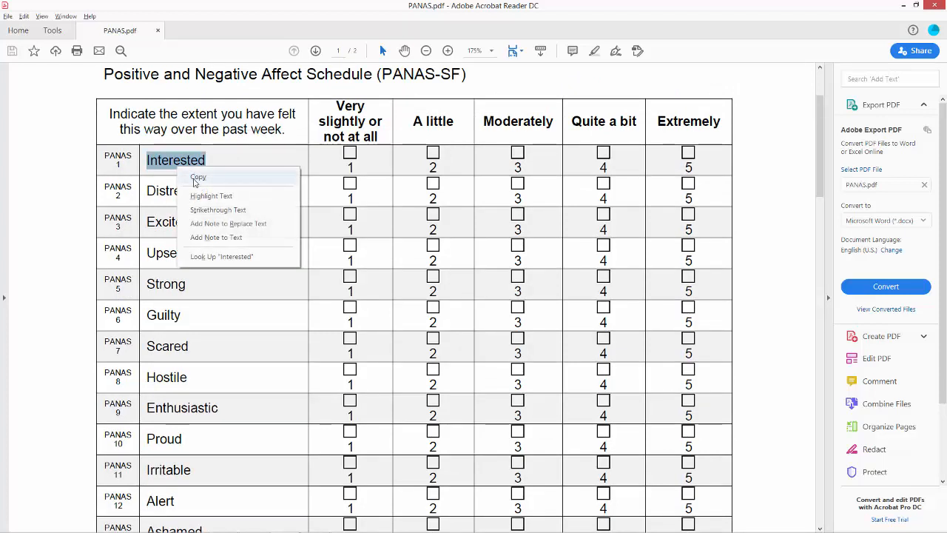
left_click(191, 176)
key("alt+Tab")
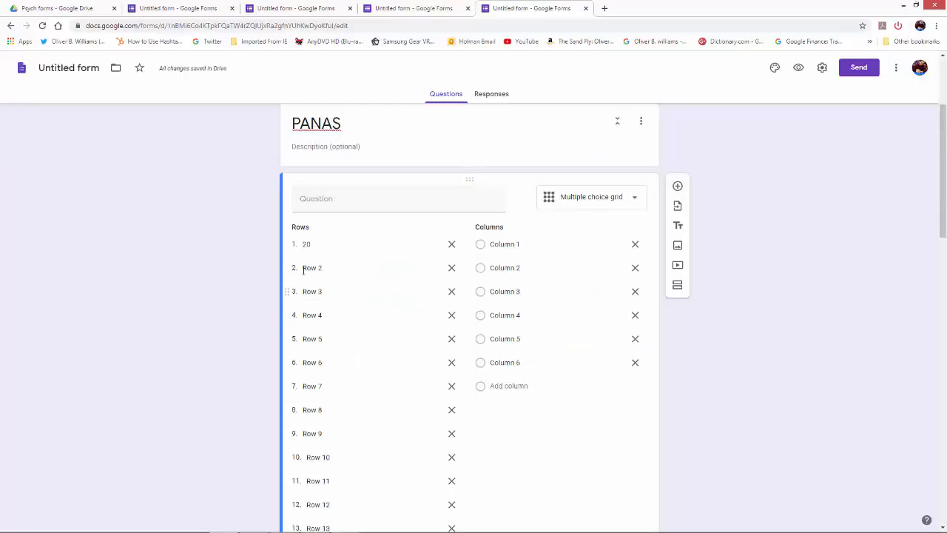
right_click(307, 245)
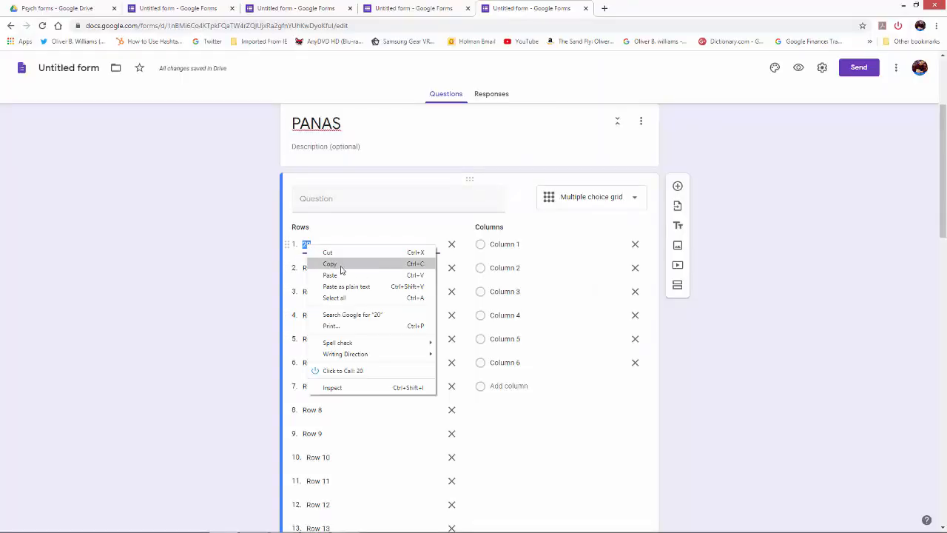
left_click(330, 275)
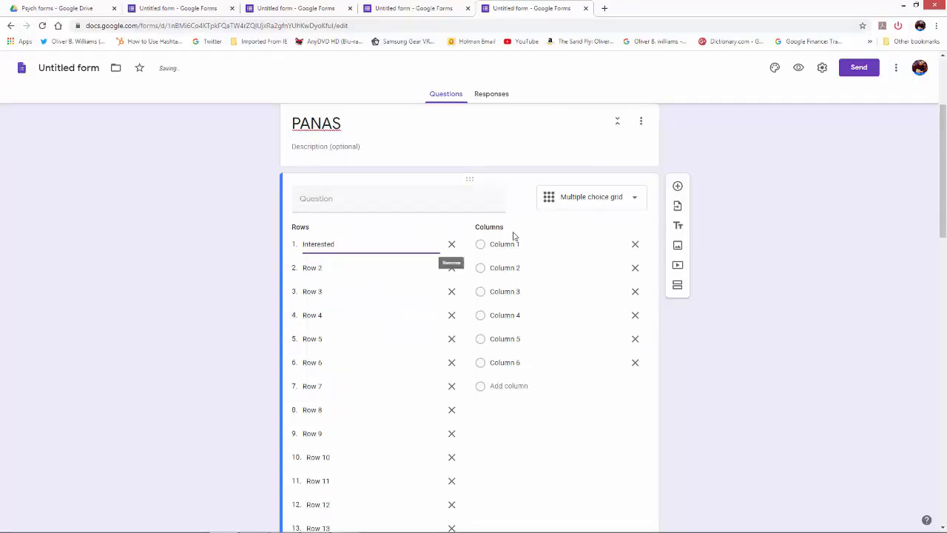
Copy the heading "Very slightly or not at all" from the PANAS PDF and paste it as the grid's first column label.
key("alt+Tab")
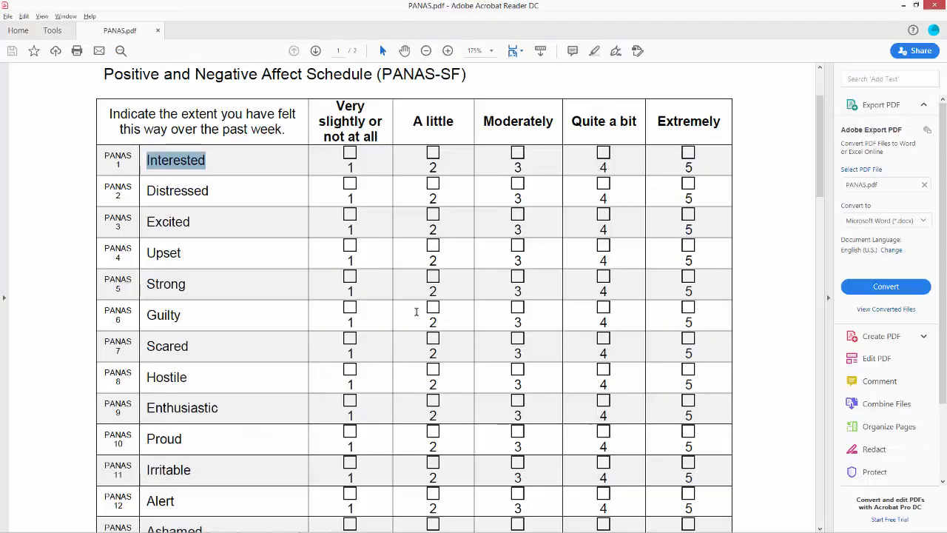
left_click_drag(380, 138, 335, 105)
right_click(356, 119)
left_click(368, 129)
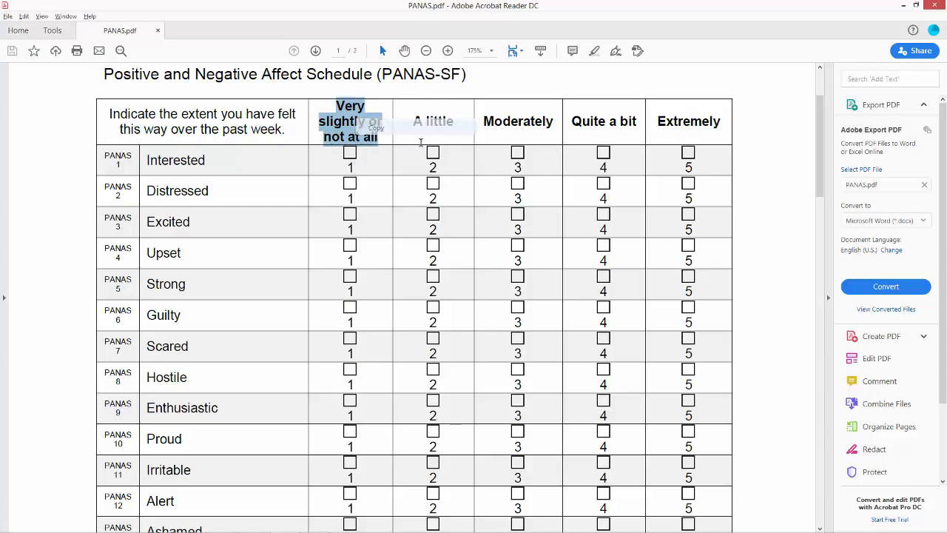
key("alt+Tab")
left_click(494, 244)
left_click(494, 244)
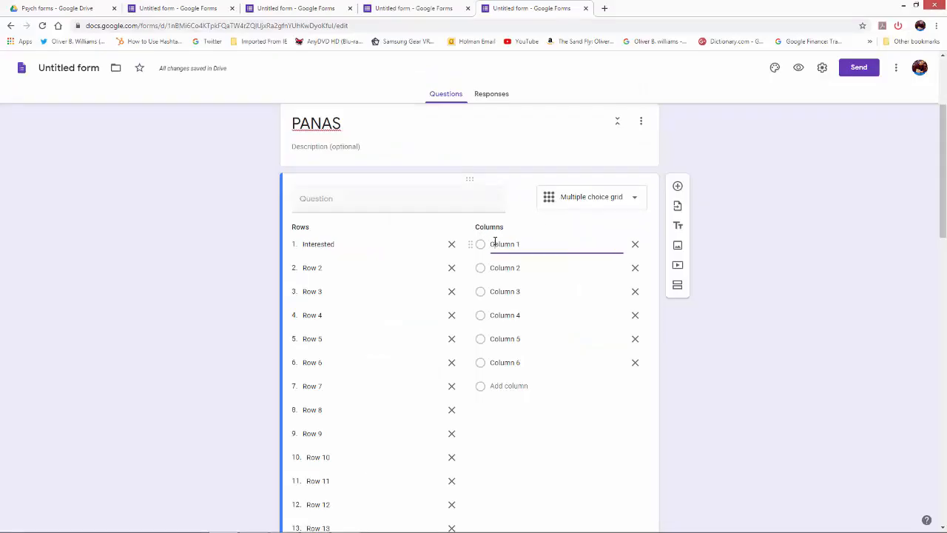
double_click(505, 243)
left_click(506, 244)
double_click(505, 243)
right_click(509, 244)
left_click(531, 237)
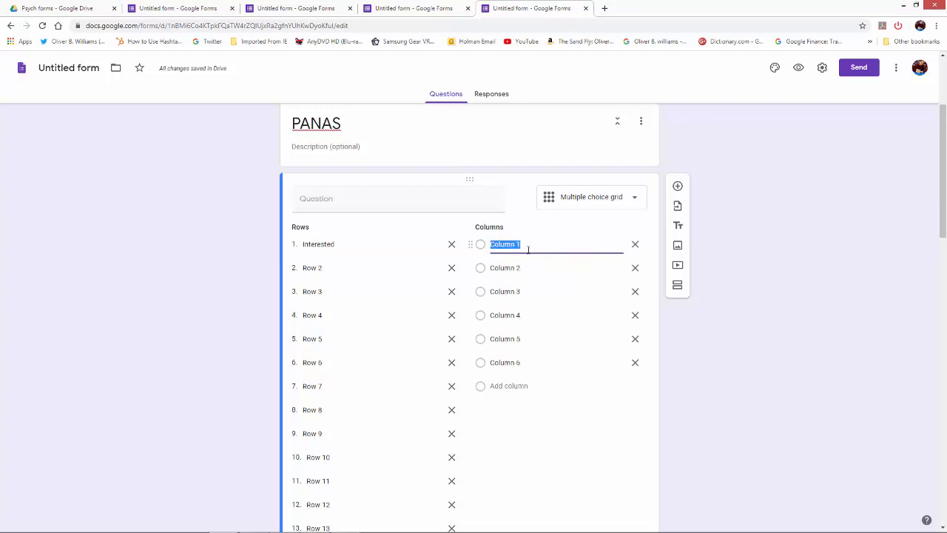
right_click(515, 241)
left_click(530, 270)
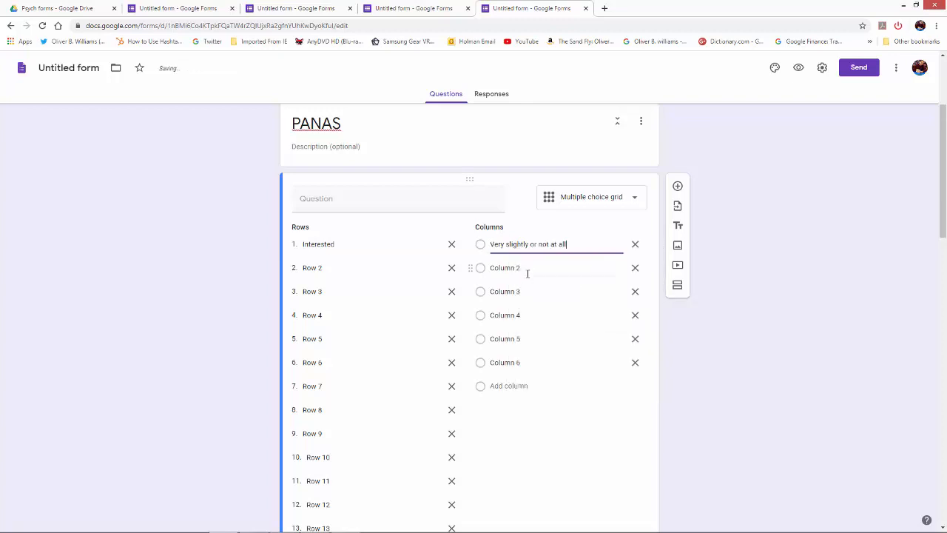
Copy the heading "A little" from the PANAS PDF and paste it over the Column 2 label in the form's grid.
key("alt+Tab")
left_click(439, 128)
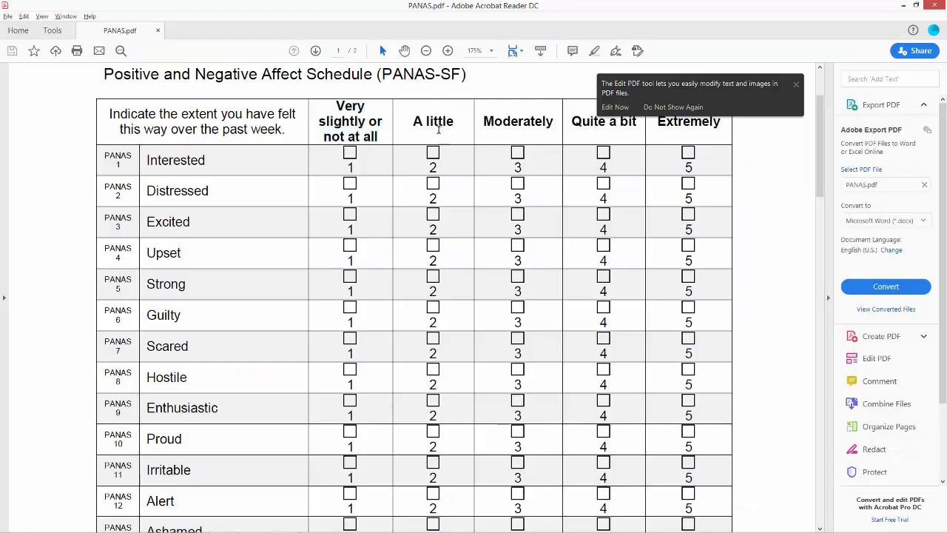
triple_click(438, 127)
right_click(440, 127)
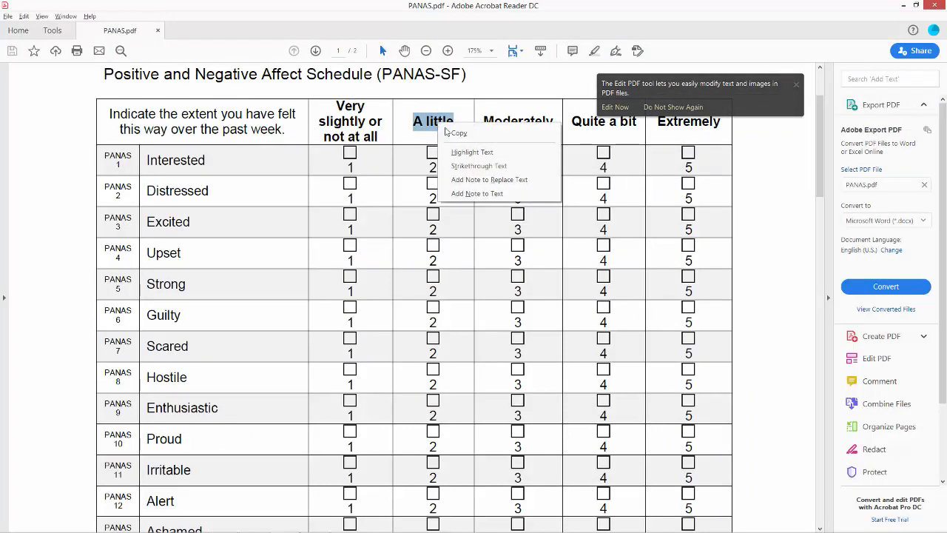
left_click(459, 134)
key("alt+Tab")
left_click(507, 261)
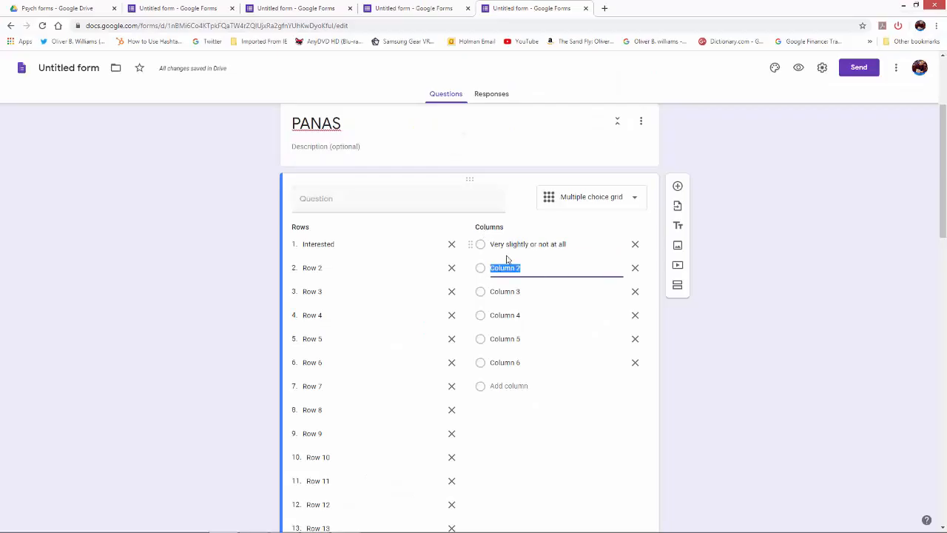
right_click(509, 265)
left_click(523, 293)
Replace the grid's Column 3 label with the heading "Moderately" copied from the PANAS PDF.
left_click(506, 293)
key("alt+Tab")
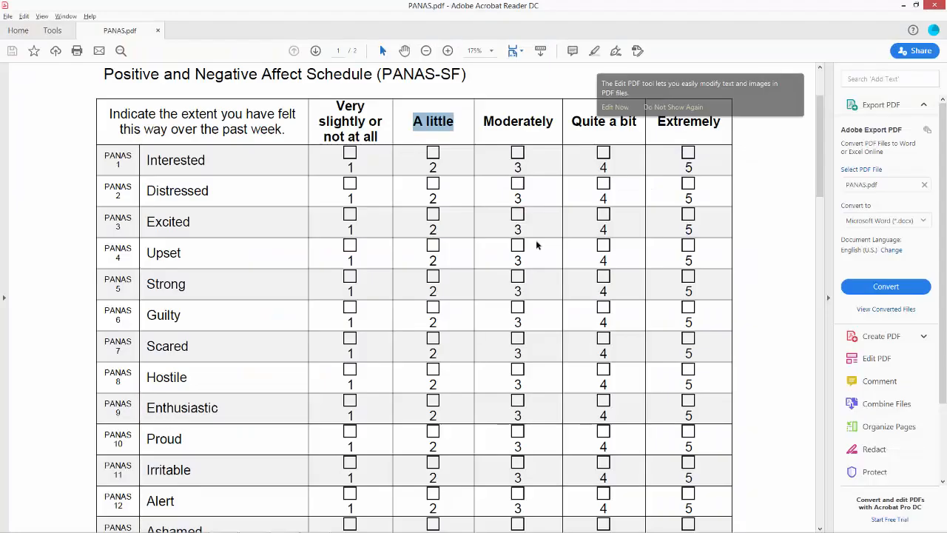
double_click(531, 118)
right_click(528, 131)
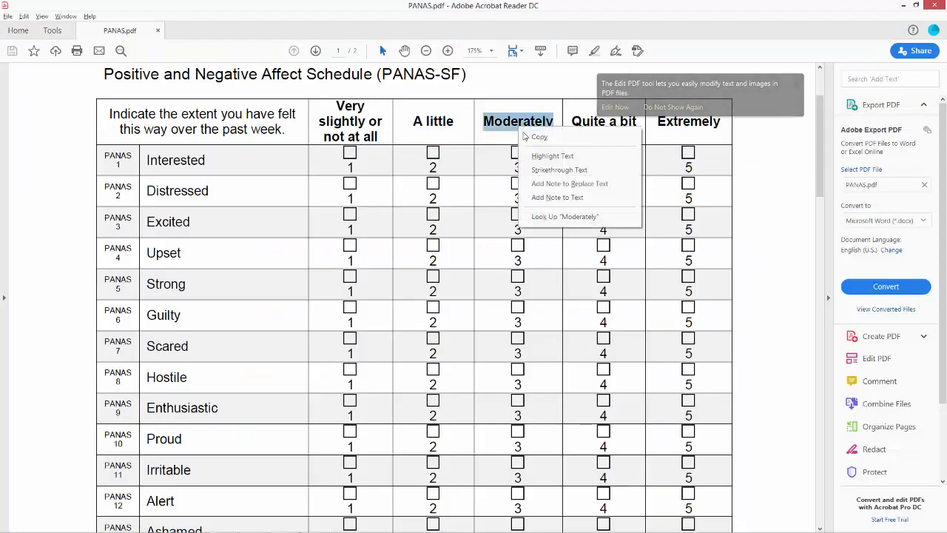
left_click(539, 138)
key("alt+Tab")
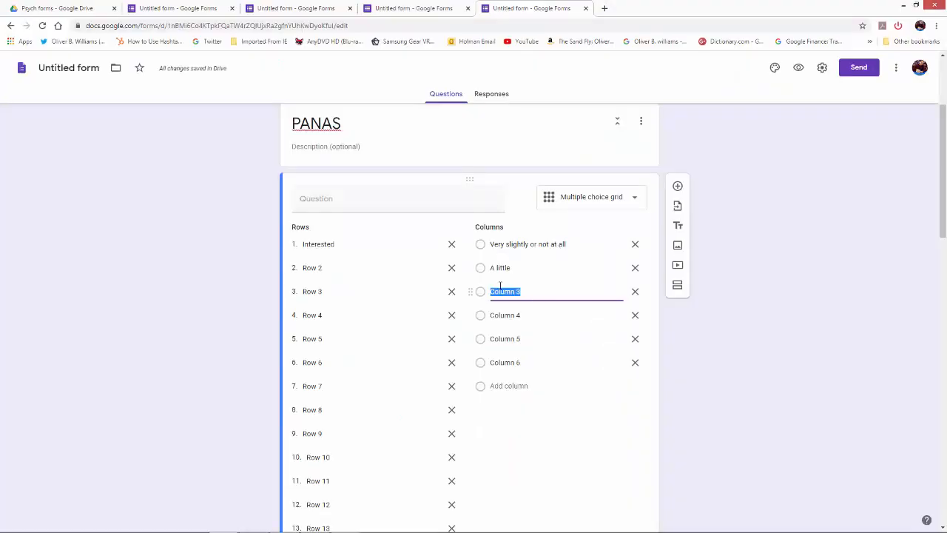
right_click(502, 291)
left_click(524, 320)
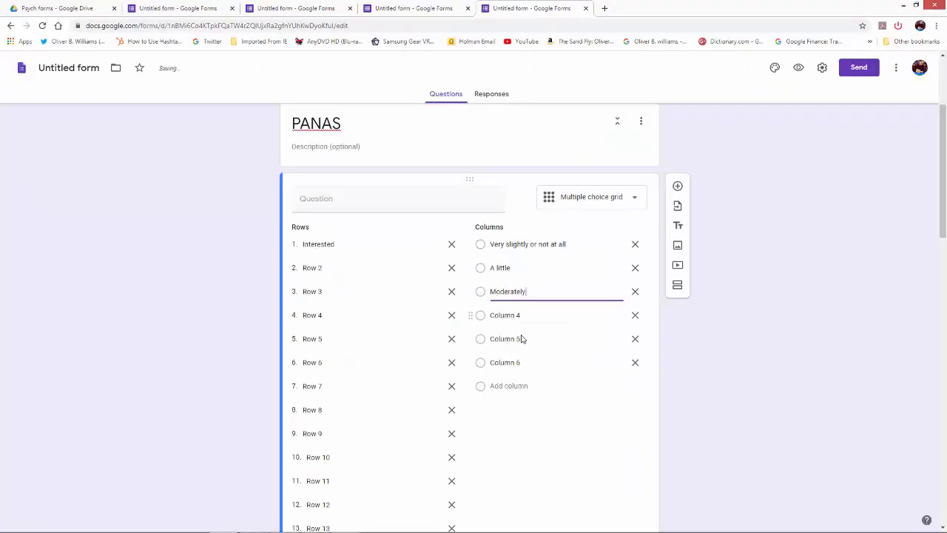
Replace the grid's Column 4 label with the heading "Quite a bit" copied from the PANAS PDF.
left_click(509, 326)
key("alt+Tab")
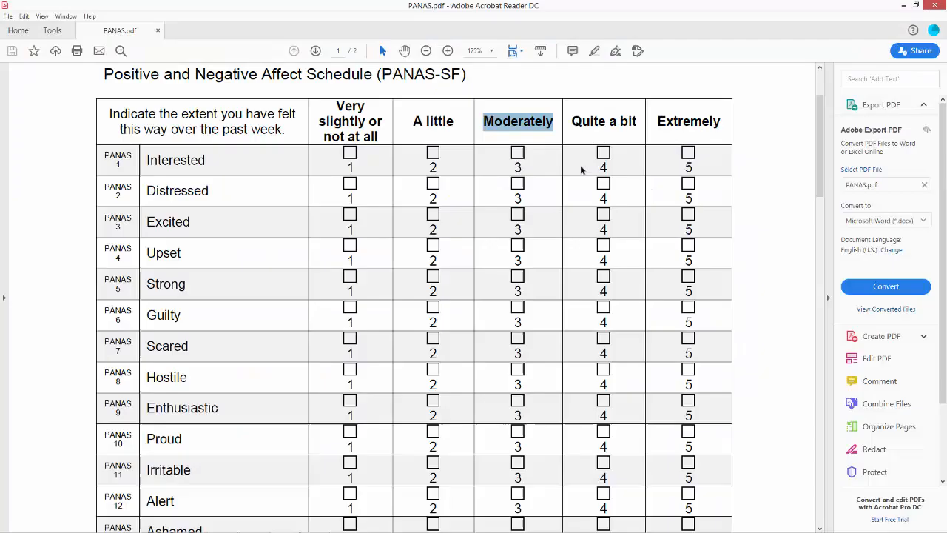
double_click(614, 121)
left_click_drag(638, 121, 574, 122)
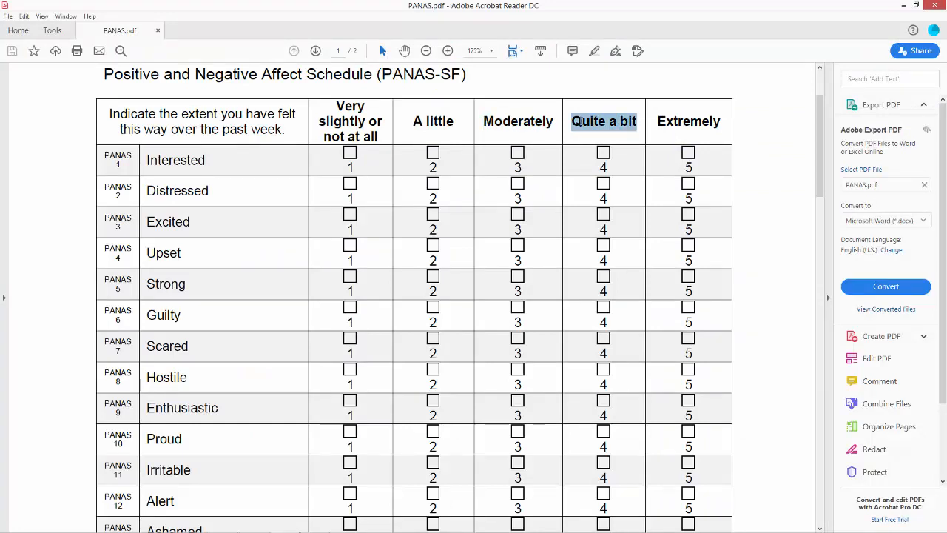
right_click(598, 130)
left_click(621, 133)
key("alt+Tab")
right_click(508, 317)
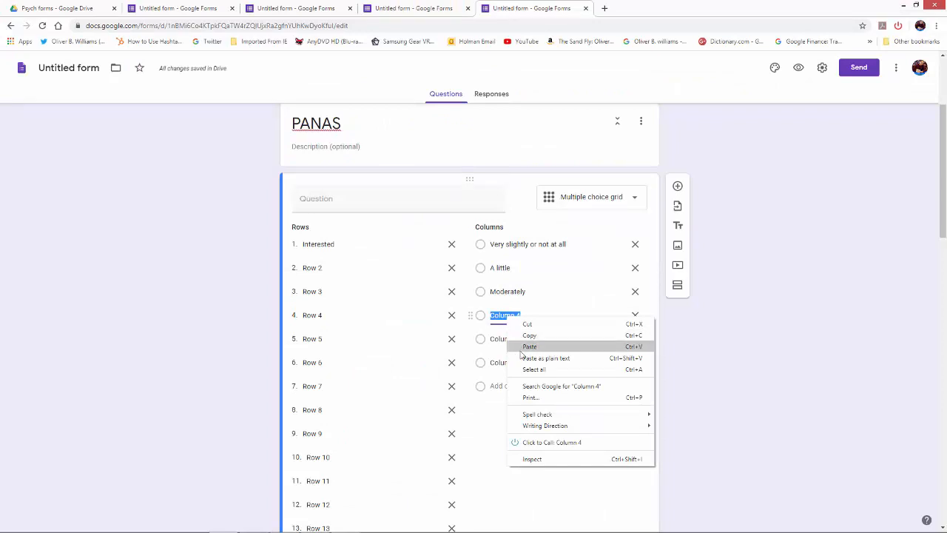
left_click(533, 344)
Replace the grid's Column 5 label with the heading "Extremely" copied from the PANAS PDF.
left_click(512, 339)
left_click_drag(512, 339, 484, 340)
key("alt+Tab")
left_click_drag(713, 123, 707, 123)
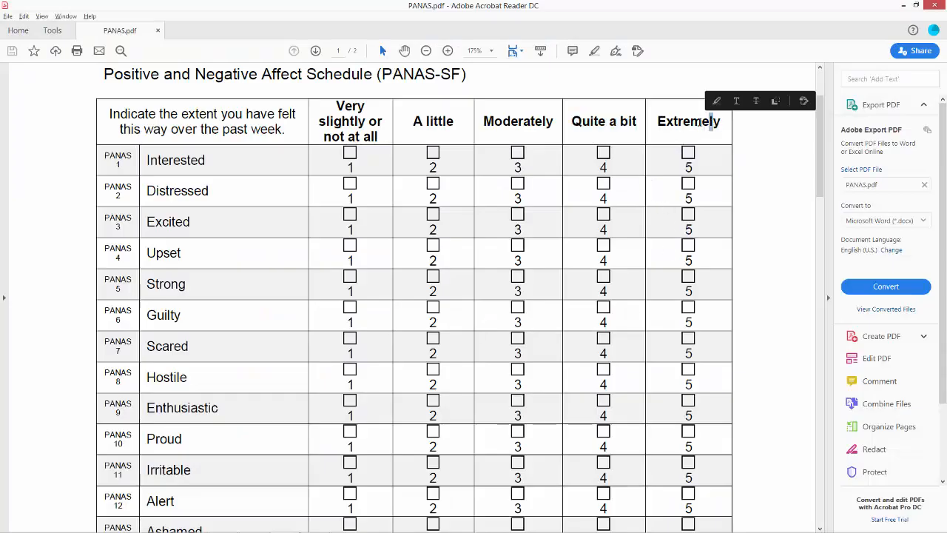
double_click(707, 122)
right_click(692, 124)
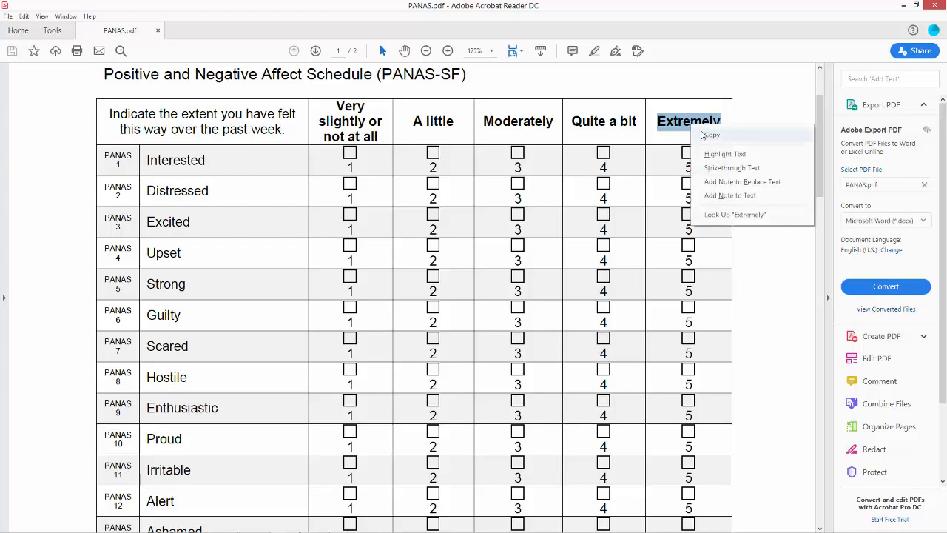
left_click(712, 136)
key("alt+Tab")
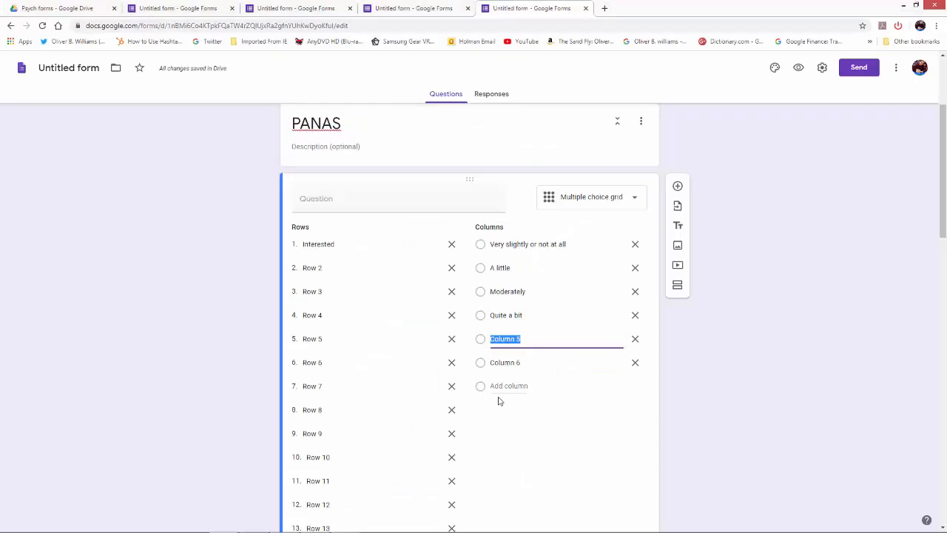
right_click(508, 339)
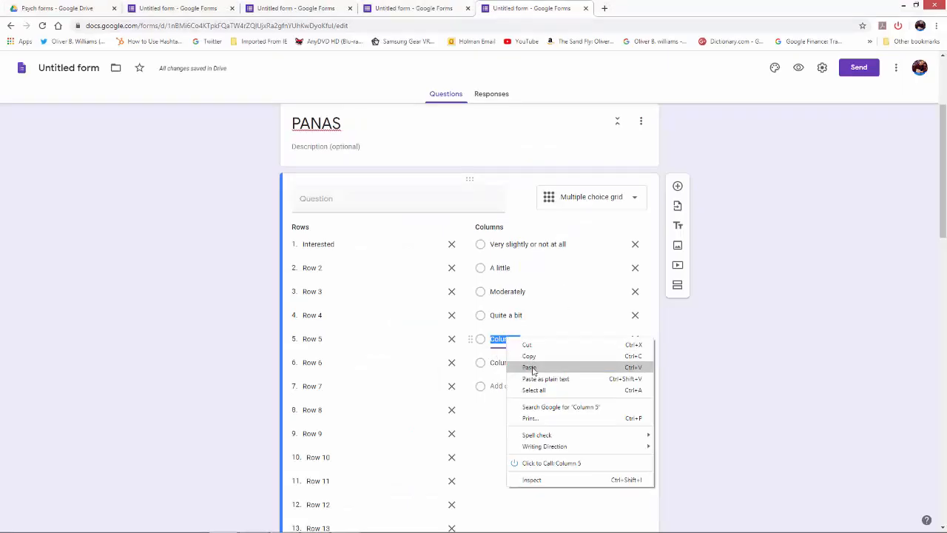
left_click(530, 364)
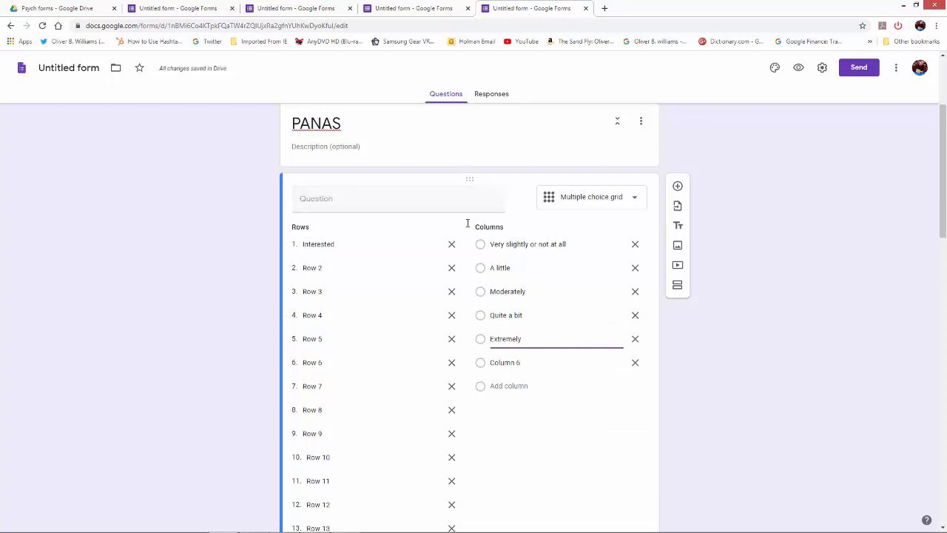
Copy the PANAS 2 item "Distressed" from the PDF and paste it over the Row 2 label in the form's grid.
key("alt+Tab")
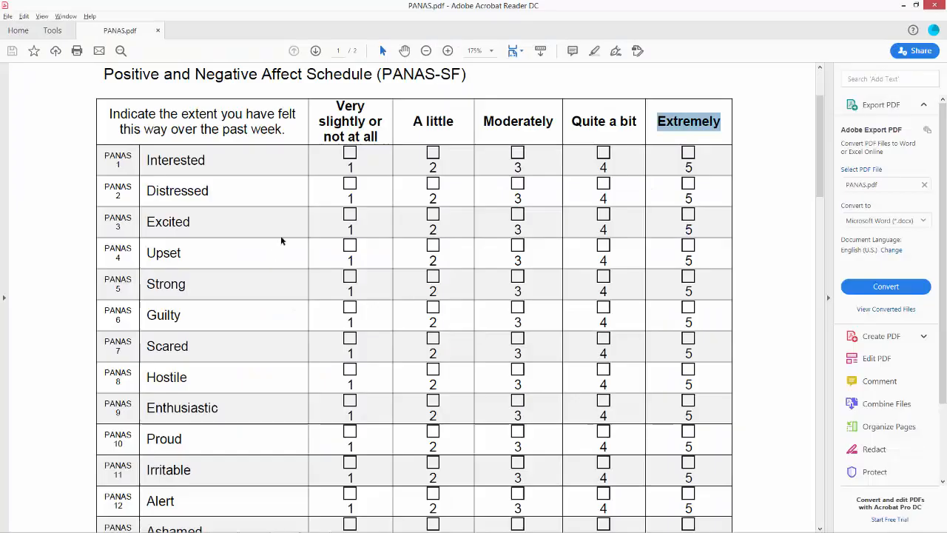
left_click(195, 189)
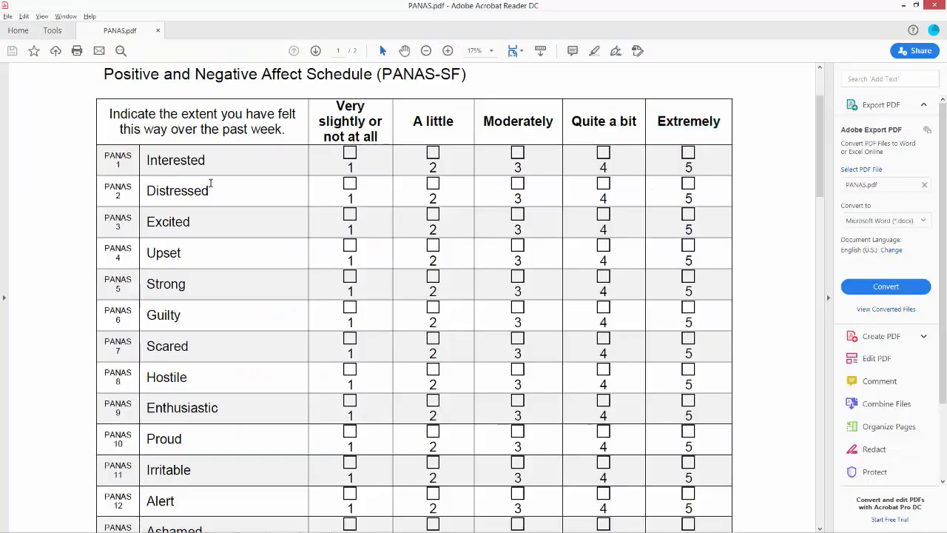
left_click_drag(210, 184, 147, 191)
right_click(152, 196)
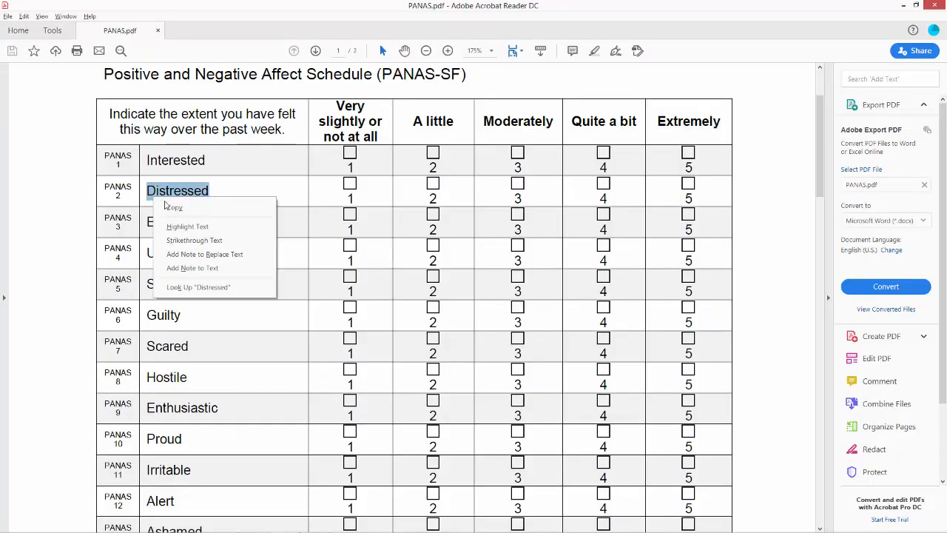
left_click(171, 208)
key("alt+Tab")
left_click(317, 268)
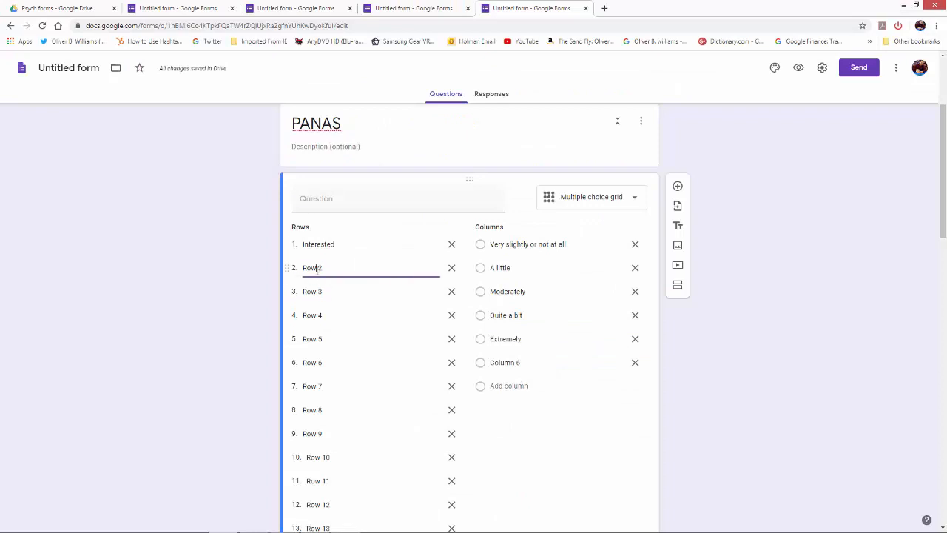
left_click_drag(334, 273, 303, 267)
right_click(306, 268)
left_click(328, 293)
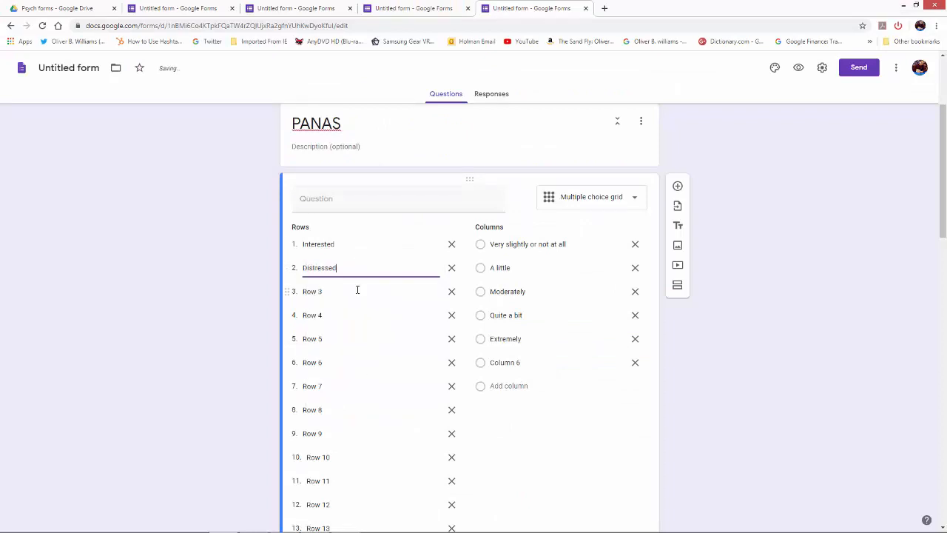
Copy the PANAS 3 item "Excited" from the PDF and paste it over the Row 3 label in the form's grid.
key("alt+Tab")
left_click(207, 222)
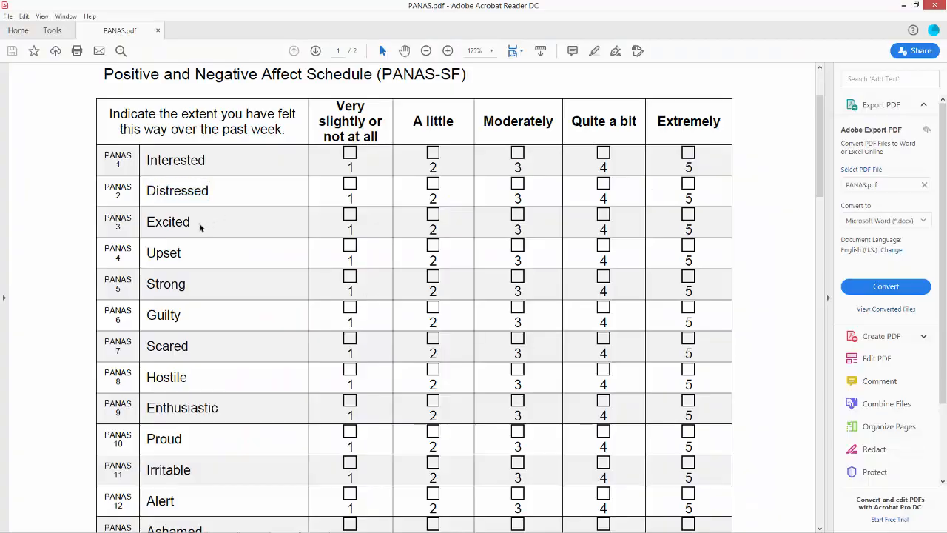
left_click_drag(192, 221, 146, 222)
right_click(169, 224)
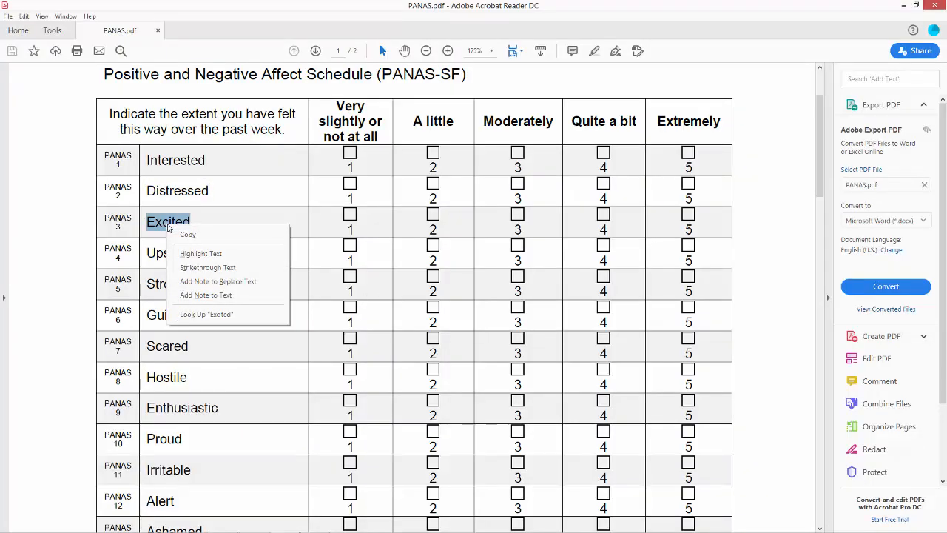
left_click(188, 234)
key("alt+Tab")
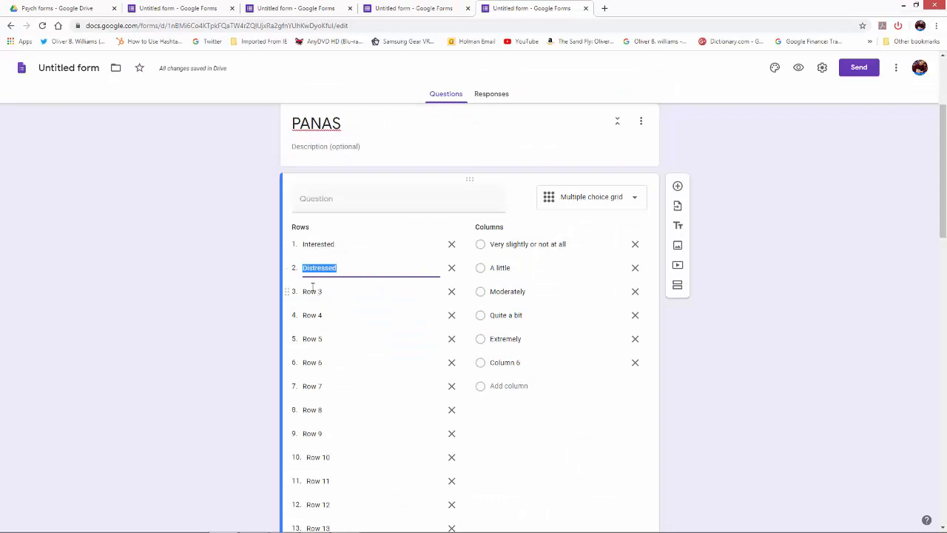
left_click(314, 290)
right_click(315, 290)
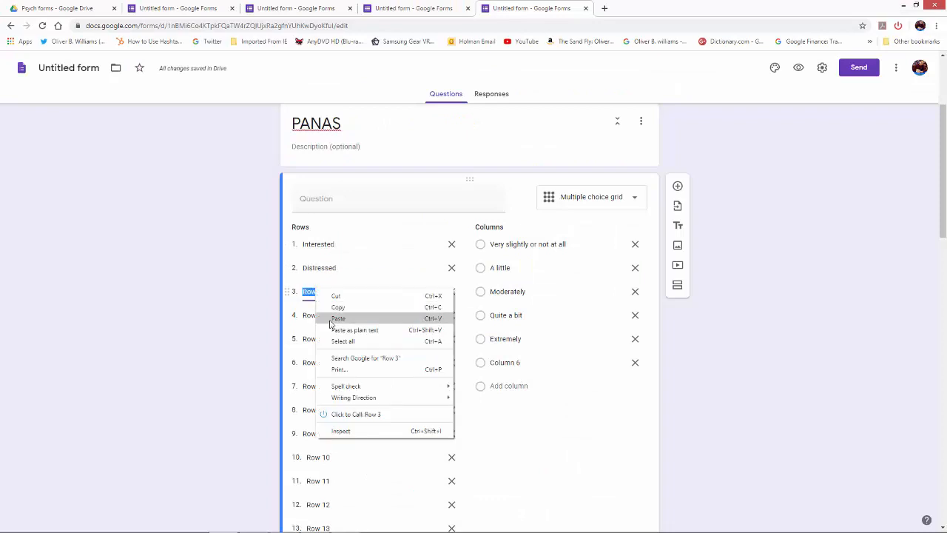
left_click(338, 317)
Copy the PANAS 4 item "Upset" from the PDF and paste it over the Row 4 label in the form's grid.
key("alt+Tab")
left_click_drag(188, 254, 148, 253)
right_click(164, 258)
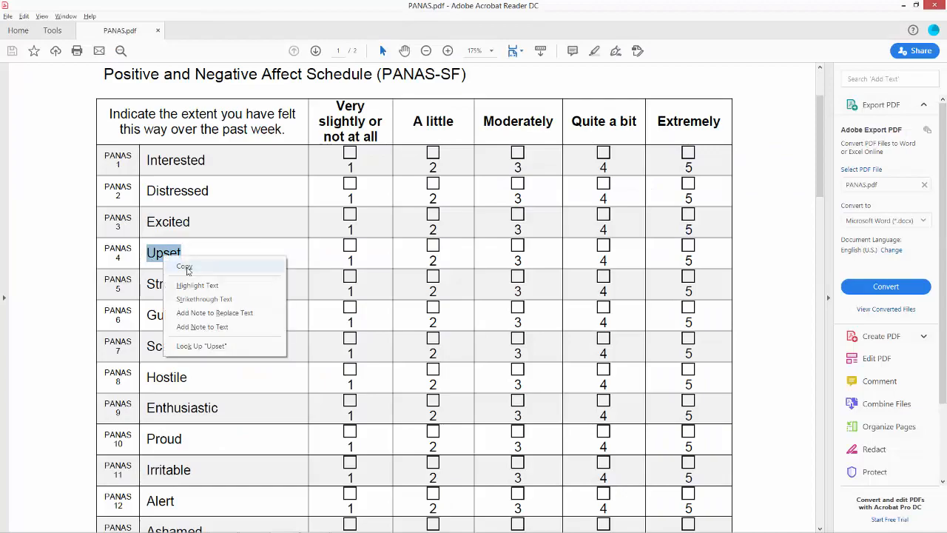
left_click(185, 268)
key("alt+Tab")
left_click(321, 314)
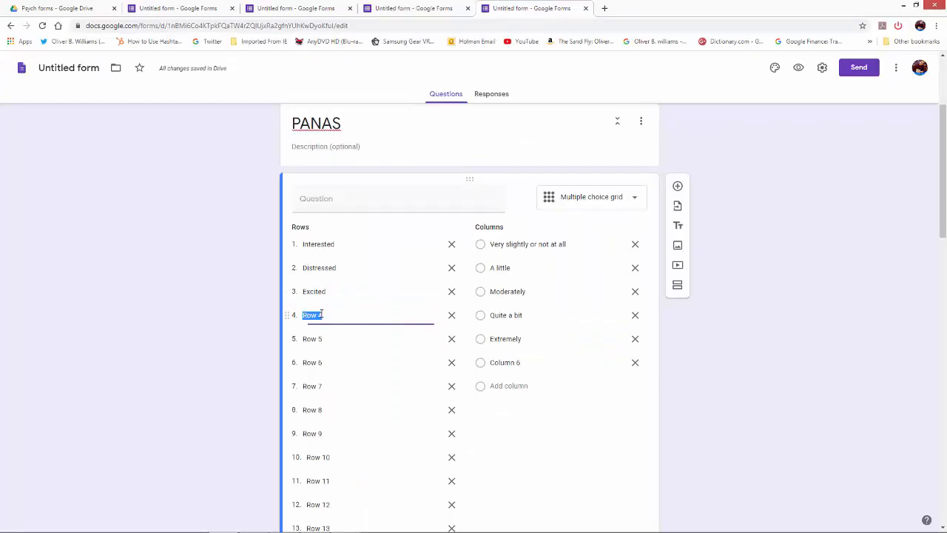
right_click(323, 315)
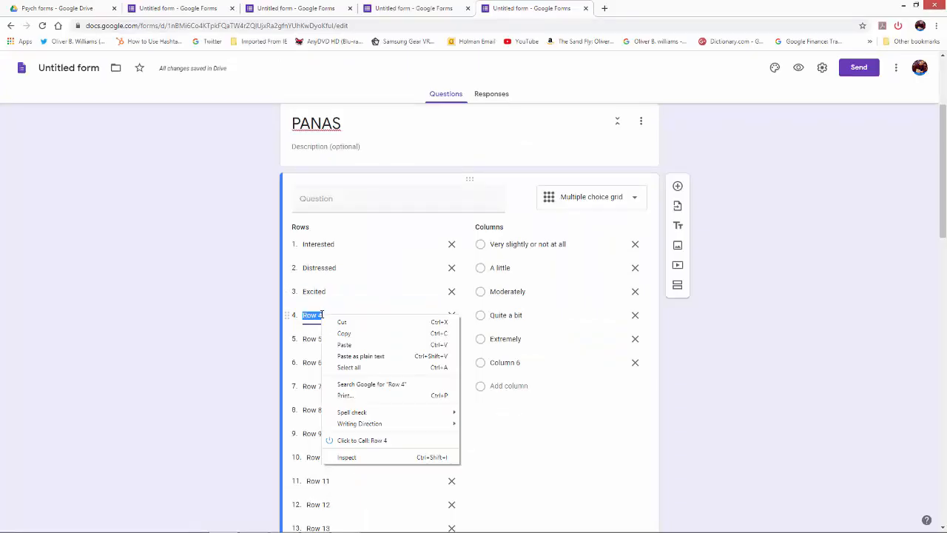
left_click(345, 346)
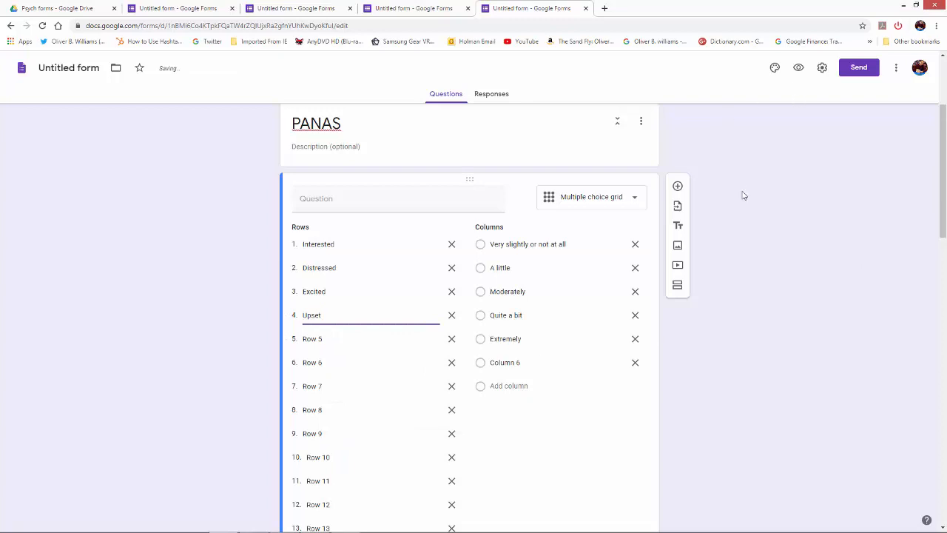
Preview the form's PANAS section, compare its grid with the PDF questionnaire, and return to editing the form.
left_click(798, 70)
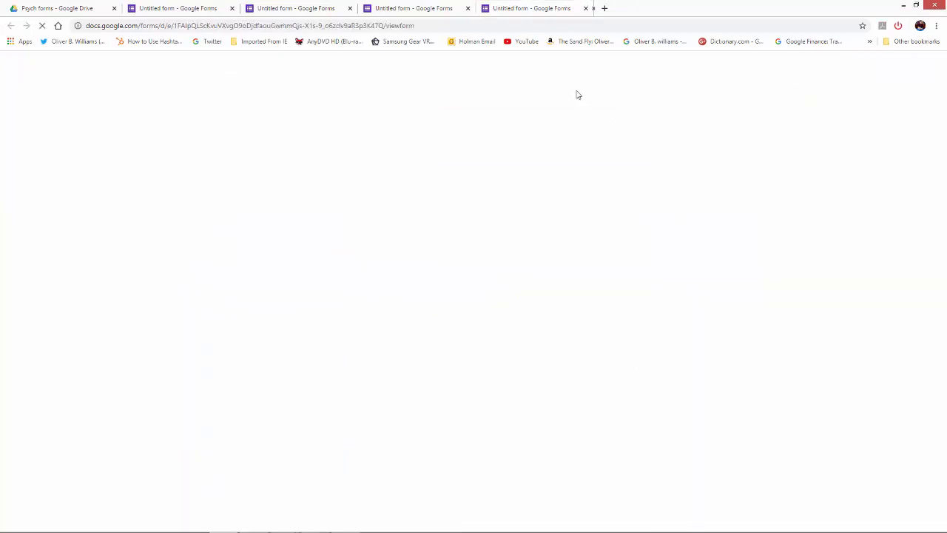
left_click(331, 144)
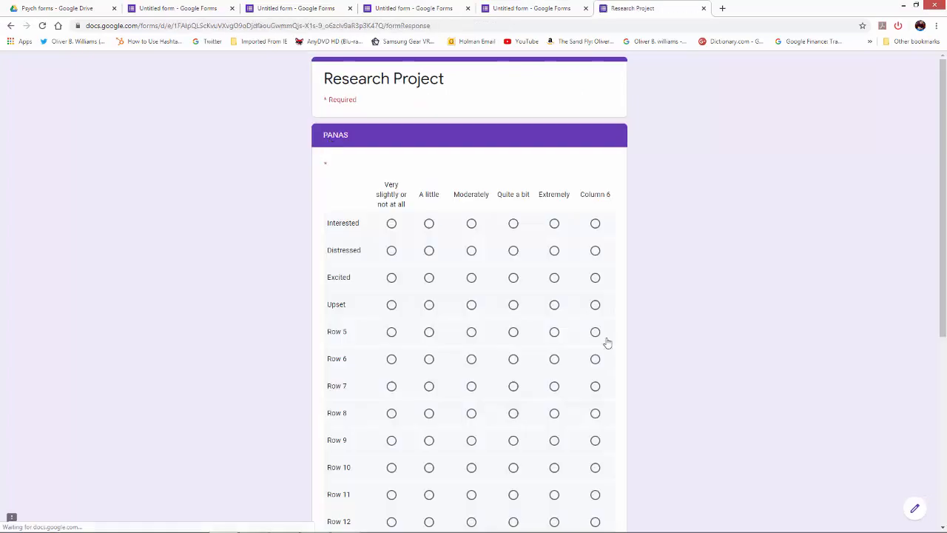
scroll(532, 290, "down", 2)
scroll(511, 278, "up", 2)
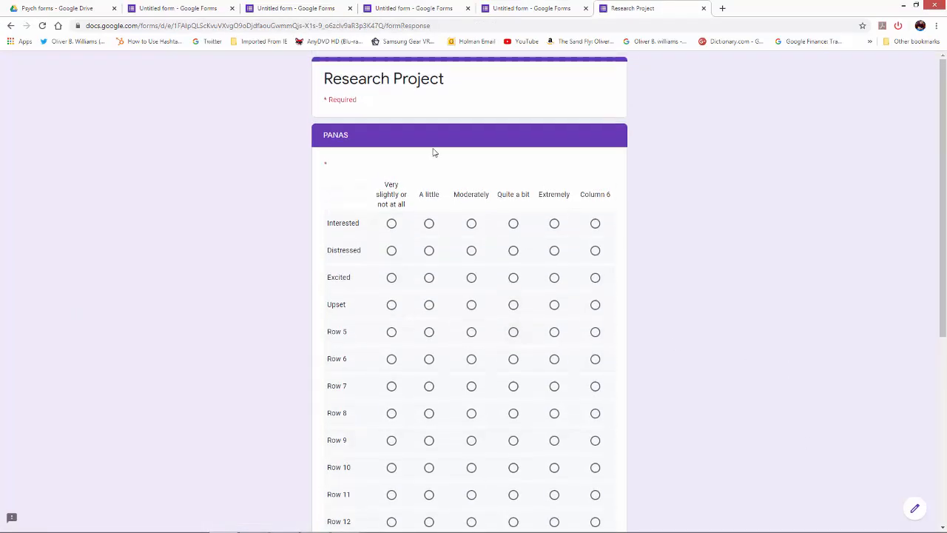
scroll(430, 157, "down", 1)
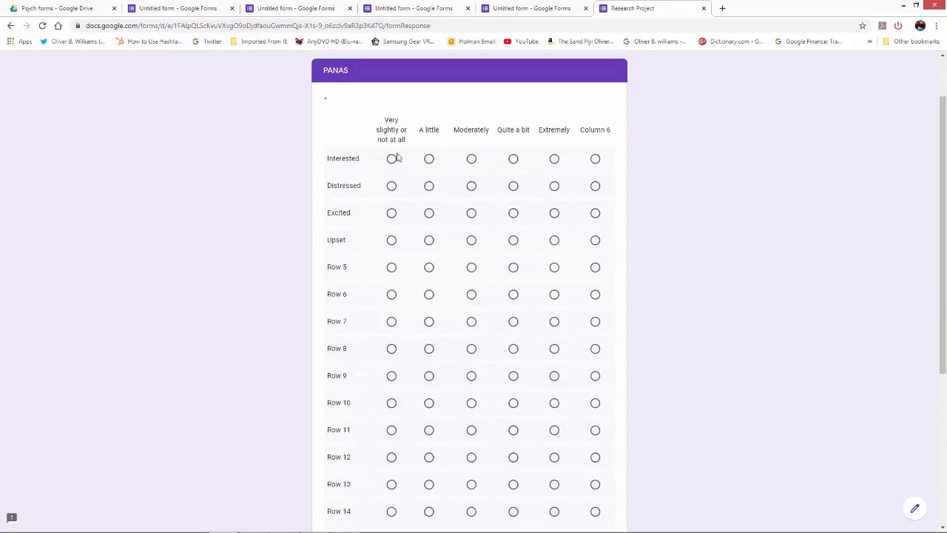
scroll(525, 349, "down", 1)
scroll(511, 339, "up", 2)
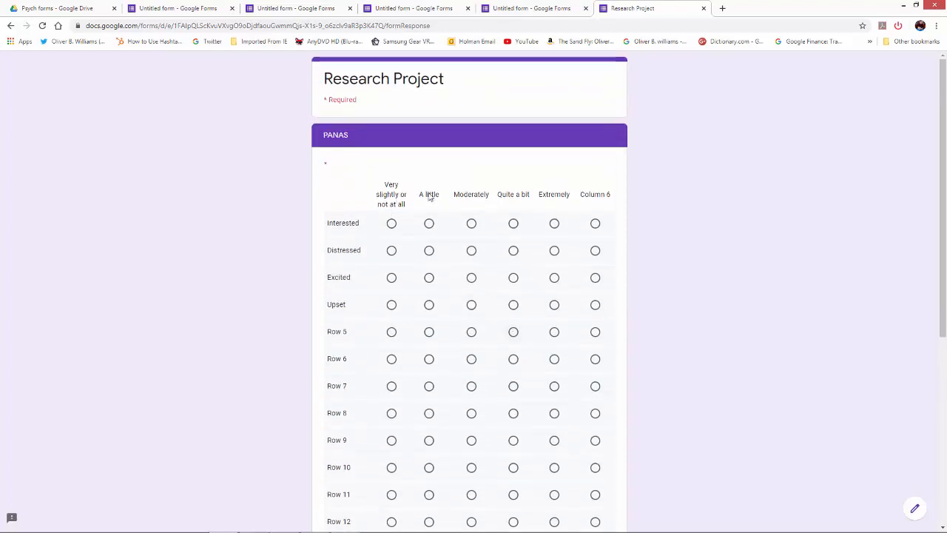
scroll(439, 243, "down", 1)
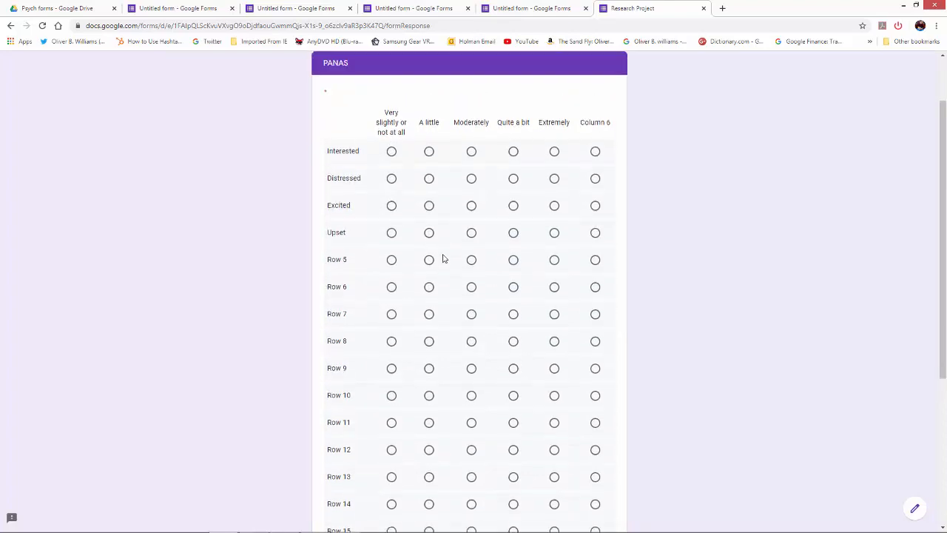
scroll(442, 257, "up", 1)
scroll(319, 273, "down", 5)
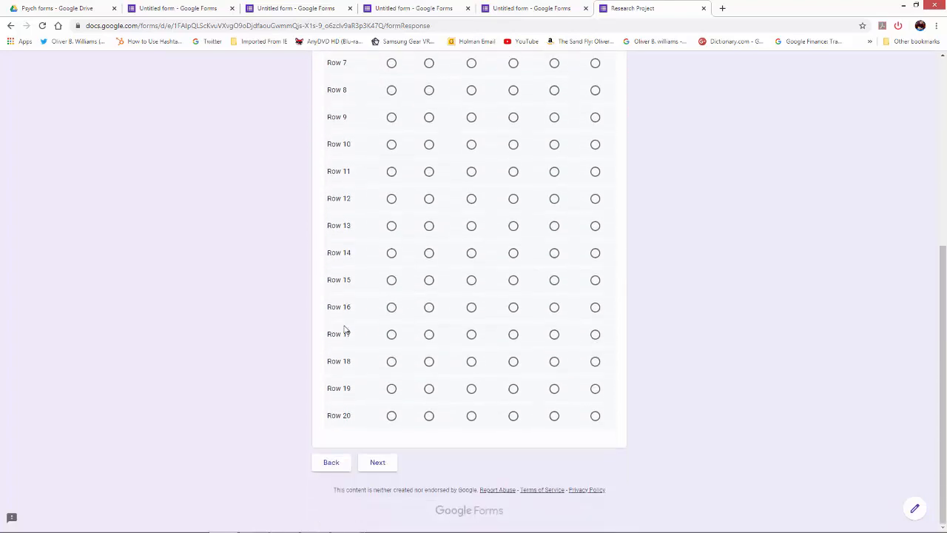
scroll(345, 330, "up", 4)
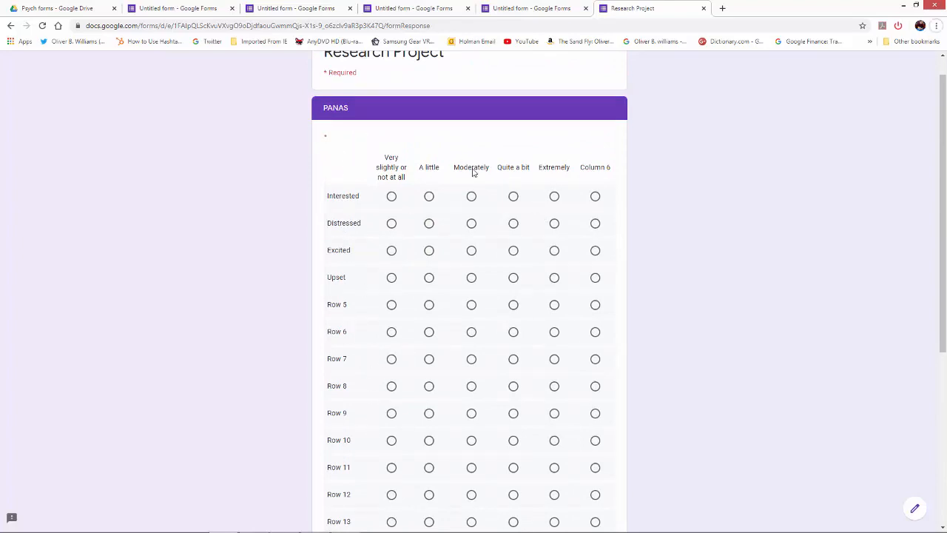
key("alt+Tab")
left_click(292, 126)
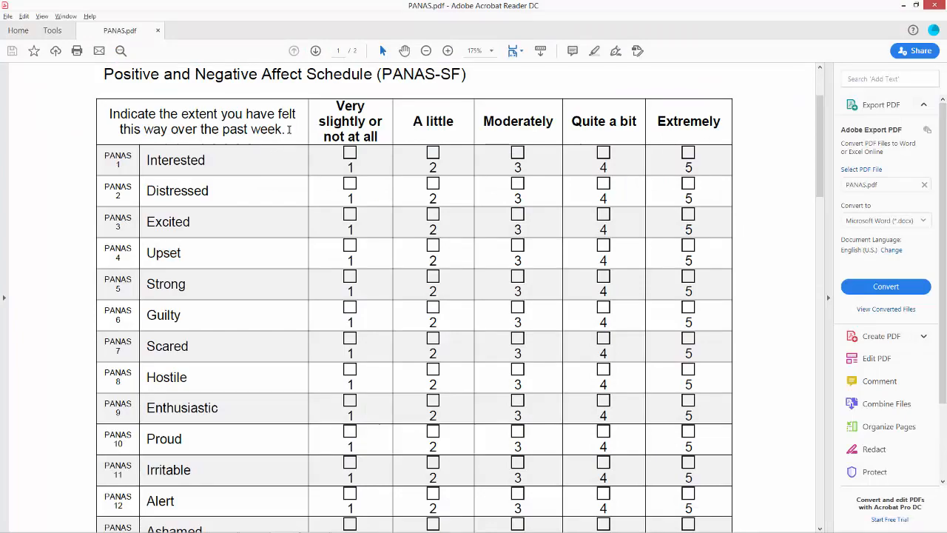
key("alt+Tab")
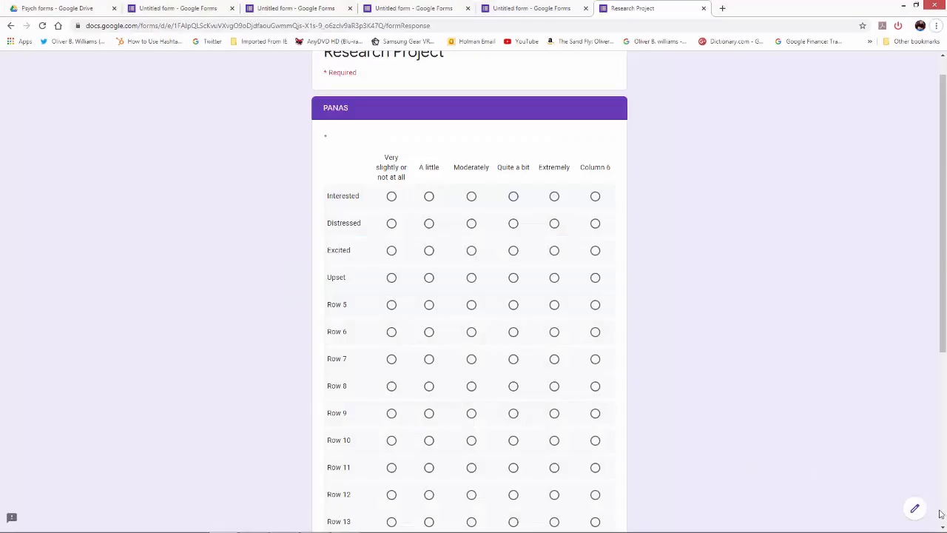
left_click(915, 508)
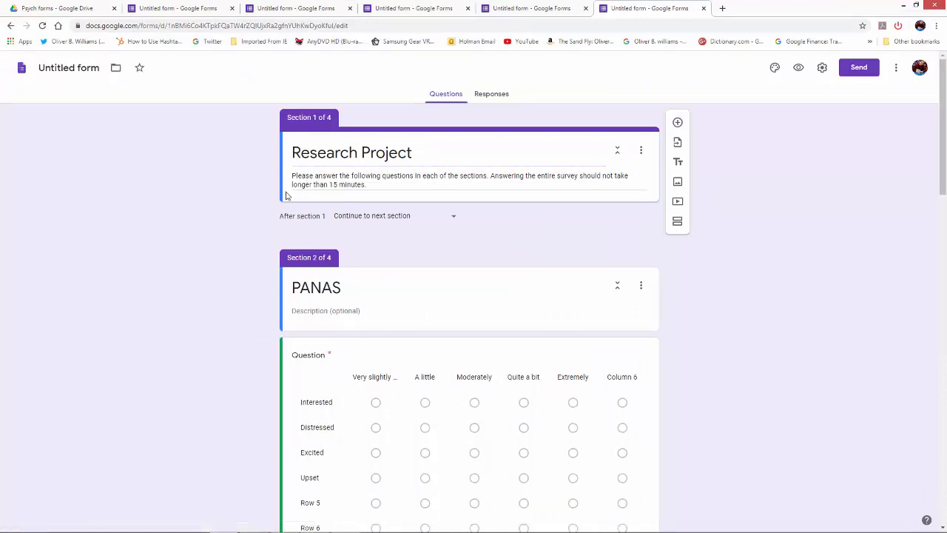
Copy the instruction "Indicate the extent you have felt this way over the past week." from the PANAS PDF.
key("alt+Tab")
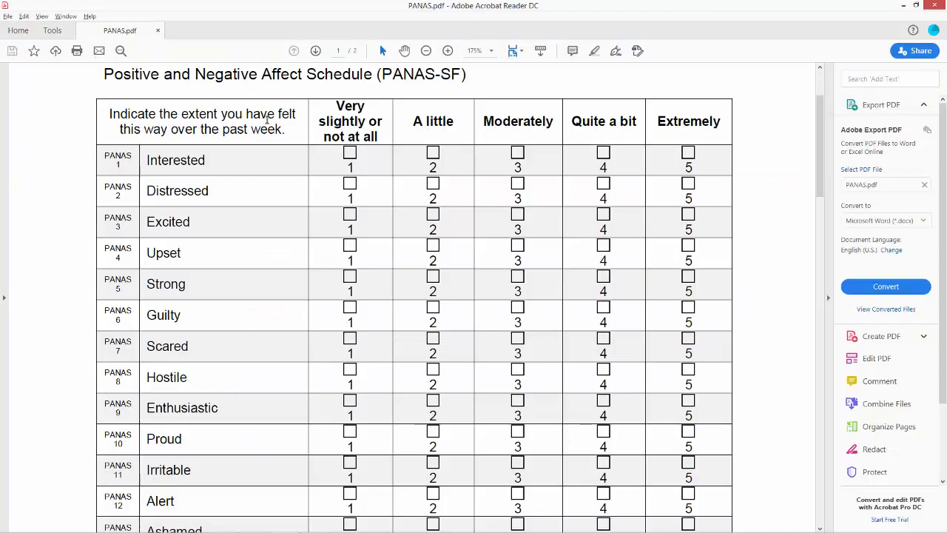
mouse_move(298, 123)
left_mouse_down()
mouse_move(146, 109)
mouse_move(290, 135)
left_mouse_up()
left_click(111, 114)
right_click(191, 122)
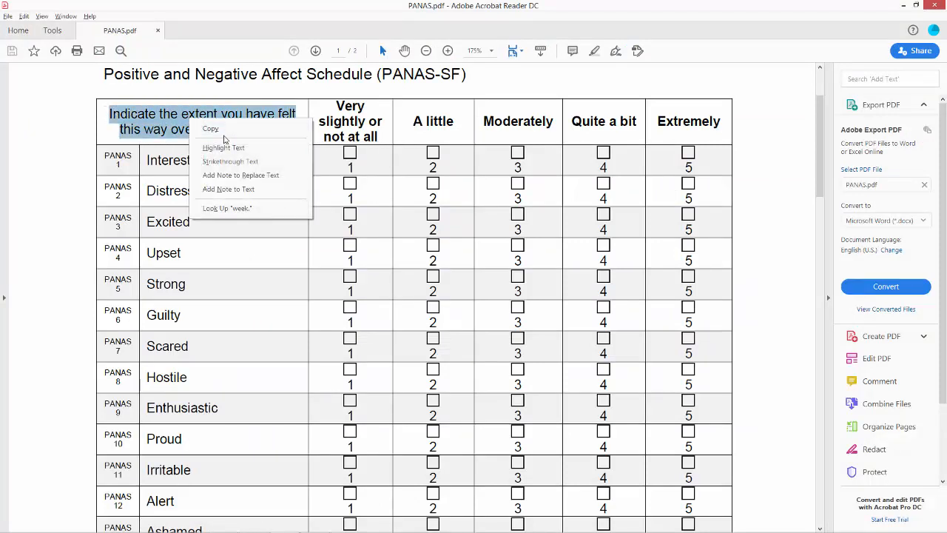
left_click(211, 129)
key("alt+Tab")
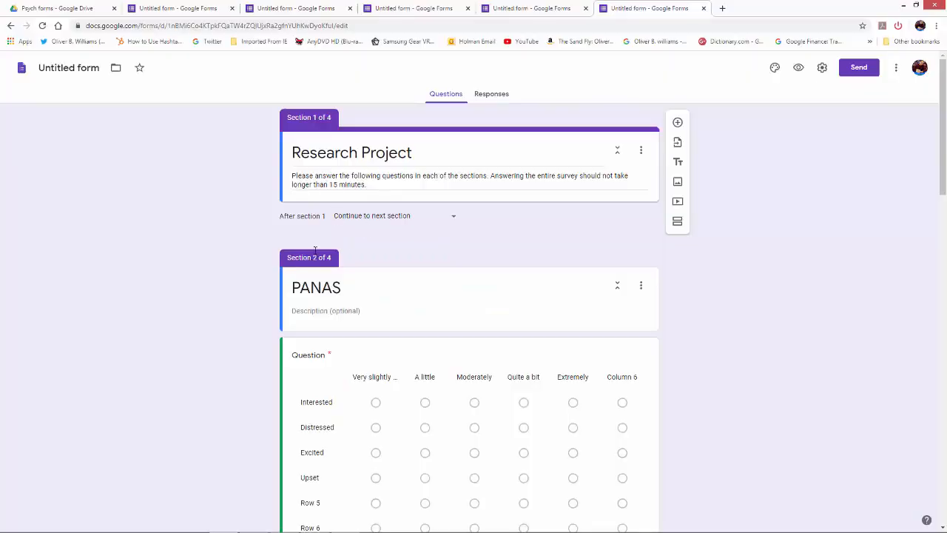
Paste the copied instruction into the form as the description of the PANAS section.
left_click(305, 306)
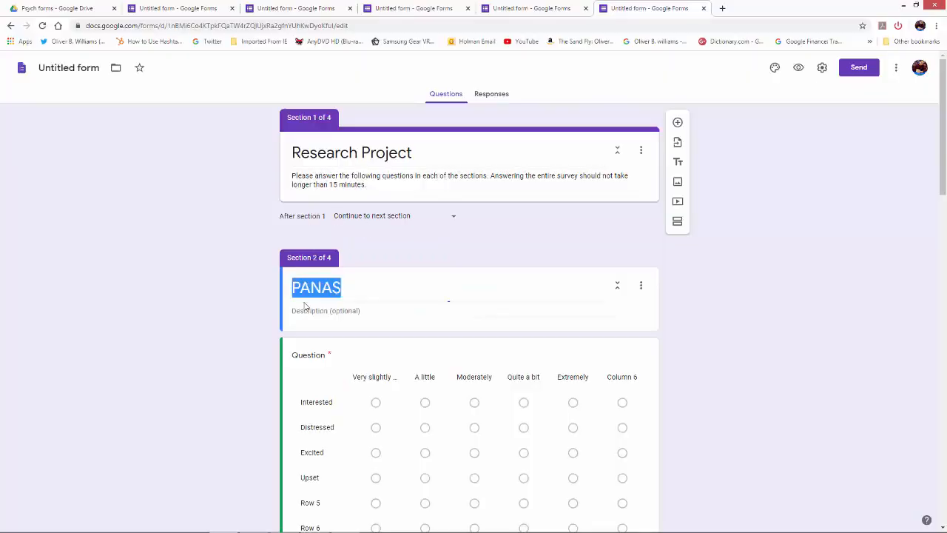
left_click(313, 314)
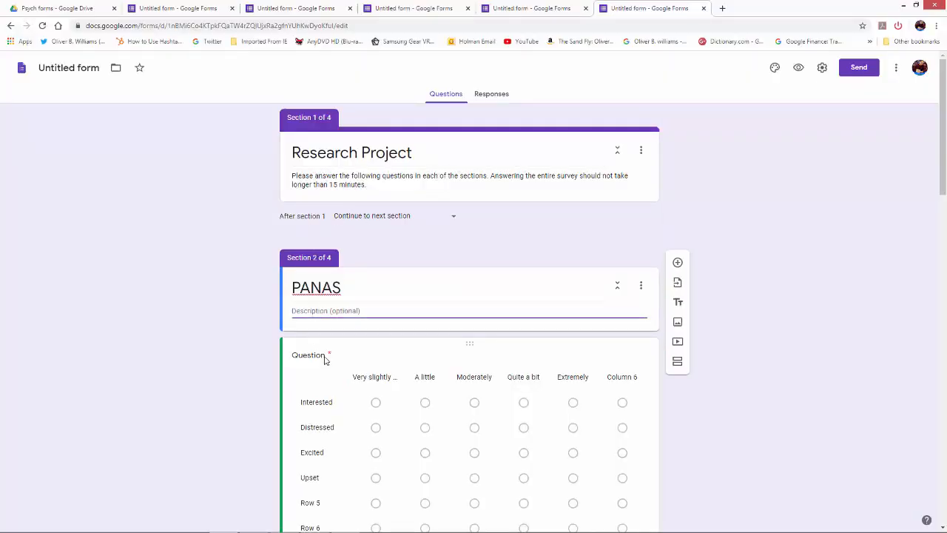
left_click(326, 359)
right_click(340, 371)
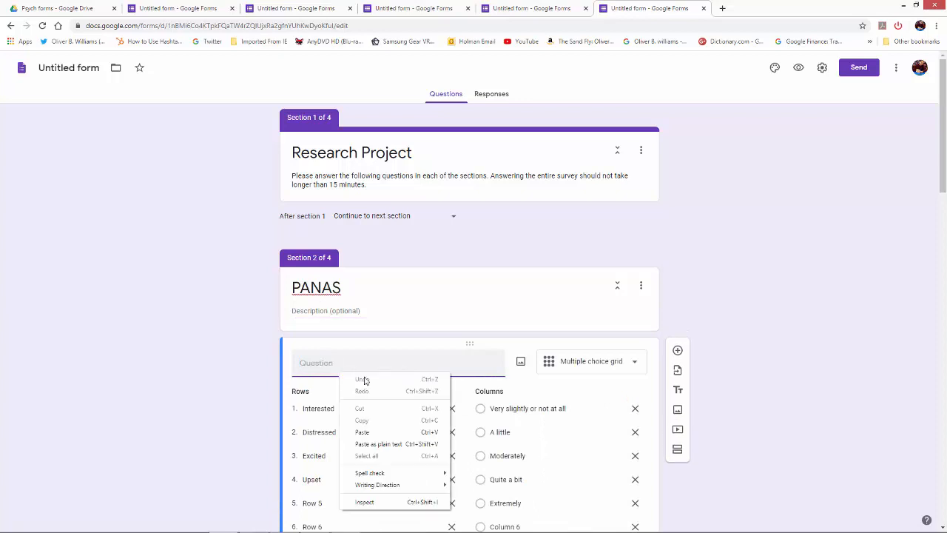
left_click(313, 311)
right_click(314, 311)
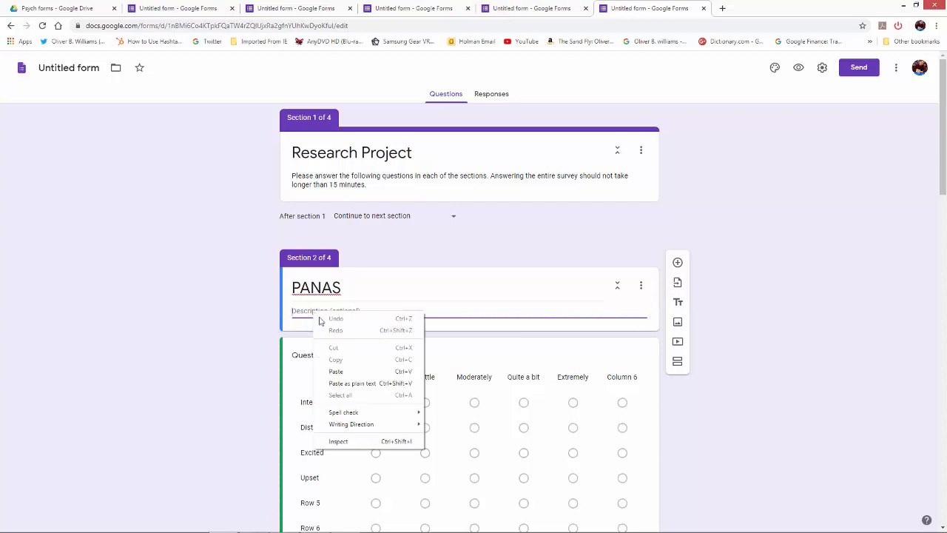
left_click(334, 368)
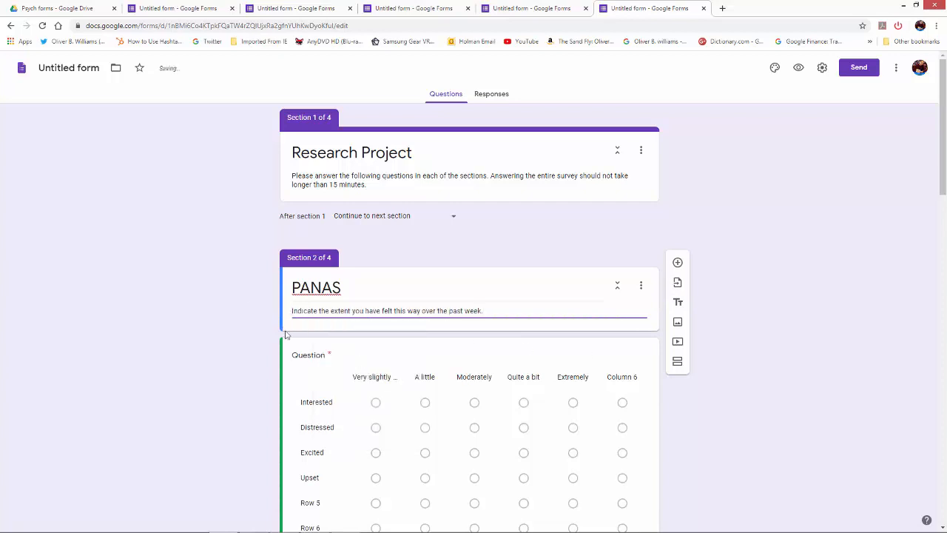
Paste the same instruction, "Indicate the extent you have felt this way over the past week.", as the grid's question text.
left_click(315, 354)
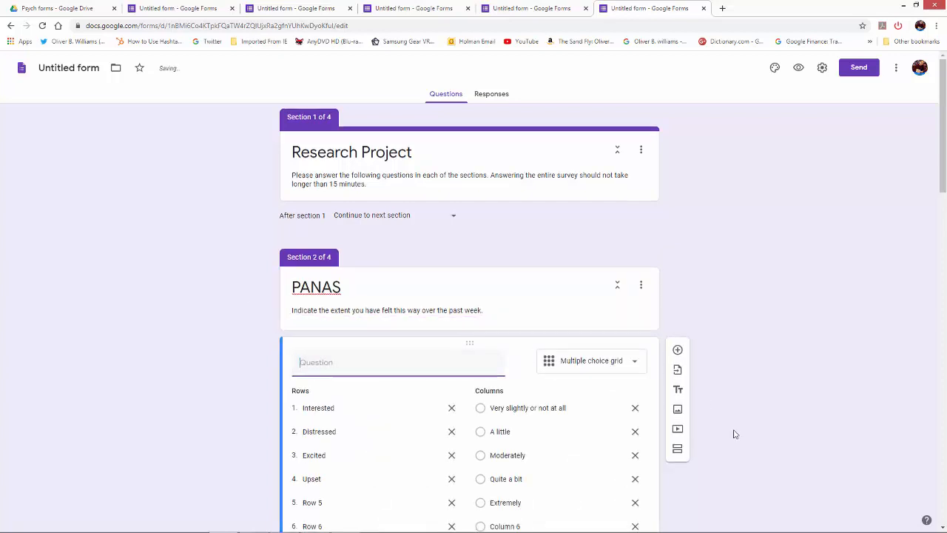
scroll(734, 433, "down", 3)
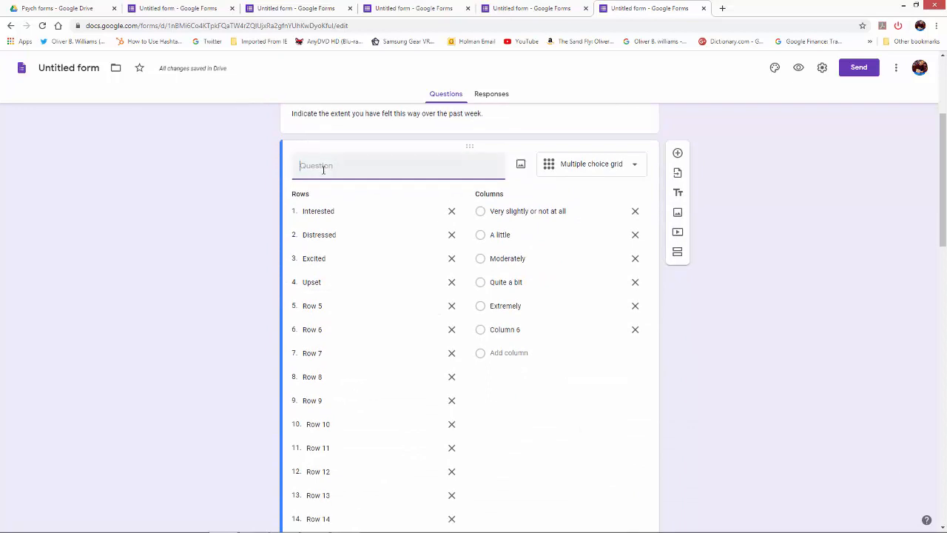
right_click(323, 170)
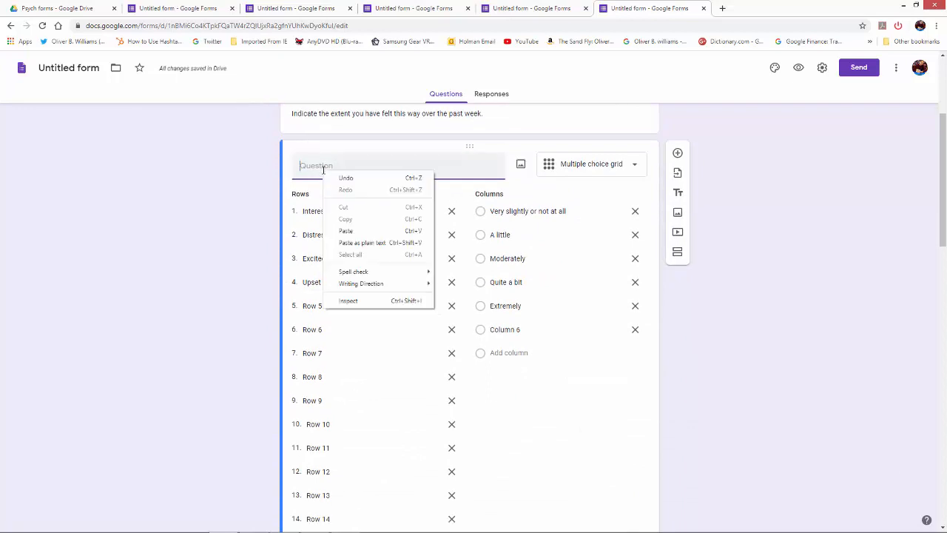
left_click(346, 231)
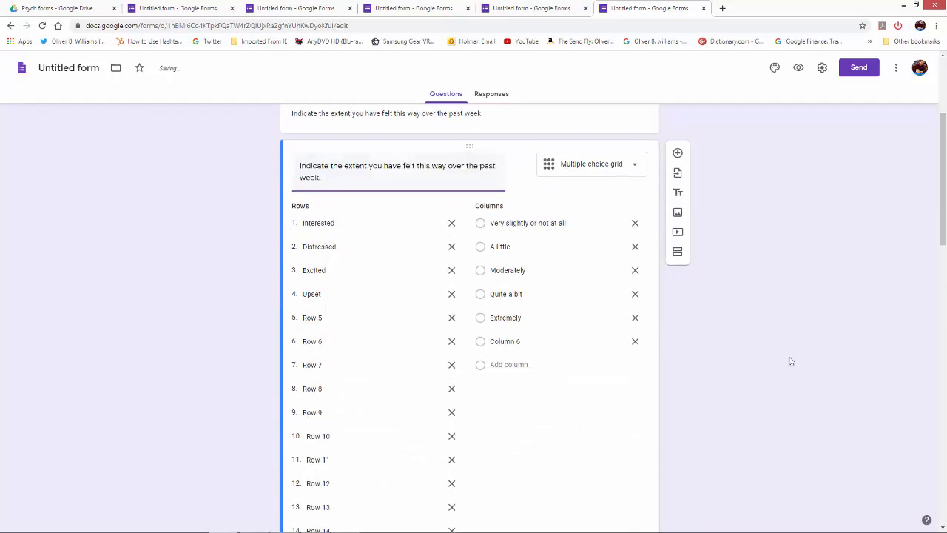
Preview the form again and examine how the PANAS section's description, question text and grid appear to respondents.
scroll(366, 355, "down", 1)
scroll(375, 245, "up", 2)
scroll(378, 251, "down", 1)
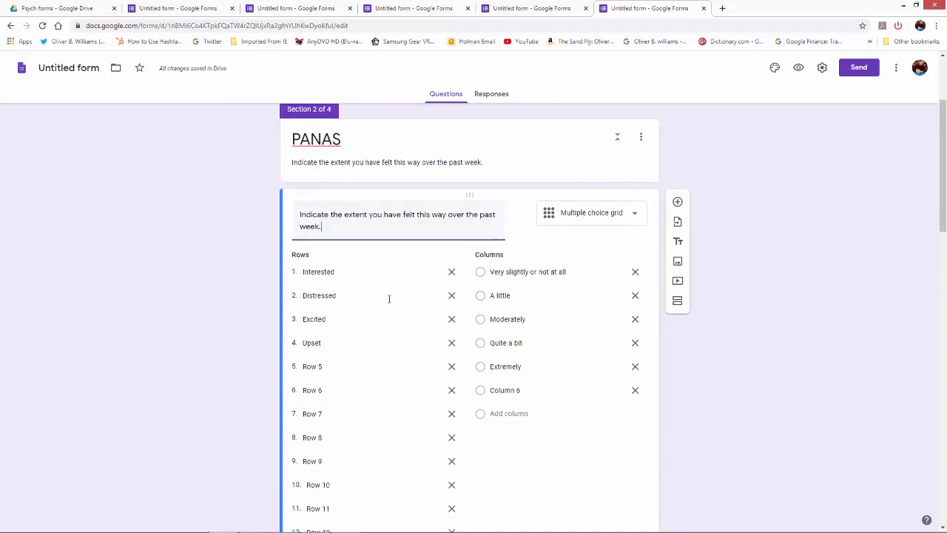
left_click(798, 67)
left_click(341, 145)
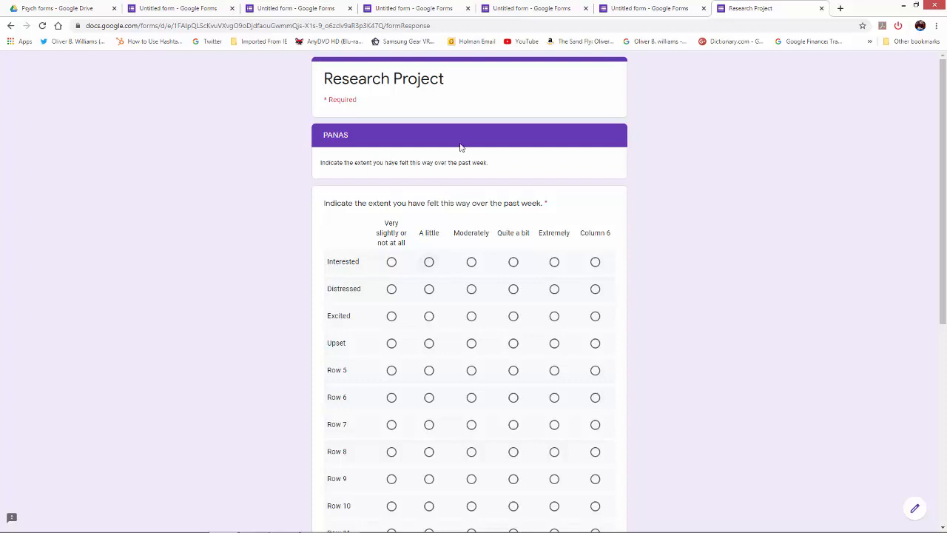
scroll(520, 194, "down", 1)
scroll(382, 256, "down", 5)
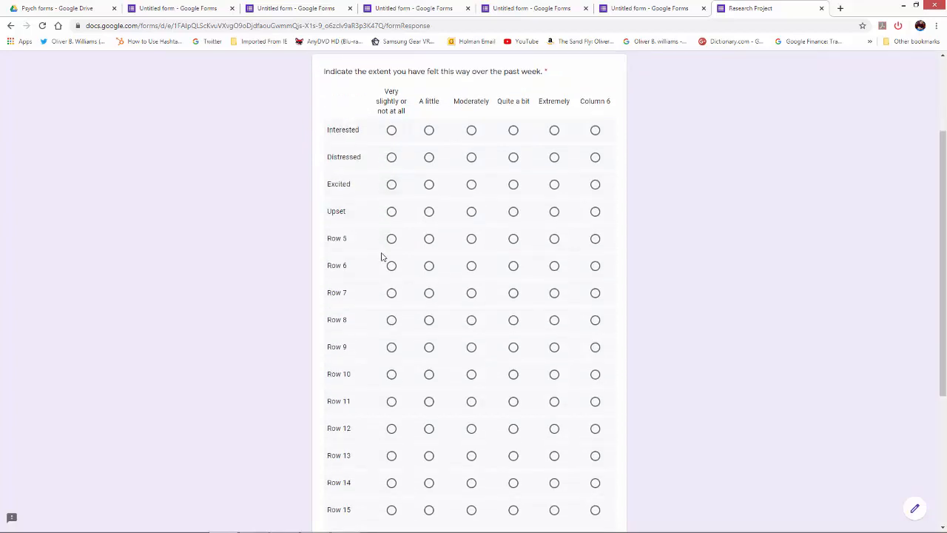
scroll(430, 412, "up", 3)
scroll(429, 412, "up", 2)
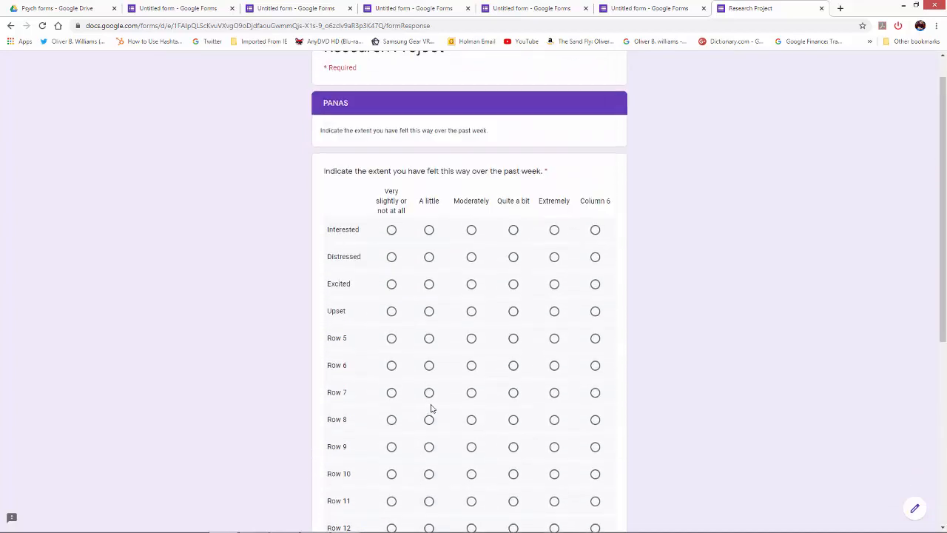
Try to advance the preview past the unanswered required PANAS grid, review the page, and return to editing the form.
scroll(482, 417, "down", 4)
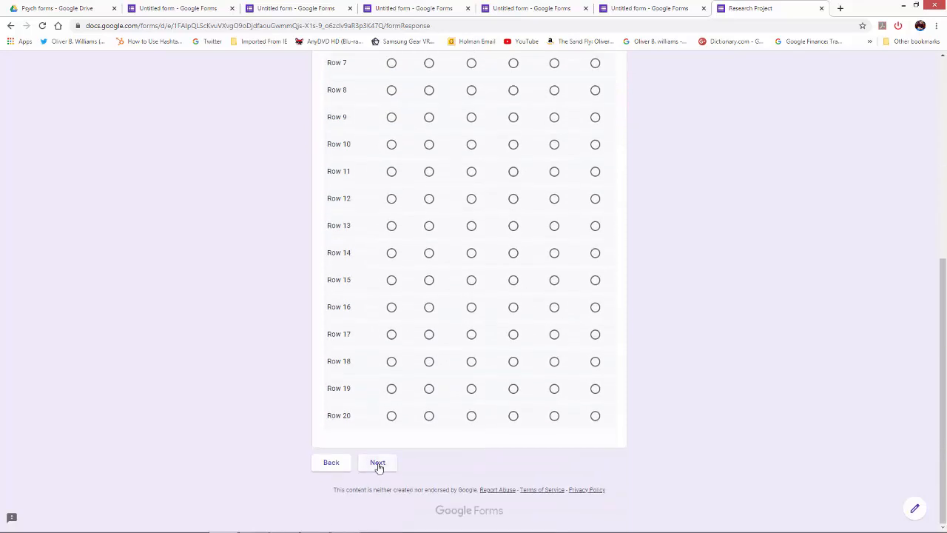
left_click(378, 464)
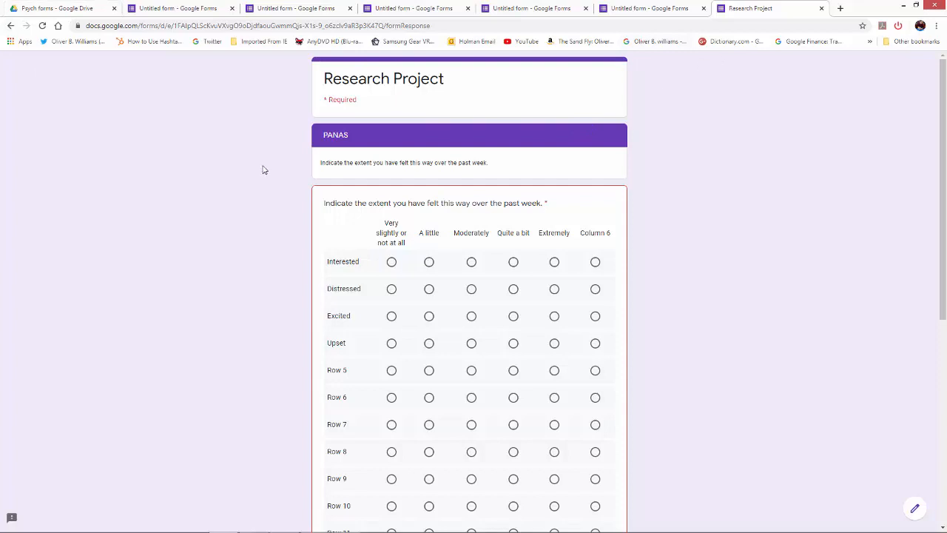
scroll(469, 326, "down", 3)
scroll(469, 323, "up", 3)
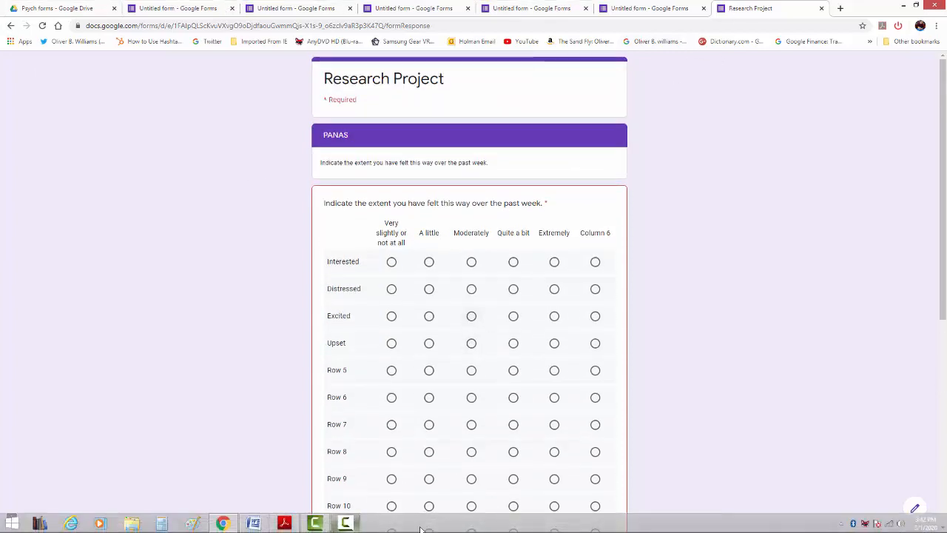
mouse_move(946, 532)
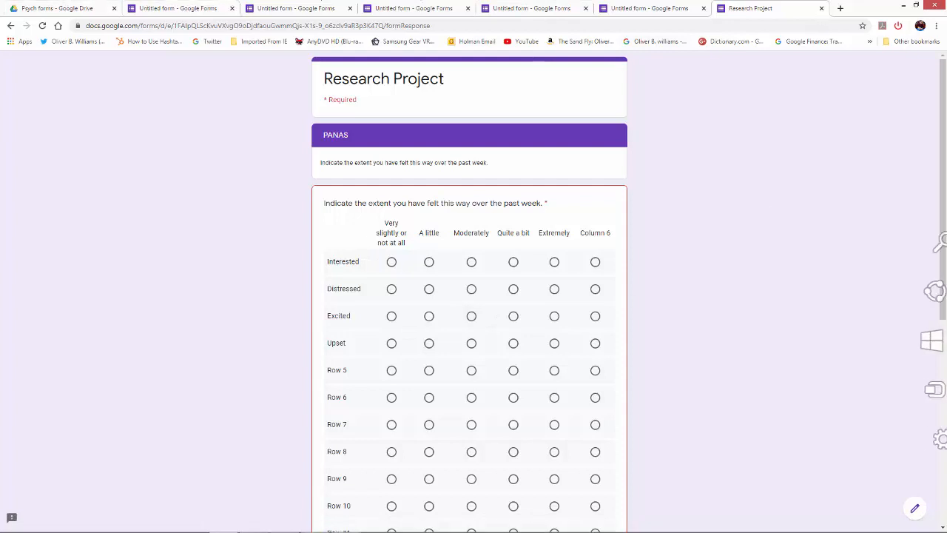
left_click(916, 508)
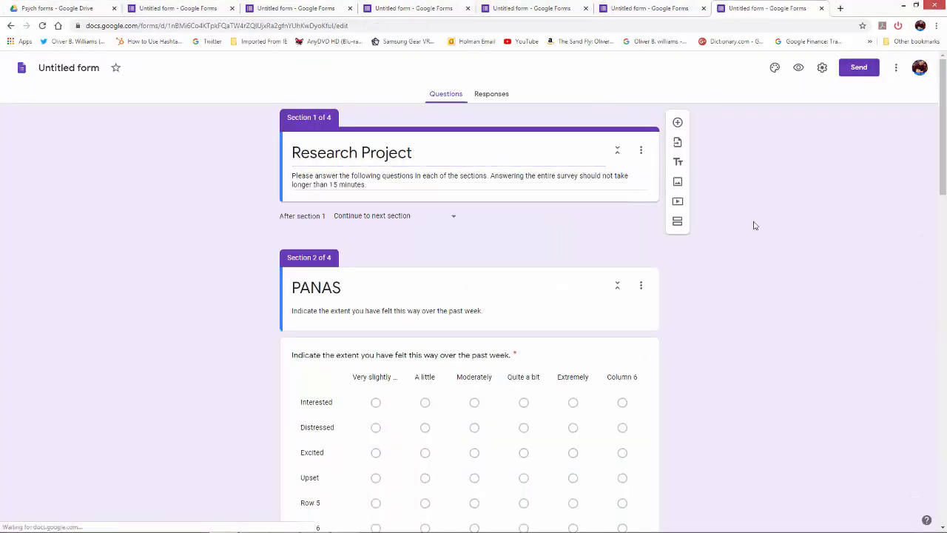
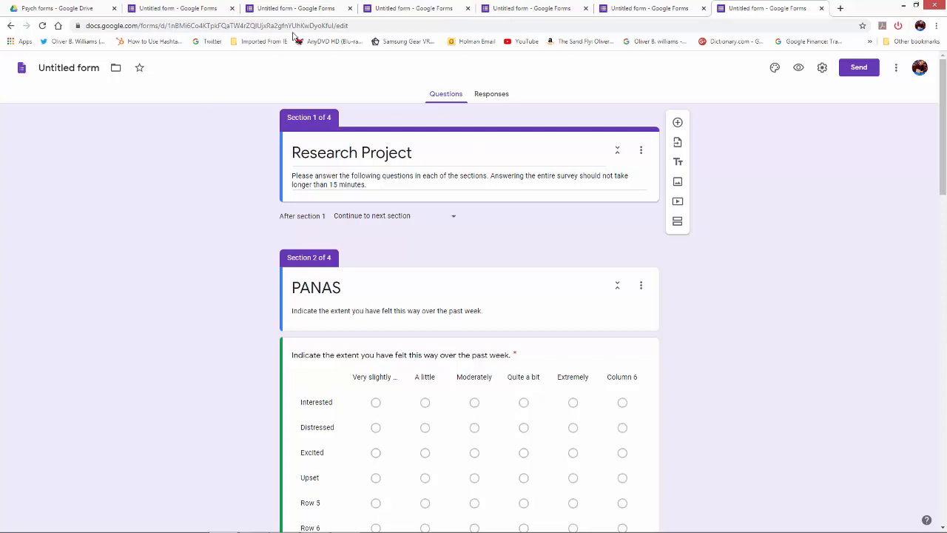
Switch to Google Drive and open the TreatmentMatch folder inside Outcomes Group.
left_click(46, 9)
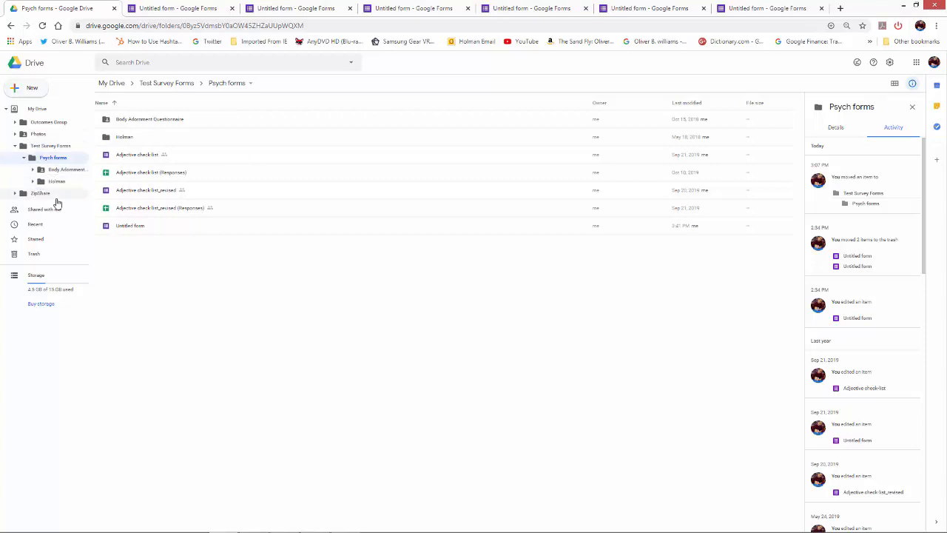
left_click(41, 122)
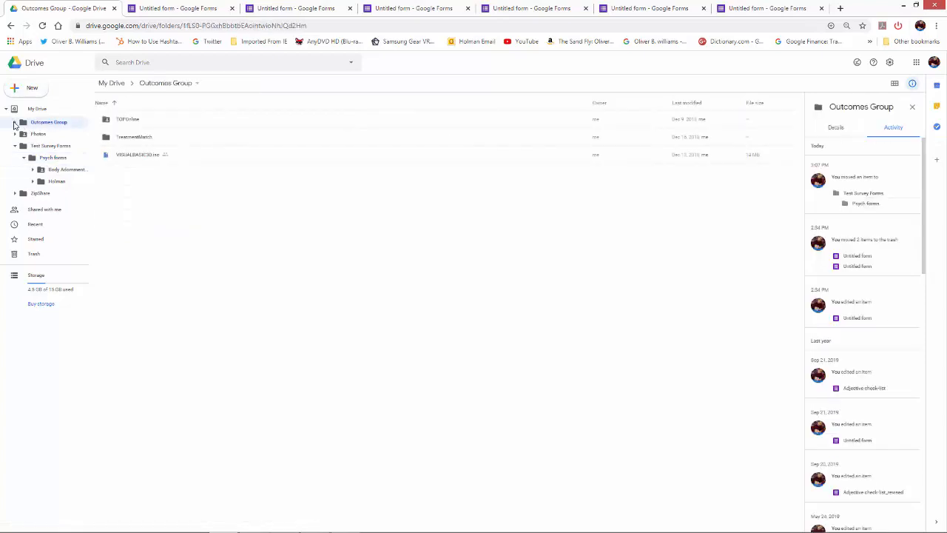
left_click(14, 122)
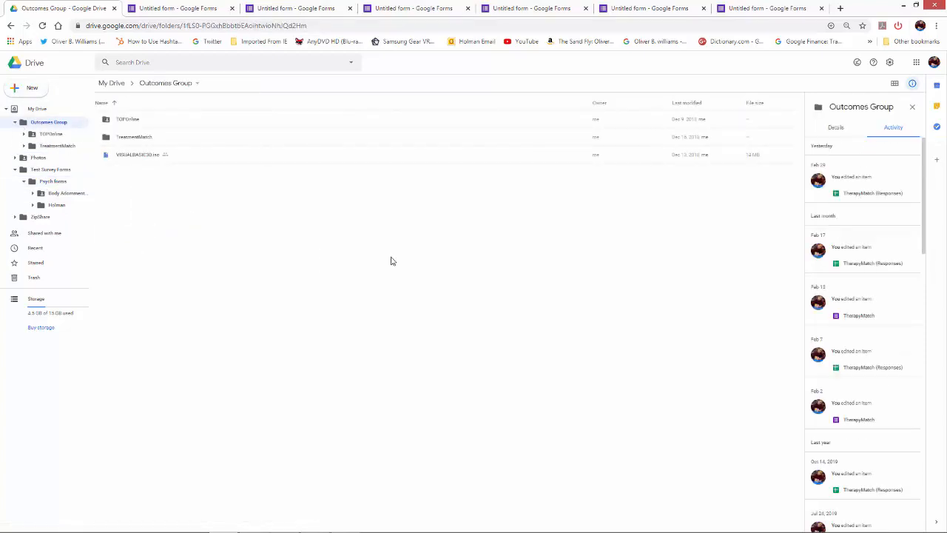
left_click(45, 148)
View the TherapyMatch (Responses) spreadsheet from the TreatmentMatch folder and close it again.
left_click(146, 154)
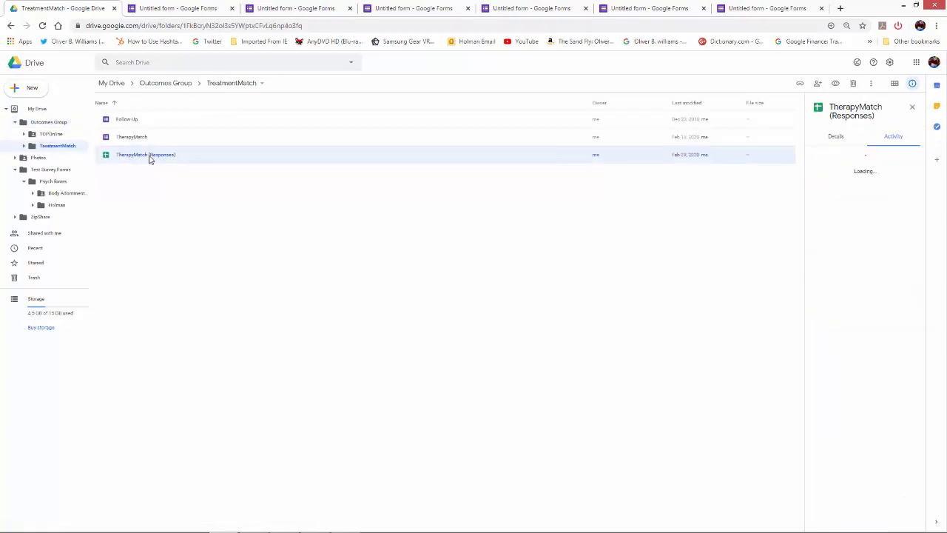
double_click(145, 154)
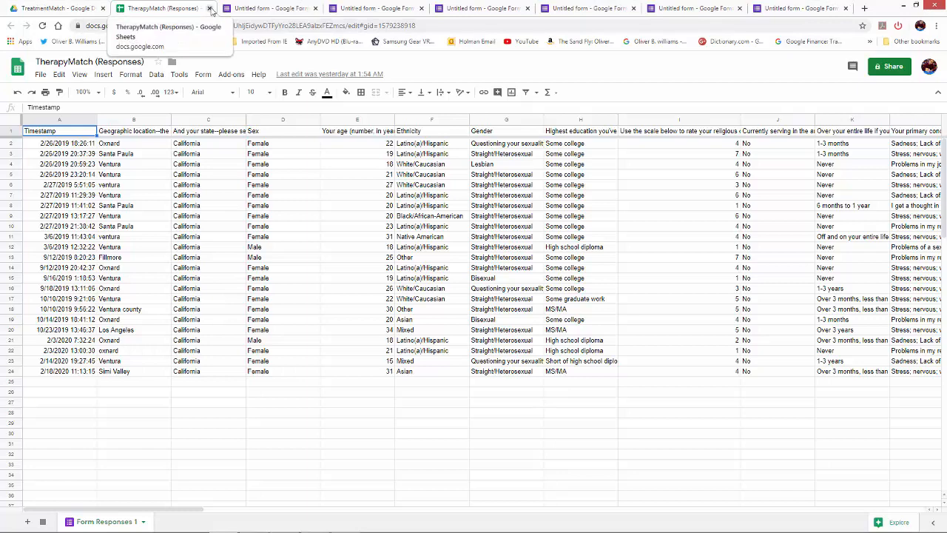
left_click(209, 8)
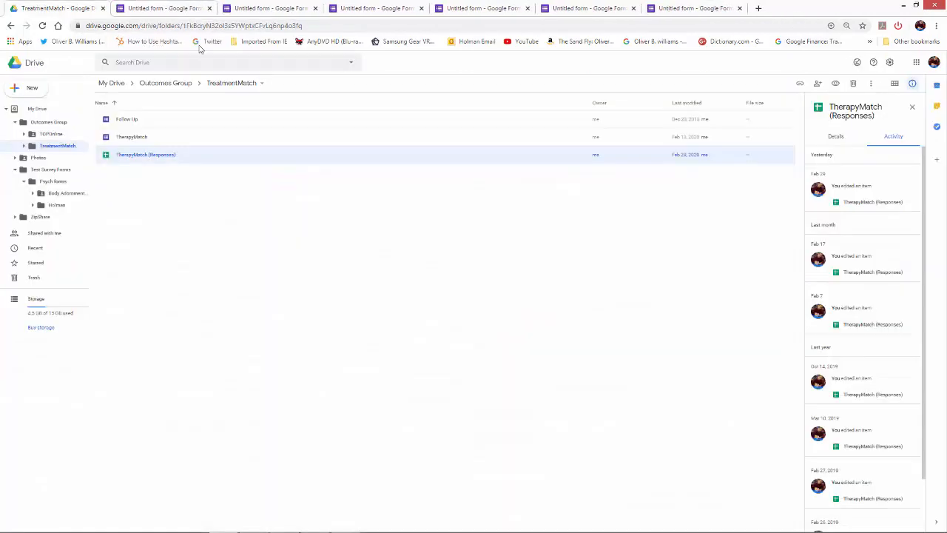
double_click(155, 159)
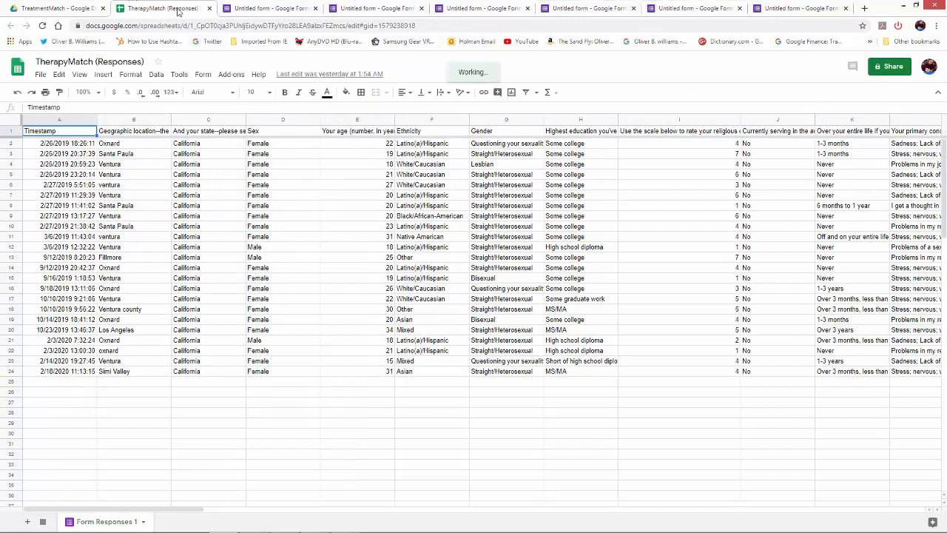
left_click(210, 9)
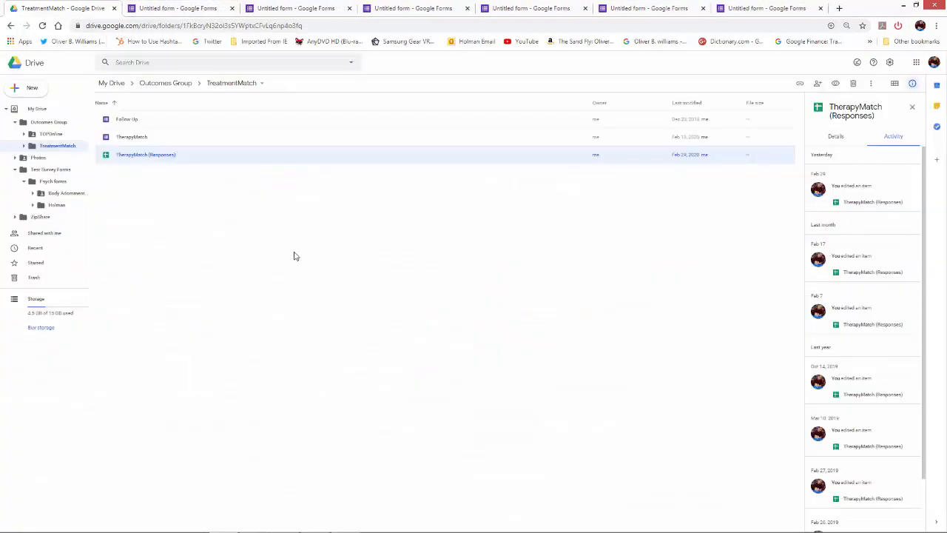
Open the TherapyMatch form and examine the summary charts of its collected responses.
left_click(143, 140)
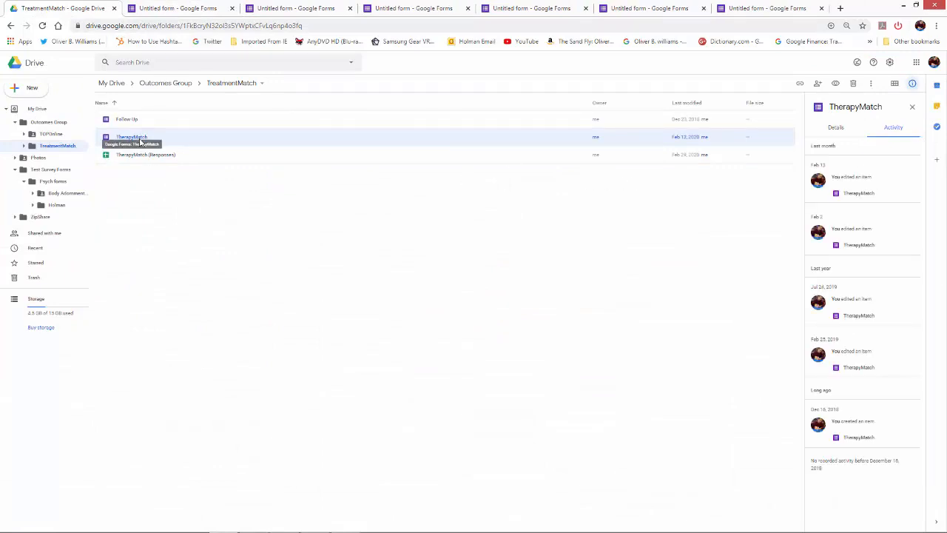
double_click(124, 143)
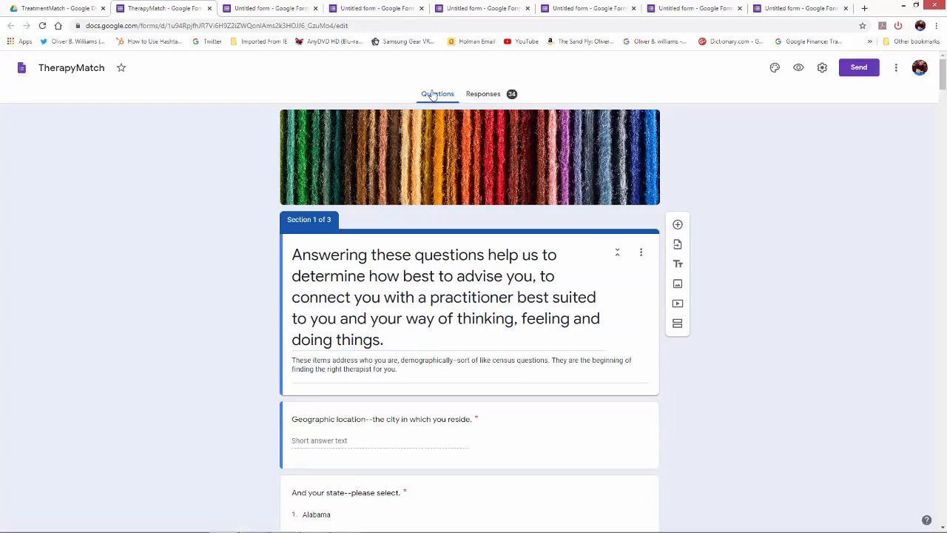
left_click(477, 96)
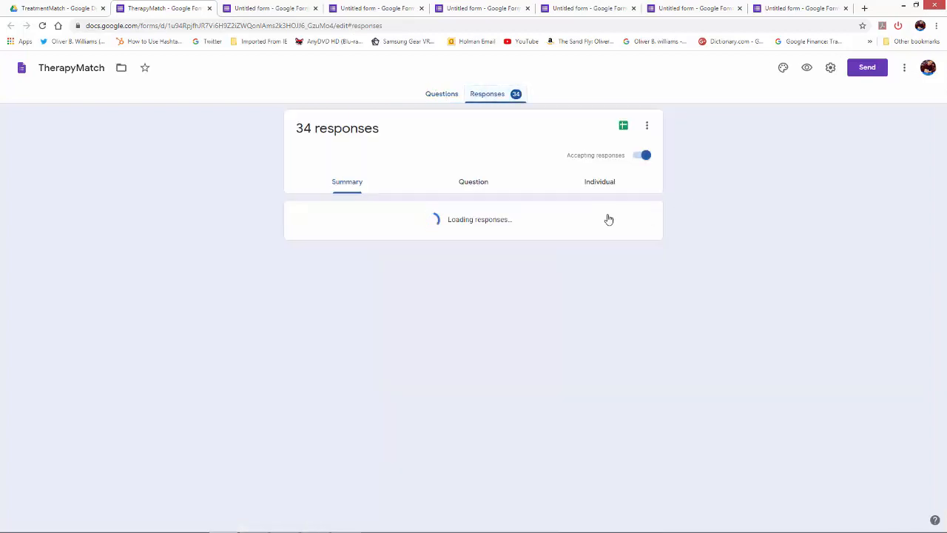
scroll(496, 282, "down", 8)
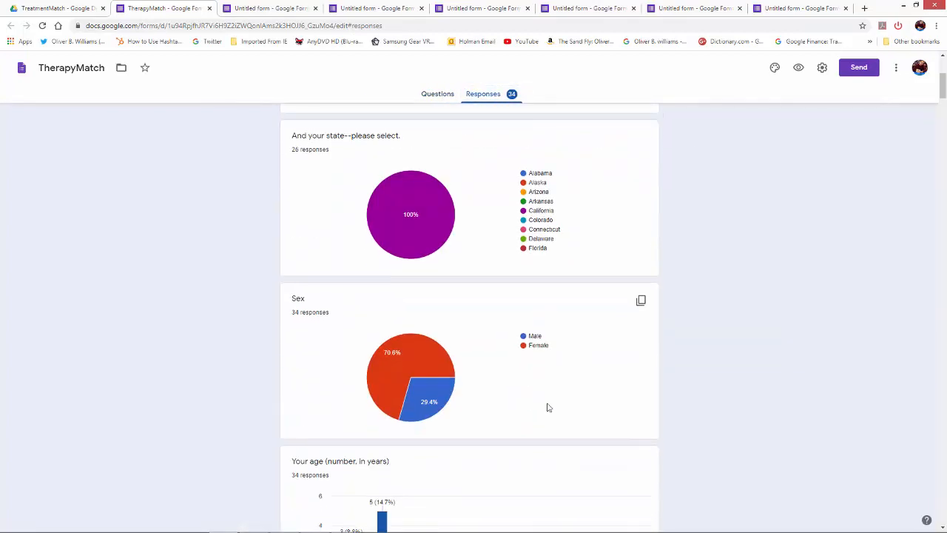
scroll(546, 426, "down", 4)
scroll(520, 429, "up", 12)
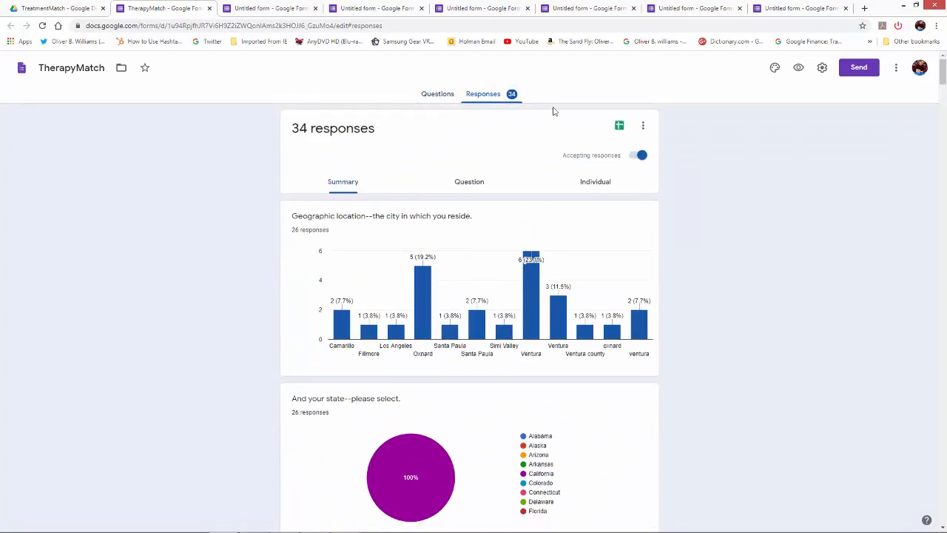
Open the TherapyMatch form's linked response spreadsheet and copy all of its cells.
left_click(619, 127)
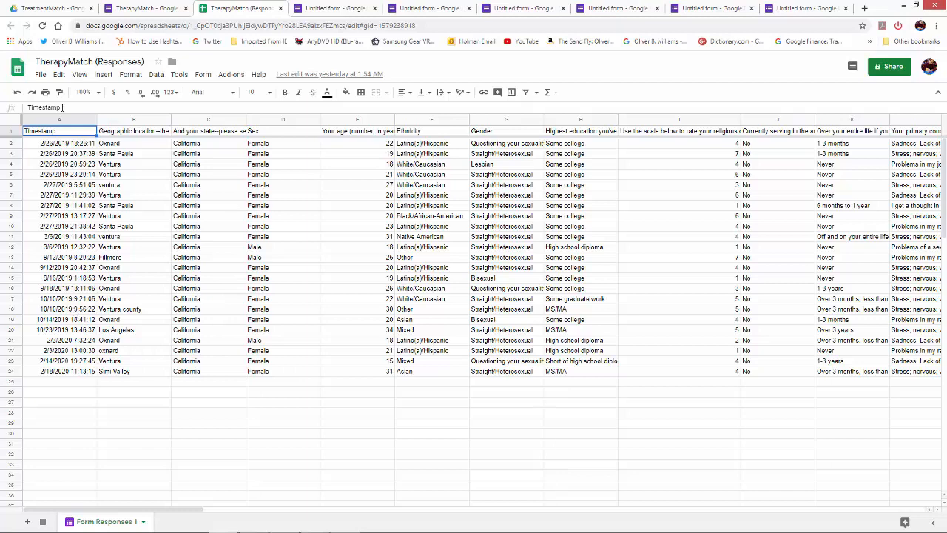
left_click(10, 123)
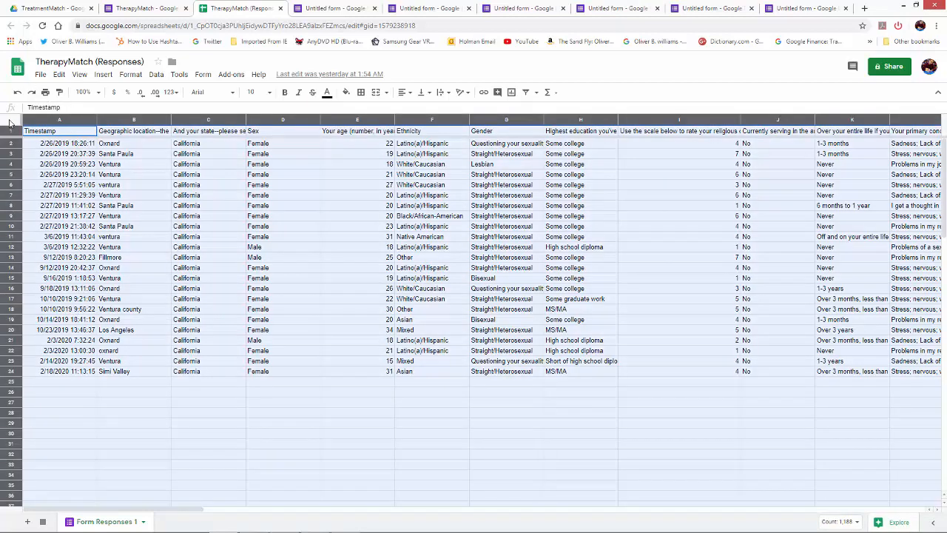
right_click(56, 172)
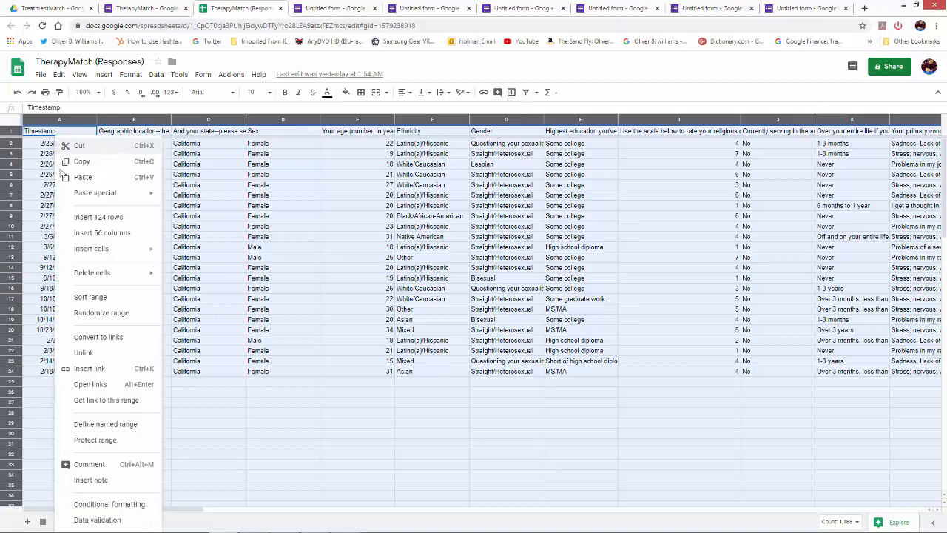
left_click(81, 162)
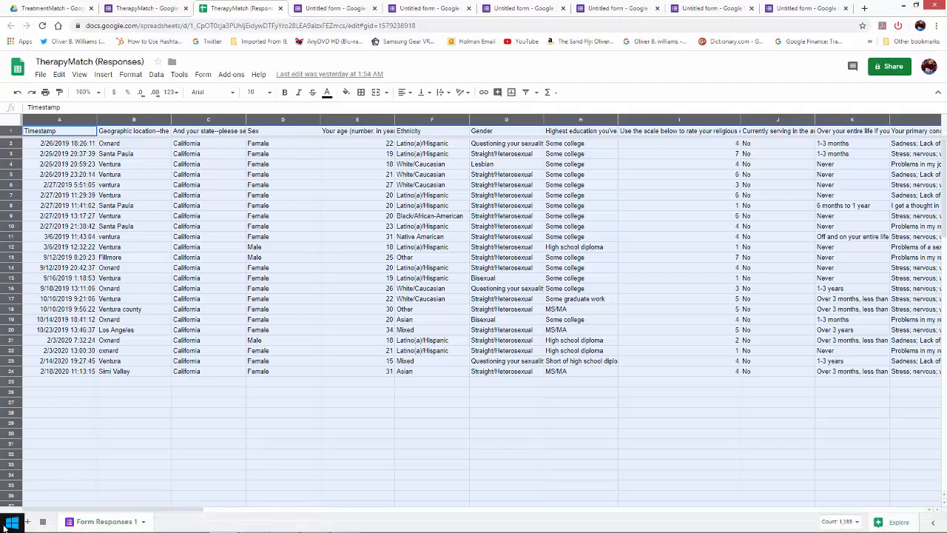
Launch Microsoft Office Excel 2007 and maximize its blank workbook window.
left_click(6, 524)
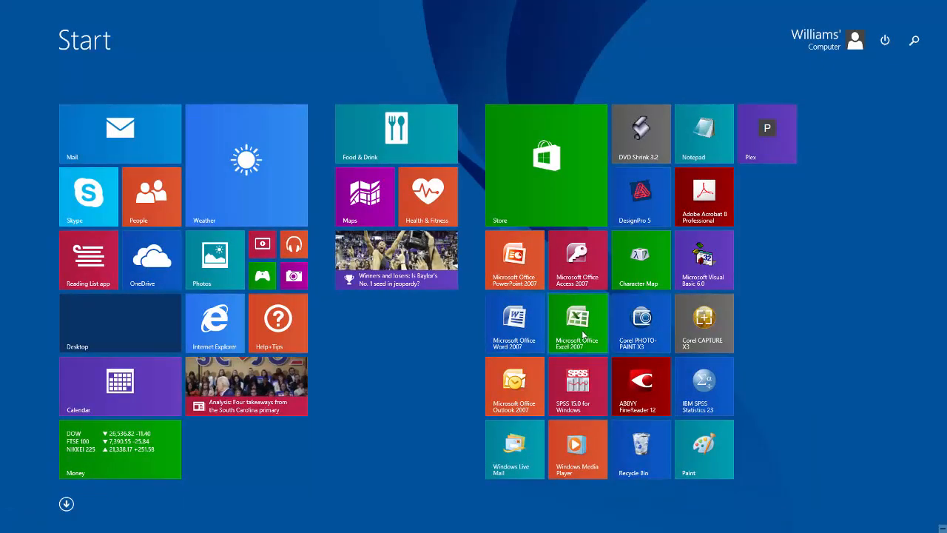
left_click(583, 337)
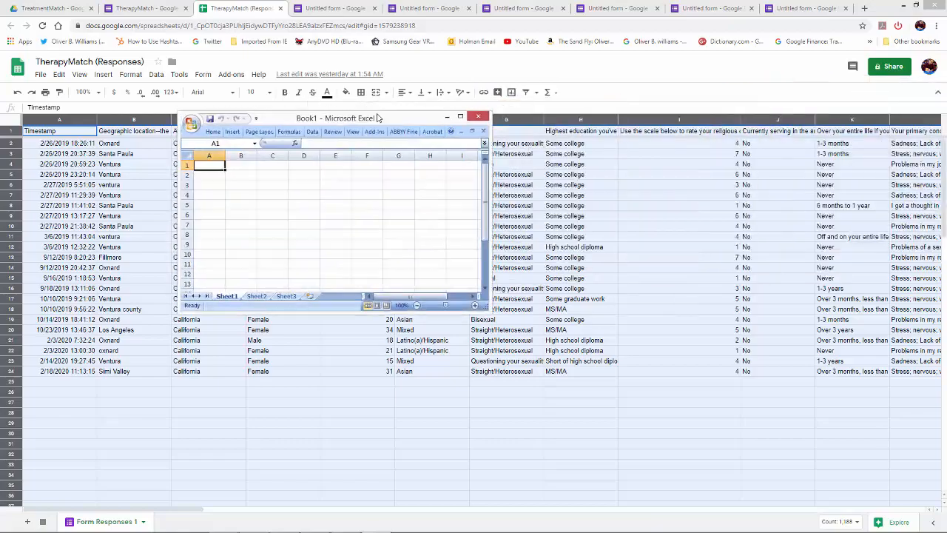
double_click(418, 93)
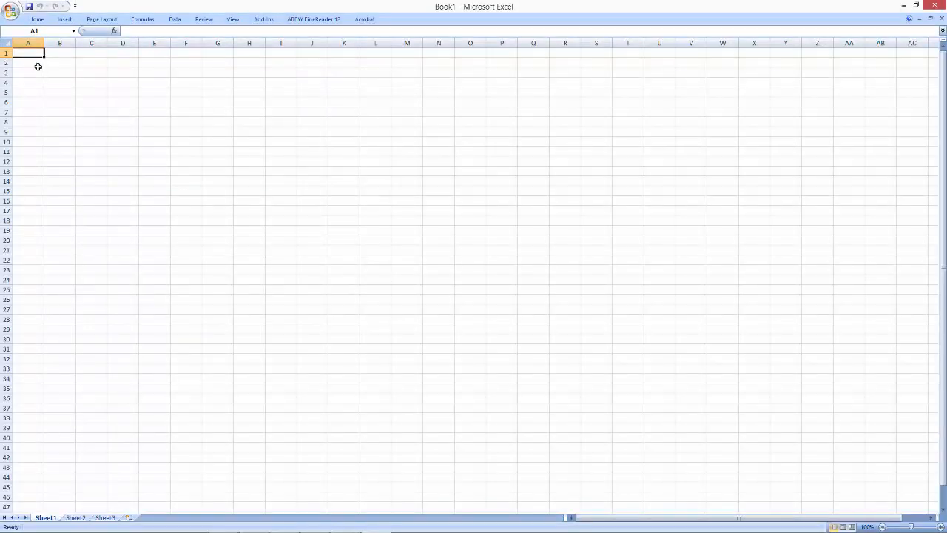
Try to paste the copied TherapyMatch responses into the blank Excel worksheet.
left_click(36, 20)
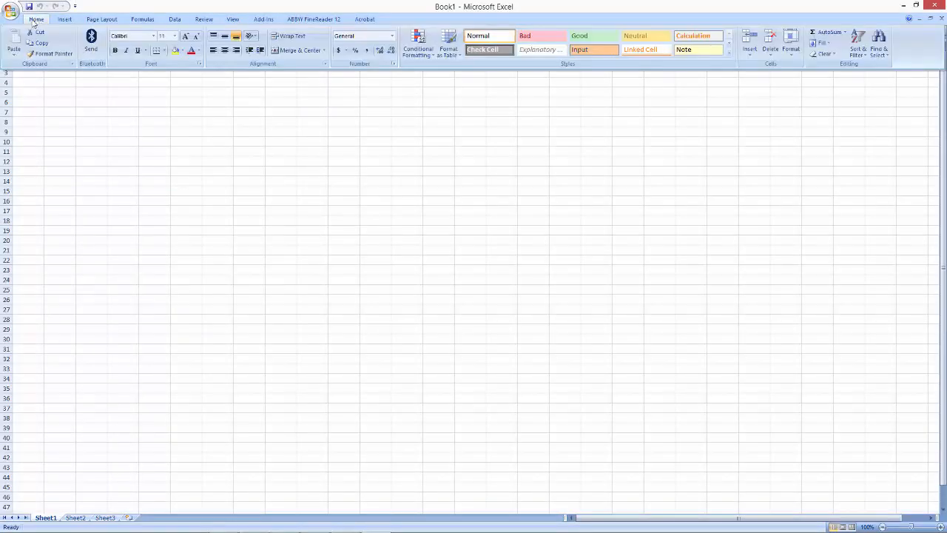
left_click(14, 54)
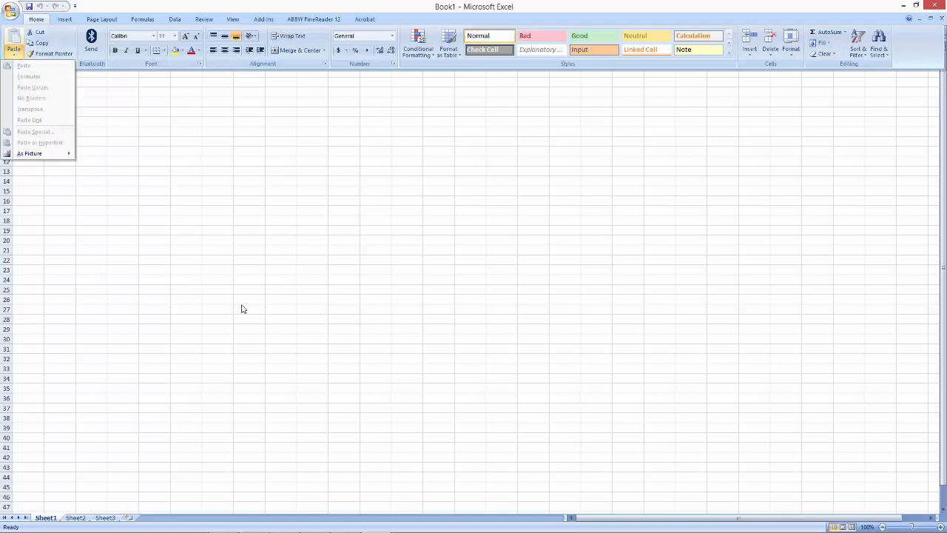
Return to the TherapyMatch (Responses) spreadsheet in the browser and copy the selected cells again.
key("alt+Tab")
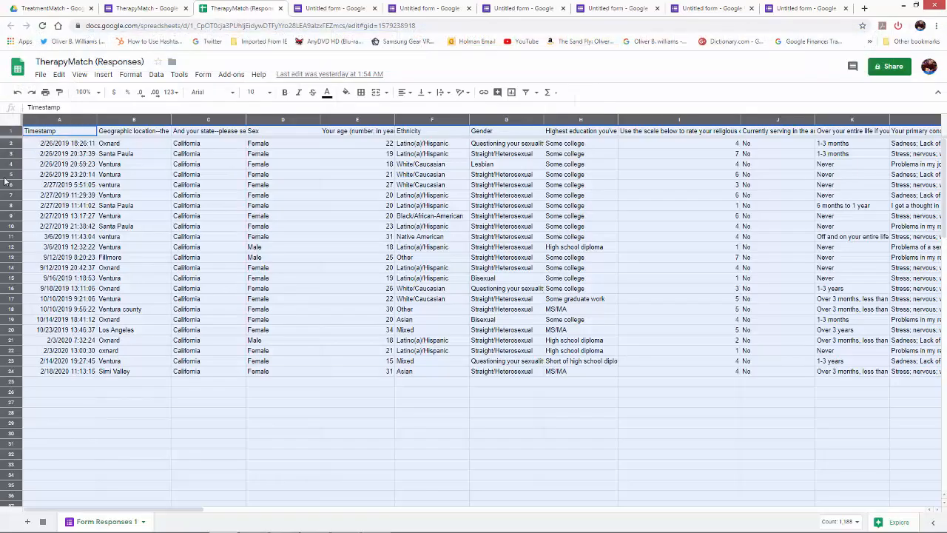
left_click(59, 75)
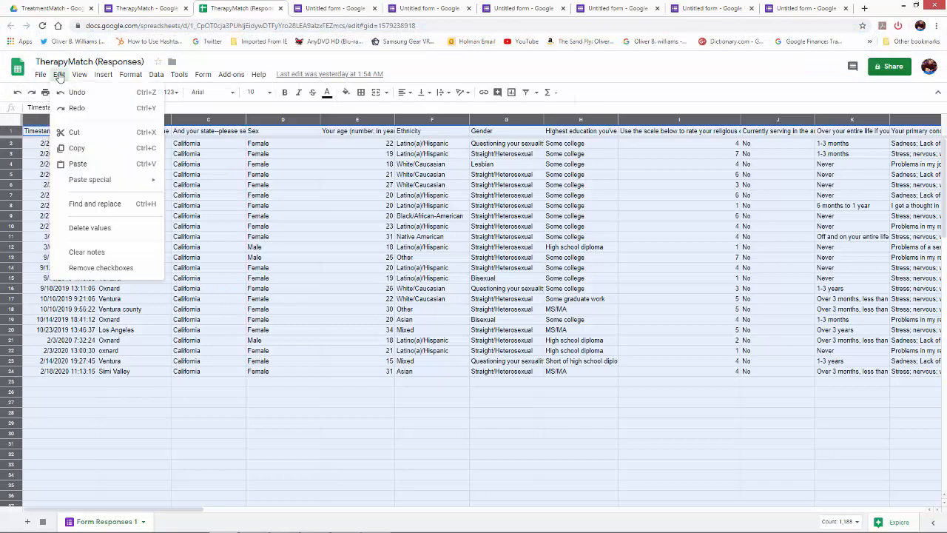
left_click(77, 149)
Switch to Excel and paste the copied TherapyMatch responses into Sheet1 of the blank workbook, starting at cell A1.
key("alt+Tab")
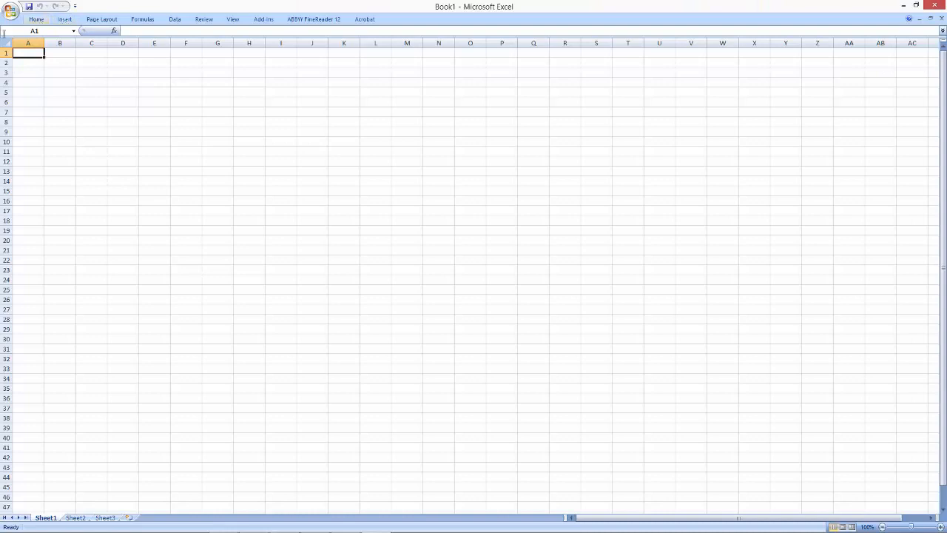
left_click(16, 54)
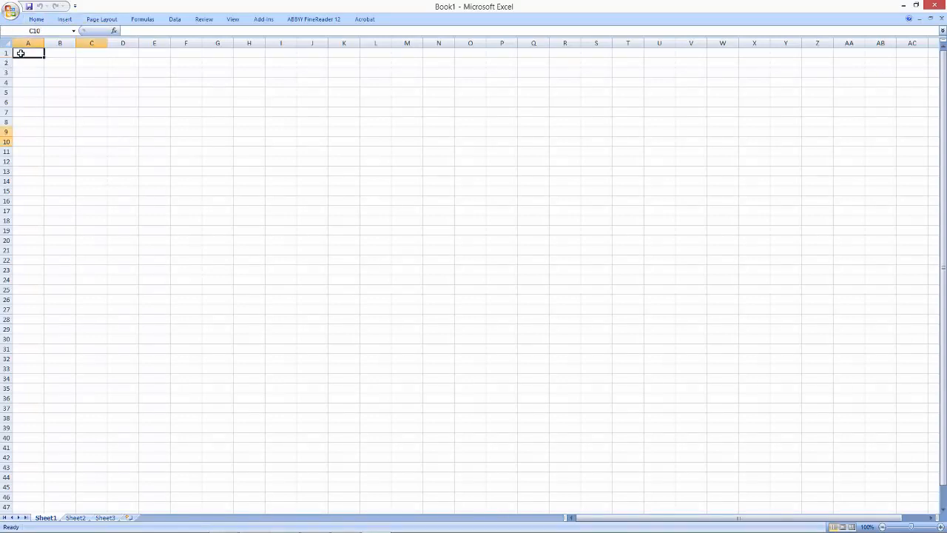
left_click(37, 20)
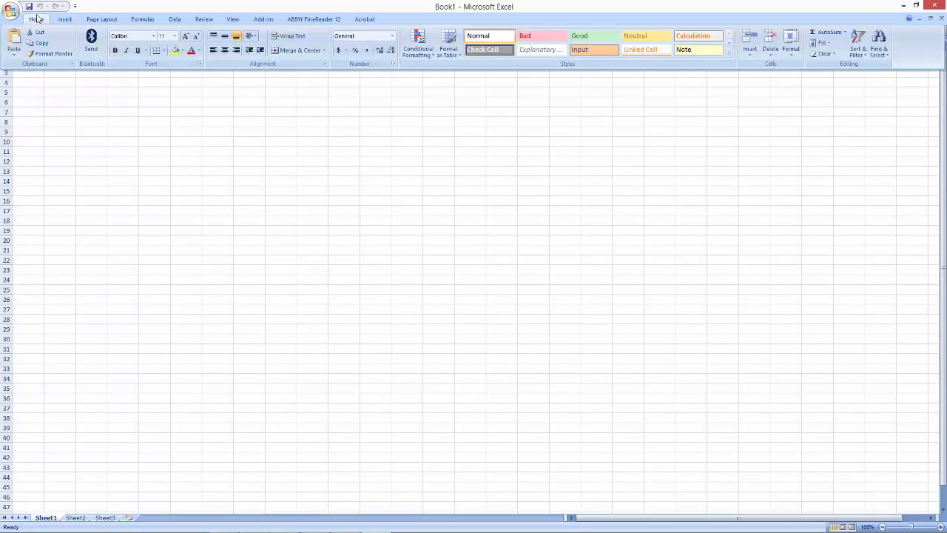
left_click(15, 53)
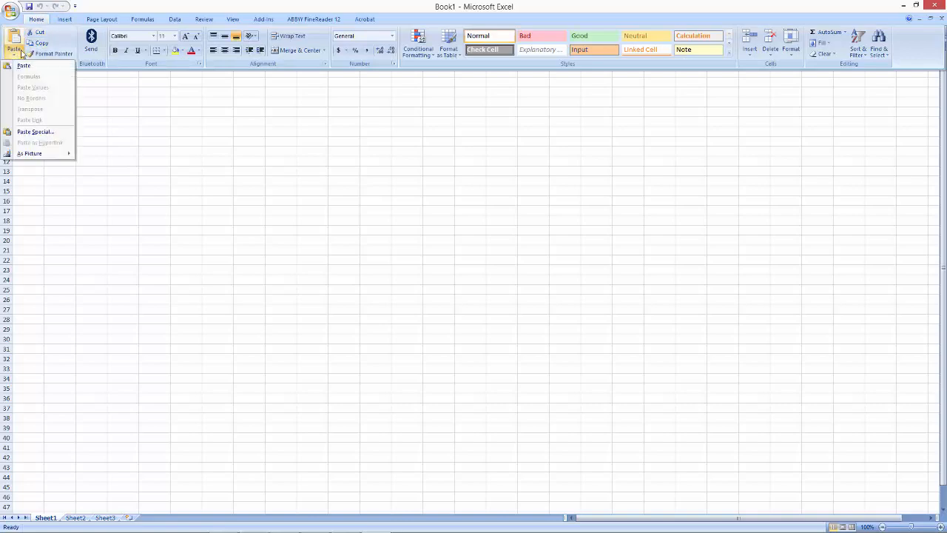
left_click(42, 65)
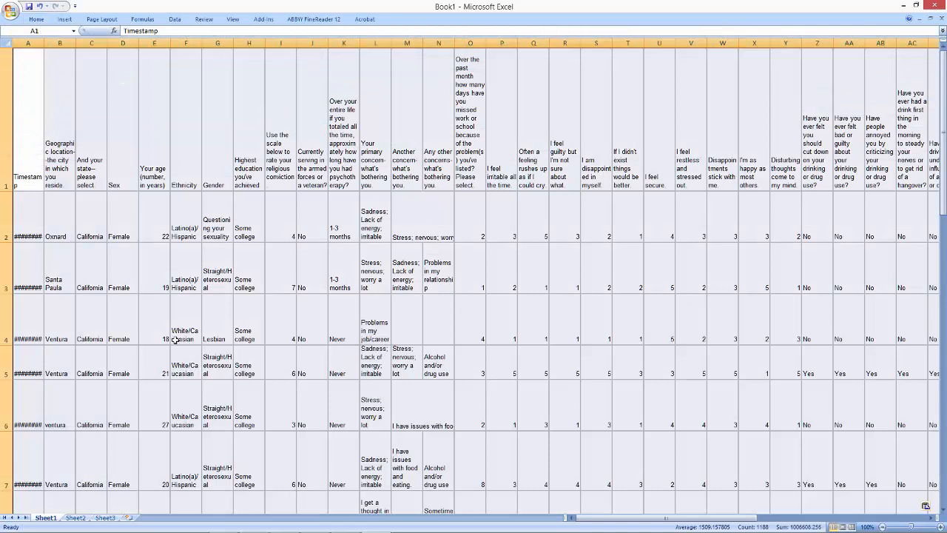
Undo the formatted paste and paste the copied responses again at cell A1 using Paste Special as Text.
left_click(40, 6)
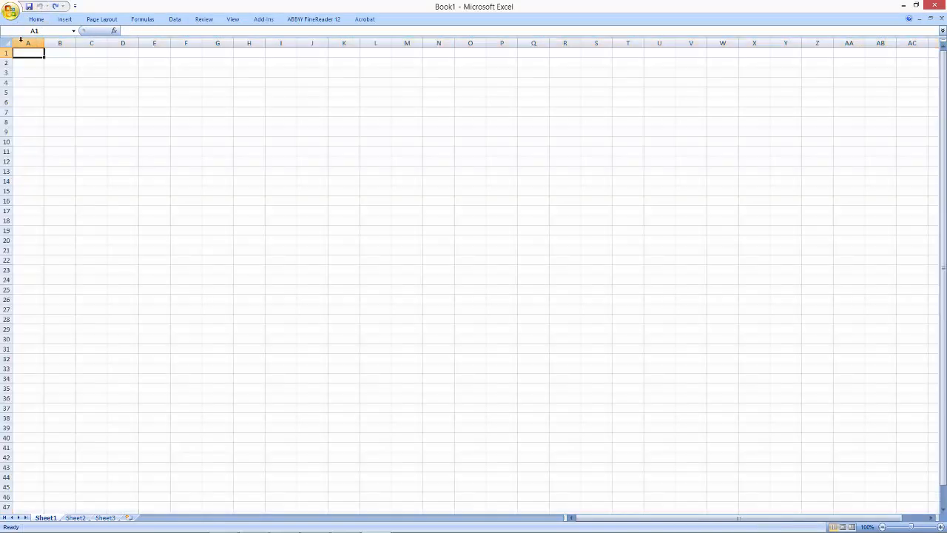
left_click(35, 20)
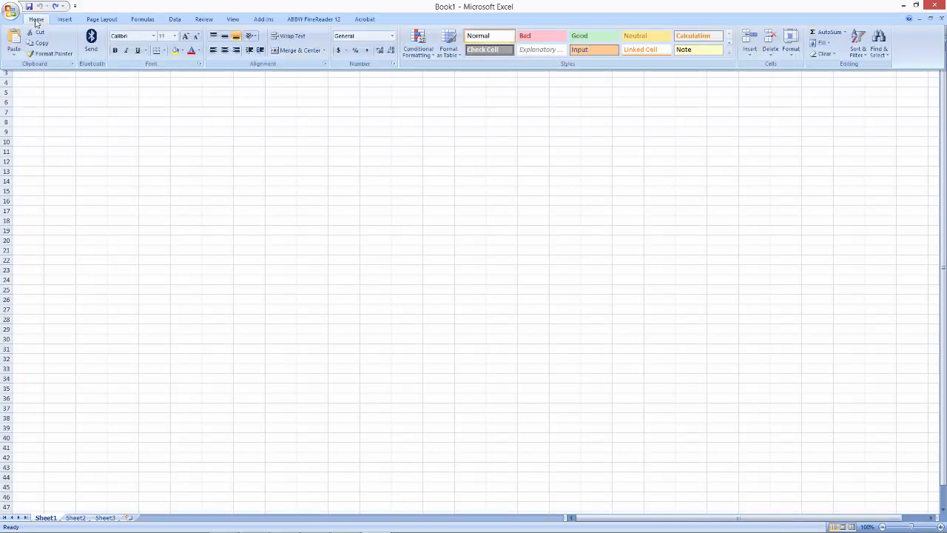
left_click(15, 57)
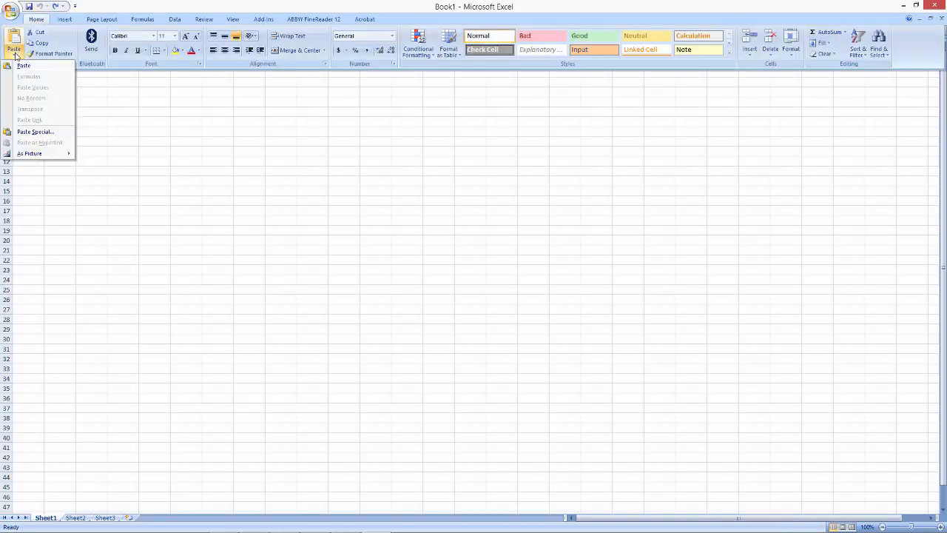
left_click(46, 133)
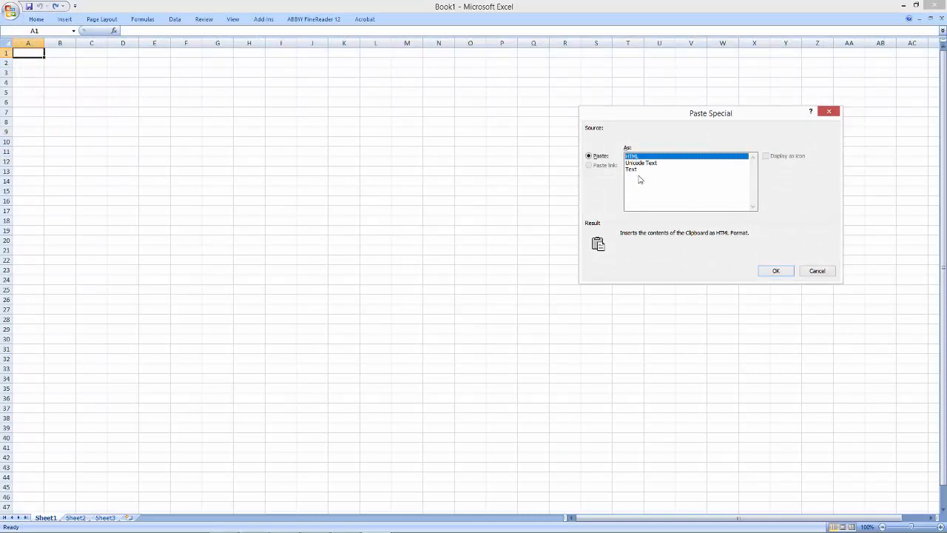
left_click(631, 170)
left_click(776, 271)
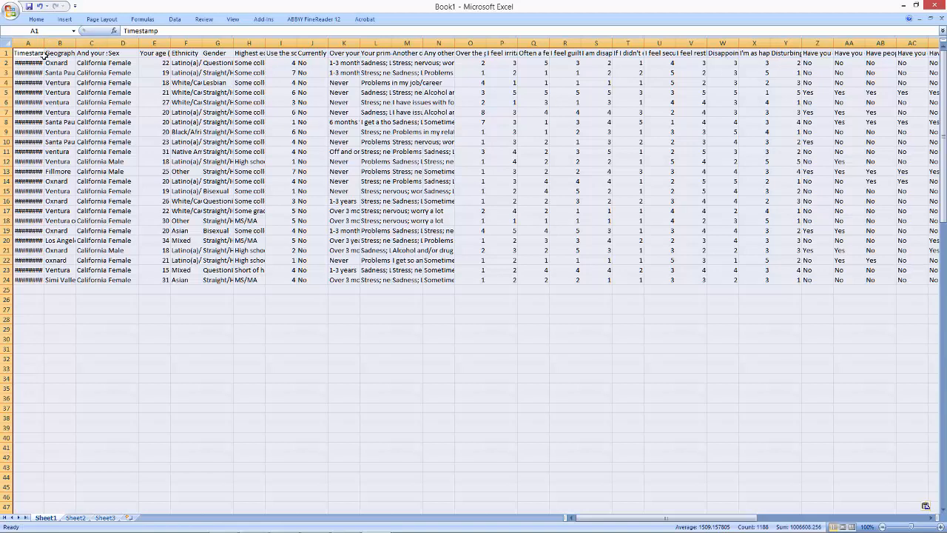
Auto-fit the width of all columns in Sheet1 to their contents.
double_click(77, 44)
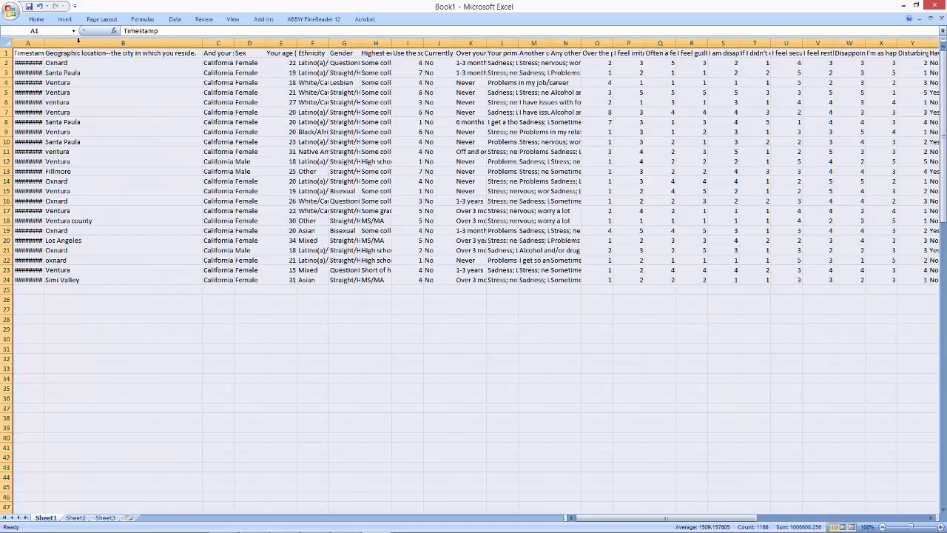
left_click(5, 42)
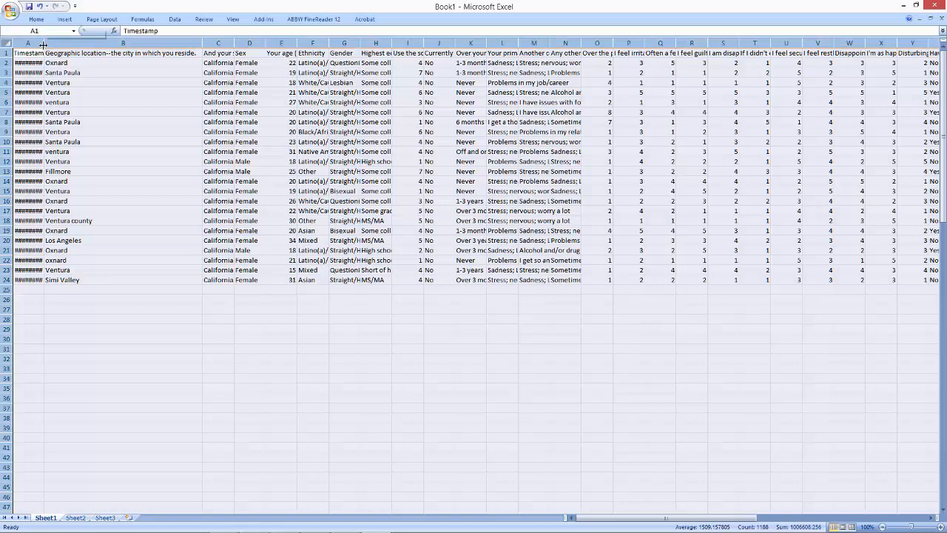
double_click(44, 43)
left_click(119, 130)
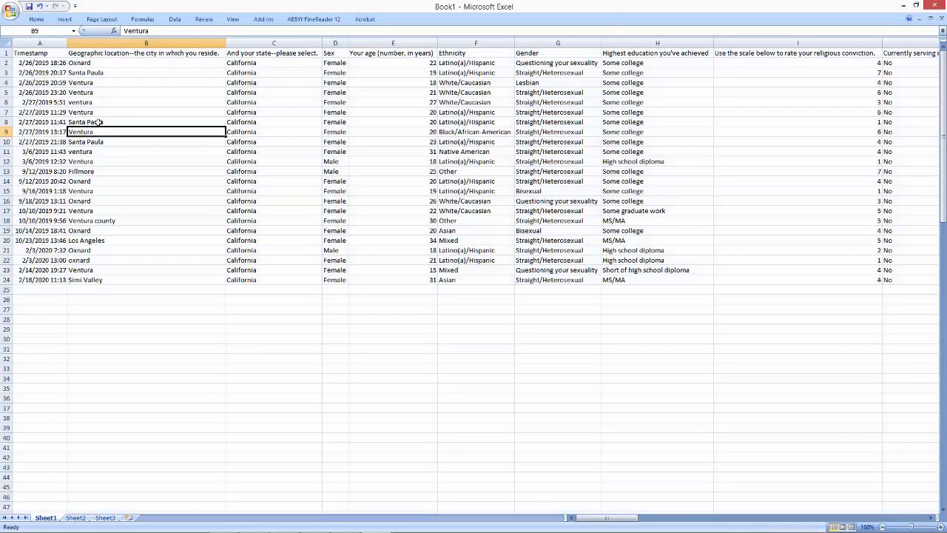
Delete the Timestamp column from the pasted responses.
left_click(41, 43)
right_click(45, 43)
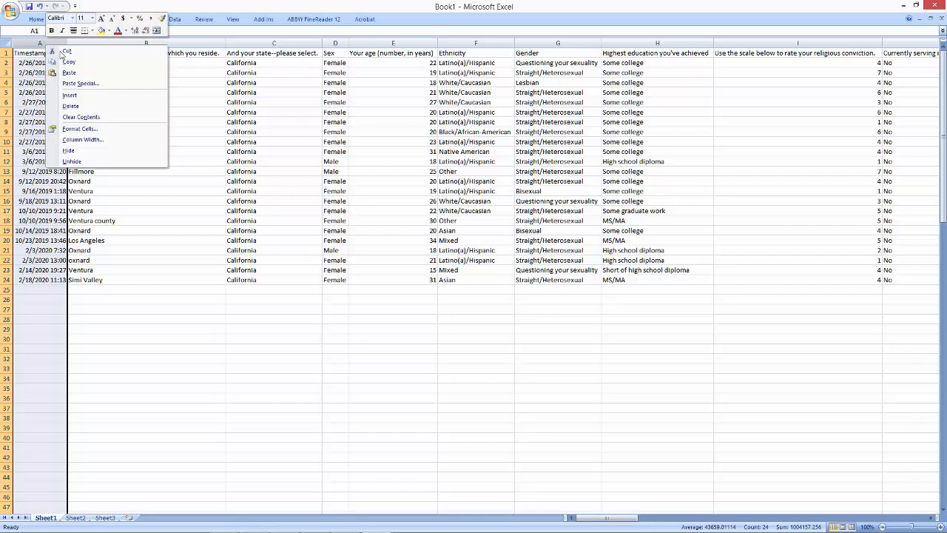
left_click(83, 108)
left_click(272, 352)
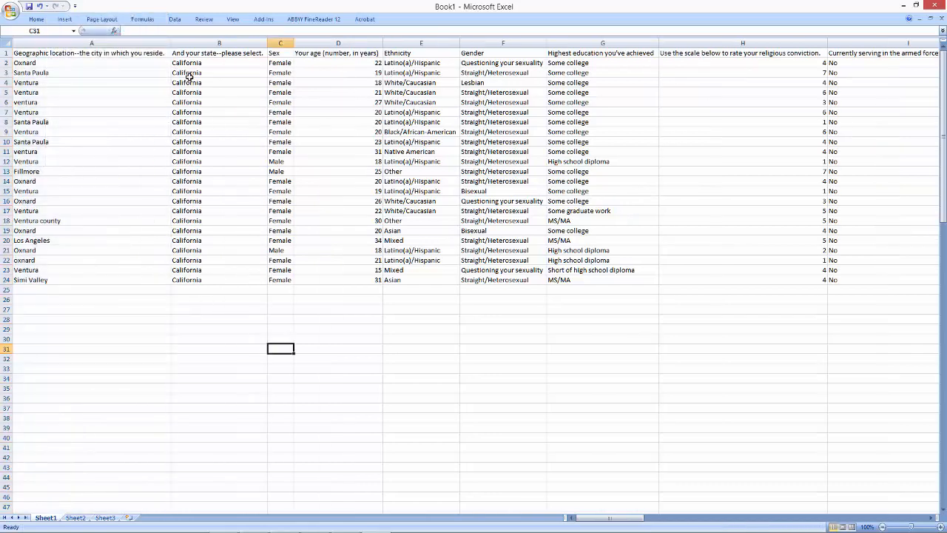
Delete the column holding the geographic location (city) answers.
left_click(128, 42)
right_click(128, 41)
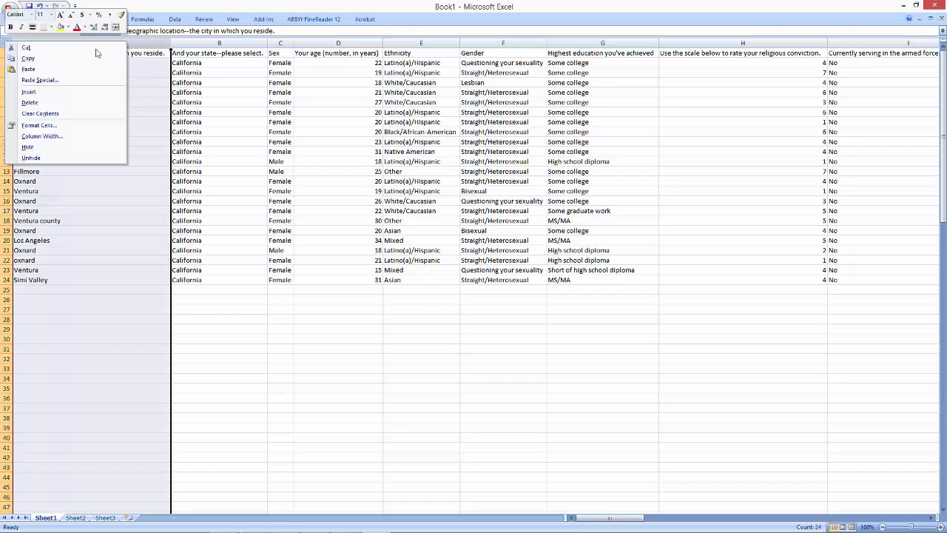
left_click(54, 102)
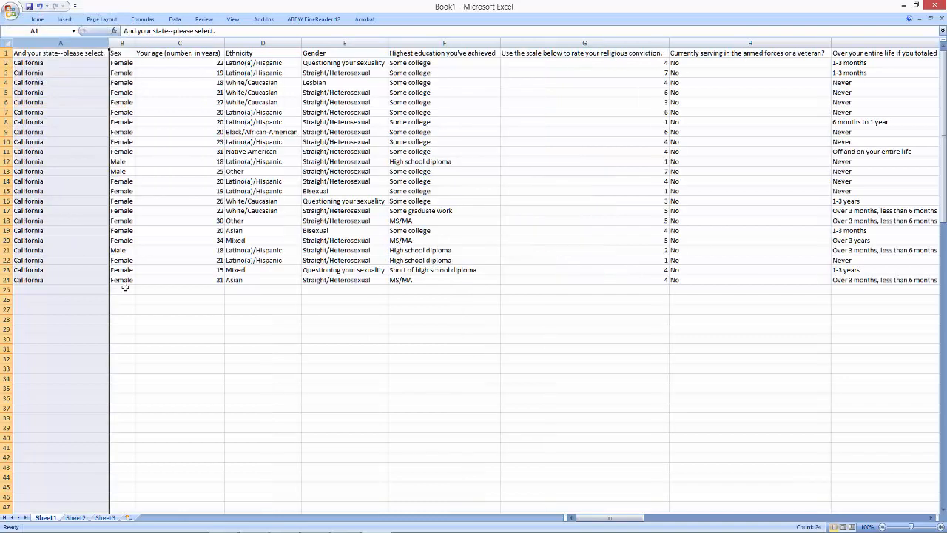
left_click(141, 140)
Widen the Sex column slightly and replace every "Female" entry in it with 1.
left_click_drag(134, 43, 160, 43)
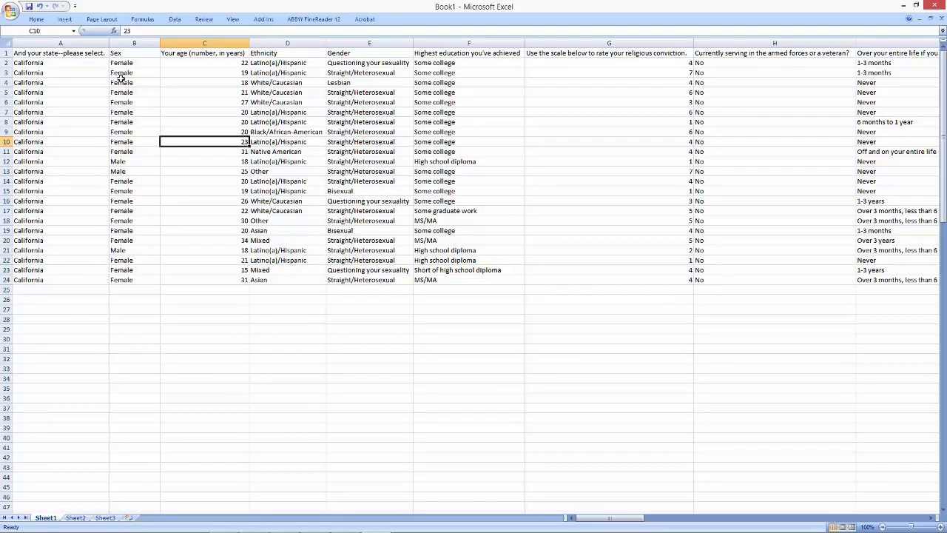
left_click(128, 41)
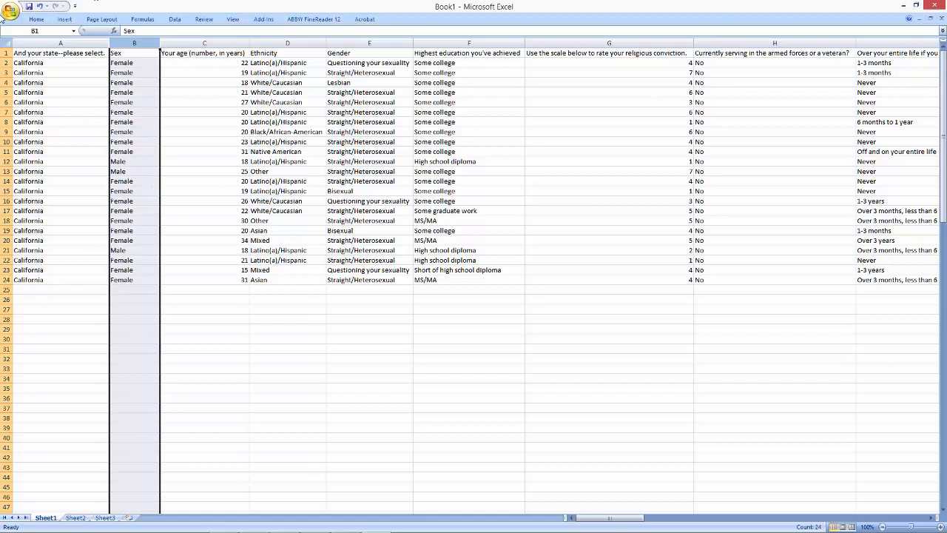
left_click(35, 20)
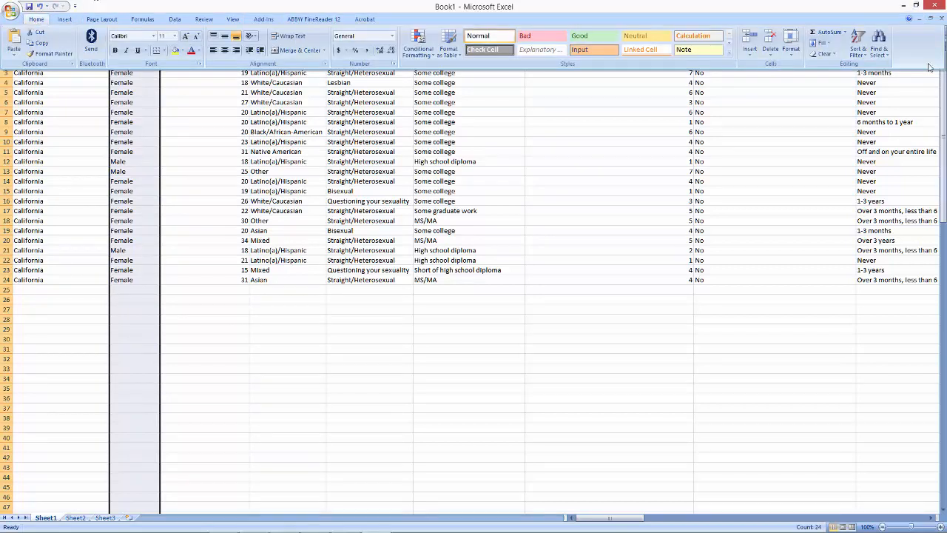
left_click(883, 58)
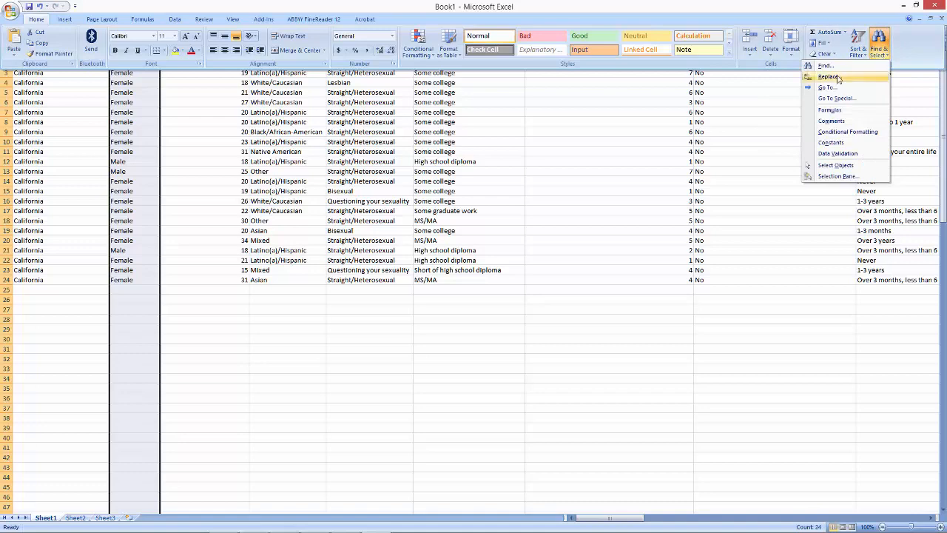
left_click(835, 68)
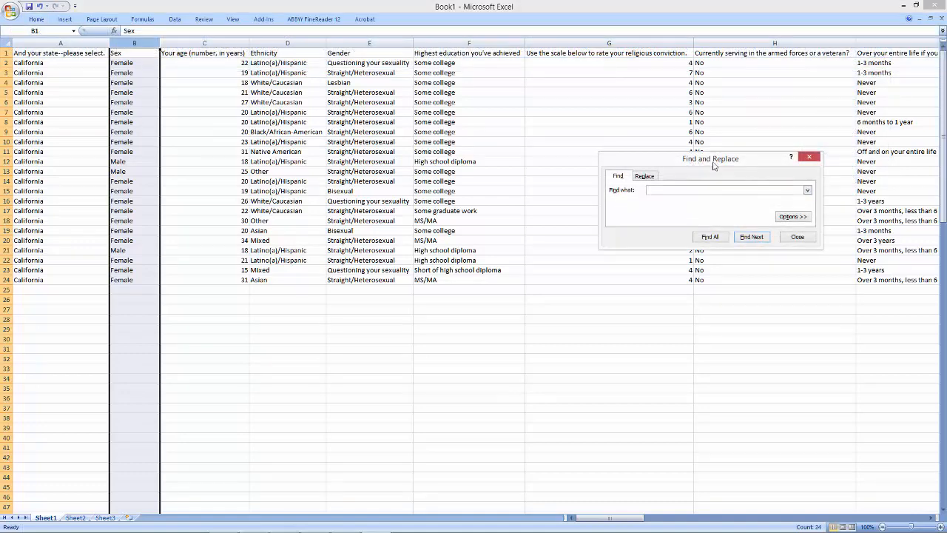
left_click(647, 176)
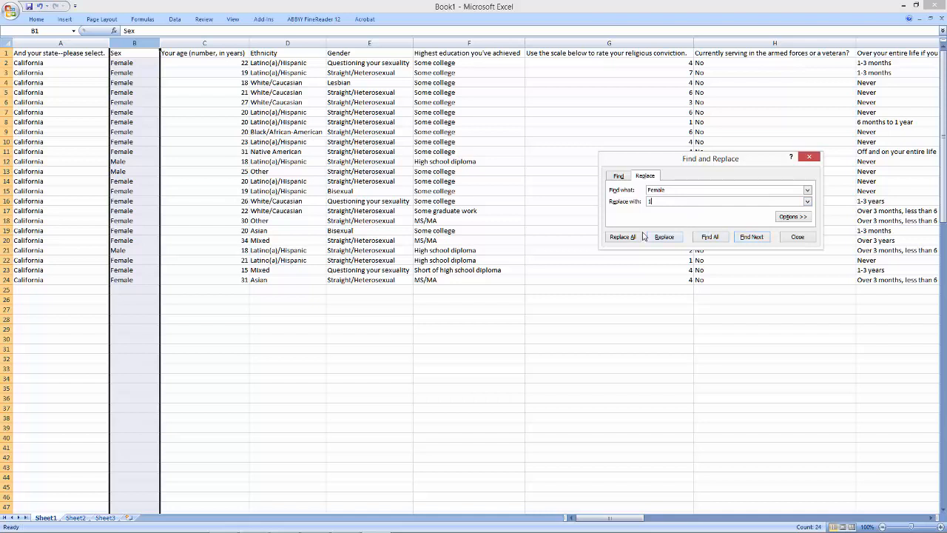
left_click(618, 236)
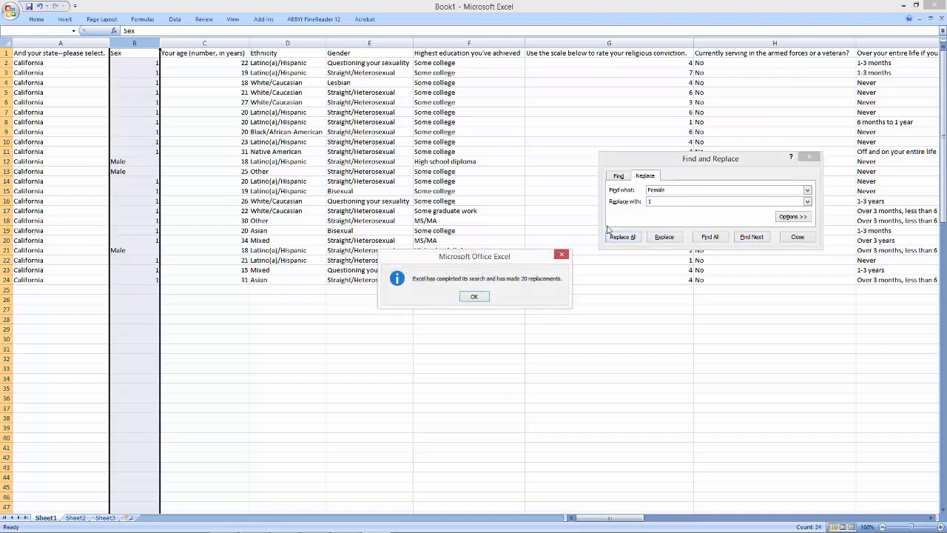
left_click(474, 296)
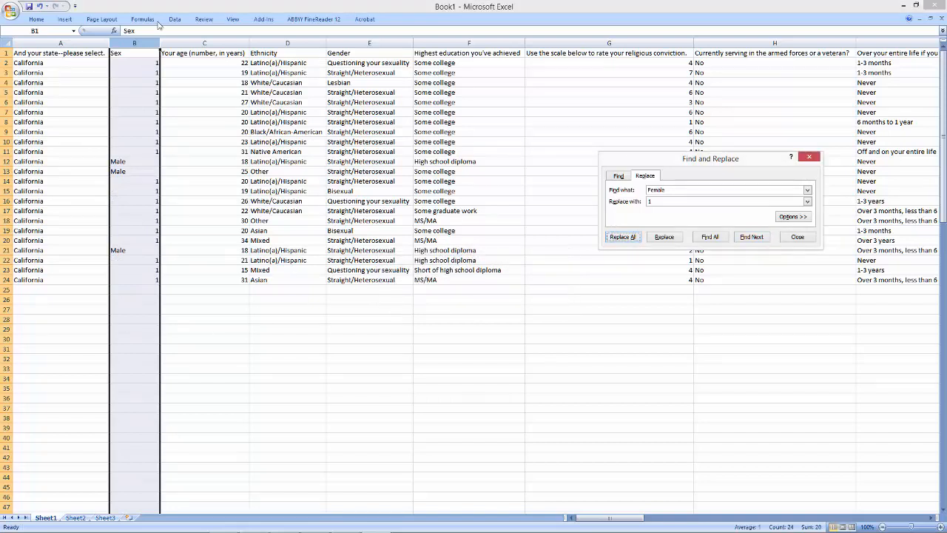
Replace every "Male" entry in the Sex column with 2.
left_click(134, 42)
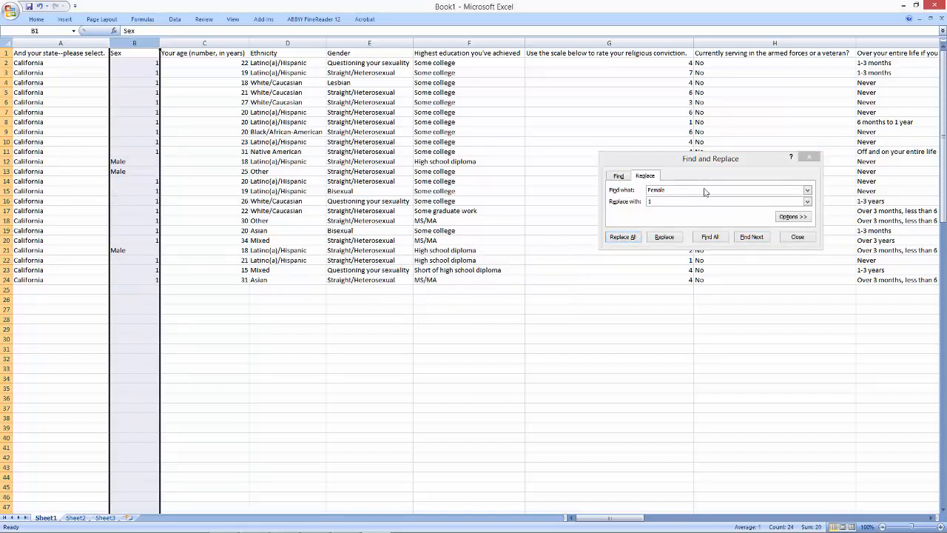
left_click_drag(673, 190, 605, 181)
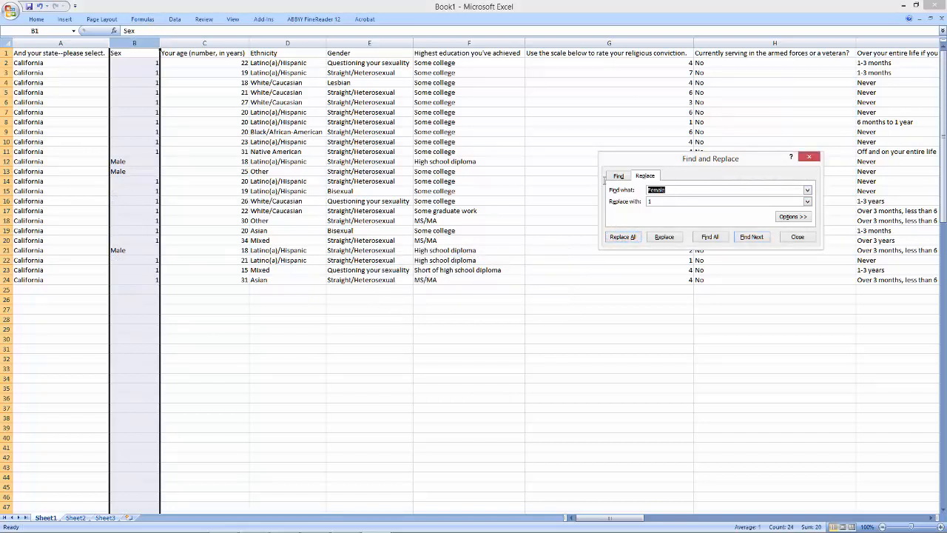
type("M")
left_click(631, 237)
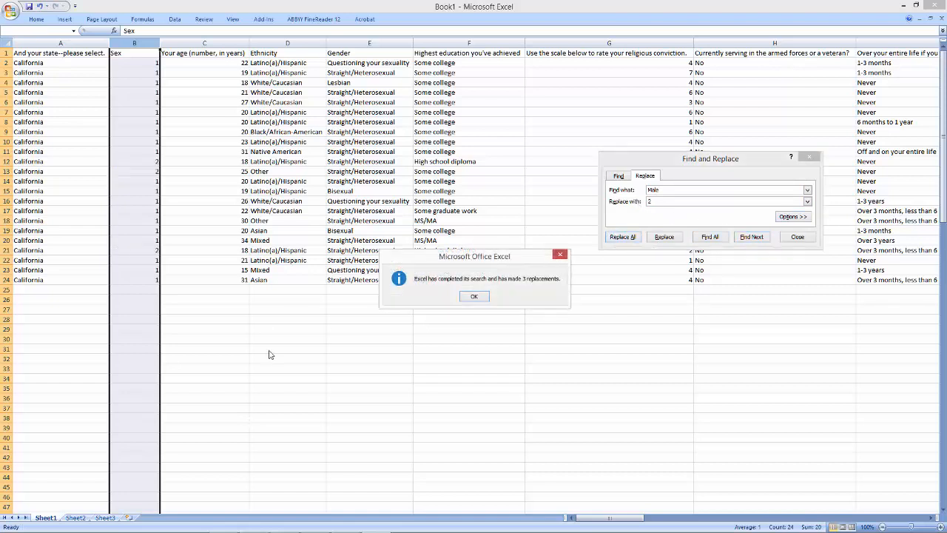
left_click(471, 295)
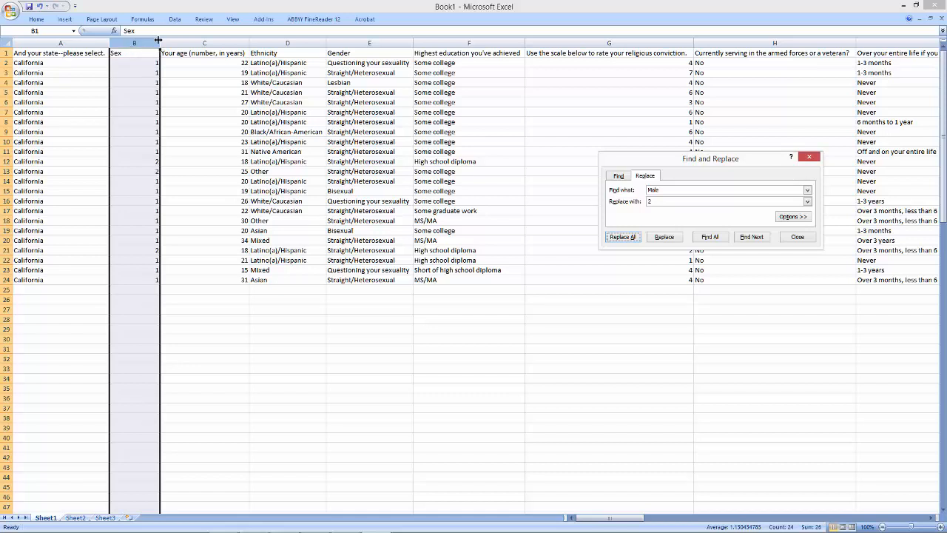
Rename the age column's header in C1 to "Age" and narrow the column to suit the shorter header.
left_click(208, 152)
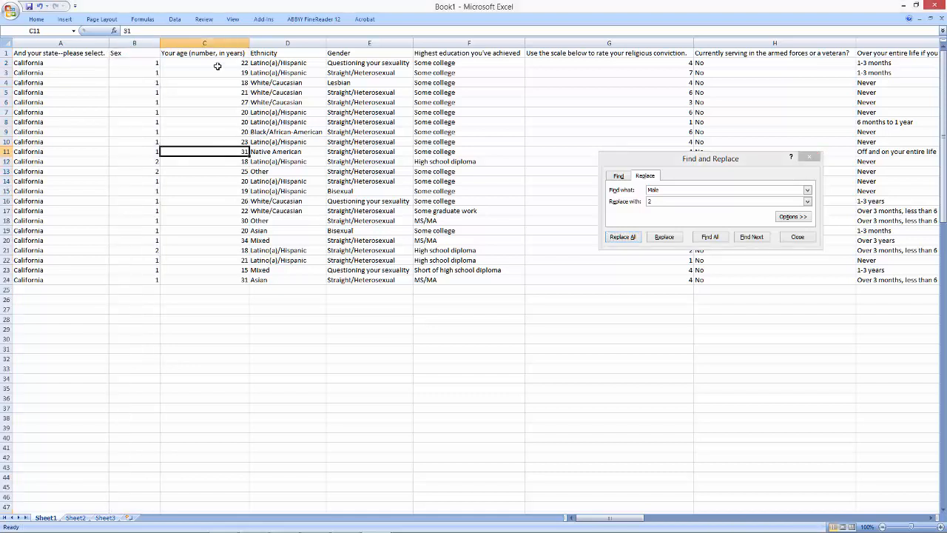
left_click(200, 53)
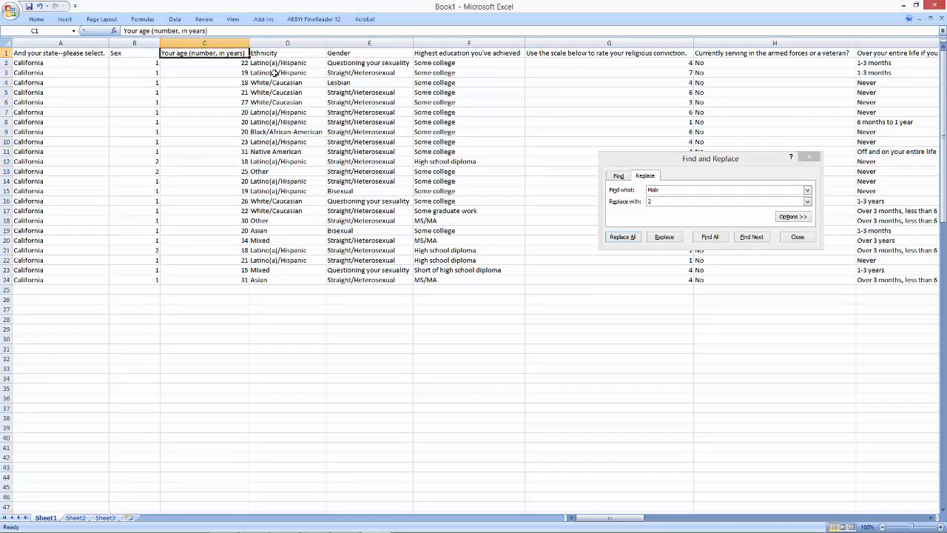
type("Age")
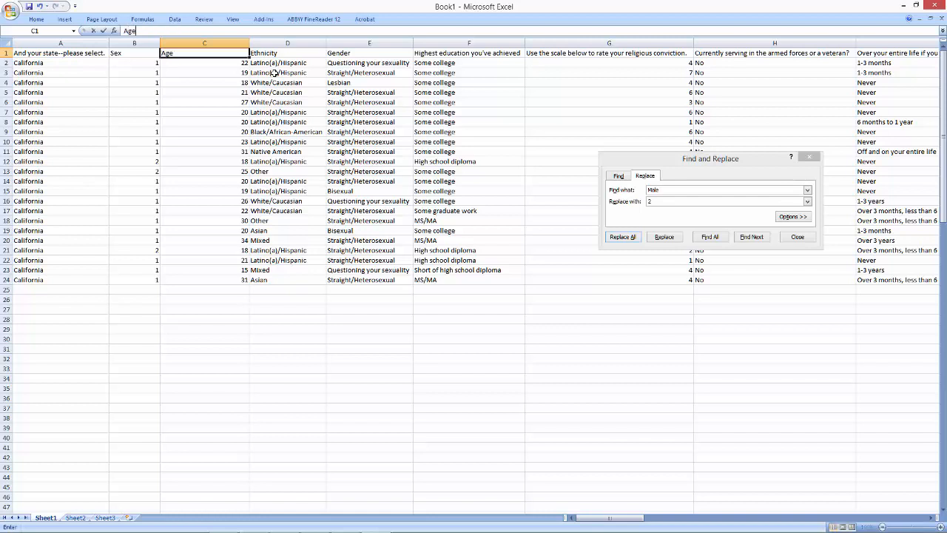
left_click(194, 182)
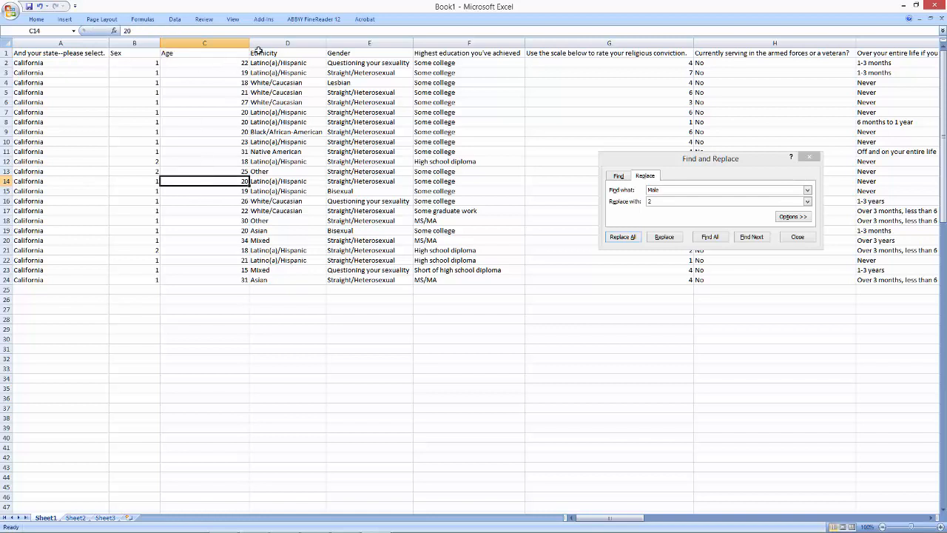
left_click_drag(250, 47, 196, 47)
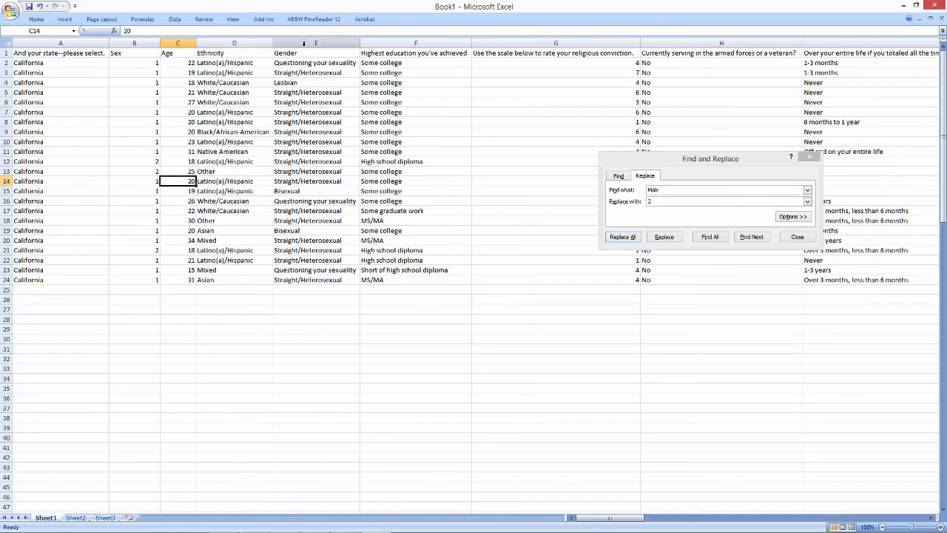
Close the Find and Replace dialog and turn on filtering for the survey data's header row.
left_click(237, 43)
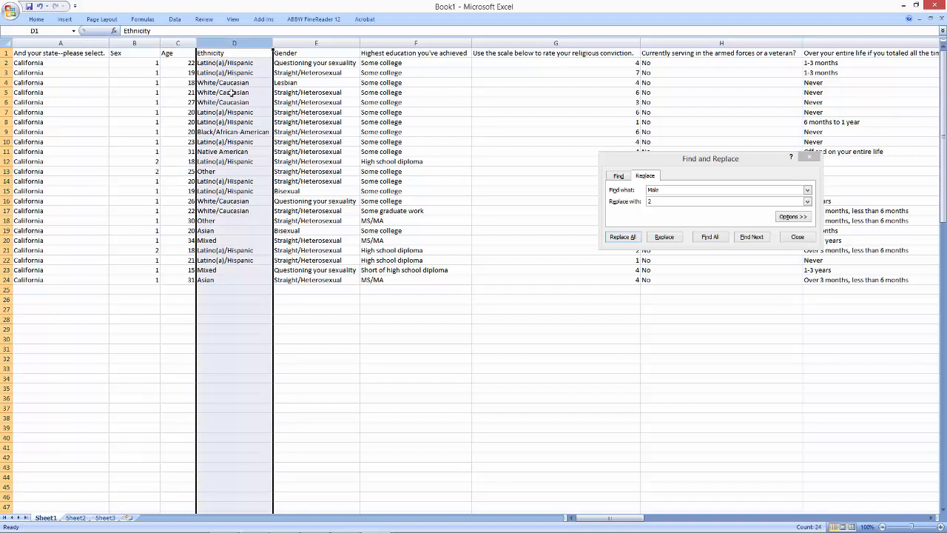
left_click(205, 72)
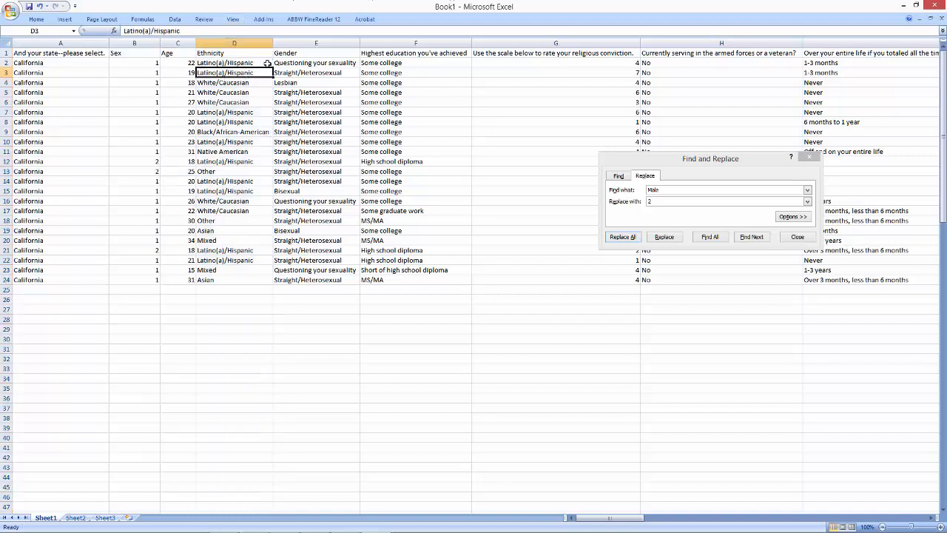
left_click(264, 63)
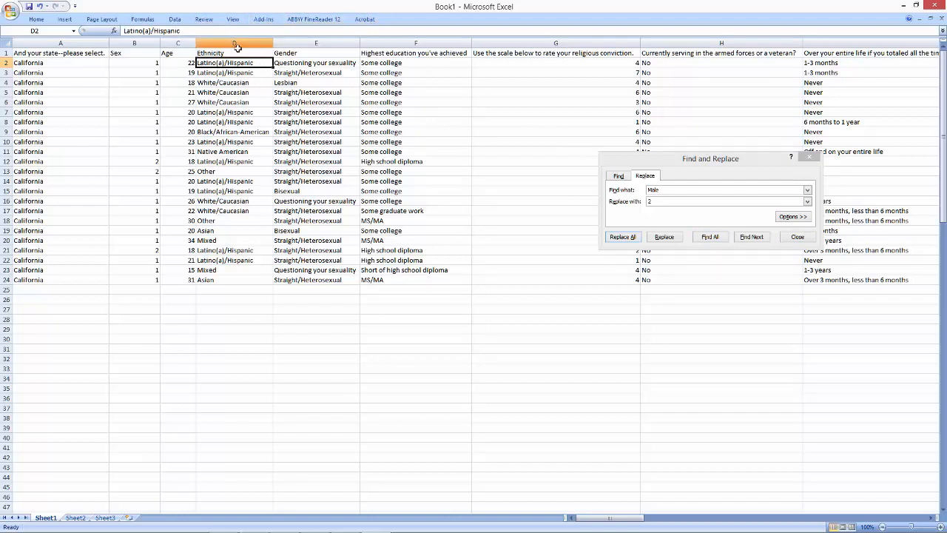
left_click(797, 237)
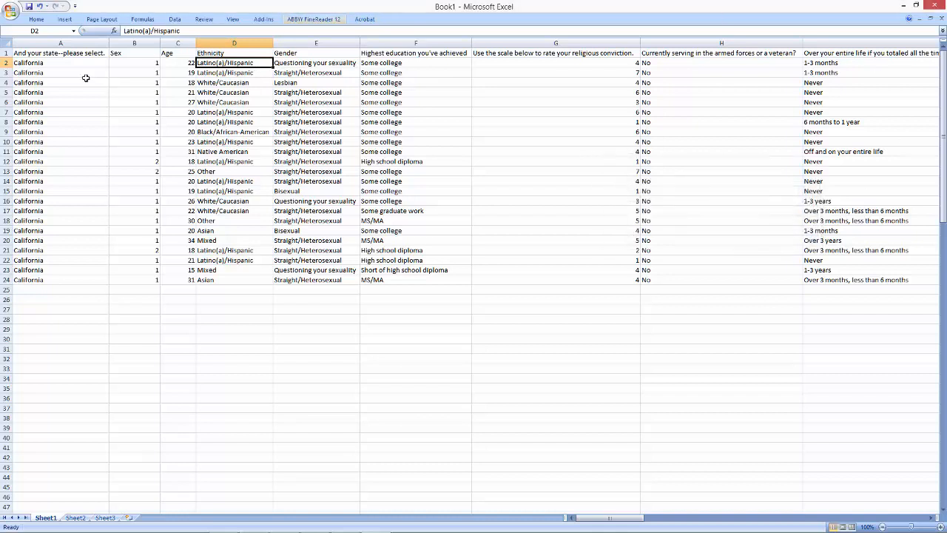
left_click(37, 19)
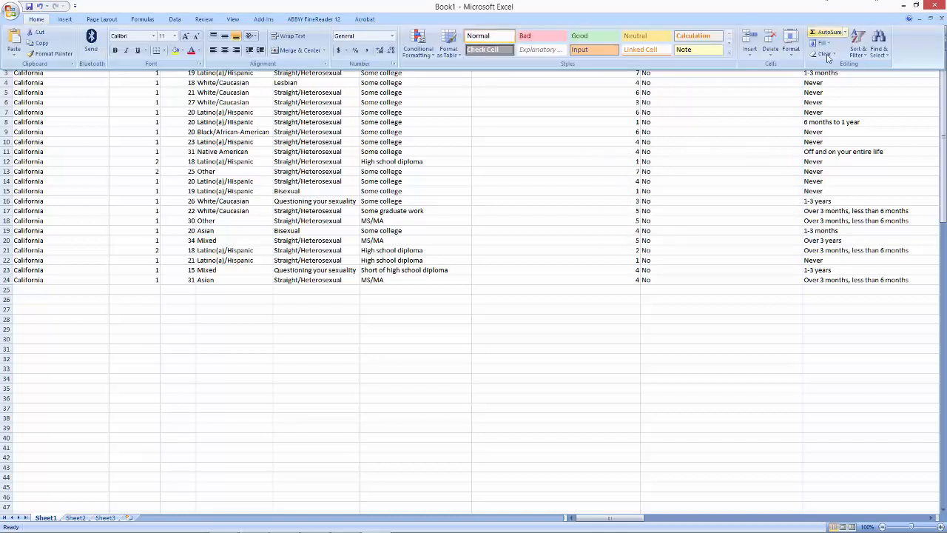
left_click(858, 49)
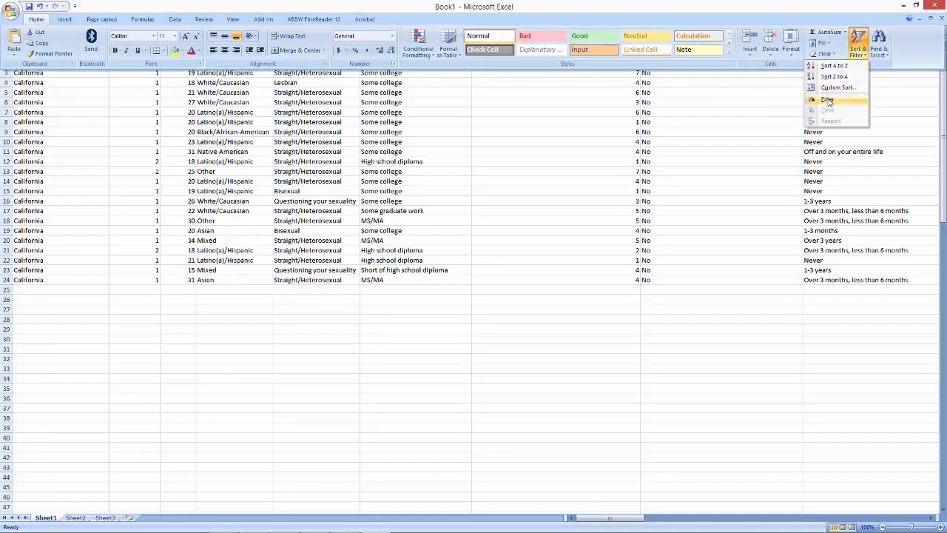
left_click(826, 98)
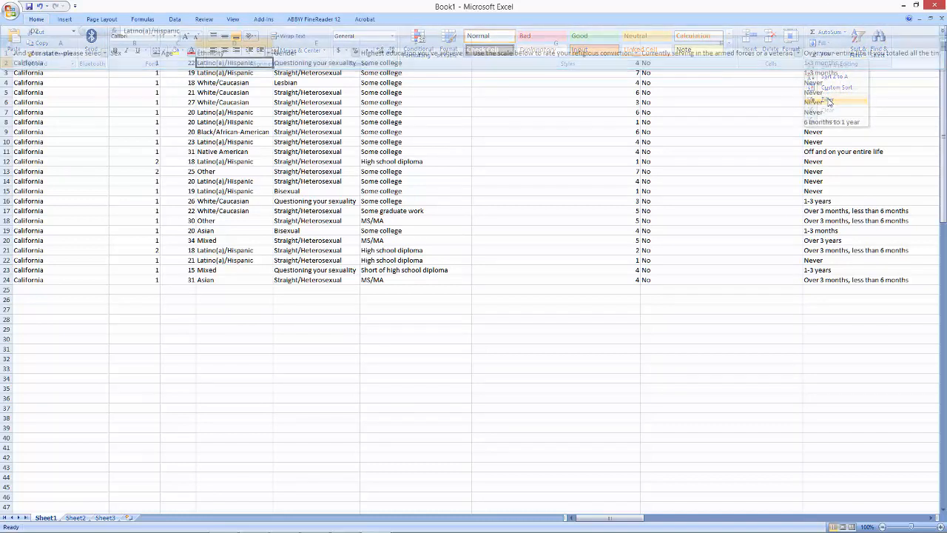
Filter the Ethnicity column to show only the Latino(a)/Hispanic rows.
left_click(268, 54)
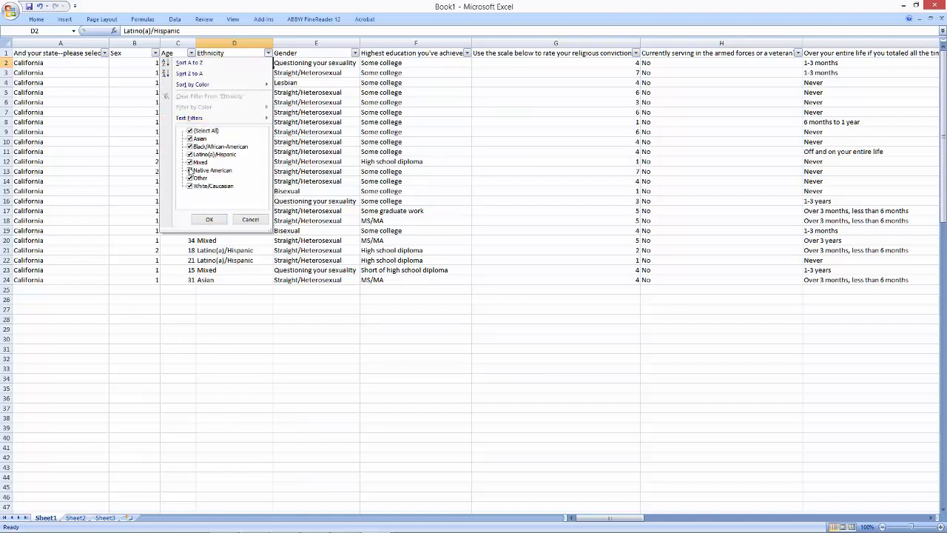
left_click(191, 154)
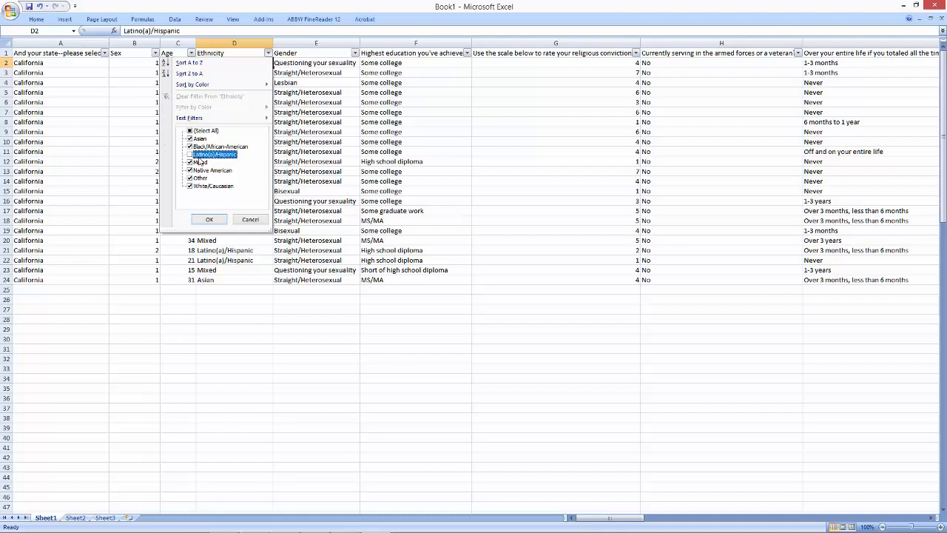
left_click(190, 131)
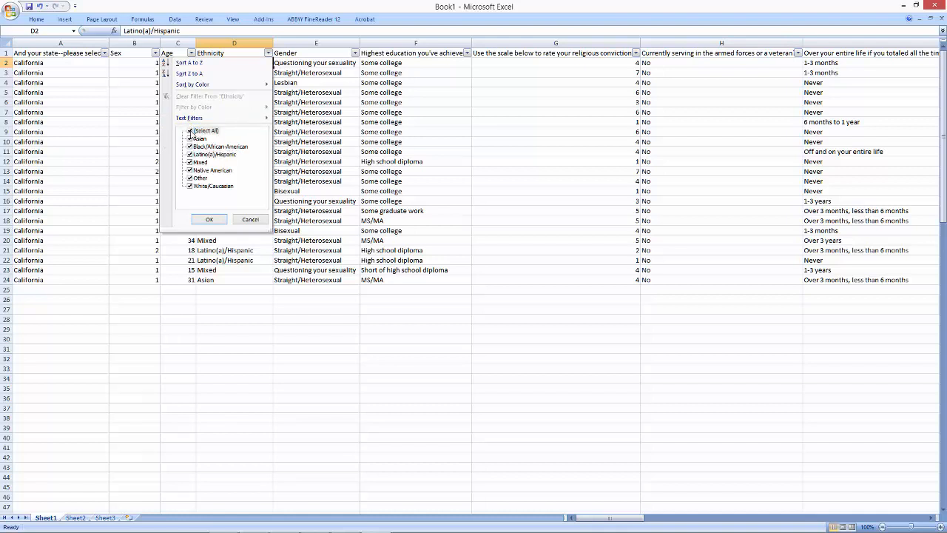
left_click(190, 131)
left_click(190, 155)
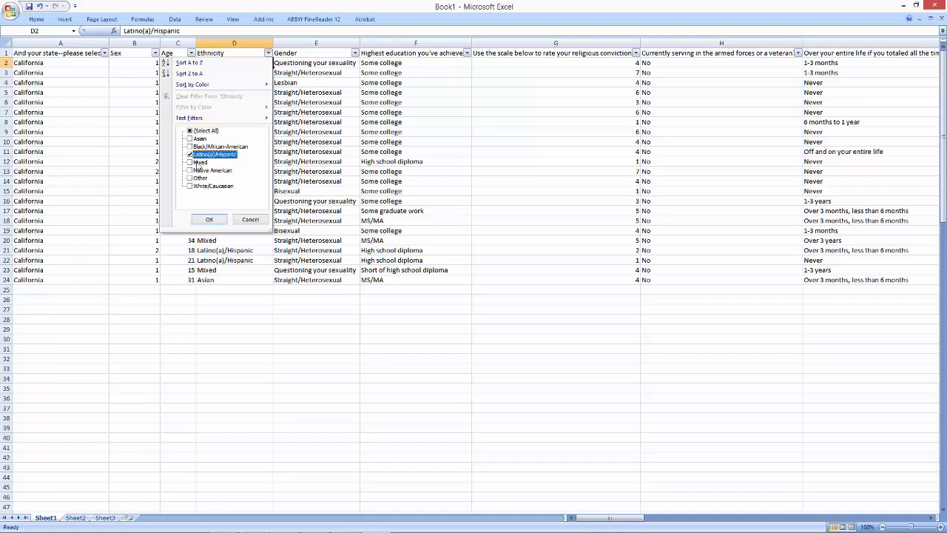
left_click(209, 219)
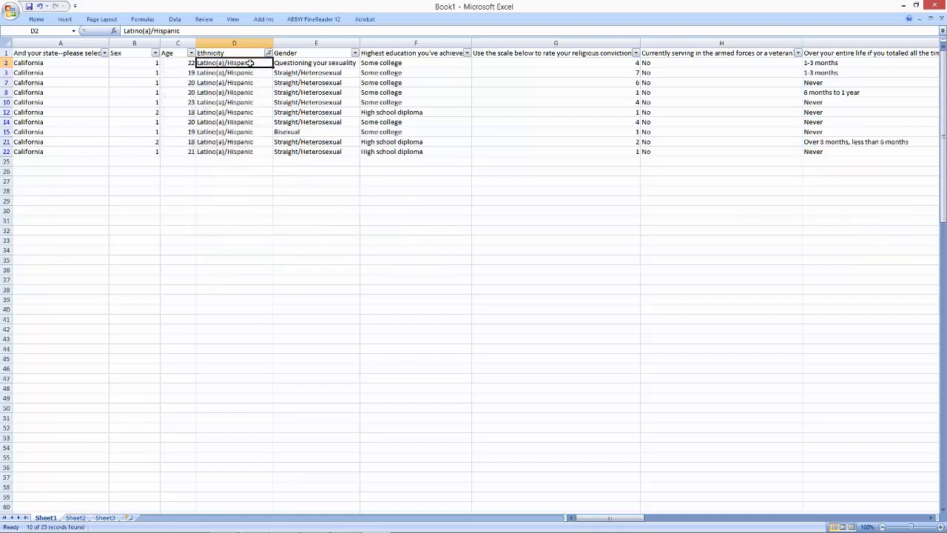
Code the first filtered Latino(a)/Hispanic entry as 1 and fill that value down through the other visible Ethnicity cells.
type("1")
left_click_drag(253, 194, 245, 171)
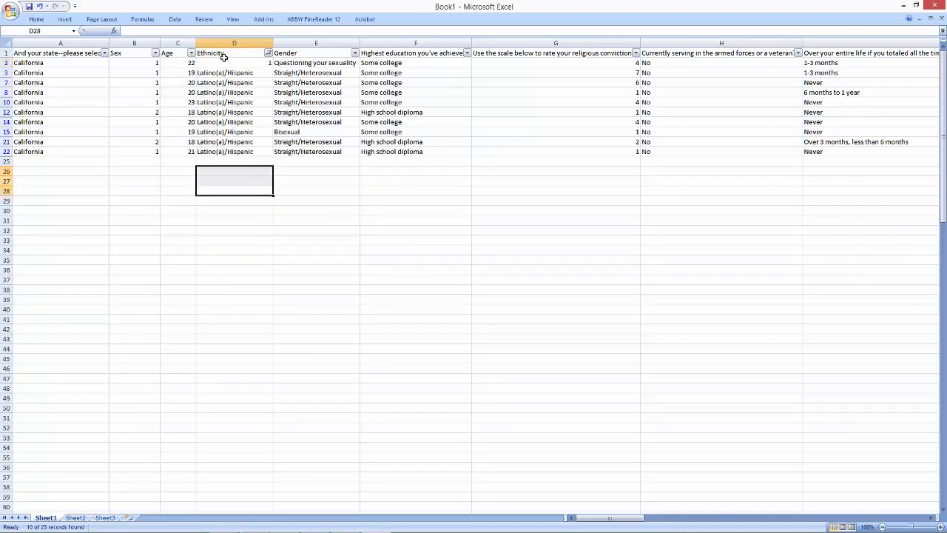
left_click_drag(226, 65, 240, 148)
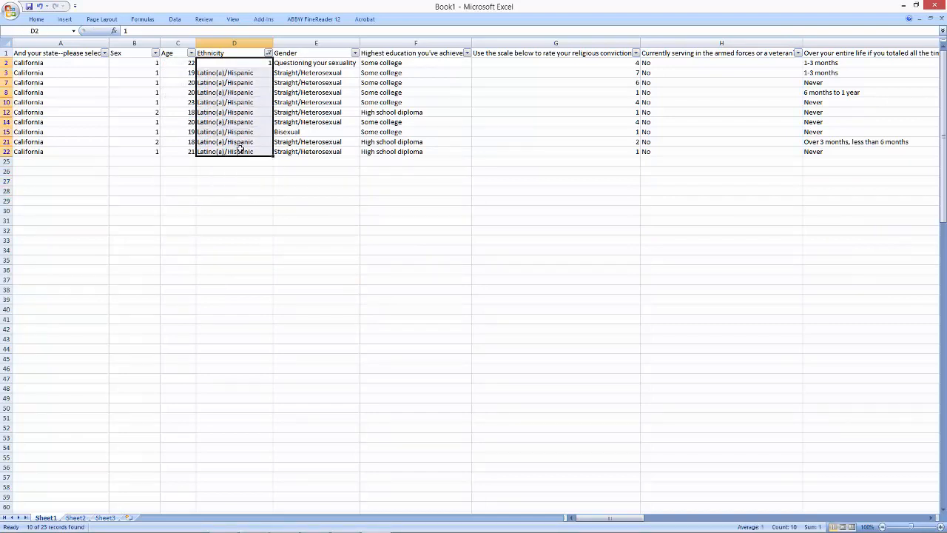
key("ctrl+d")
left_click(277, 229)
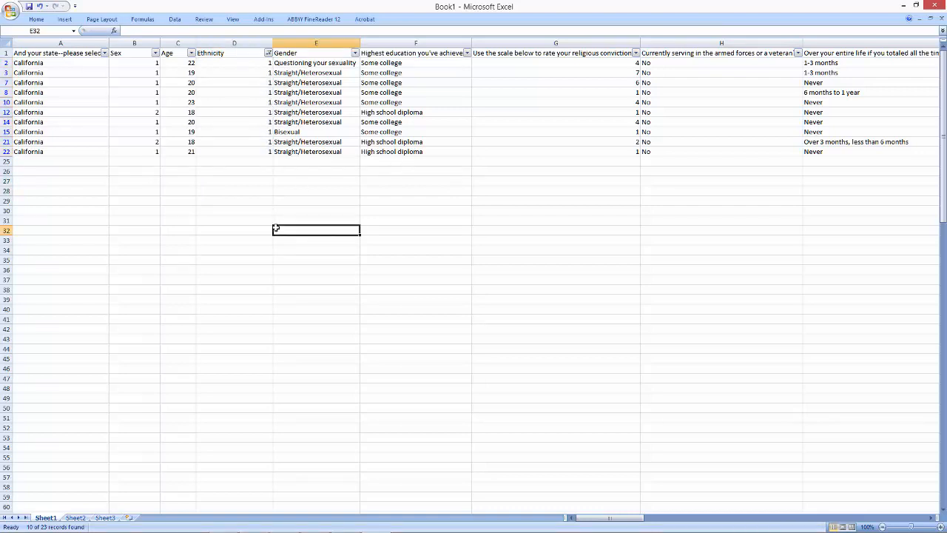
Filter the Ethnicity column to Black/African-American only and replace the entry with 2.
left_click(263, 55)
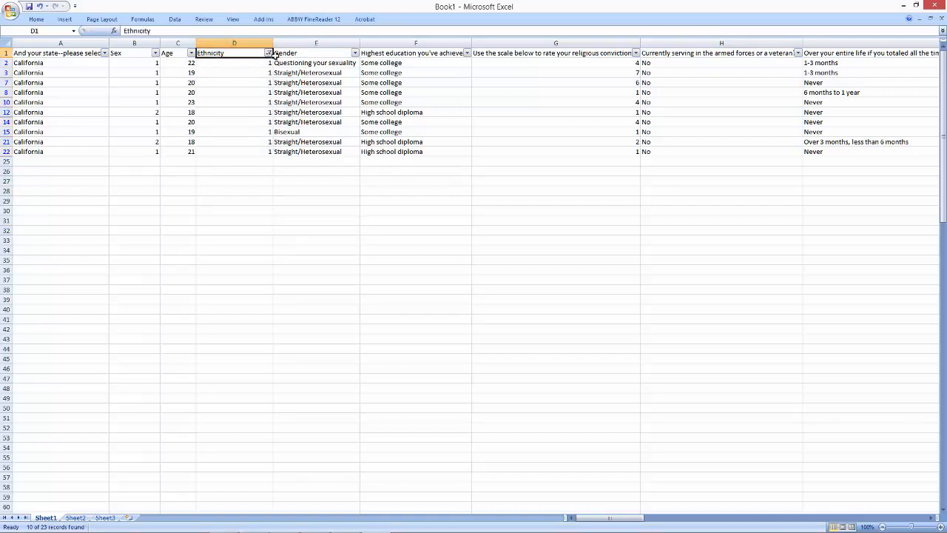
left_click(270, 53)
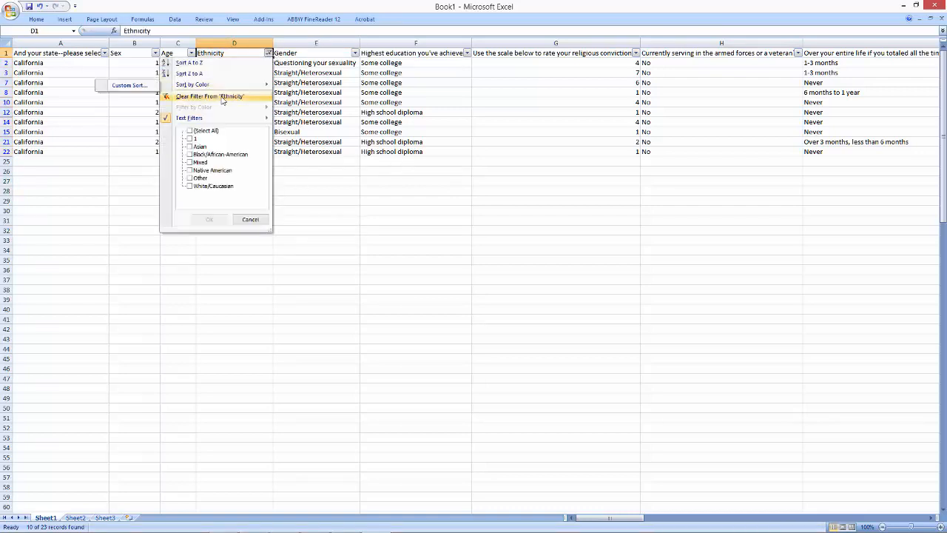
left_click(193, 156)
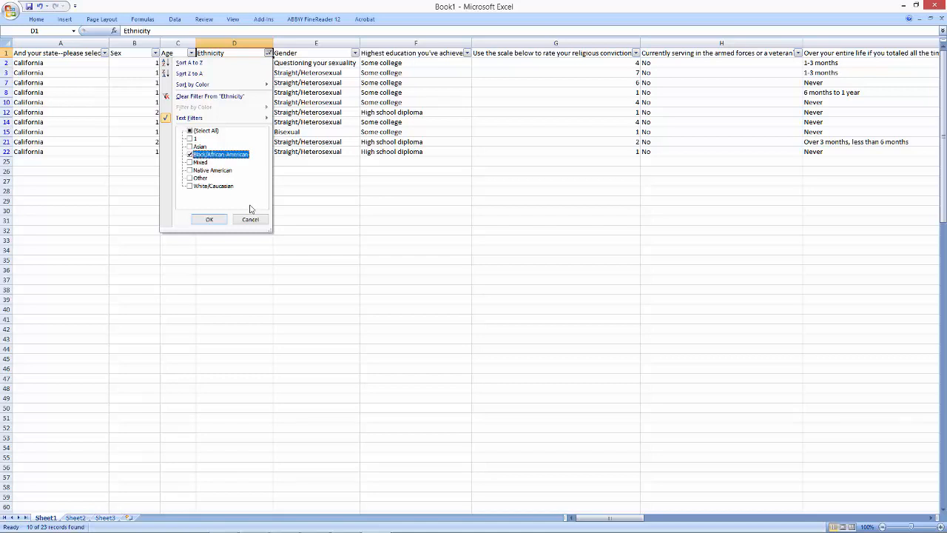
left_click(210, 220)
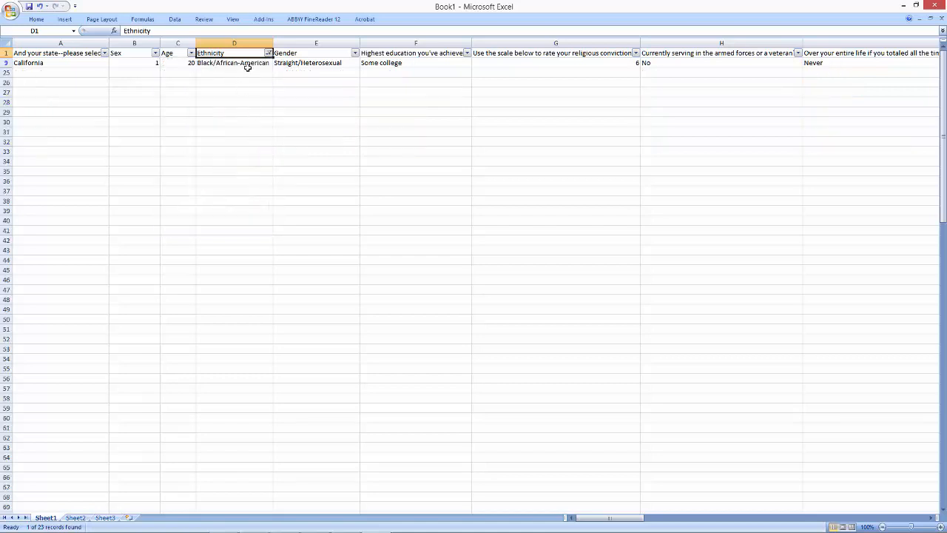
left_click(249, 63)
type("2")
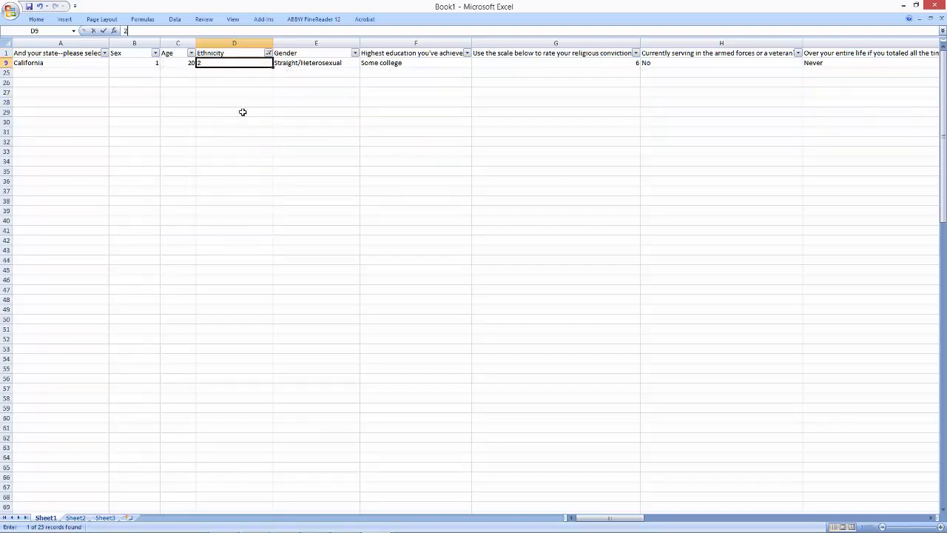
left_click(234, 121)
Filter the Ethnicity column to White/Caucasian only and code all of the visible entries as 3.
left_click(269, 54)
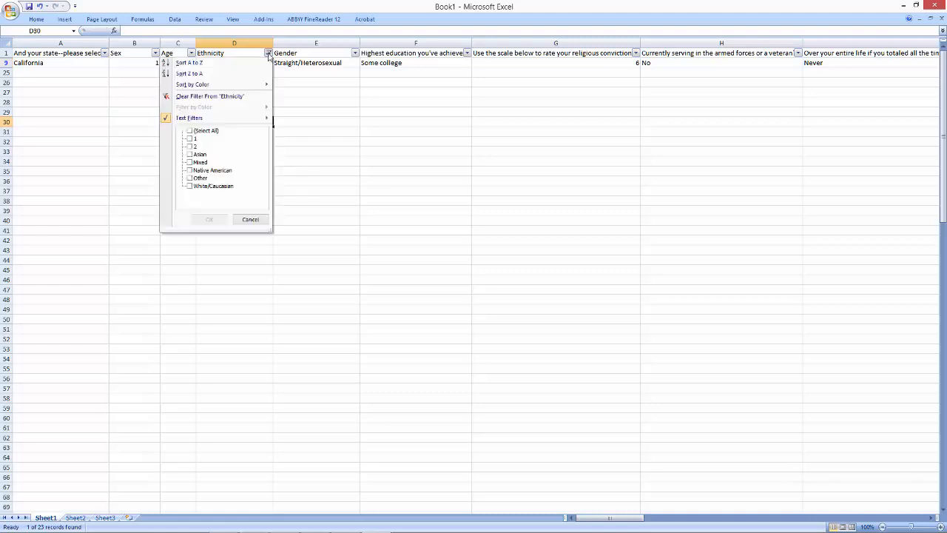
left_click(190, 186)
left_click(211, 220)
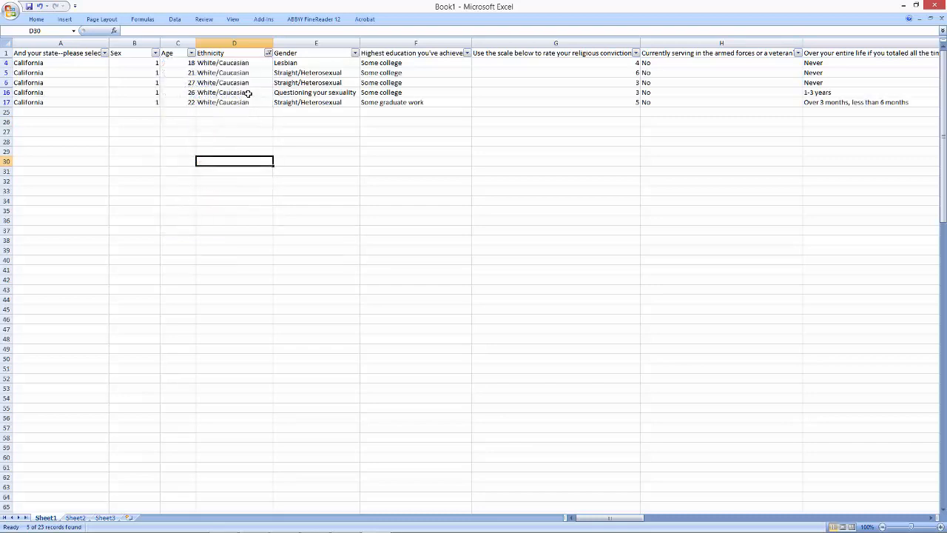
left_click(241, 62)
type("3")
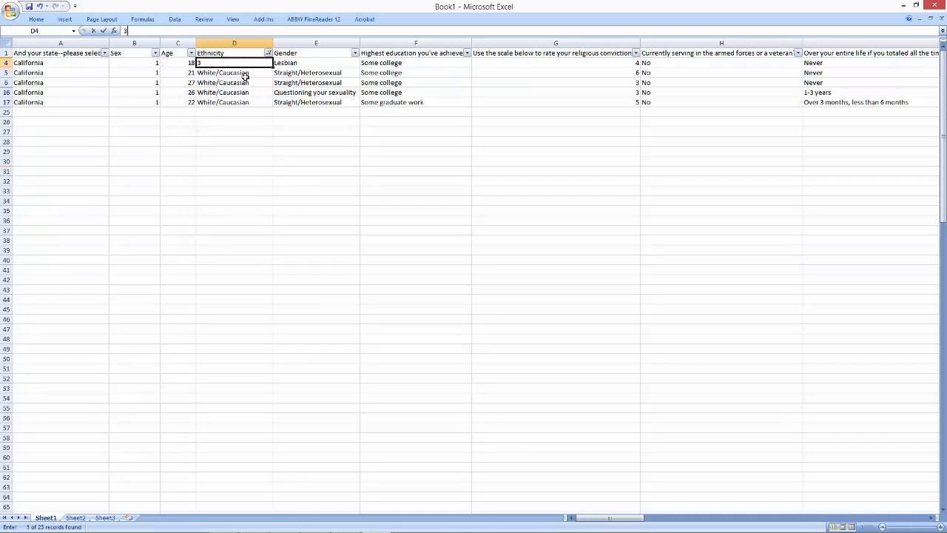
left_click(230, 209)
left_click(217, 62)
left_click_drag(217, 61, 227, 101)
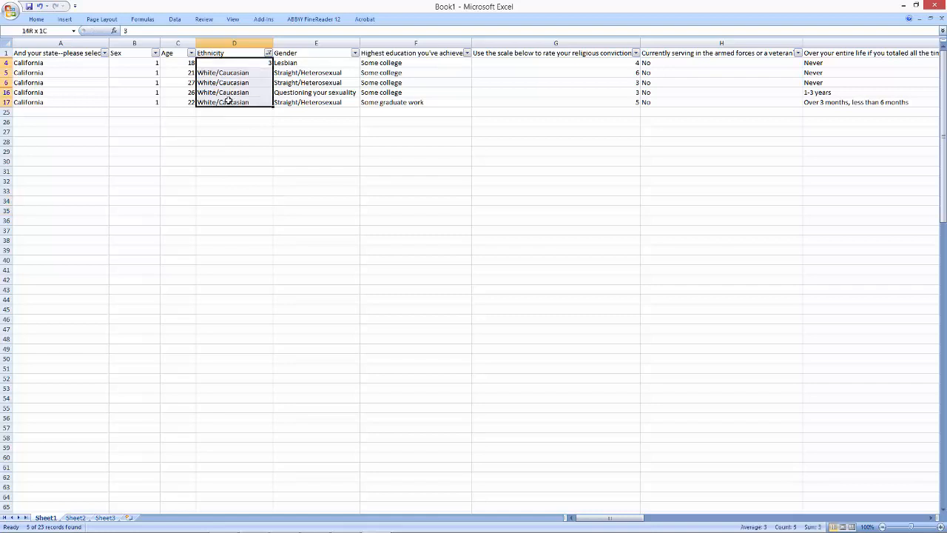
key("ctrl+d")
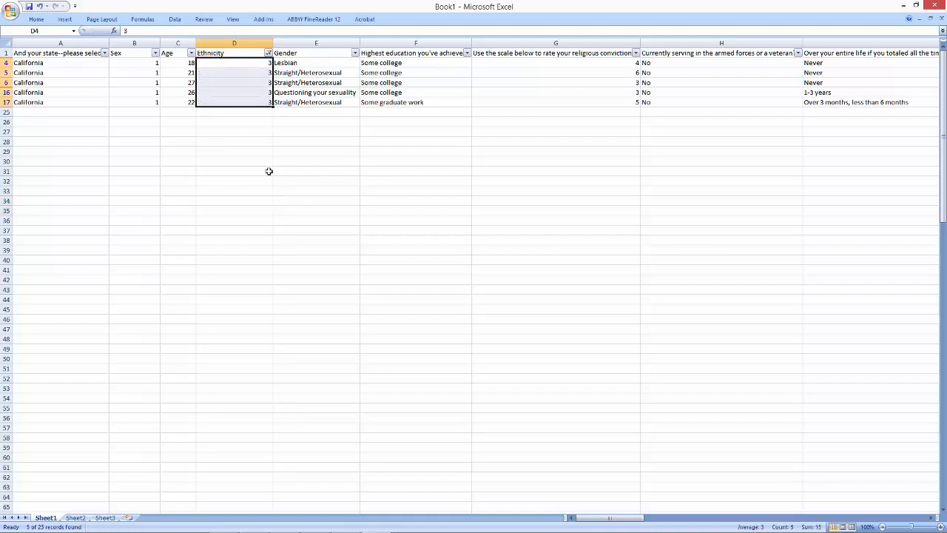
left_click(265, 171)
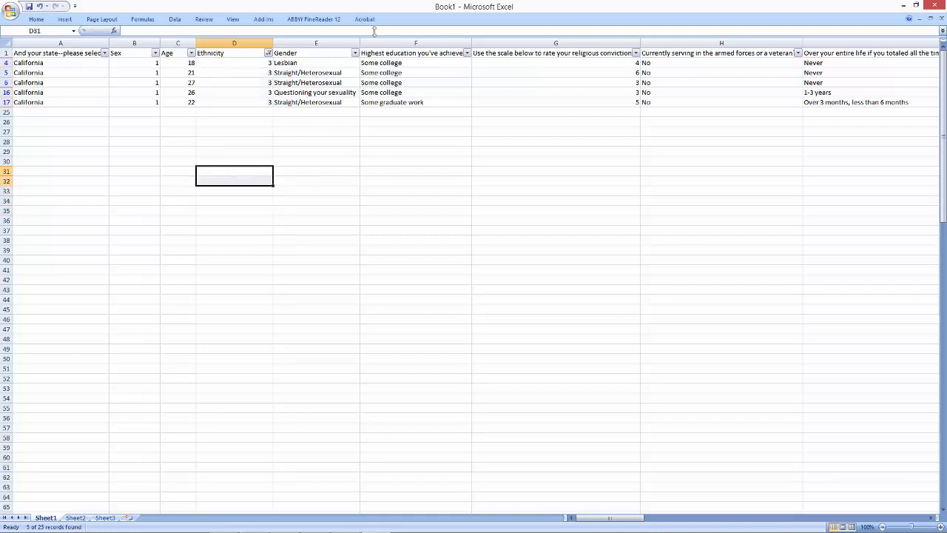
Filter the Ethnicity column to Asian only and replace both visible entries with 4.
left_click(268, 53)
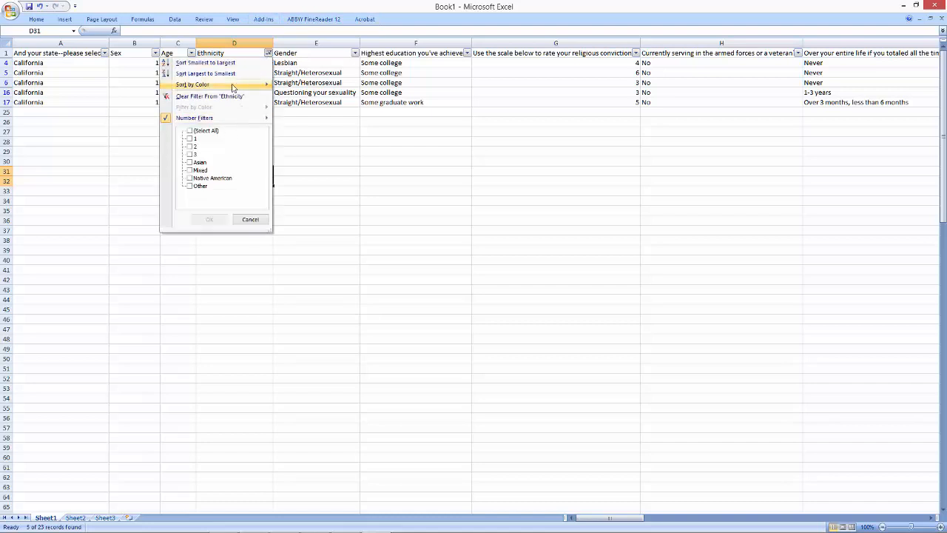
left_click(198, 162)
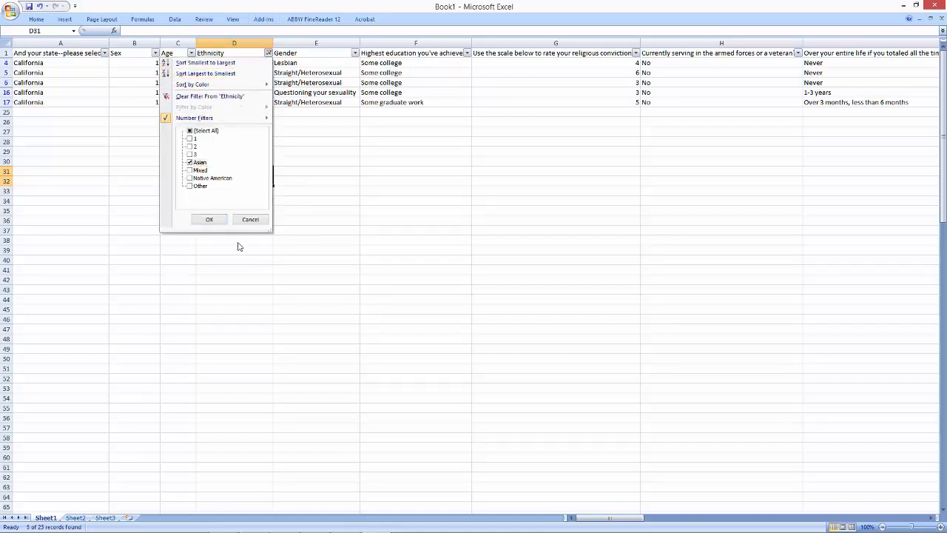
left_click(209, 219)
left_click(227, 63)
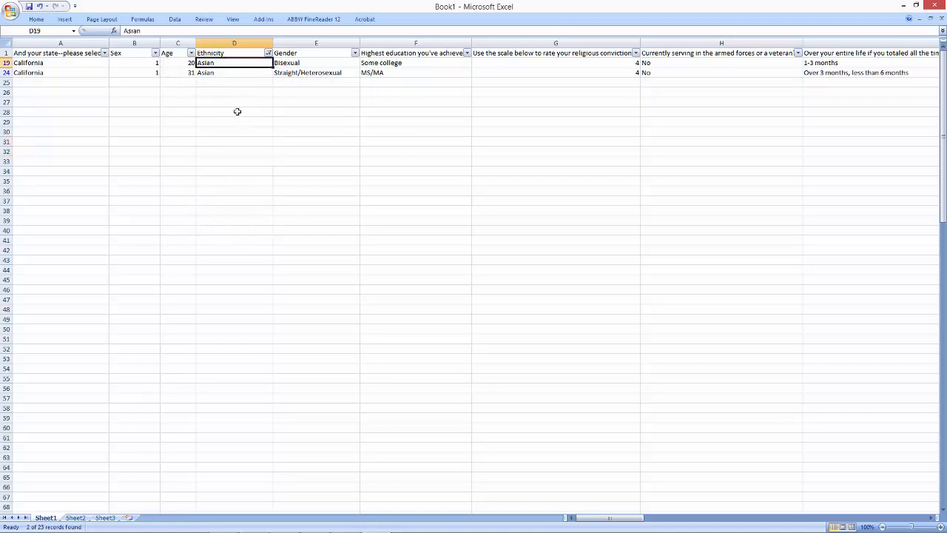
type("4")
left_click(227, 131)
left_click(252, 77)
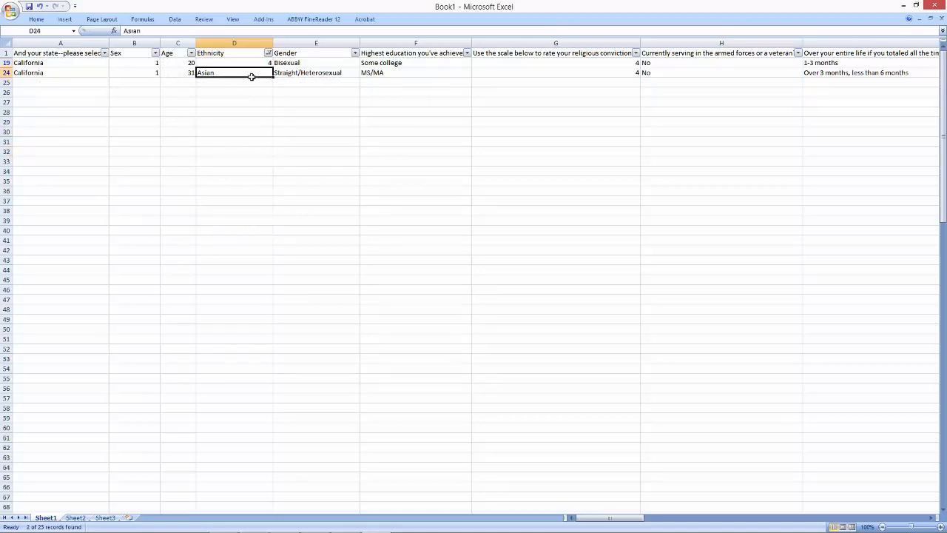
type("4")
left_click(263, 152)
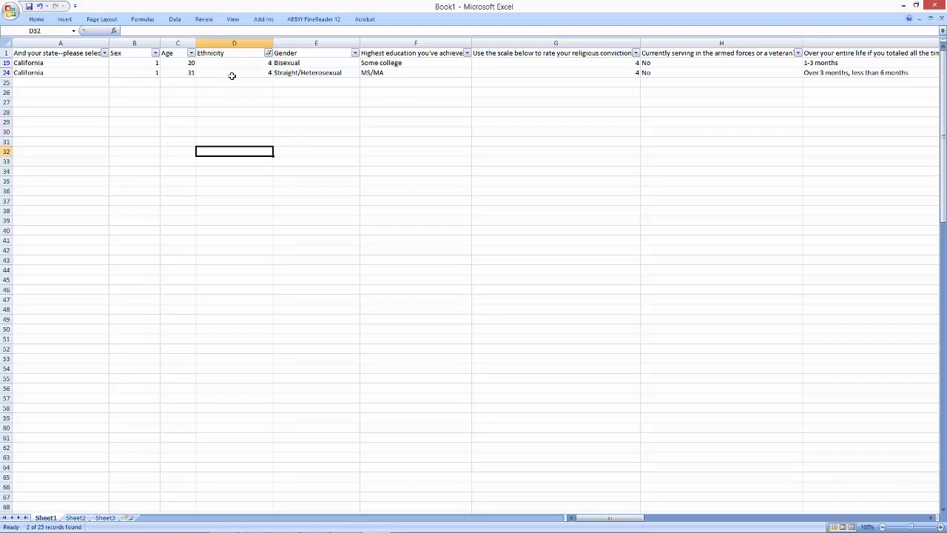
Filter the Ethnicity column to Mixed only and replace both visible entries with 5.
left_click(268, 53)
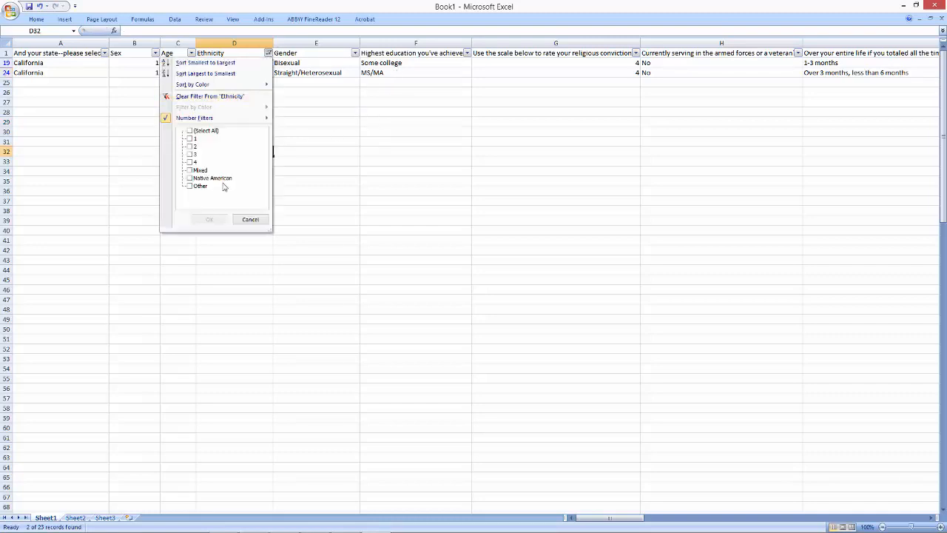
left_click(190, 170)
left_click(203, 219)
left_click(245, 67)
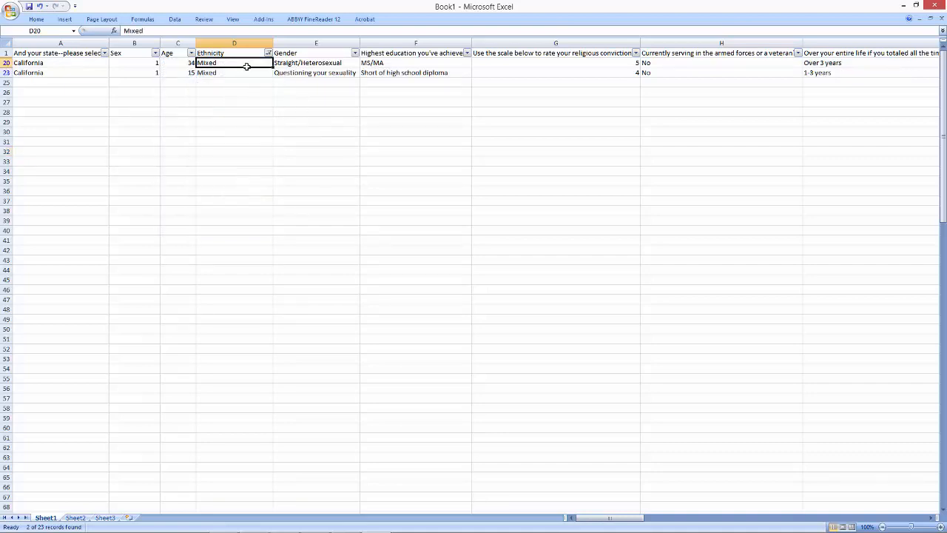
type("5")
key("Return")
type("5")
left_click(237, 133)
Filter the Ethnicity column to Native American only and replace the visible entry with 6.
left_click(277, 63)
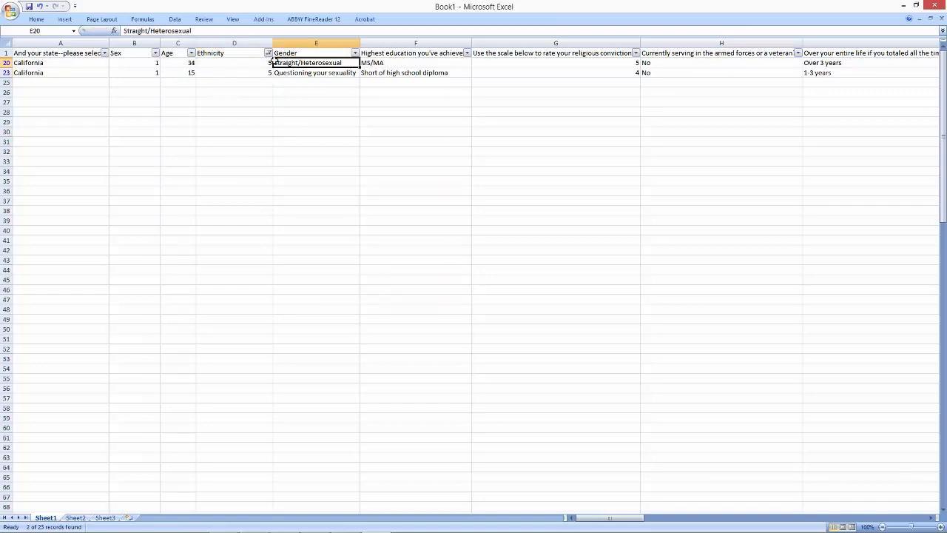
left_click(268, 53)
left_click(190, 178)
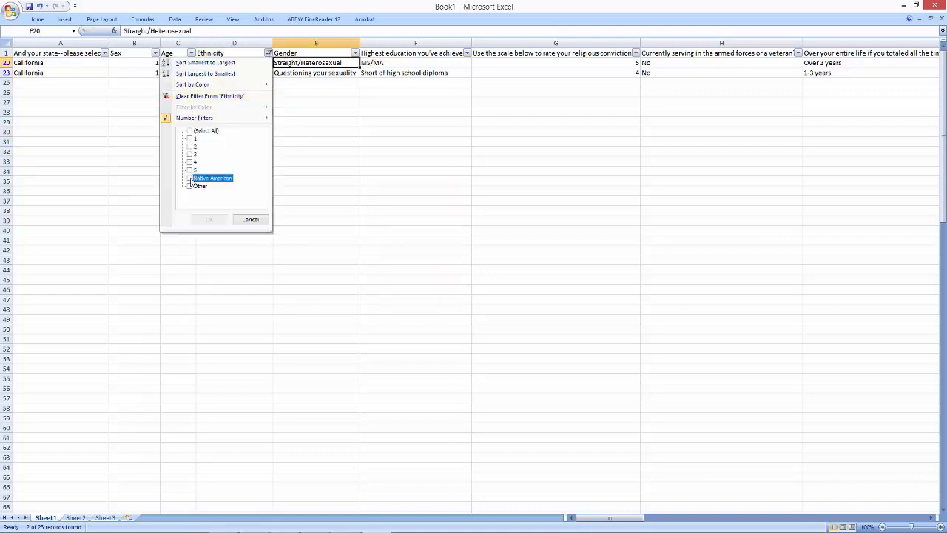
left_click(208, 220)
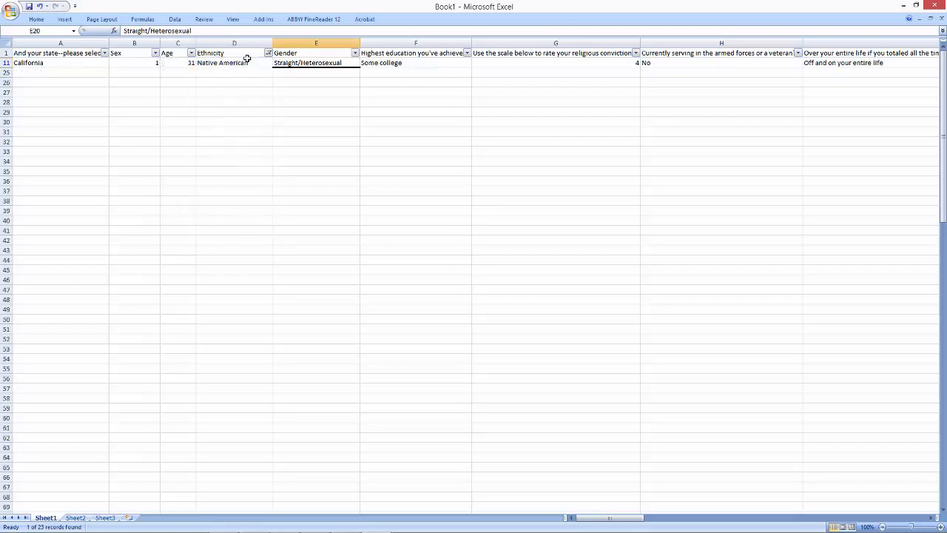
left_click(245, 64)
type("6")
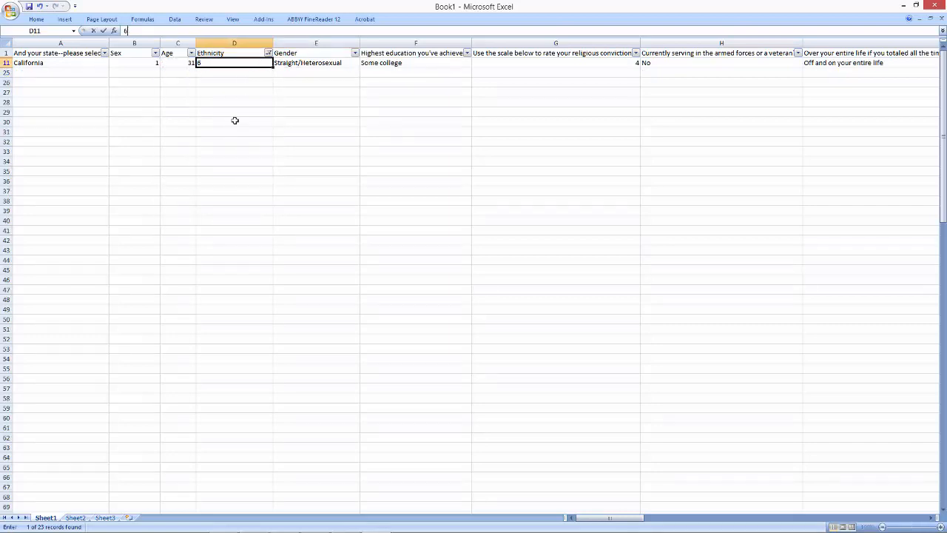
left_click(214, 130)
Filter the Ethnicity column to Other only and replace both visible entries with 7.
left_click(268, 54)
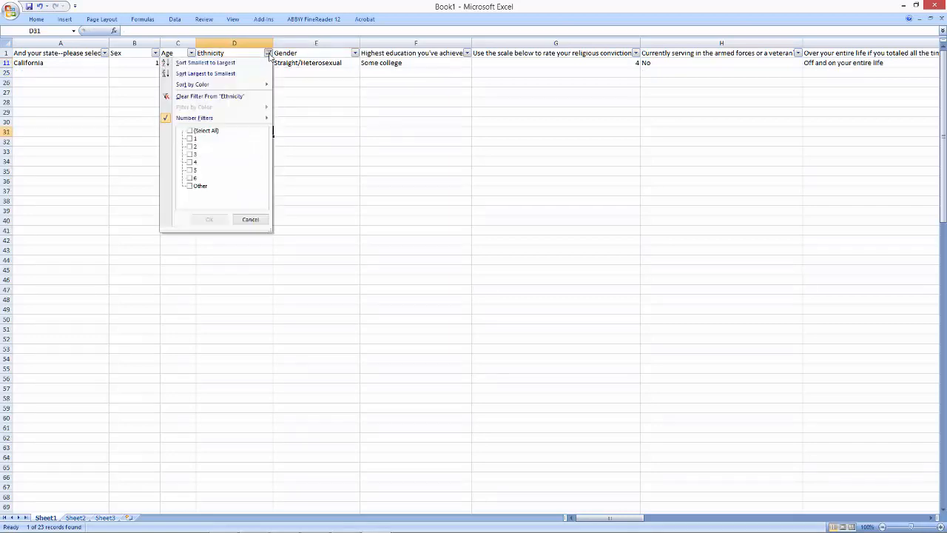
left_click(192, 186)
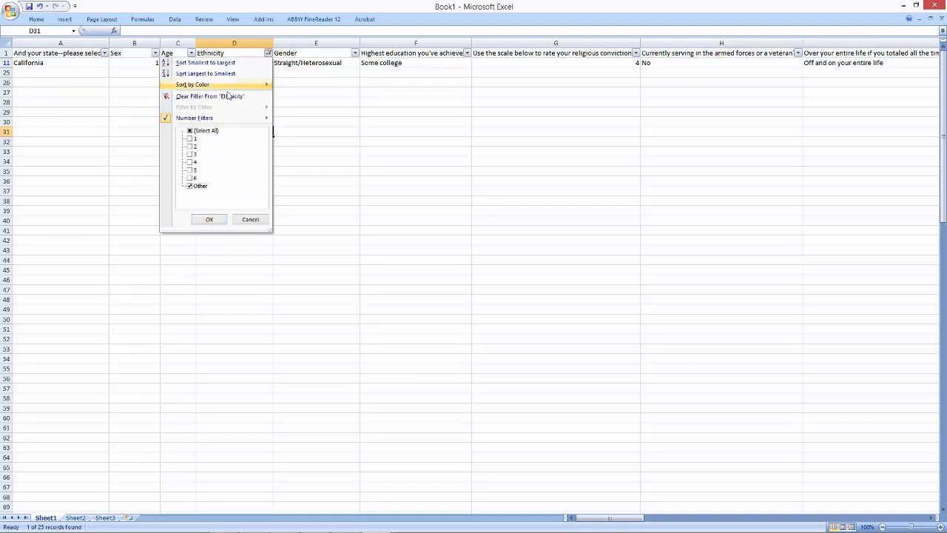
left_click(212, 220)
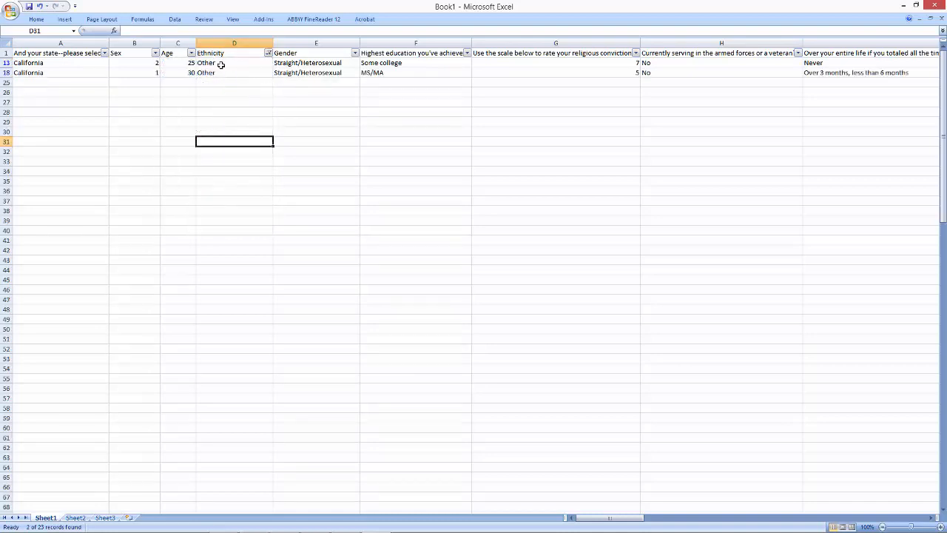
left_click(222, 65)
type("7")
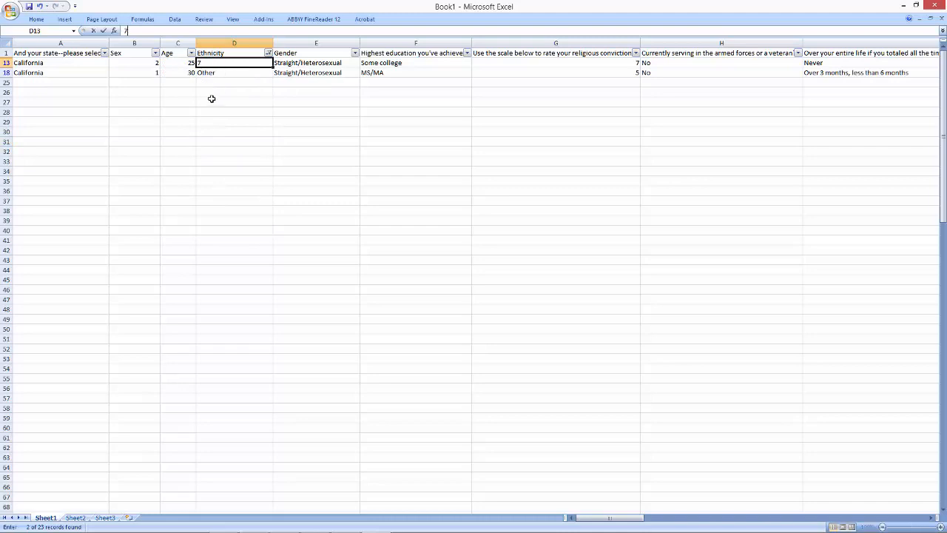
left_click_drag(216, 119, 216, 113)
left_click(224, 65)
left_click_drag(224, 66, 225, 75)
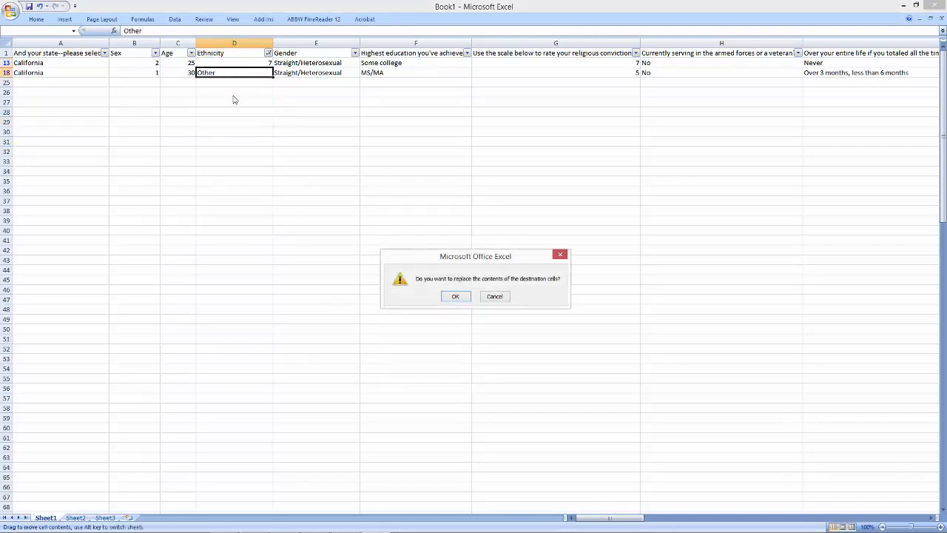
left_click(496, 297)
type("7")
left_click(260, 175)
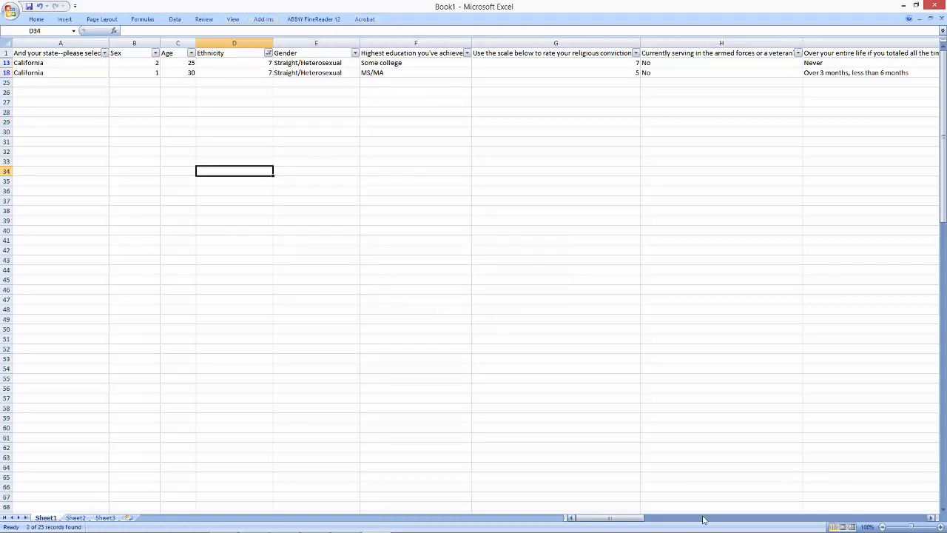
Turn off filtering on the sheet so every response row is shown again.
left_click_drag(624, 521, 709, 526)
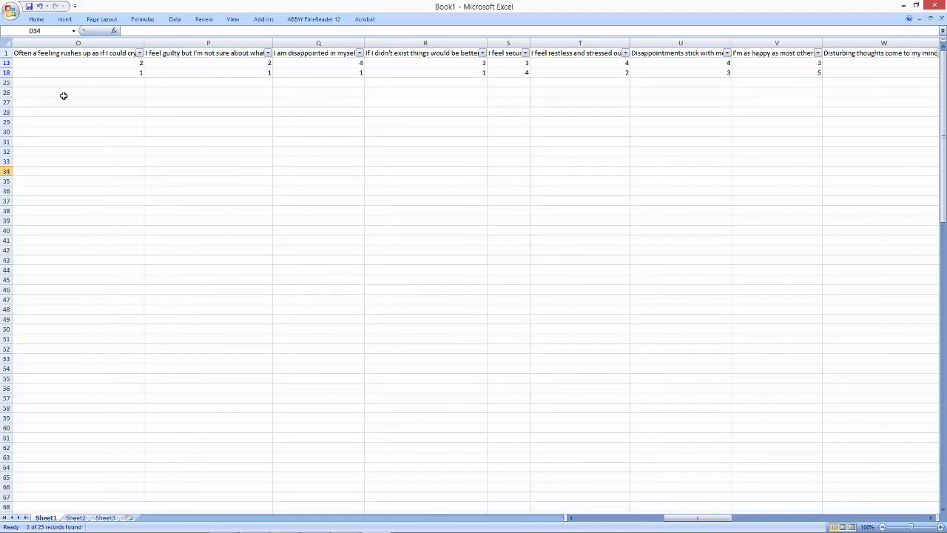
left_click(571, 519)
left_click(572, 521)
left_click(572, 520)
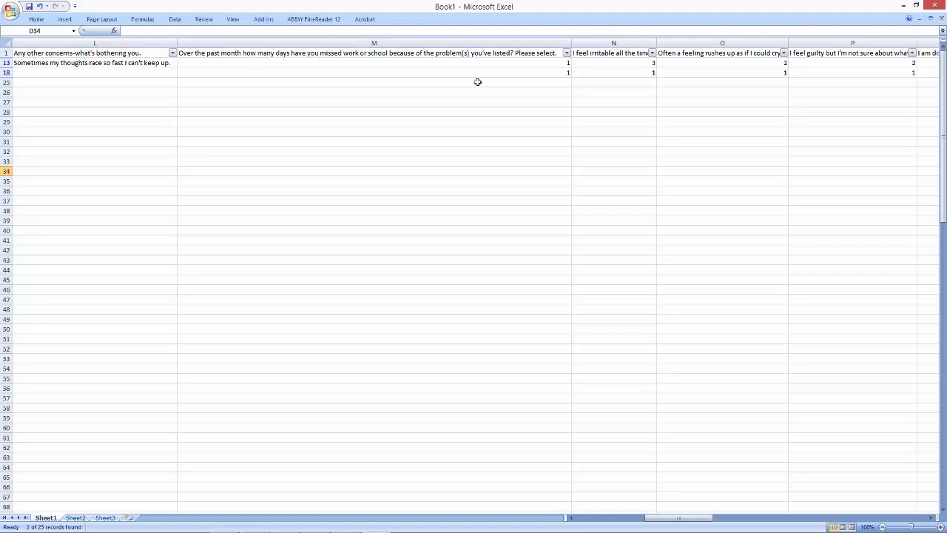
left_click(530, 52)
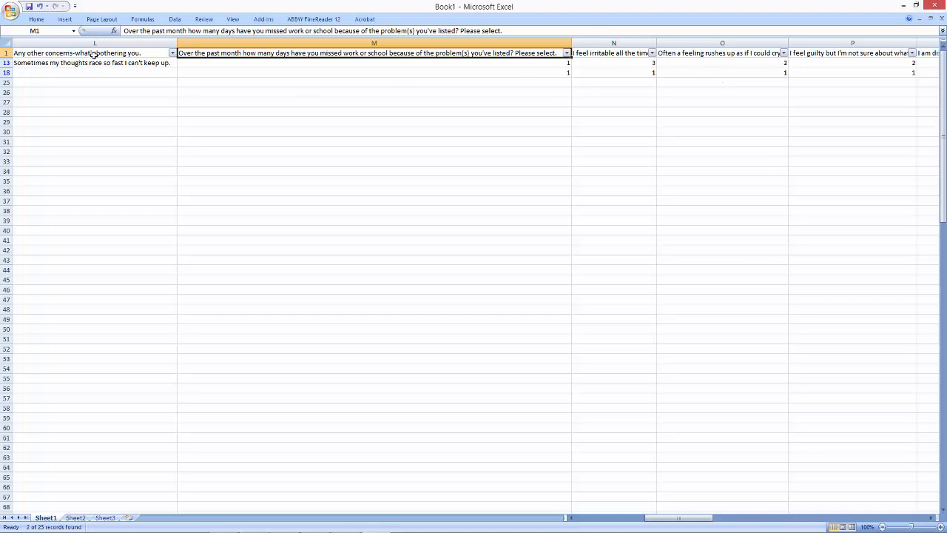
left_click(41, 20)
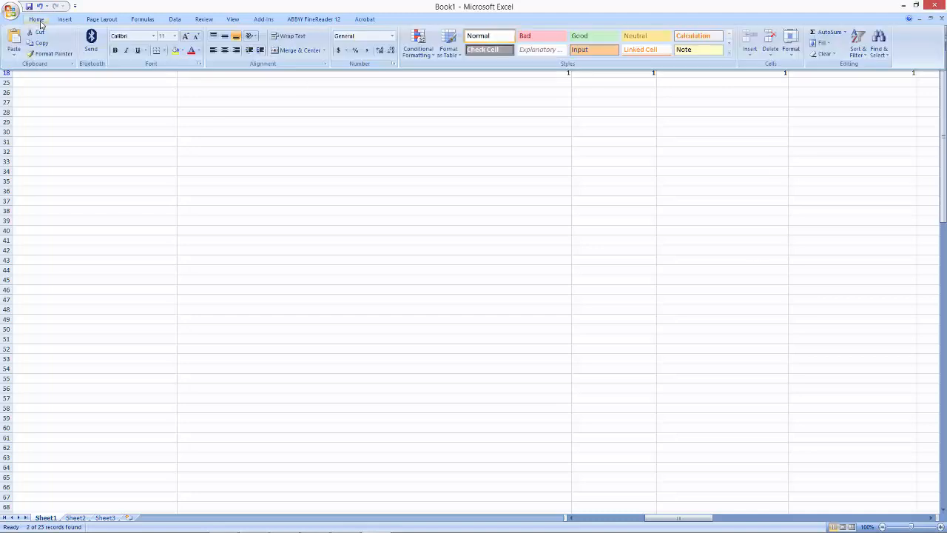
left_click(859, 54)
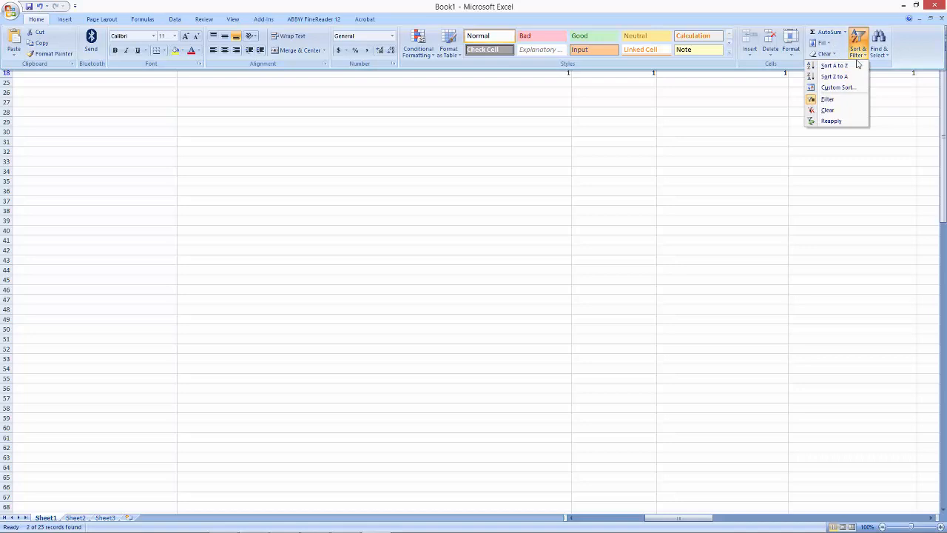
left_click(827, 98)
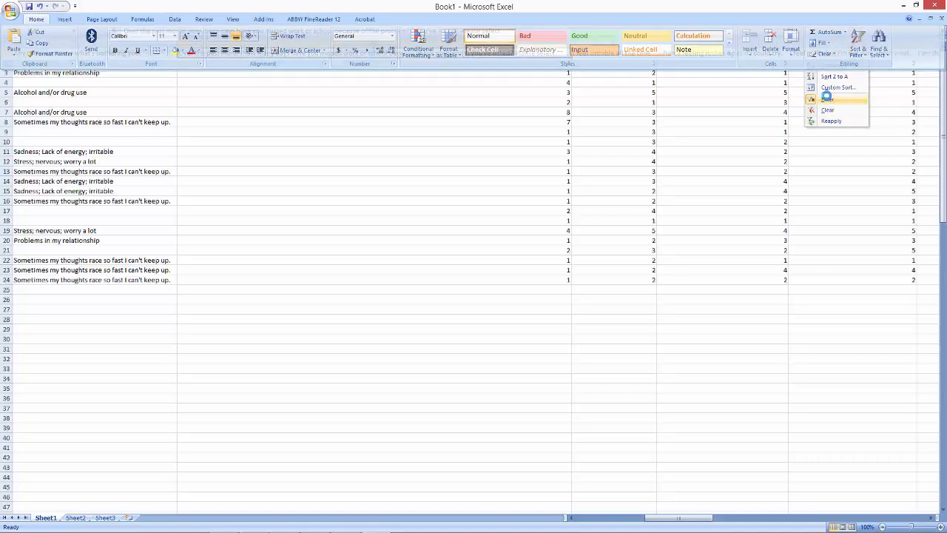
left_click(430, 182)
Rename the heading about days of missed work or school as Work_Missed and narrow its column to fit.
left_click(405, 42)
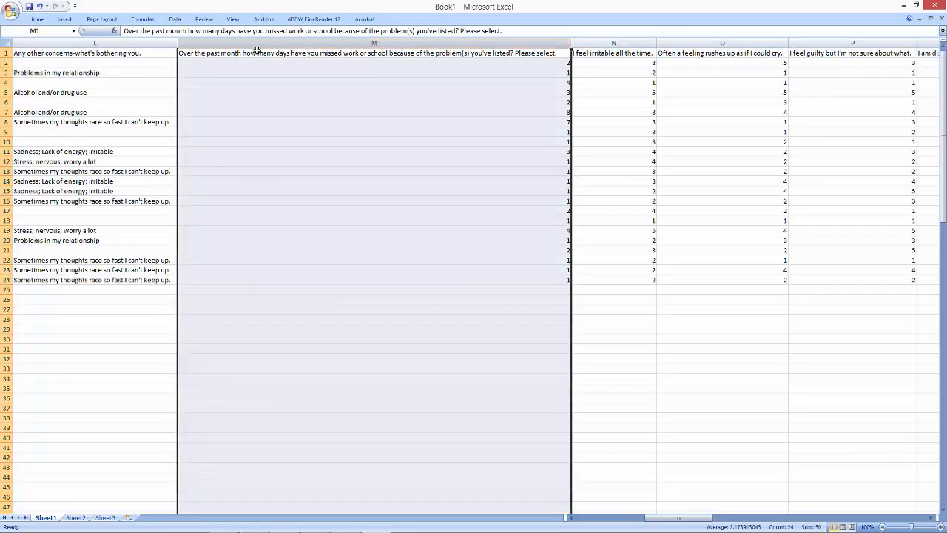
left_click(286, 54)
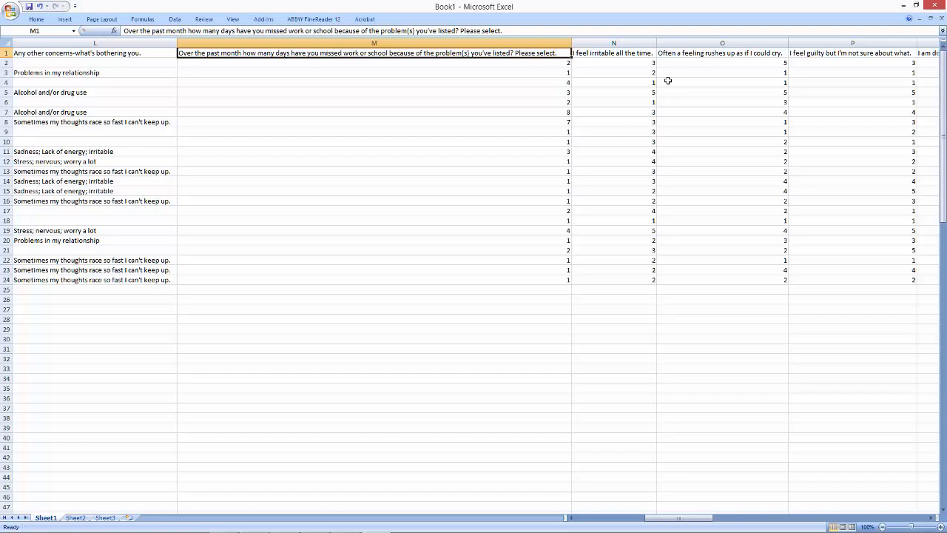
type("D")
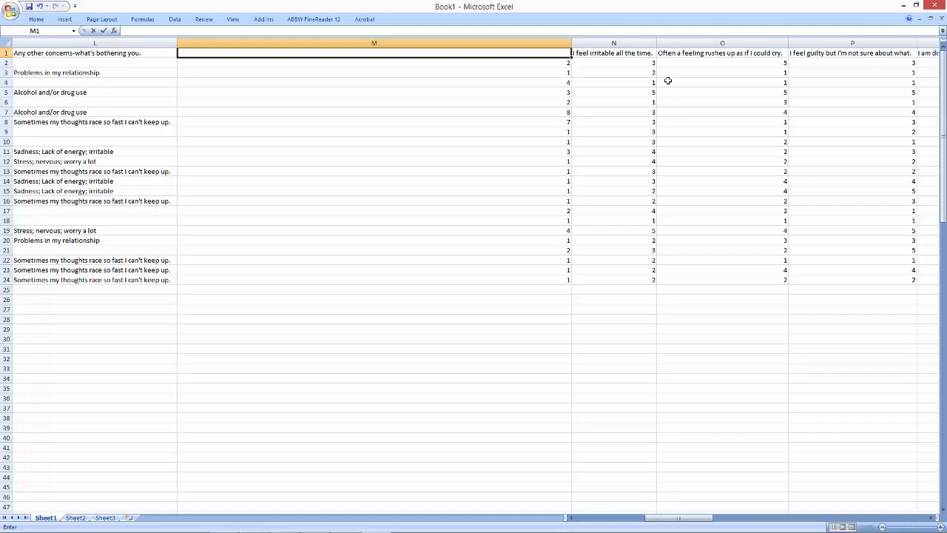
type("orkl")
type("Missed")
left_click(455, 125)
left_click_drag(575, 44, 246, 68)
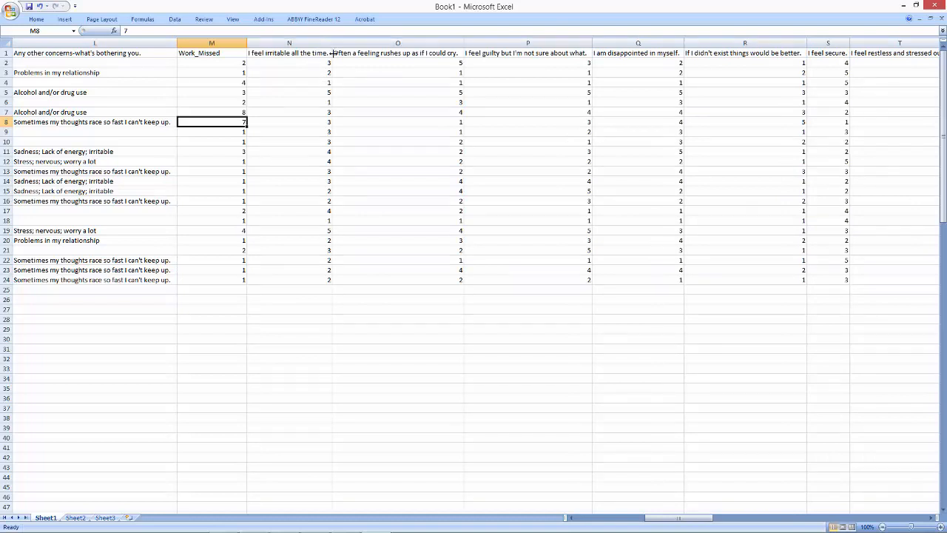
Rename the "I feel irritable all the time." heading as Dep1 and the "Often a feeling rushes up as if I could cry." heading as Dep2.
left_click(290, 50)
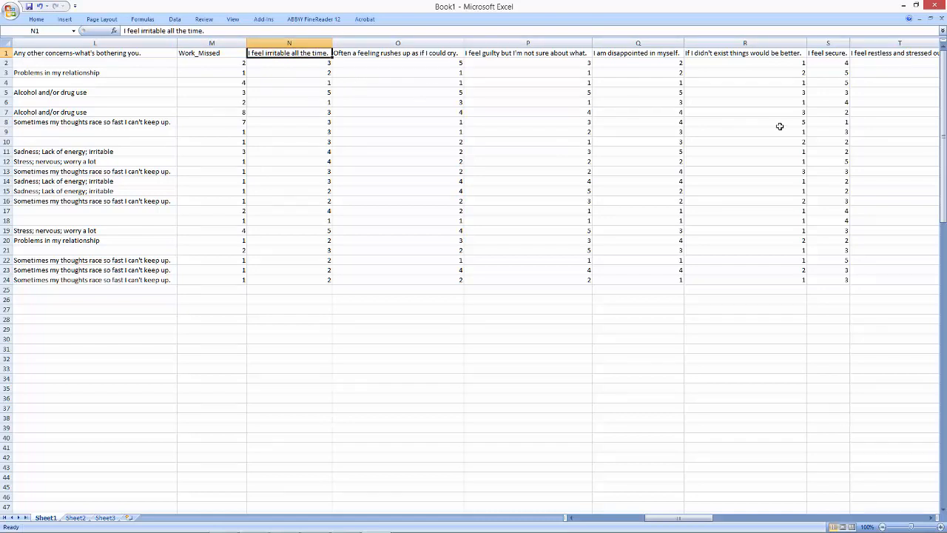
type("Dep1")
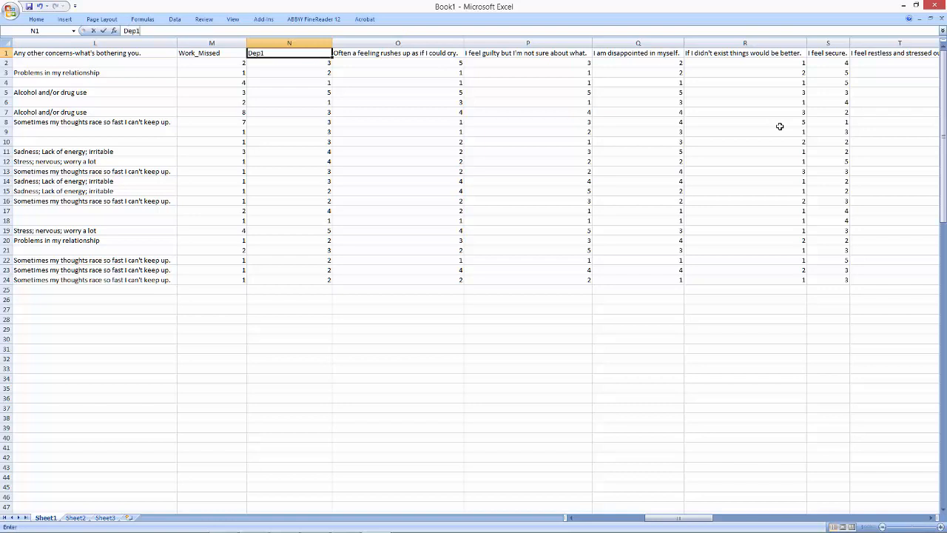
left_click(436, 55)
type("Dep2")
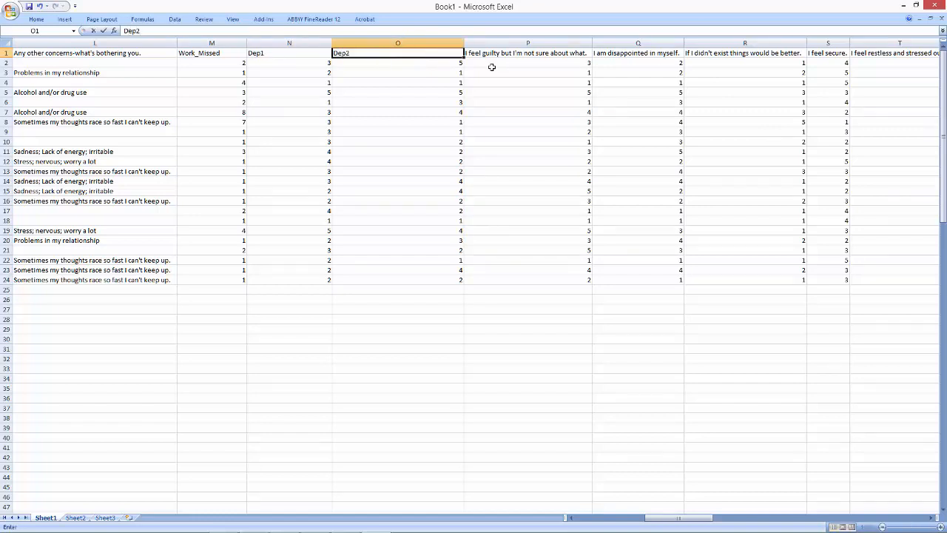
Rename the "I feel guilty but I'm not sure about what." heading as Dep3 and "I am disappointed in myself." as Dep4.
left_click(555, 58)
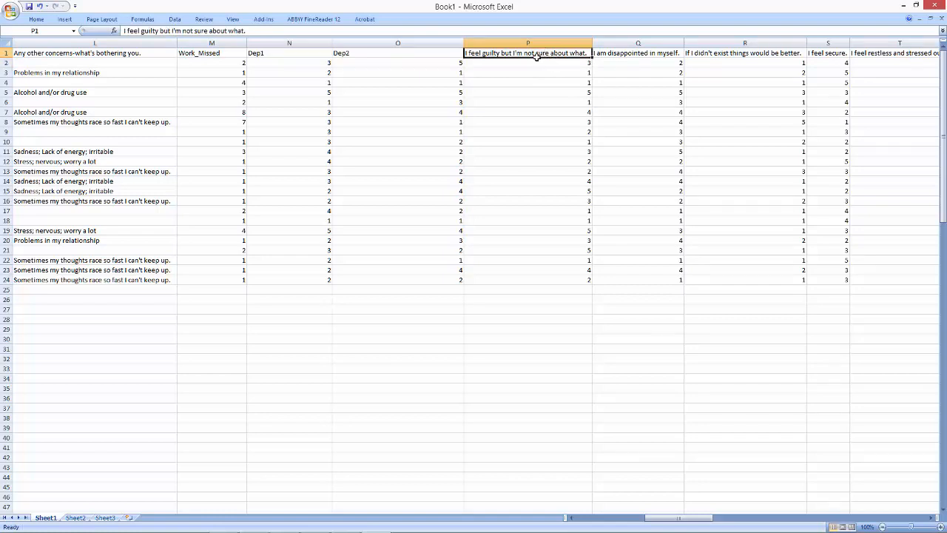
type("Dep")
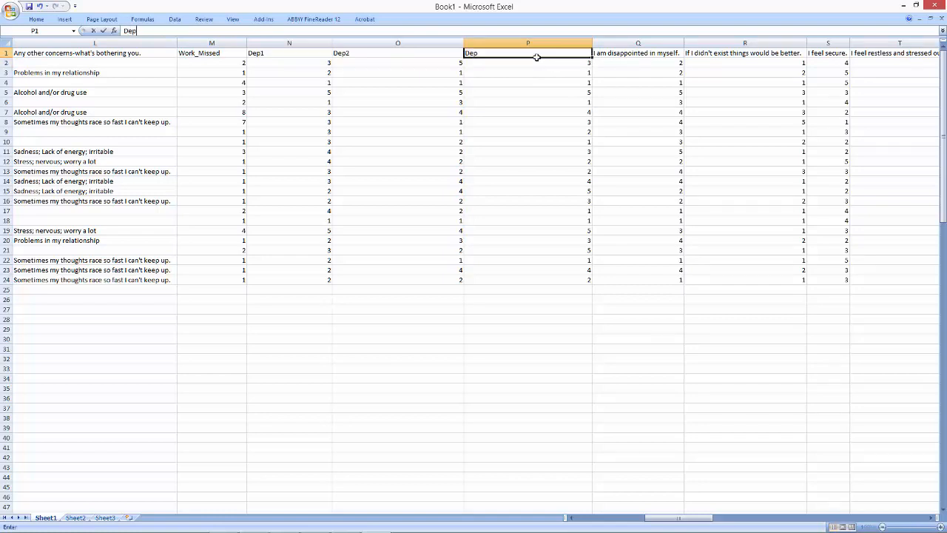
type("3")
left_click(612, 54)
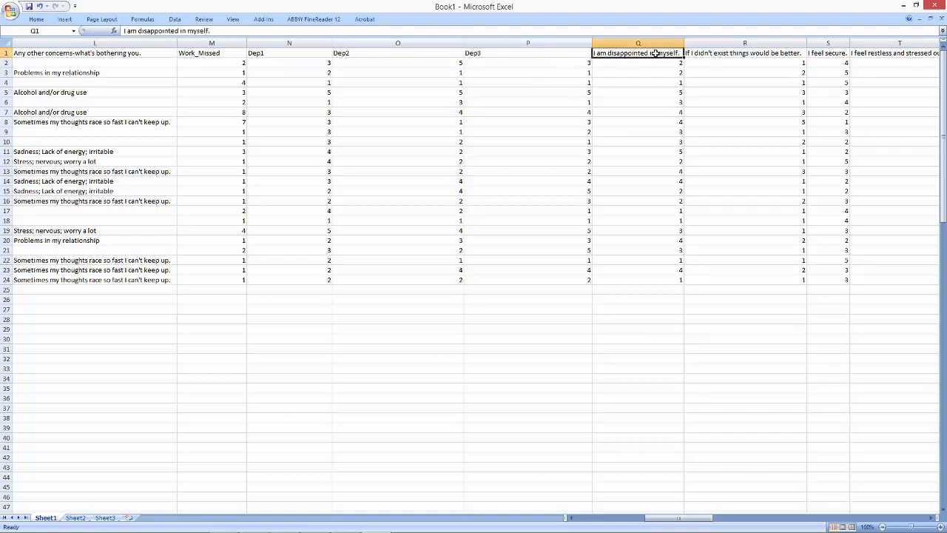
type("D")
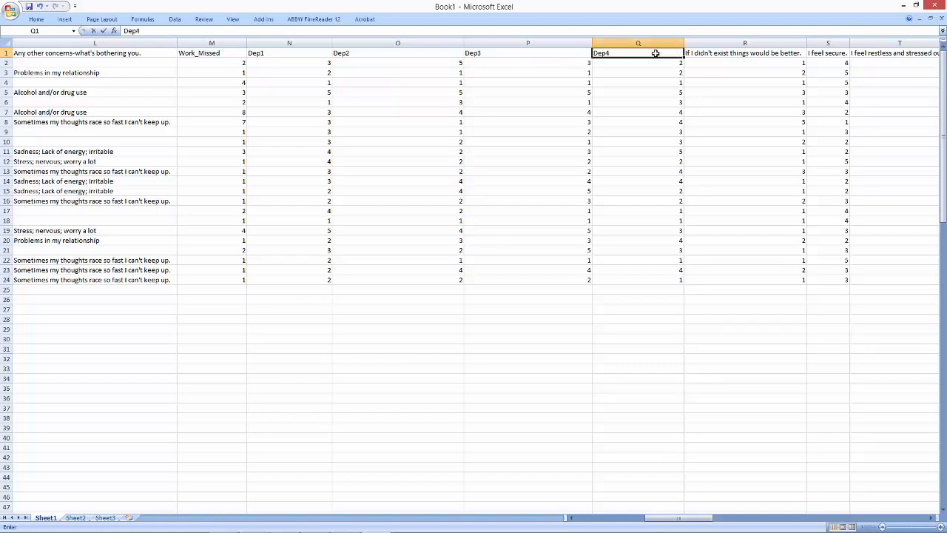
type("ep4")
left_click(739, 84)
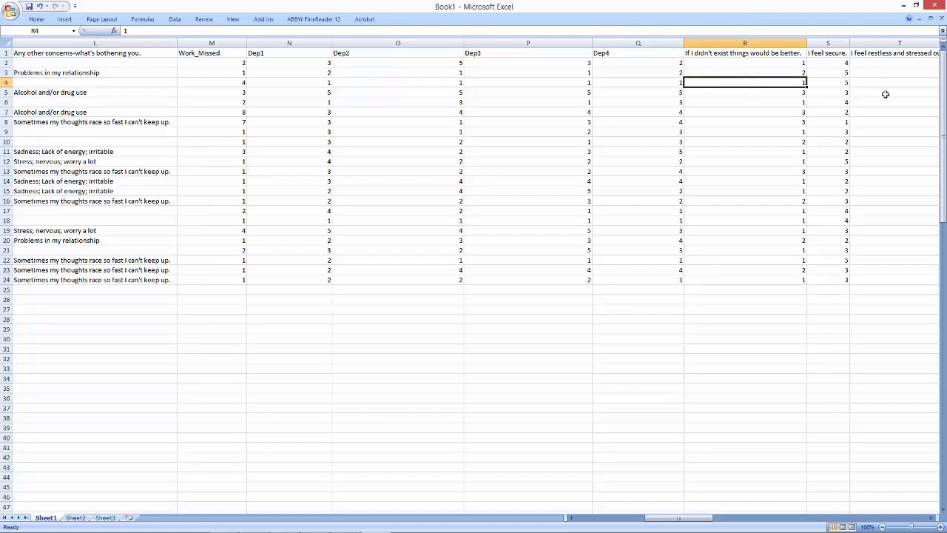
Rename the "If I didn't exist things would be better." heading as Dep5.
mouse_move(707, 521)
left_mouse_down()
mouse_move(741, 521)
mouse_move(715, 521)
left_mouse_up()
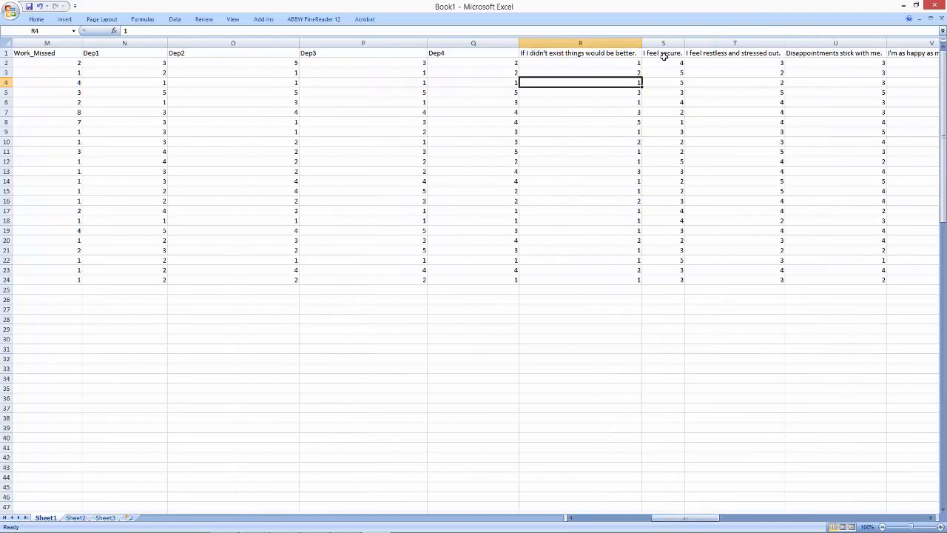
left_click(580, 54)
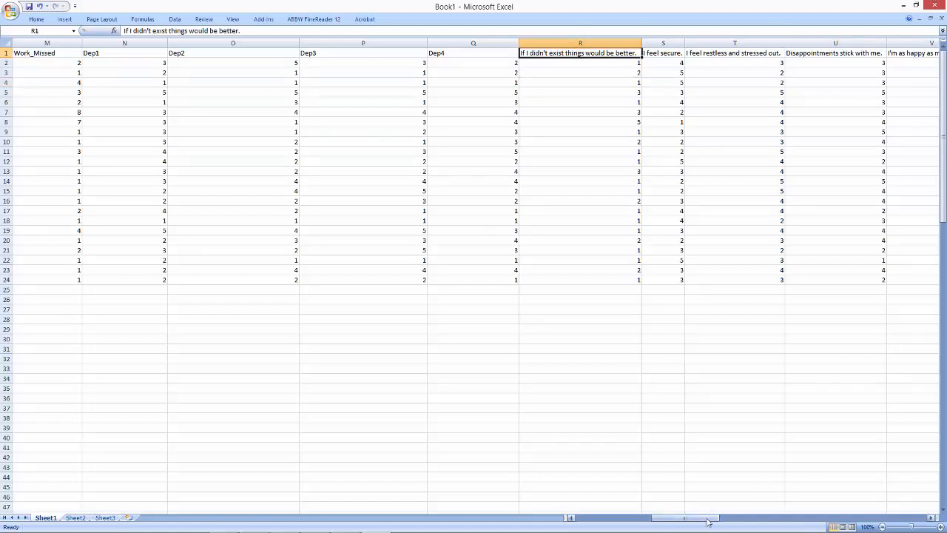
left_click_drag(708, 522, 727, 522)
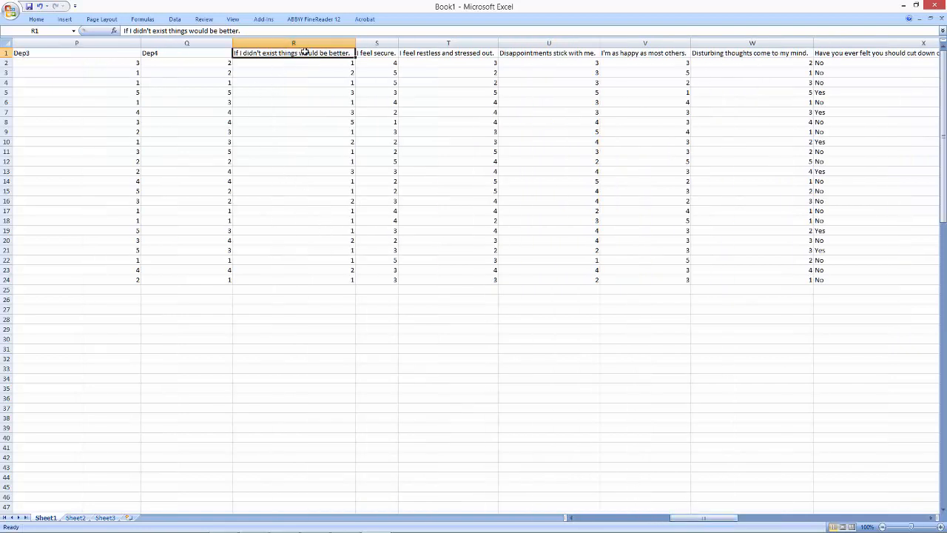
type("Dep5")
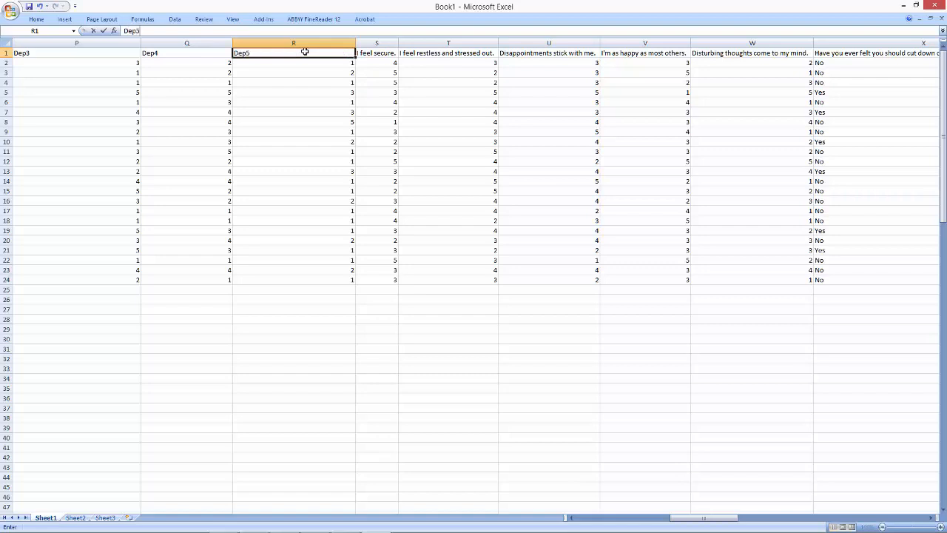
left_click(376, 55)
type("Anx1")
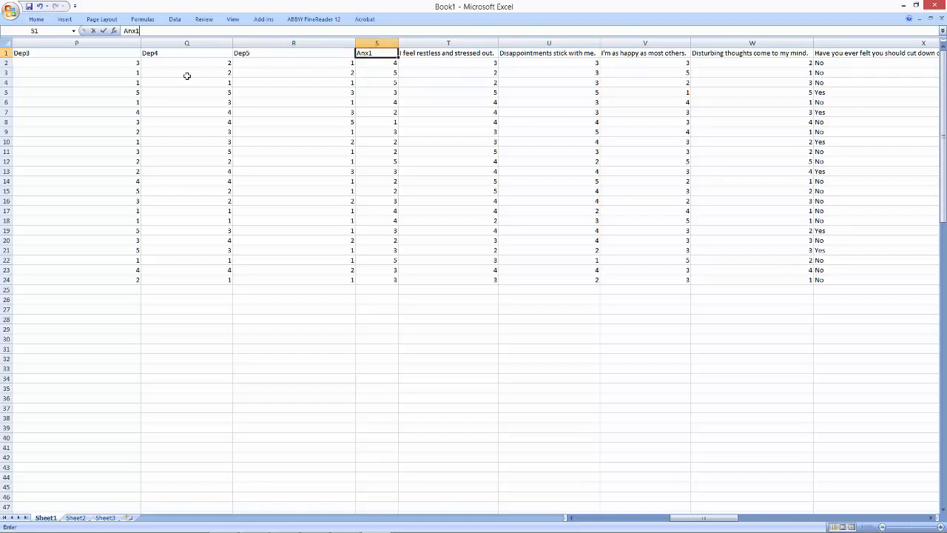
key("Escape")
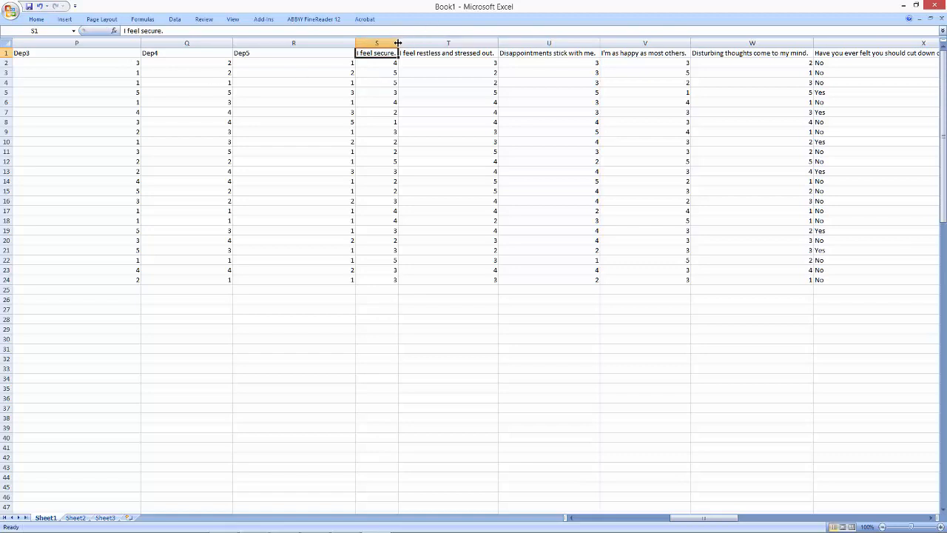
Widen the "I feel secure." column.
left_click_drag(398, 43, 427, 43)
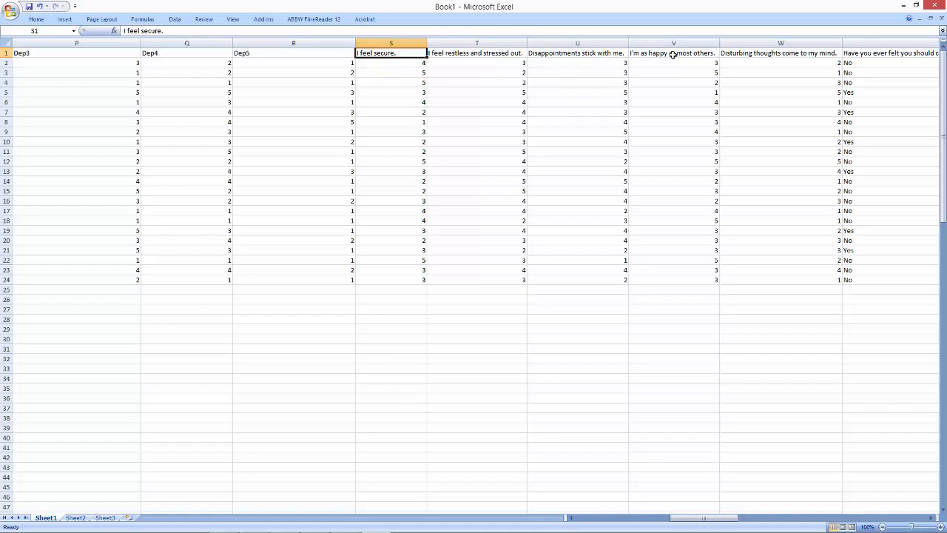
left_click(765, 50)
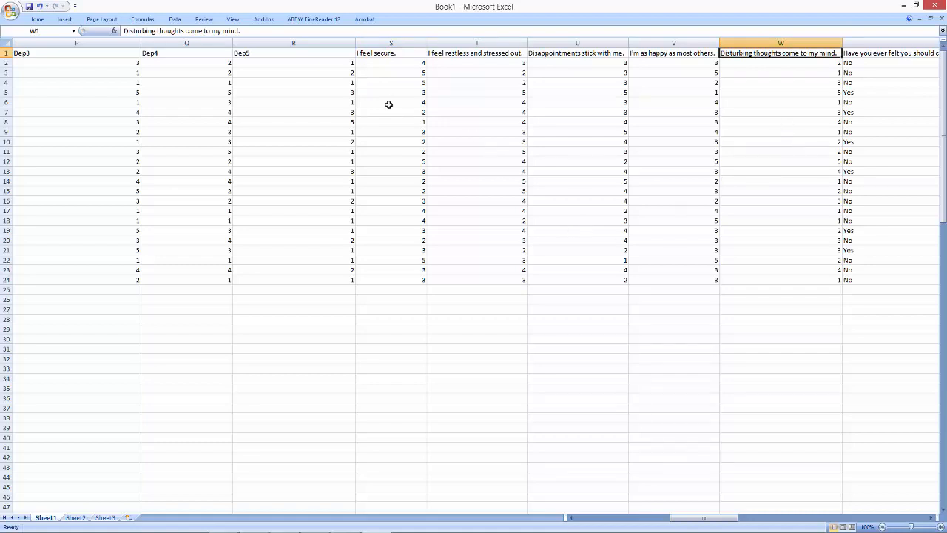
left_click(396, 53)
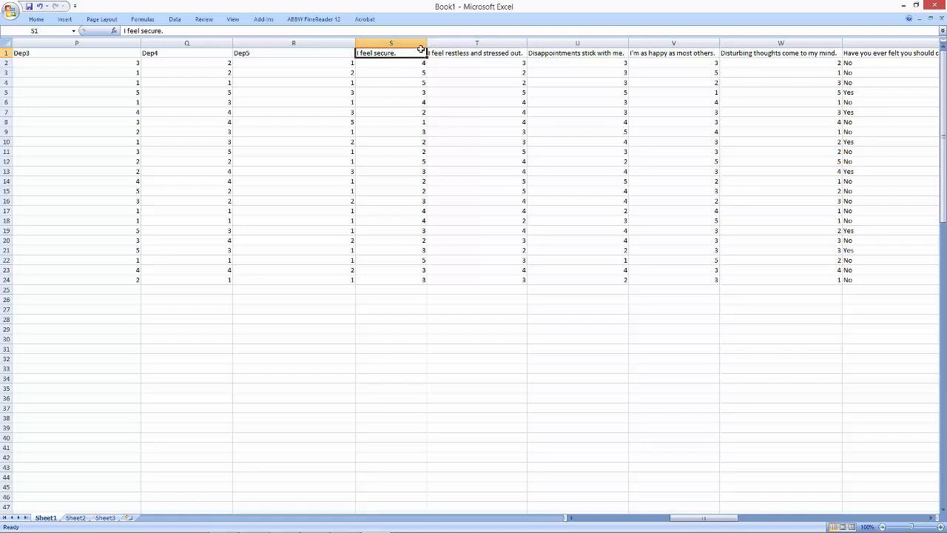
left_click_drag(419, 44, 820, 79)
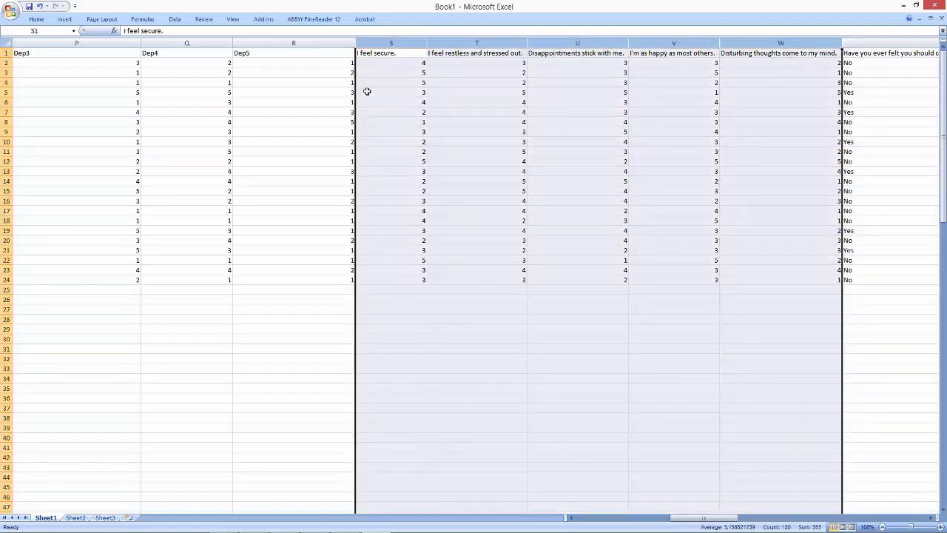
left_click(370, 82)
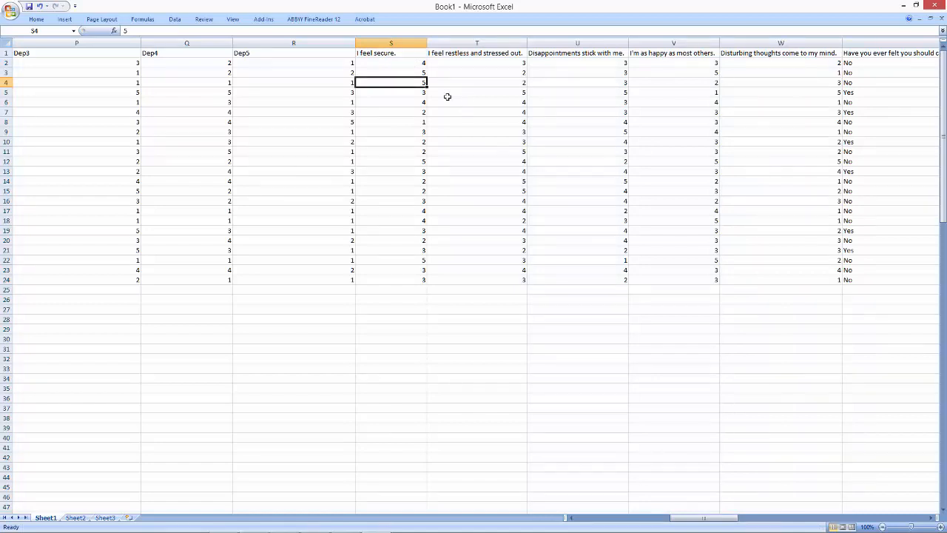
left_click(419, 72)
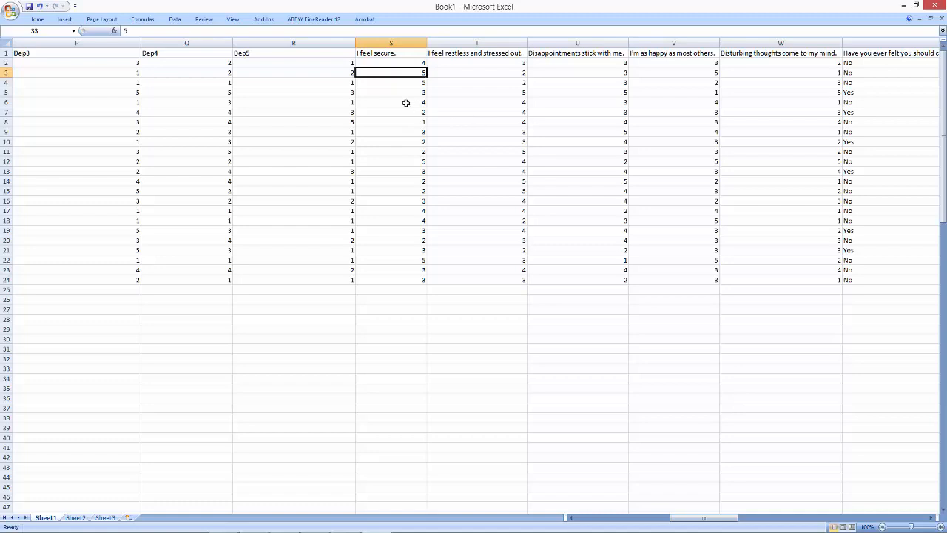
Rename the "I feel secure." heading as Anx1 and the "I feel restless and stressed out." heading as Anx2.
left_click(394, 53)
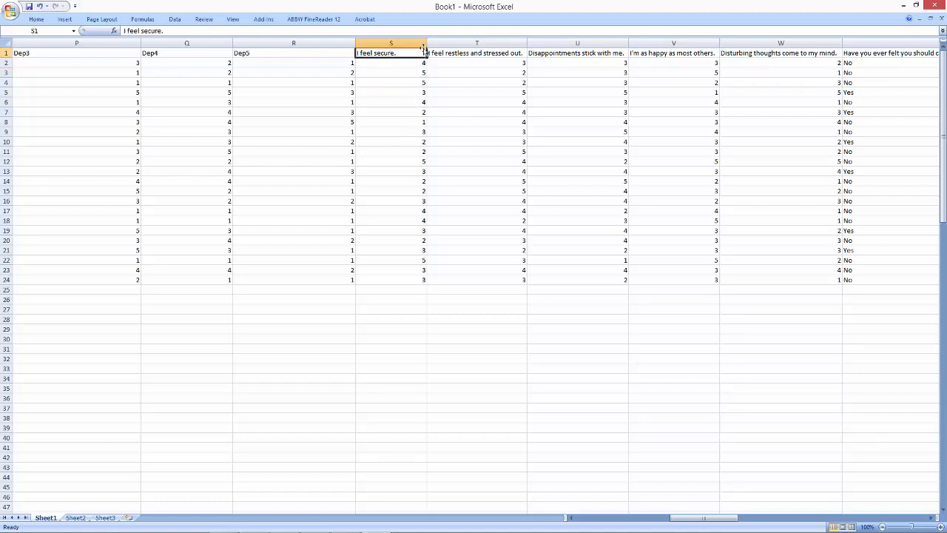
type("Anx1")
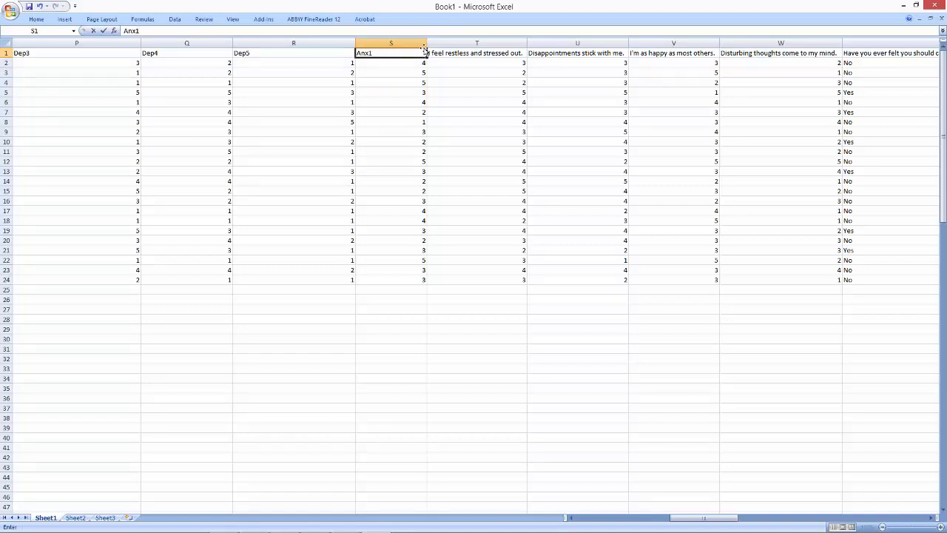
left_click(488, 53)
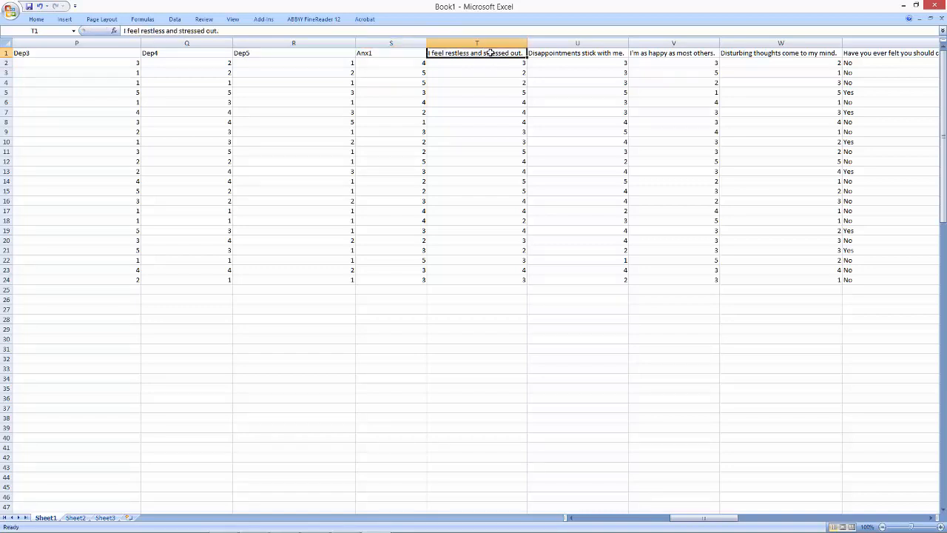
type("An x")
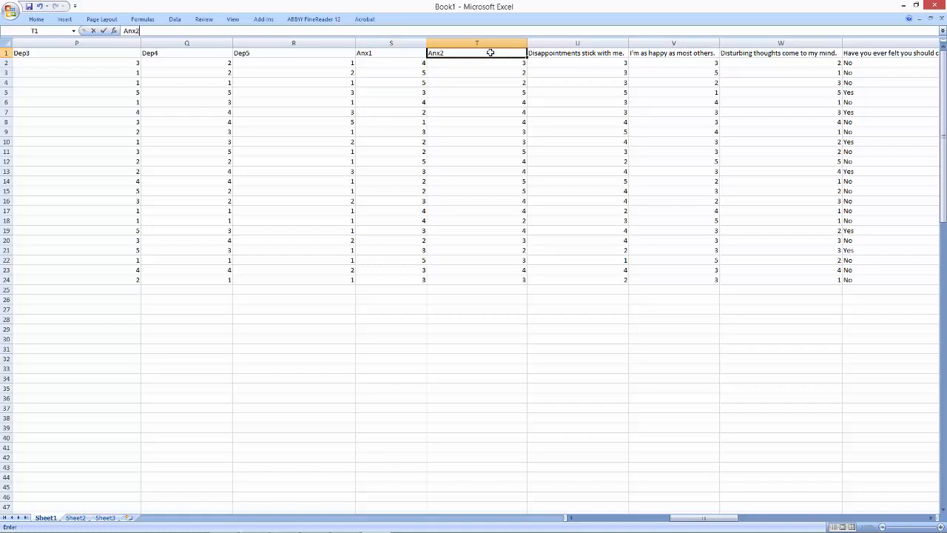
type("2")
Rename the "Disappointments stick with me." heading as Anx3 and the "I'm as happy as most others." heading as Anx4.
left_click(565, 54)
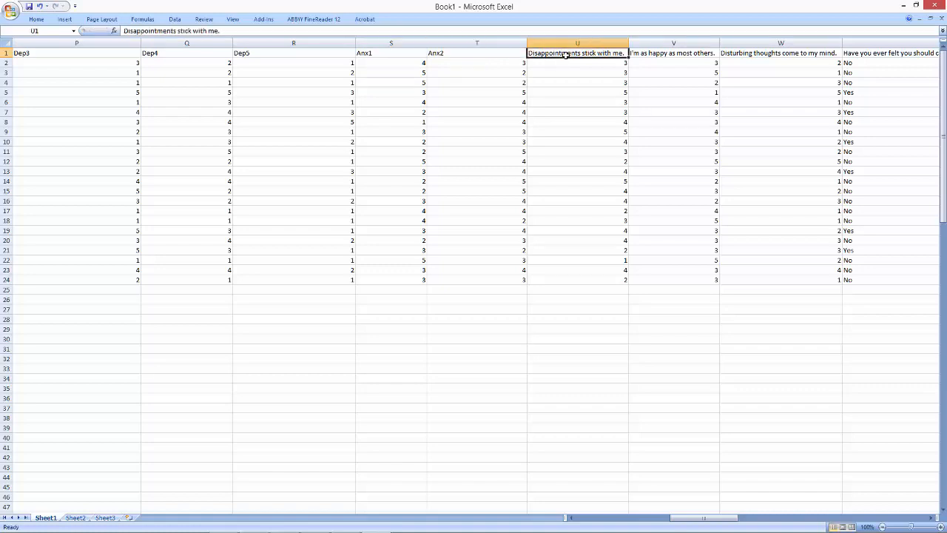
type("An")
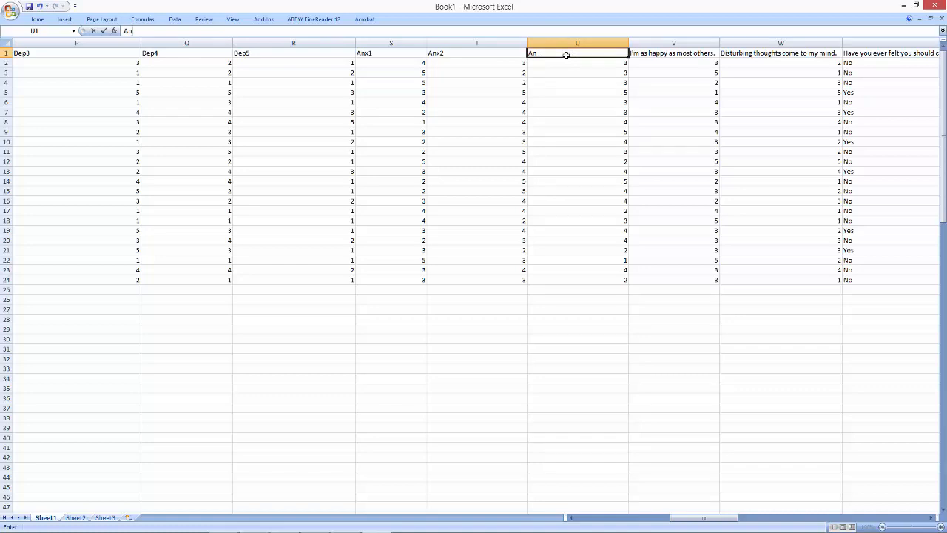
type(" x3")
left_click(688, 54)
type("Anx4")
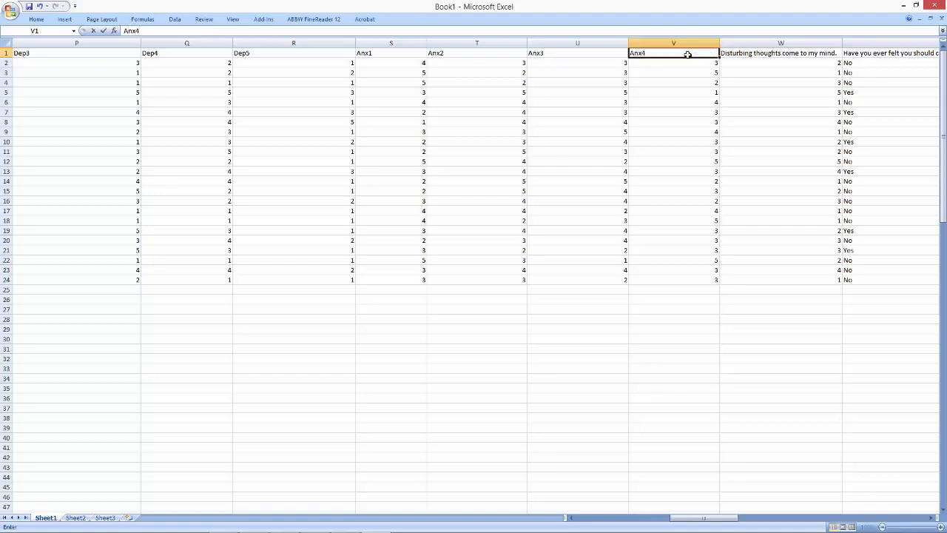
Rename the "Disturbing thoughts come to my mind." heading as Anx5.
left_click(763, 55)
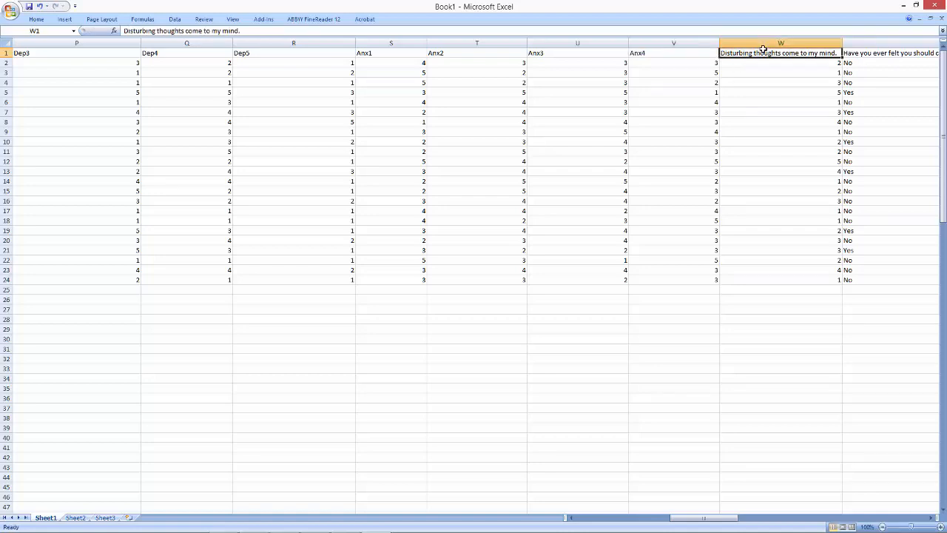
type("Ax")
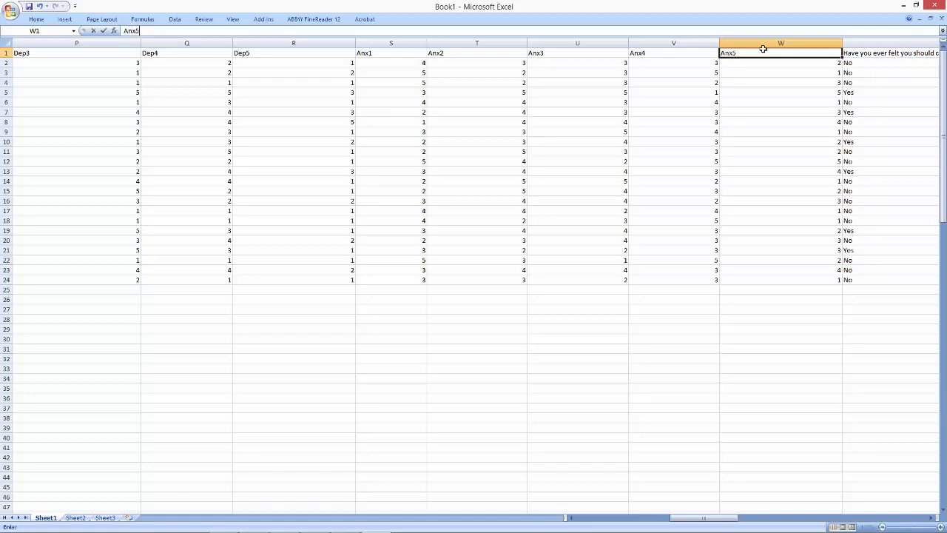
left_click(712, 113)
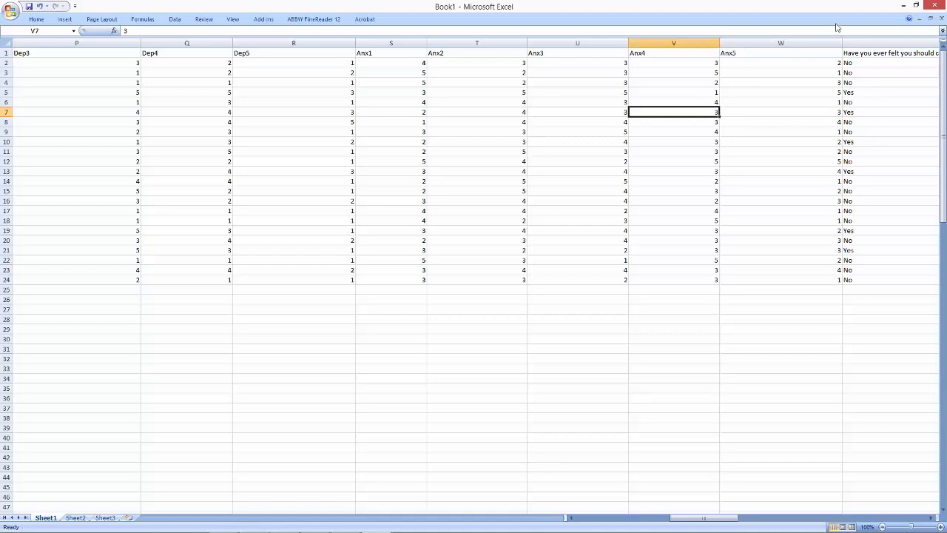
Narrow the Anx2, Anx3, Anx4 and Anx5 columns to fit their short headings.
left_click_drag(844, 44, 792, 44)
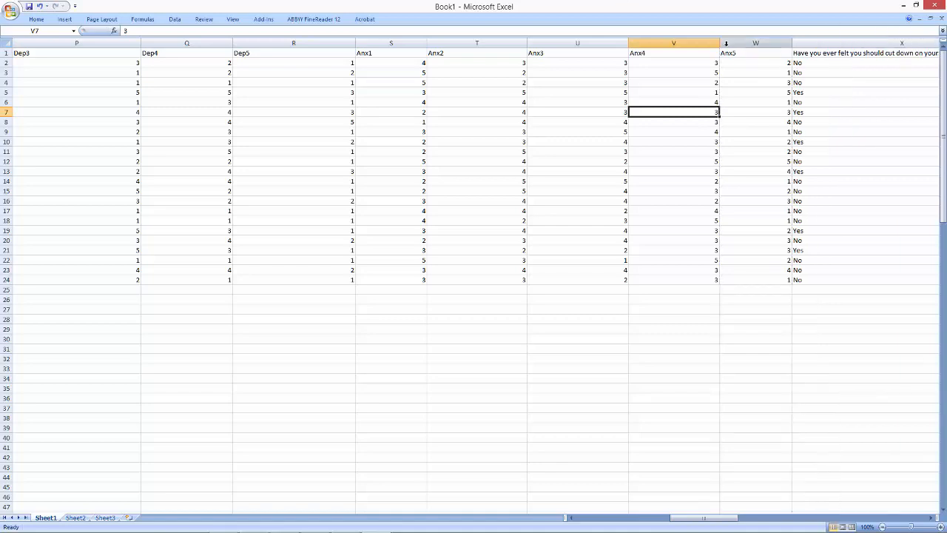
left_click_drag(718, 43, 499, 45)
left_click(620, 43)
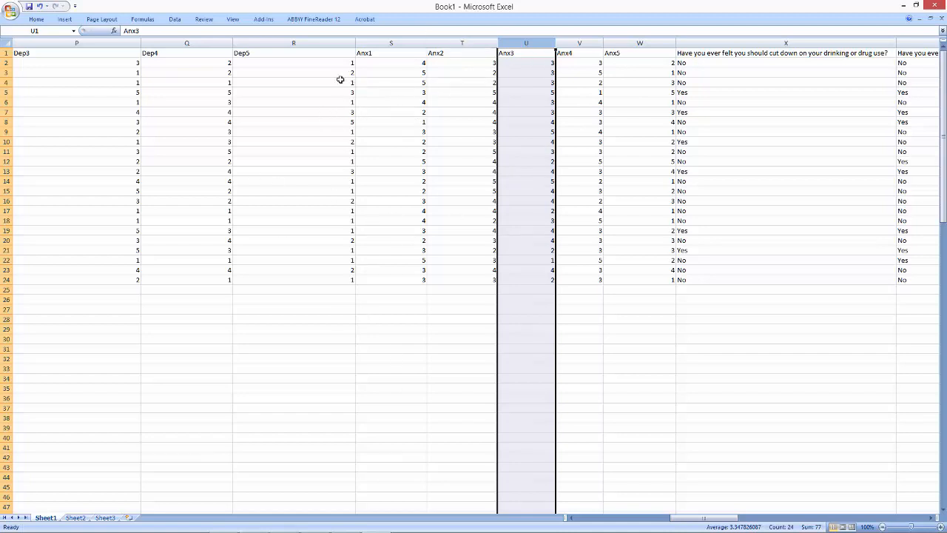
left_click_drag(315, 359, 318, 339)
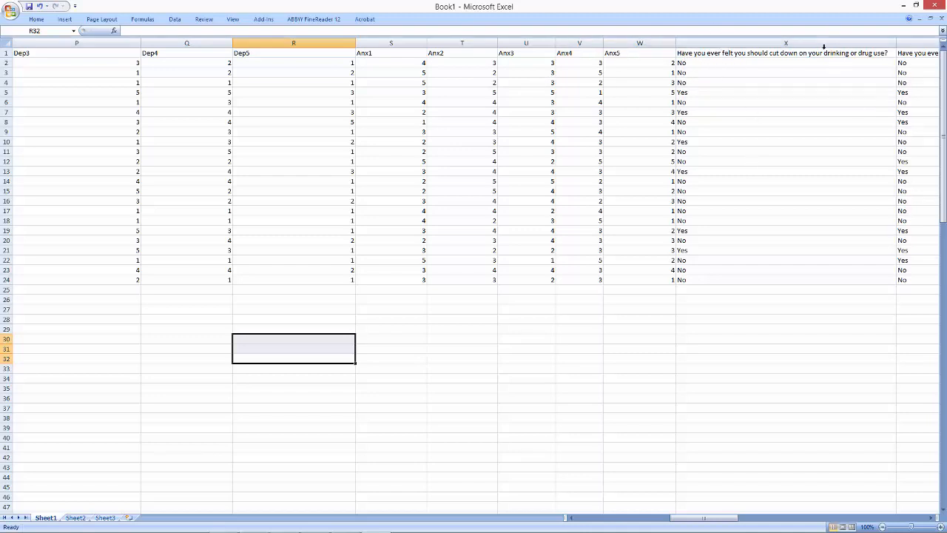
Rename the "Have you ever felt you should cut down on your drinking or drug use?" heading as Subs1.
left_click(735, 43)
left_click(718, 53)
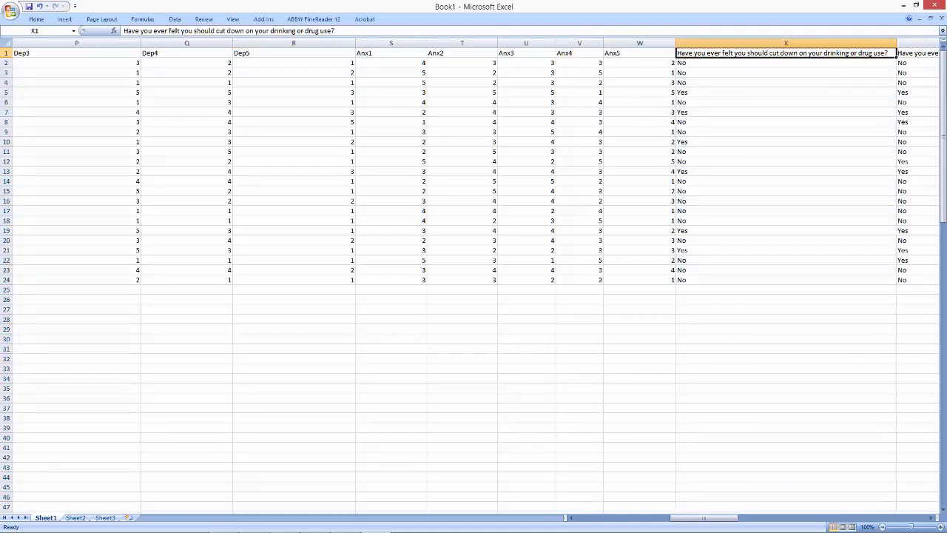
type("Subs1")
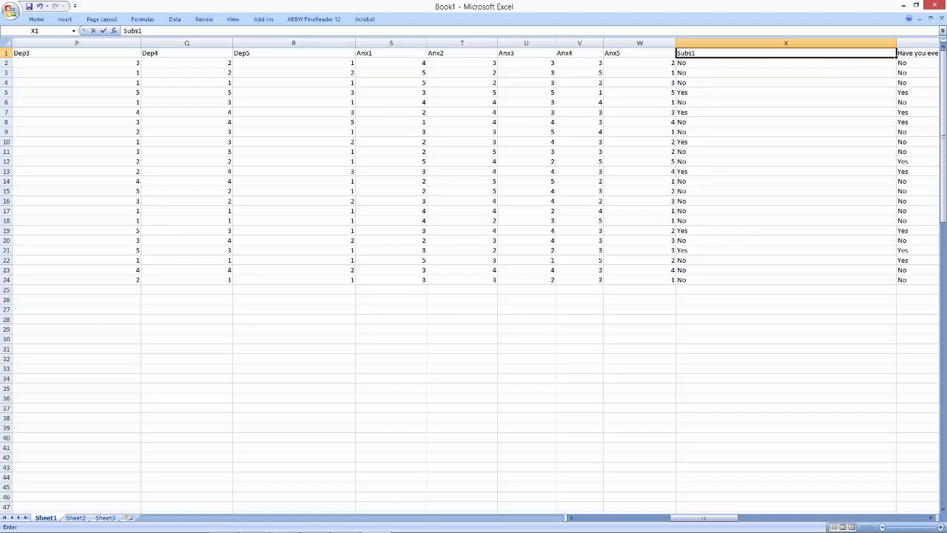
left_click(758, 221)
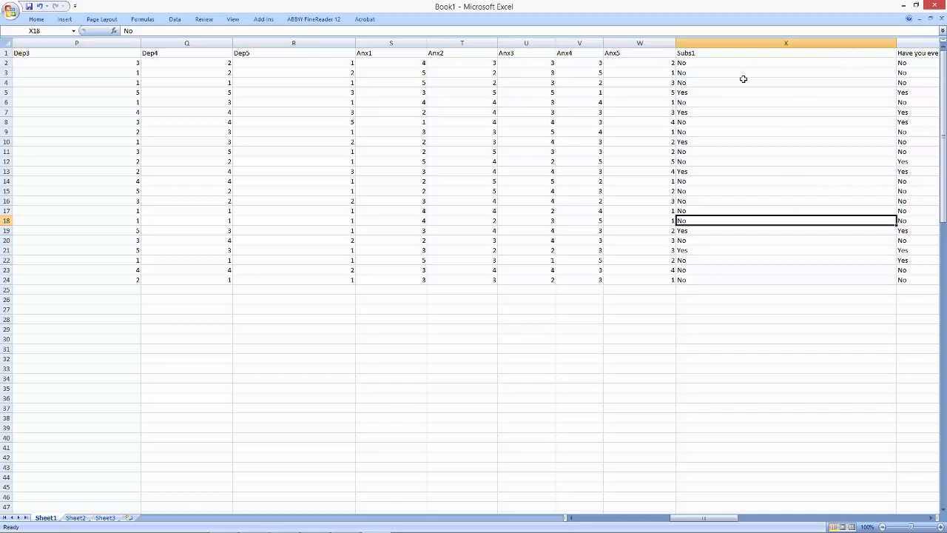
Replace every No answer in the Subs1 column with 0.
left_click(737, 42)
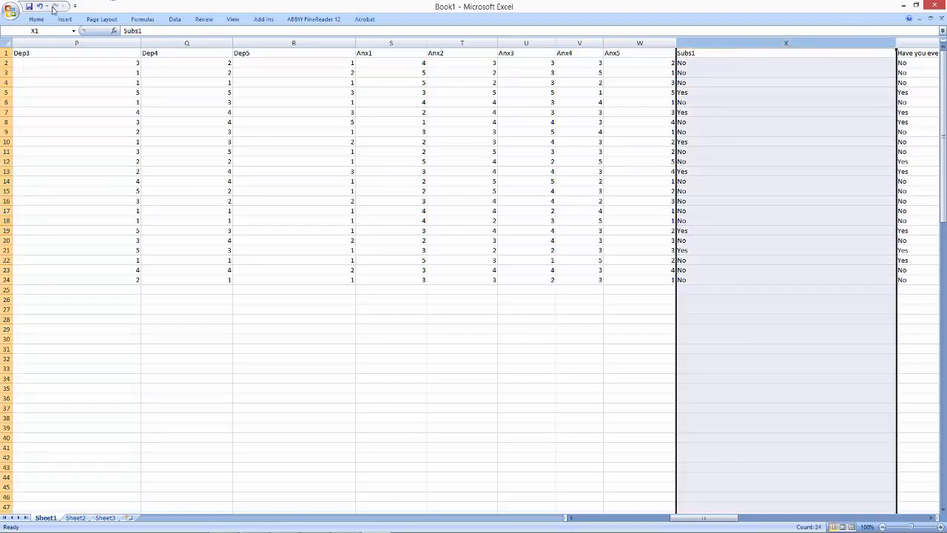
left_click(34, 19)
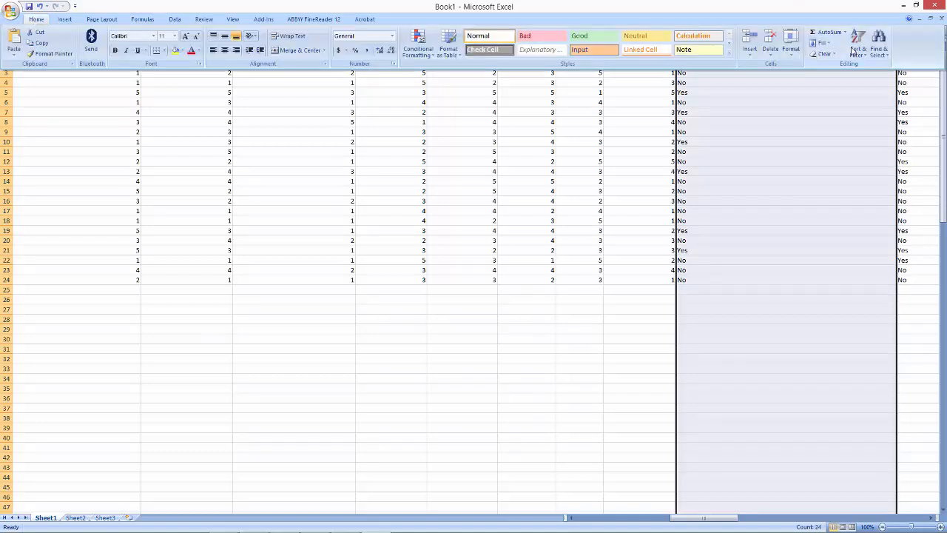
left_click(884, 50)
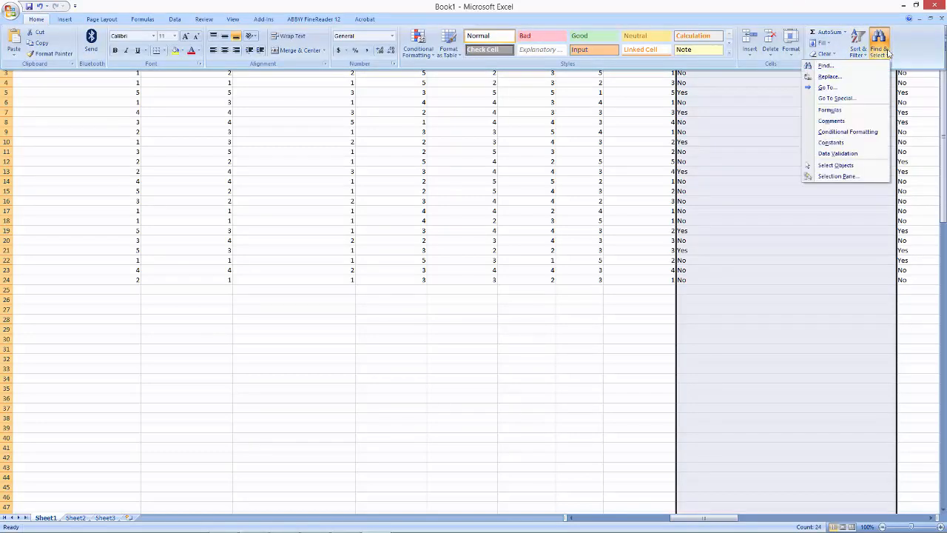
left_click(830, 76)
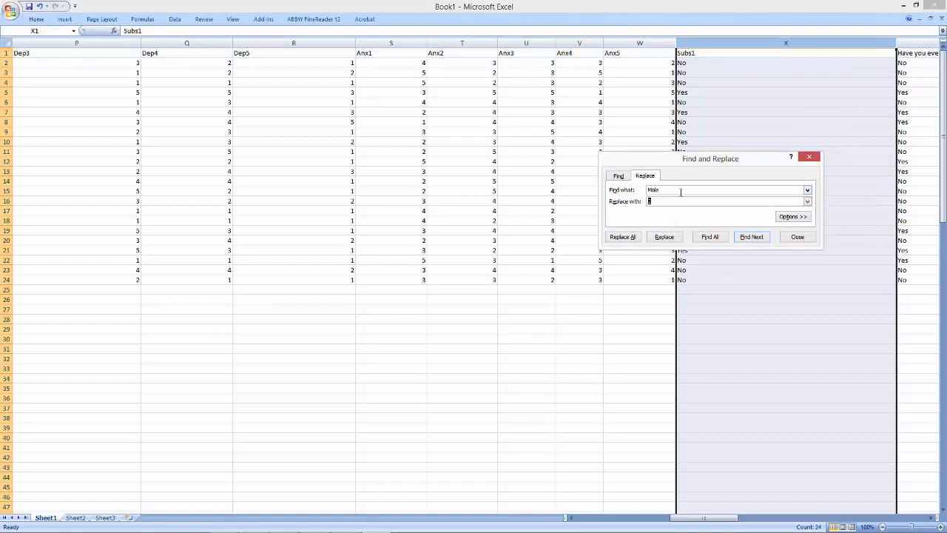
double_click(663, 190)
type("0")
left_click(623, 237)
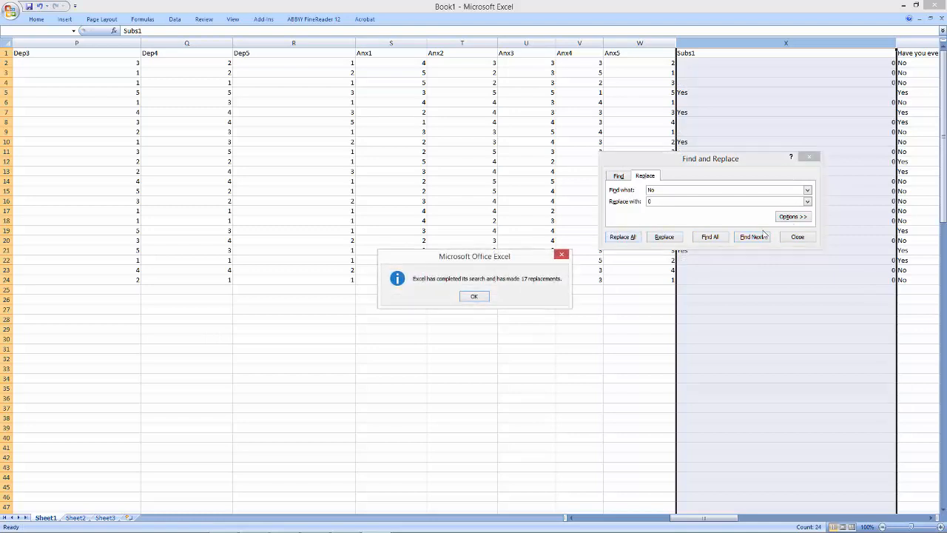
left_click(478, 298)
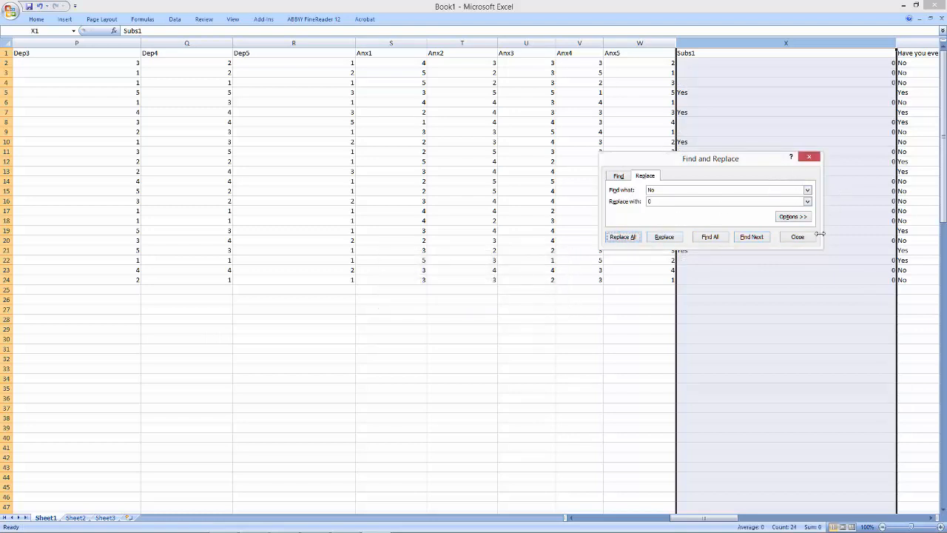
left_click(798, 239)
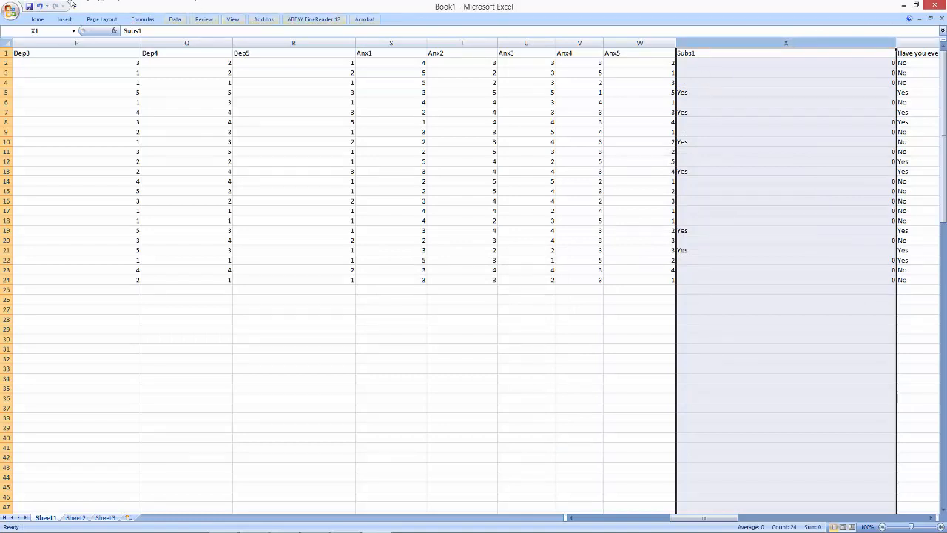
Replace every Yes answer in the Subs1 column with 1 and narrow the column.
left_click(40, 20)
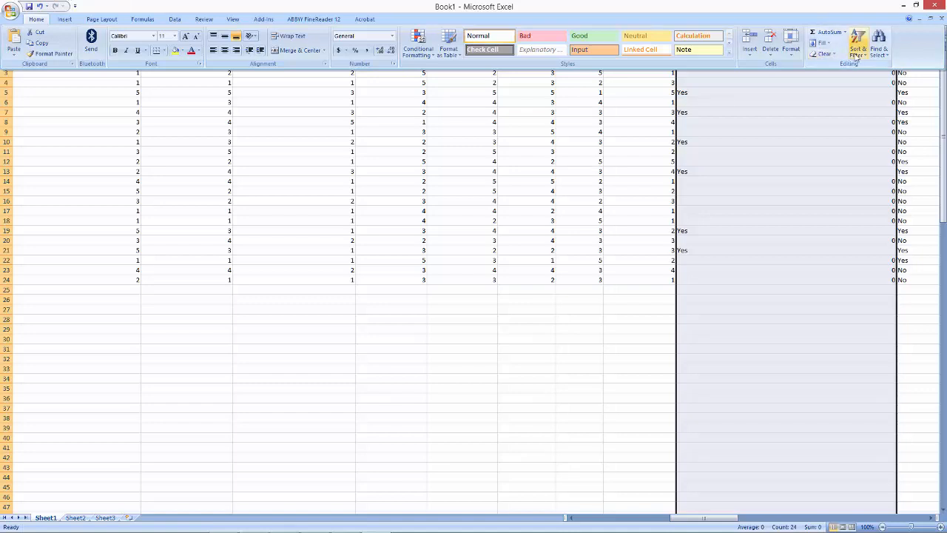
left_click(878, 46)
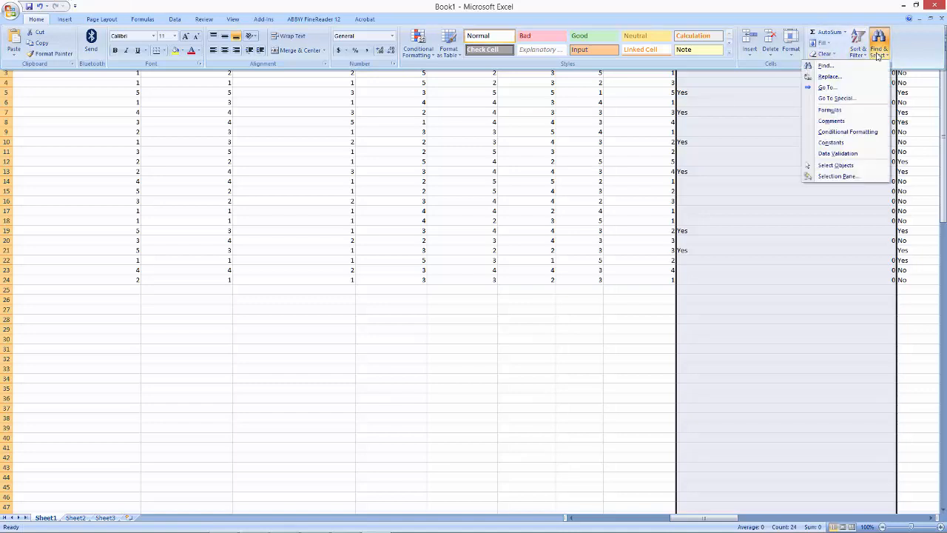
left_click(829, 77)
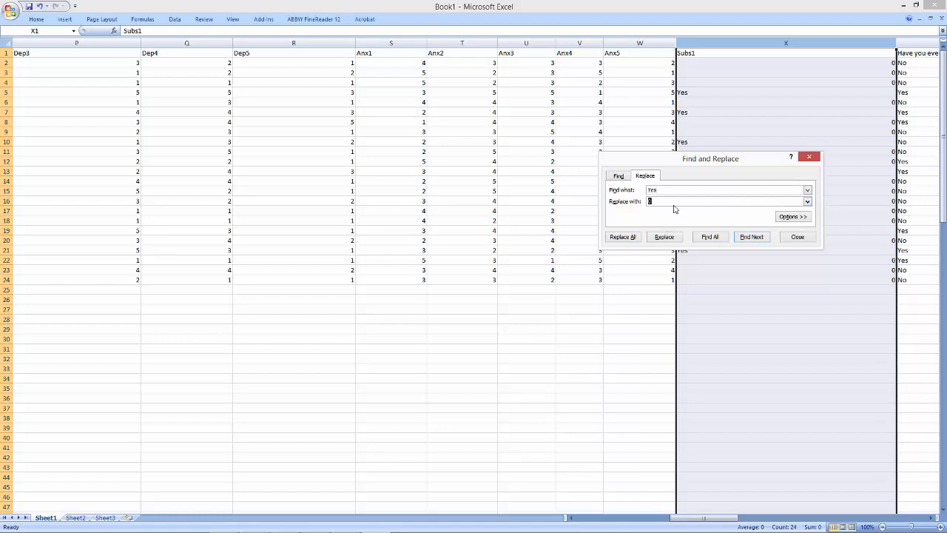
type("1")
left_click(626, 241)
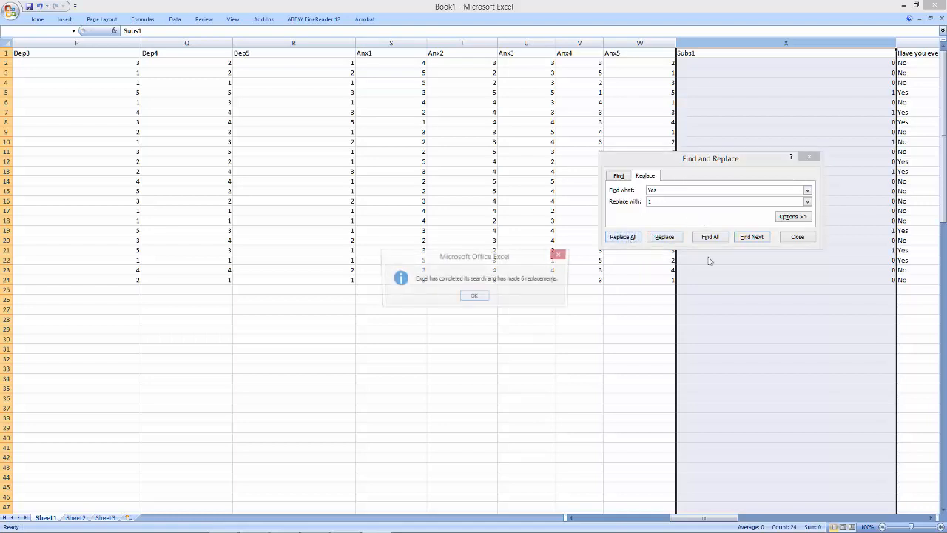
left_click(469, 295)
left_click(790, 235)
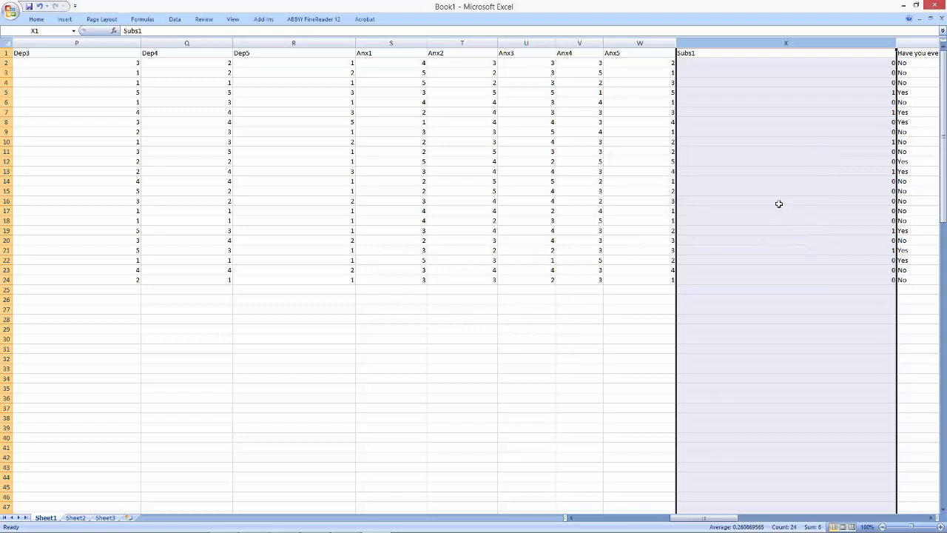
left_click_drag(898, 44, 726, 69)
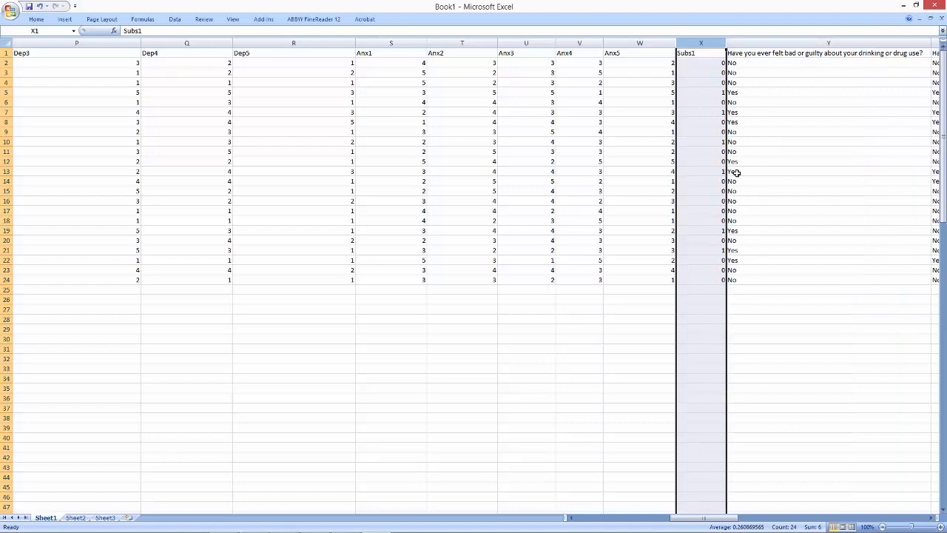
Look over the last survey columns, through "I enjoy playing devil's advocate whenever I can.".
left_click_drag(719, 518, 882, 487)
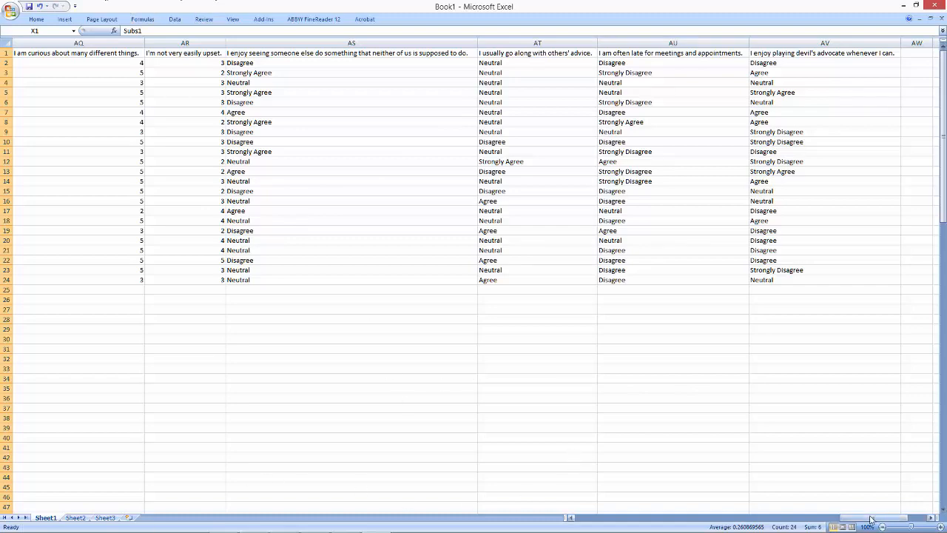
Rename the "Highest education you've achieved" heading as Education.
left_click_drag(872, 522, 839, 523)
left_click_drag(740, 522, 522, 487)
left_click(395, 52)
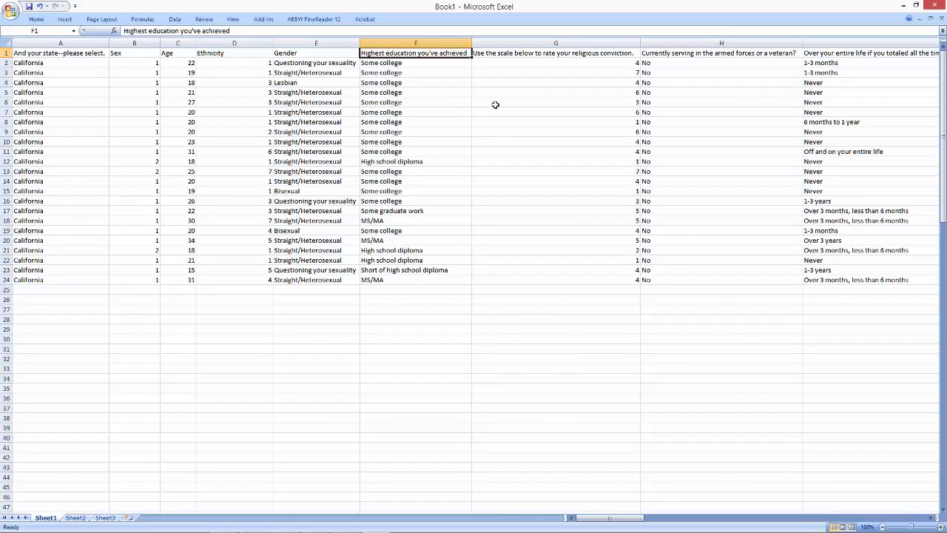
type("E")
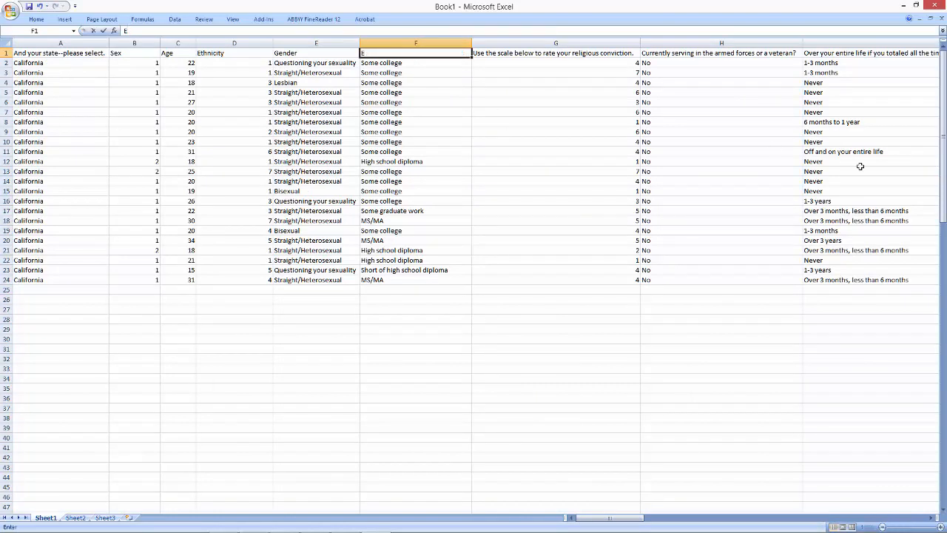
type("ducation")
Rename the "Use the scale below to rate your religious conviction." heading as Religion and narrow that column.
left_click(591, 49)
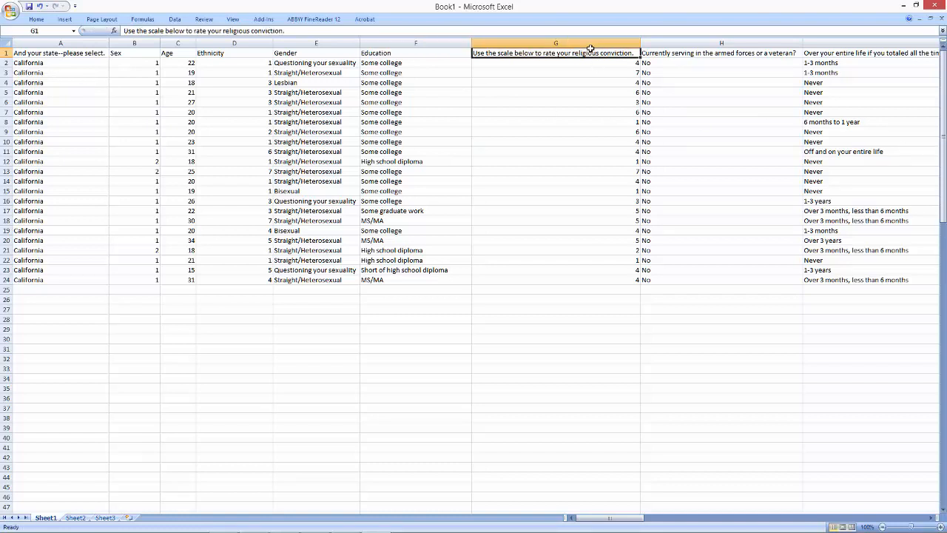
type("Religion")
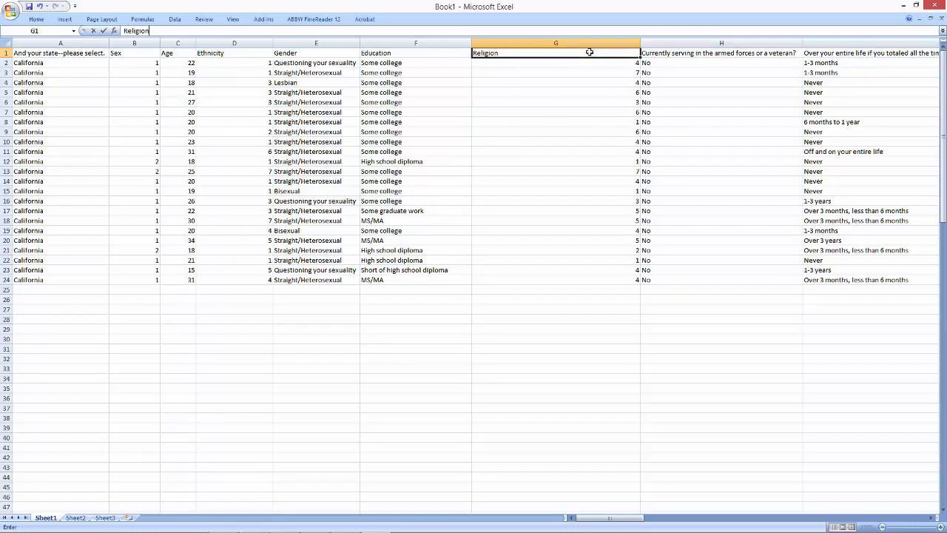
left_click_drag(531, 171, 533, 180)
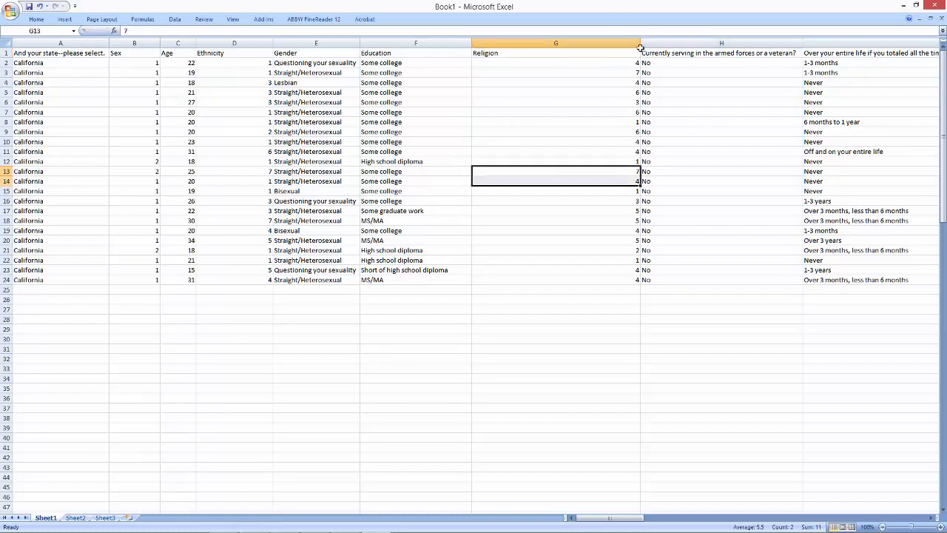
left_click_drag(640, 48, 531, 51)
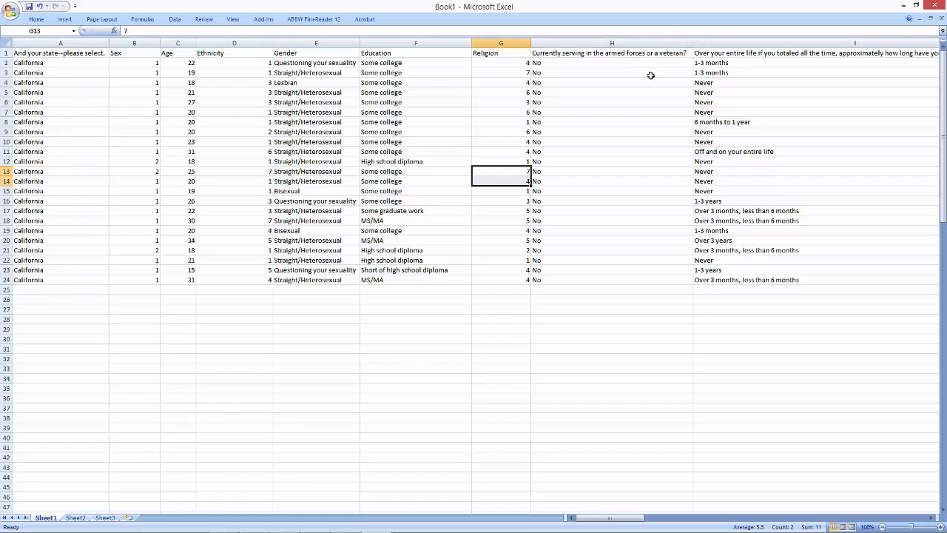
Rename the "Currently serving in the armed forces or a veteran?" heading as Military.
left_click(597, 53)
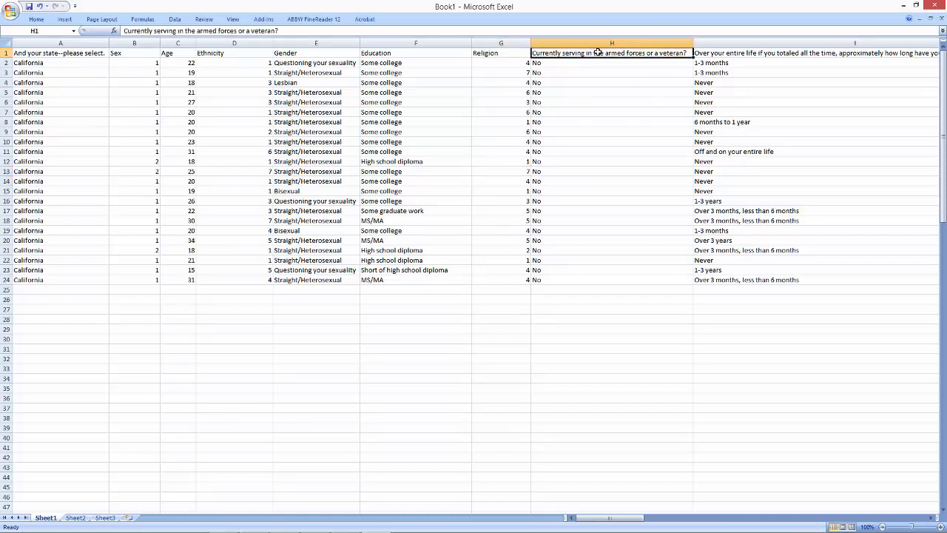
type("Military")
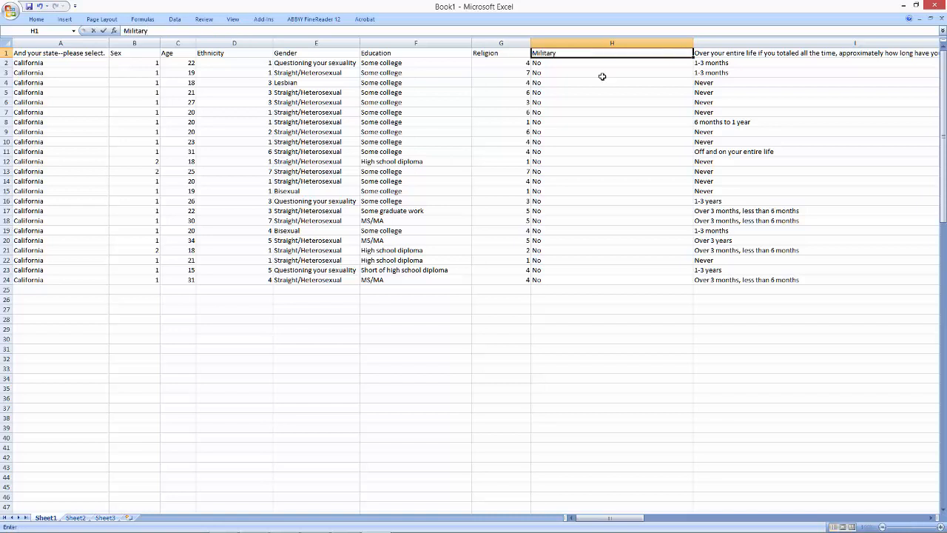
left_click(603, 121)
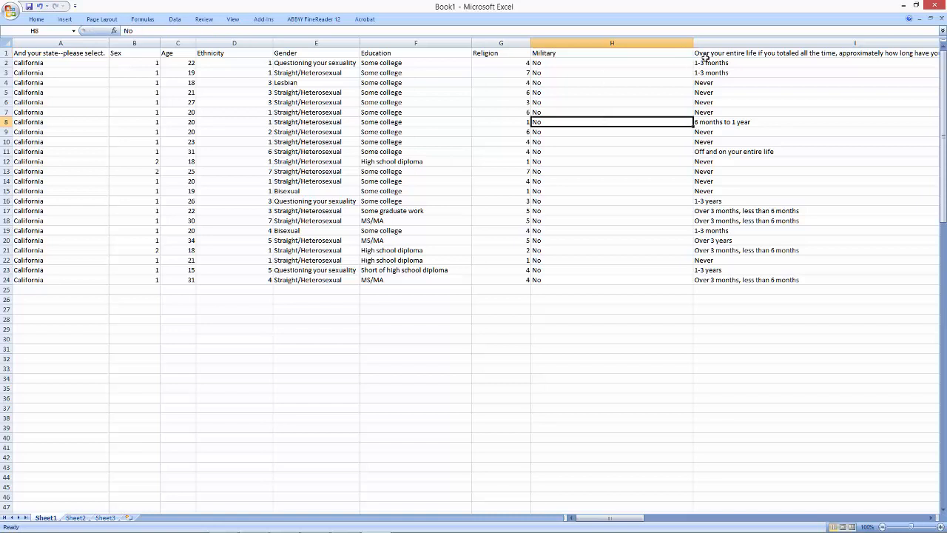
Delete the entire "And your state--please select." column from the worksheet.
left_click(837, 51)
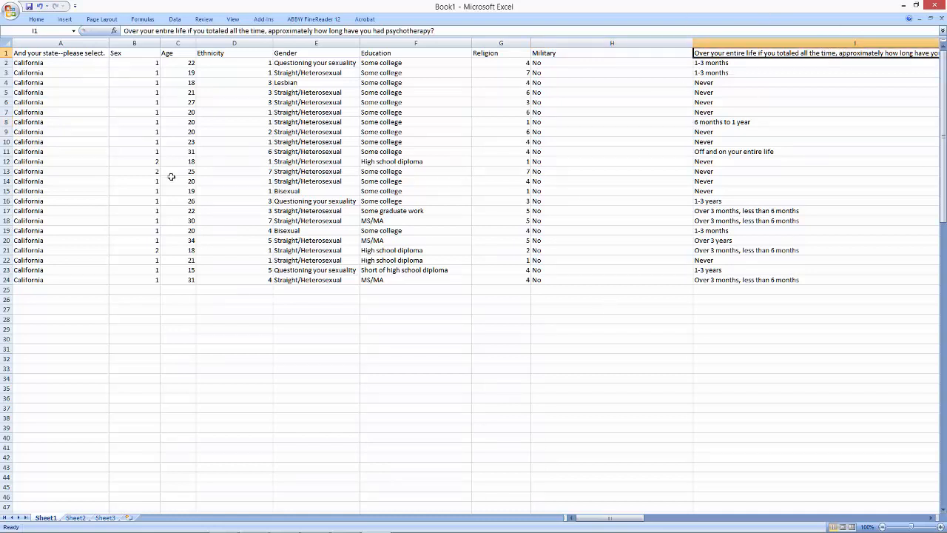
left_click(55, 53)
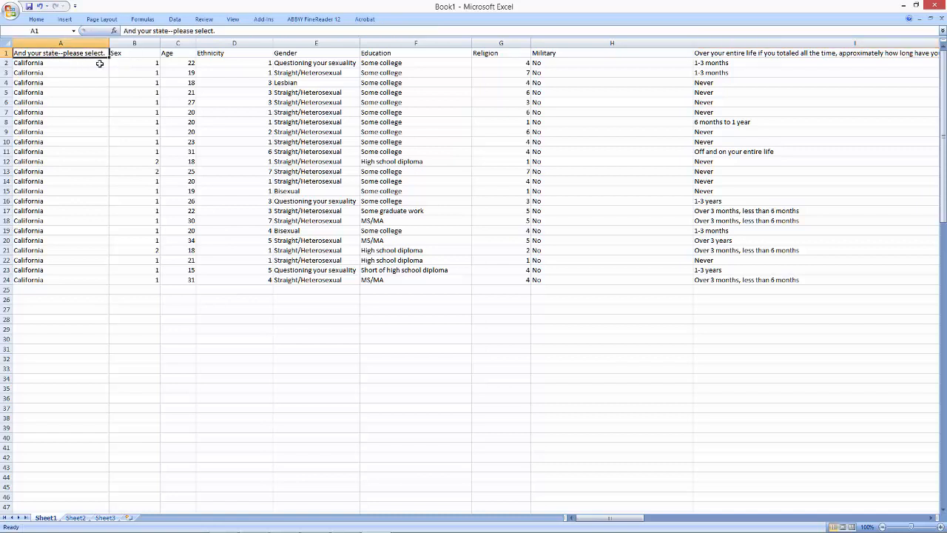
left_click(98, 41)
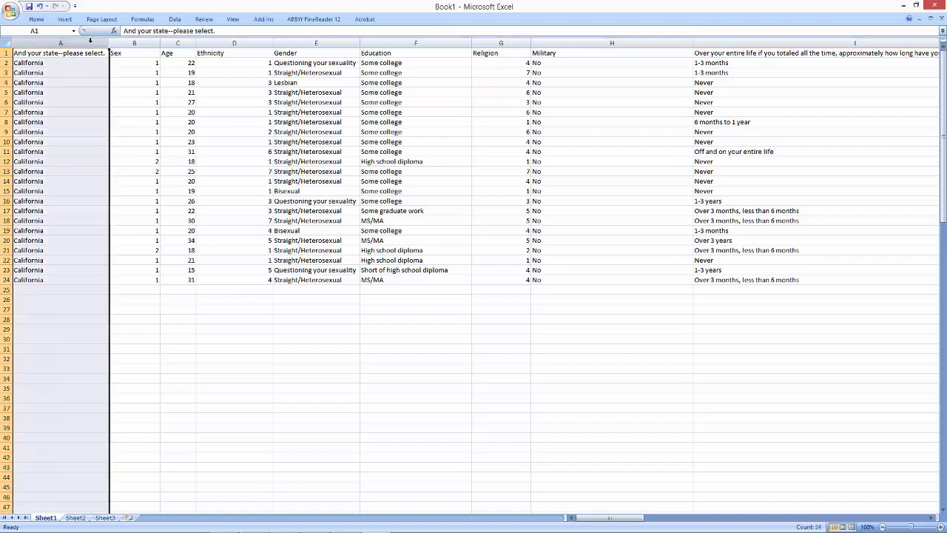
right_click(16, 43)
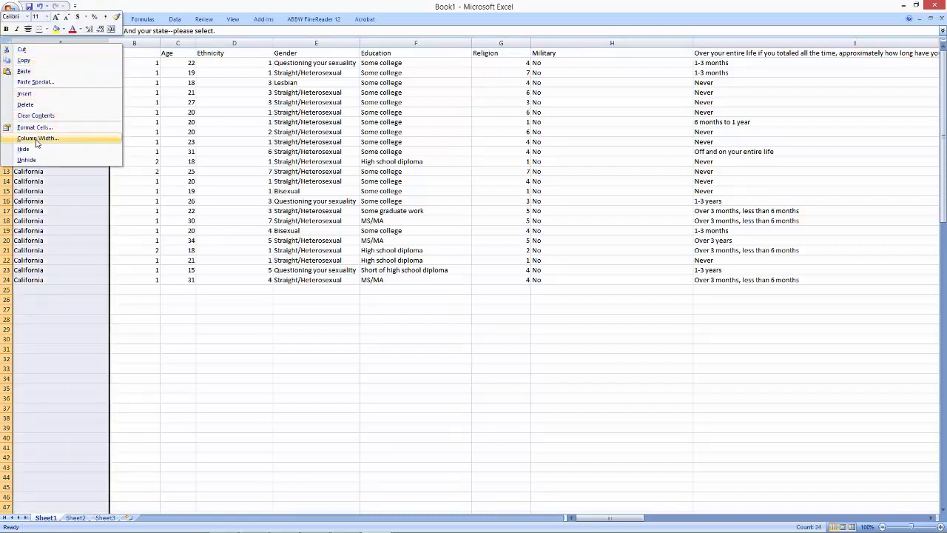
left_click(26, 105)
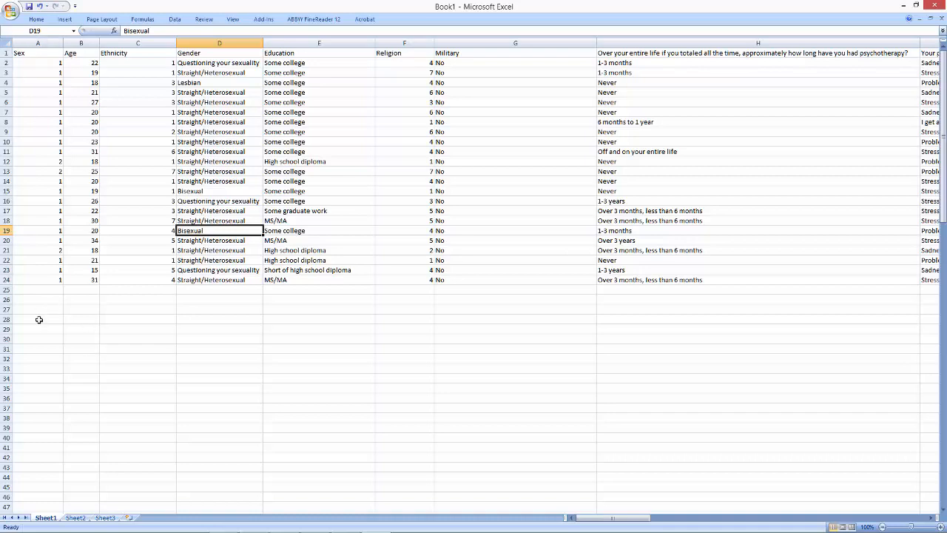
left_click(222, 389)
scroll(242, 396, "down", 3)
scroll(241, 395, "down", 4)
scroll(239, 388, "up", 6)
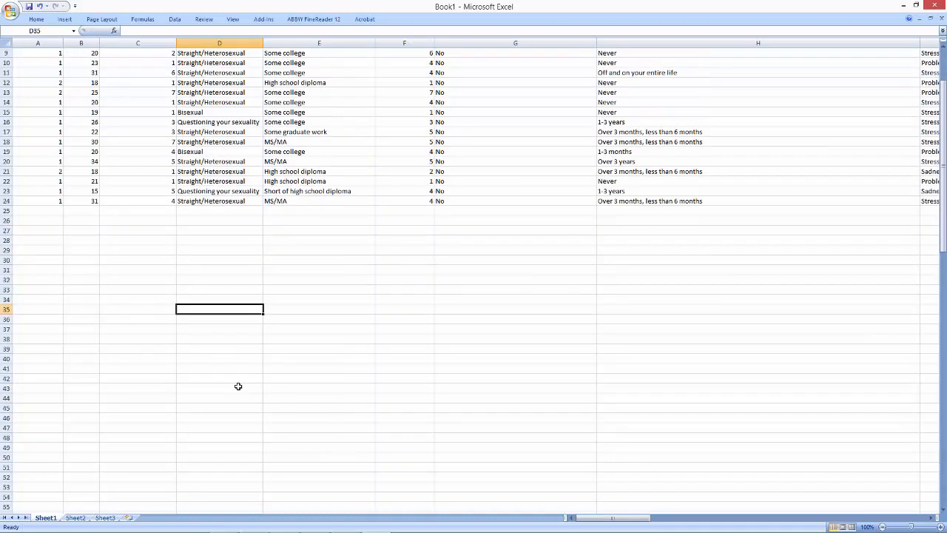
scroll(93, 406, "down", 8)
scroll(92, 407, "up", 3)
scroll(93, 406, "down", 3)
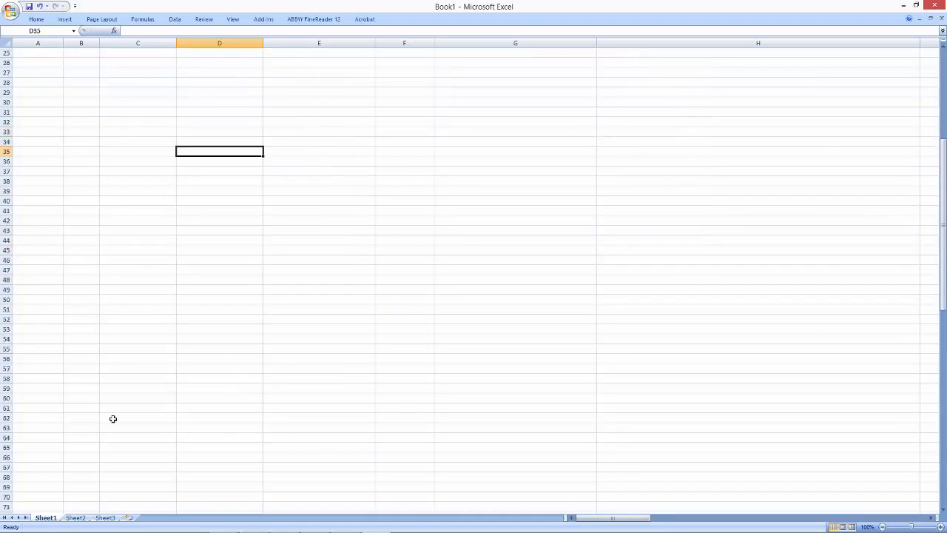
scroll(114, 415, "up", 8)
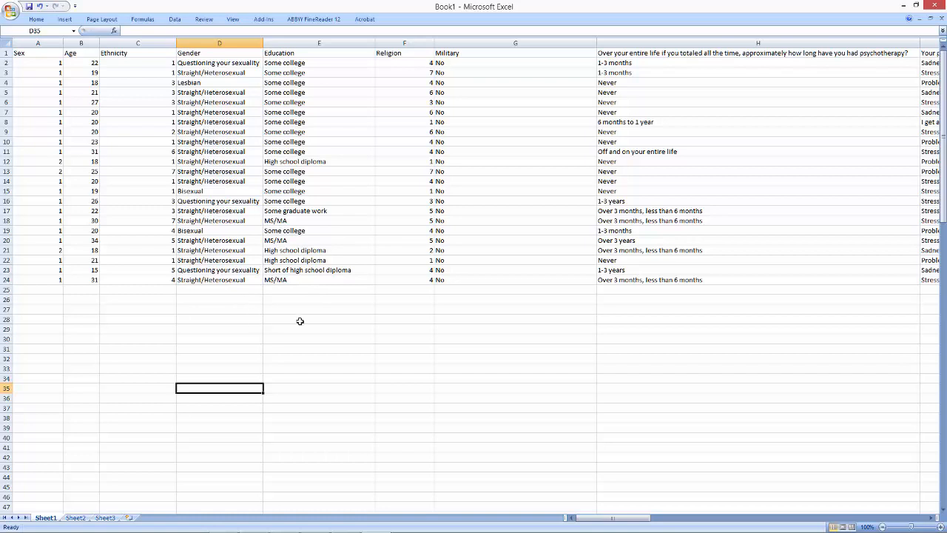
left_click(220, 279)
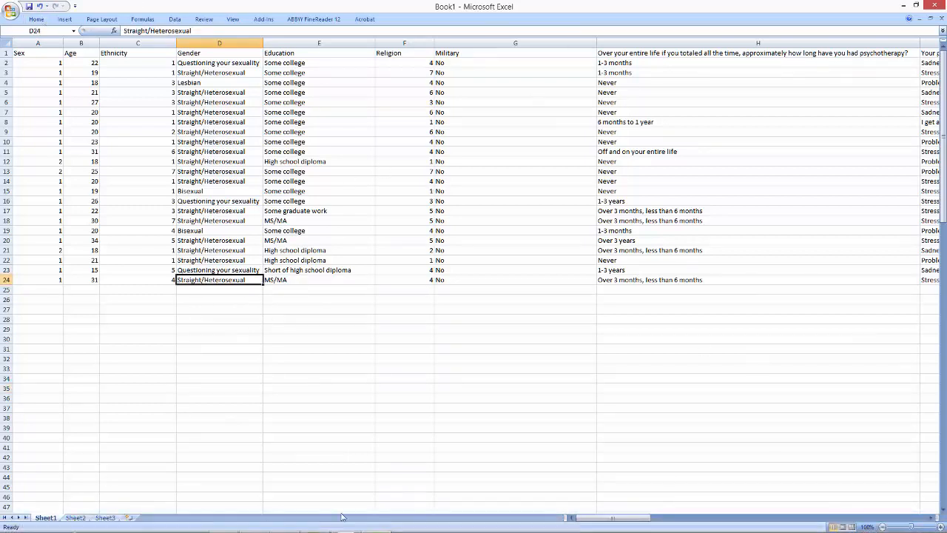
Switch to the web browser and bring up the untitled form that contains the PANAS section.
left_click(222, 523)
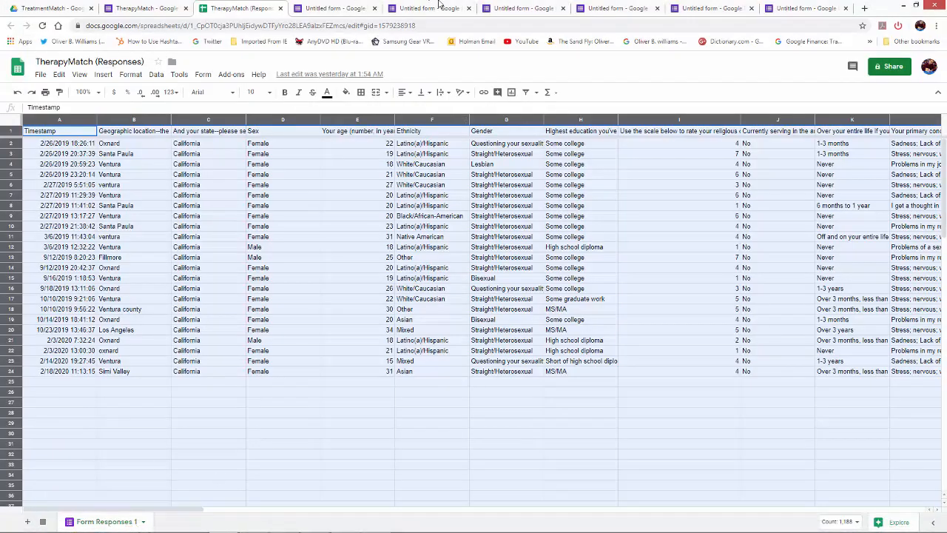
left_click(152, 9)
left_click(70, 8)
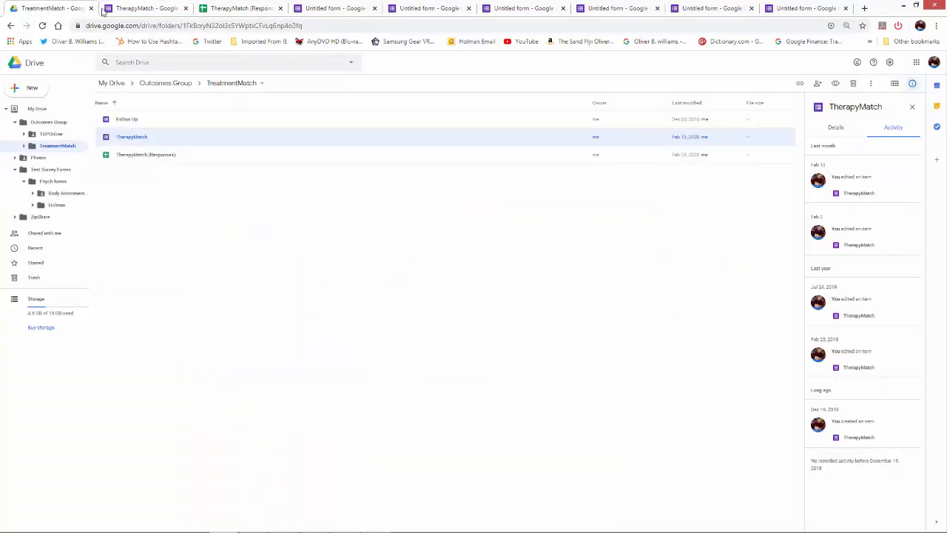
left_click(145, 9)
left_click(268, 10)
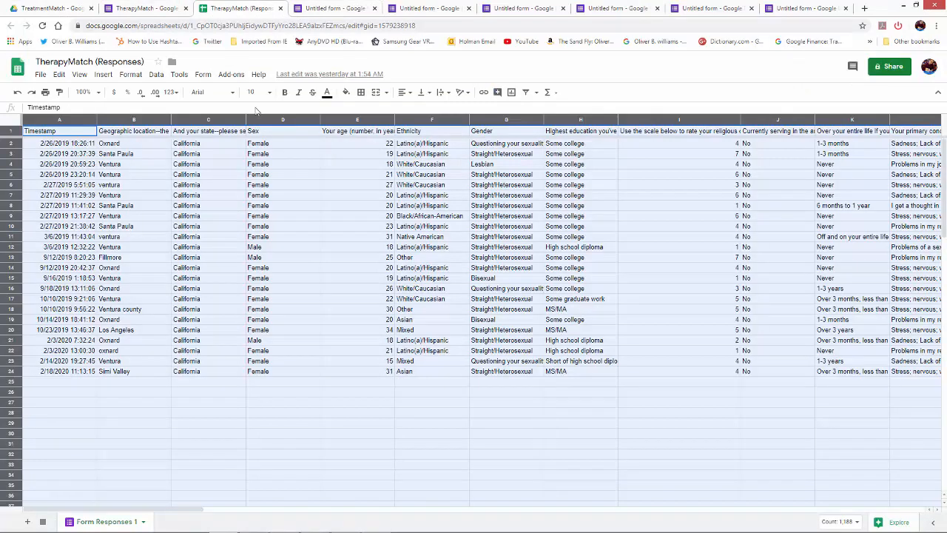
left_click(135, 8)
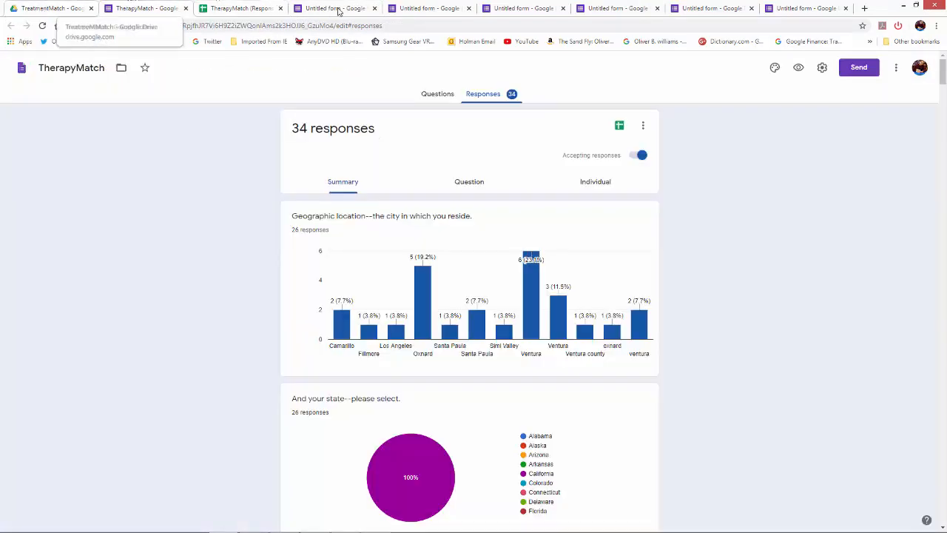
left_click(437, 9)
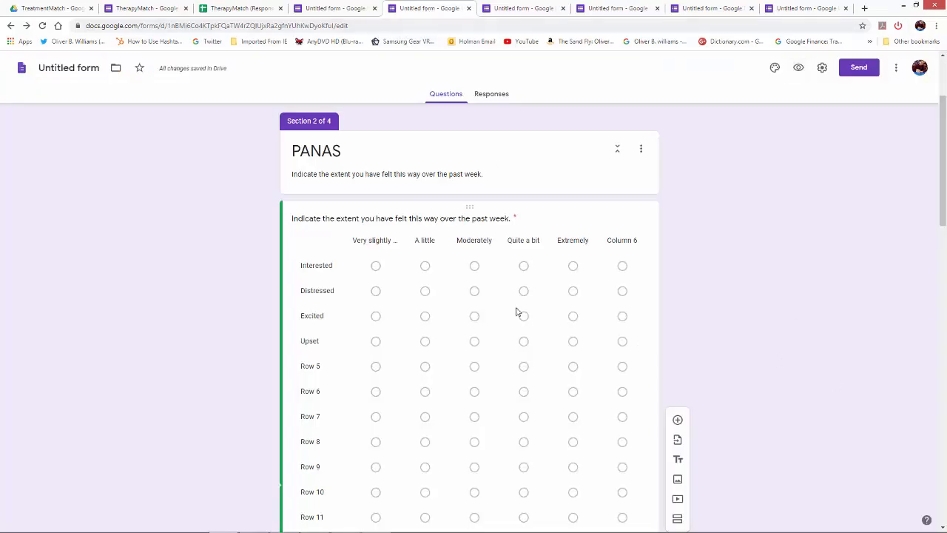
scroll(467, 323, "down", 1)
scroll(460, 303, "up", 1)
Open the form's sending options and produce a shortened share link.
left_click(863, 68)
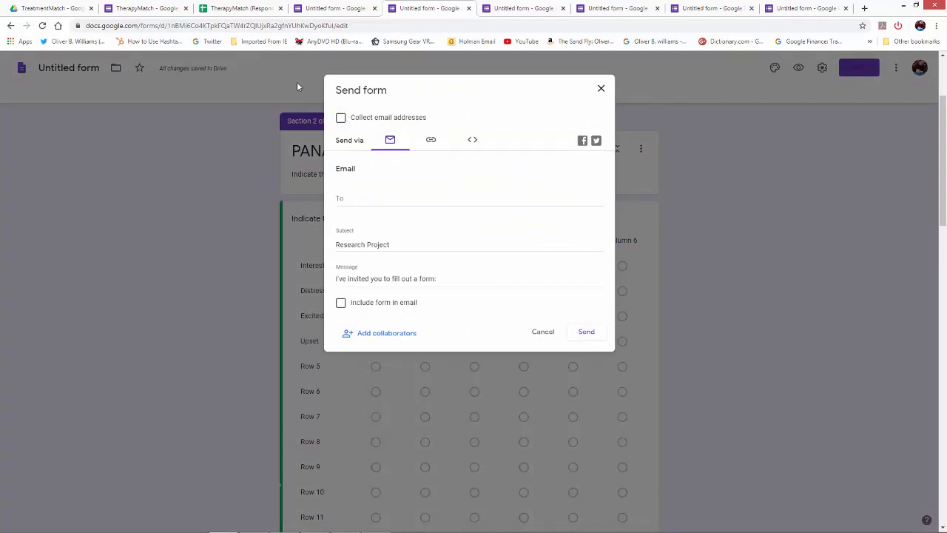
triple_click(356, 124)
left_click(453, 114)
left_click(432, 141)
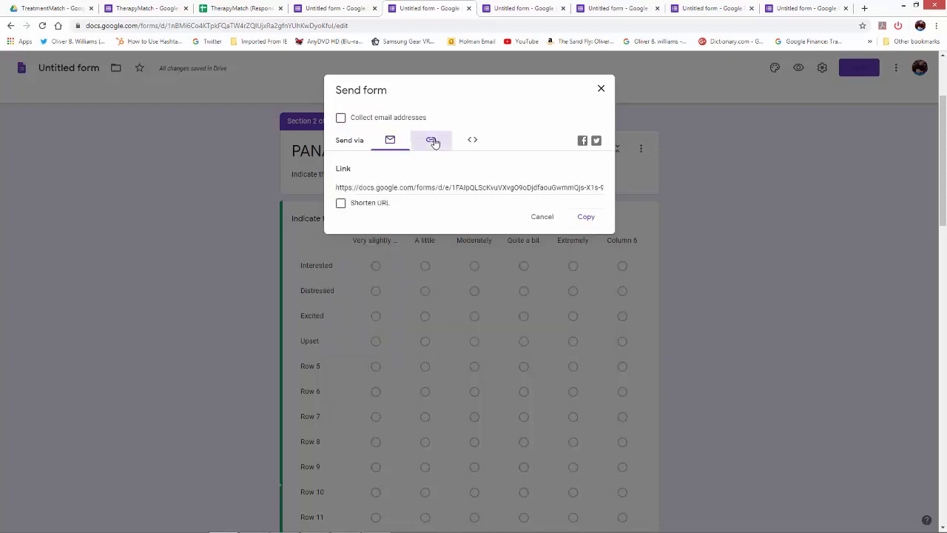
left_click(340, 207)
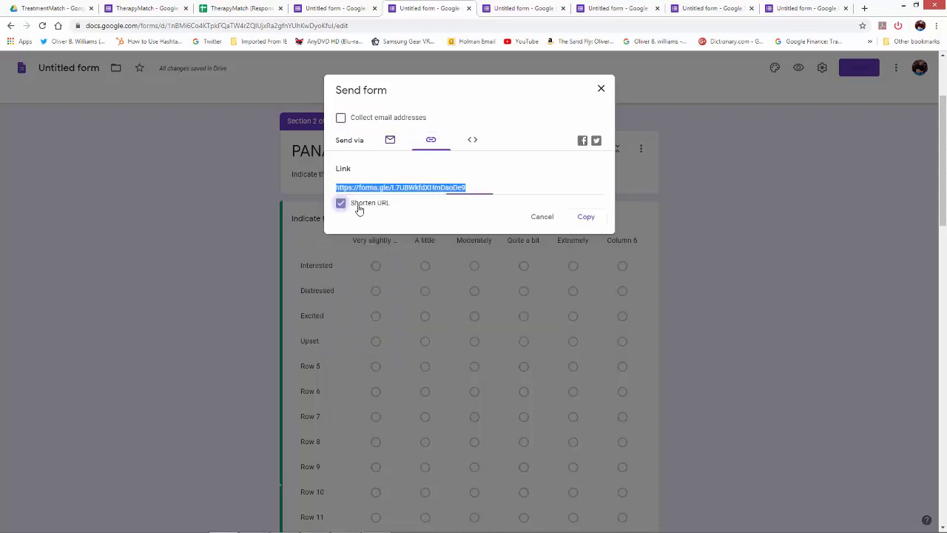
Copy the form's shortened link to the clipboard and close the sending options.
right_click(402, 189)
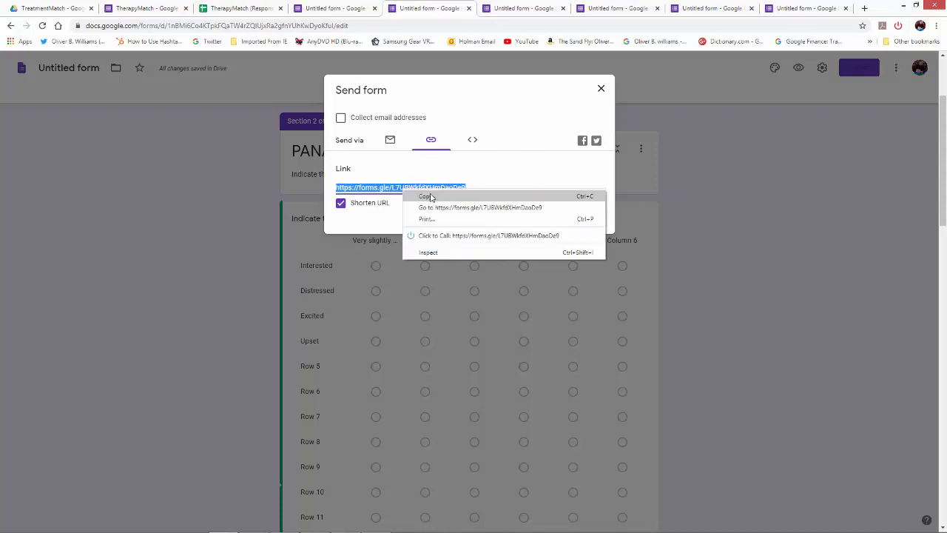
left_click(426, 196)
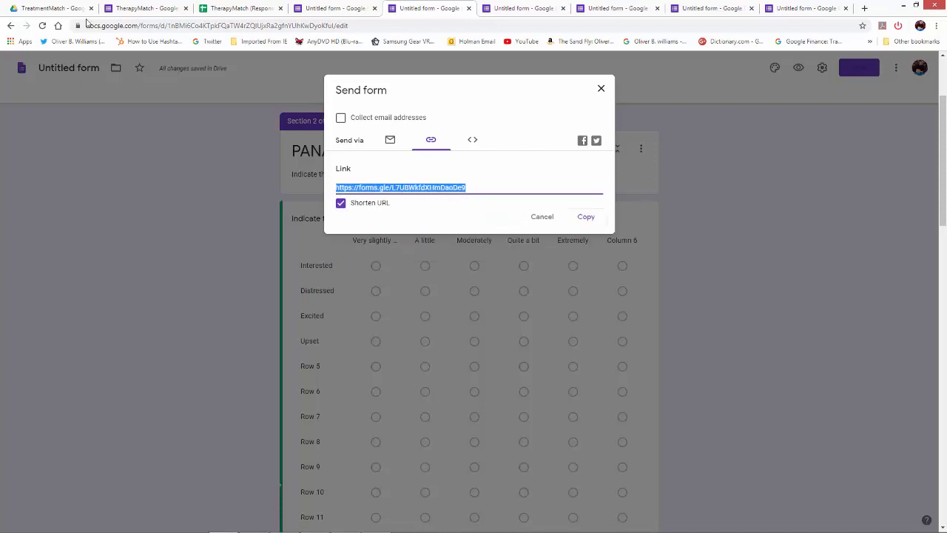
left_click(921, 27)
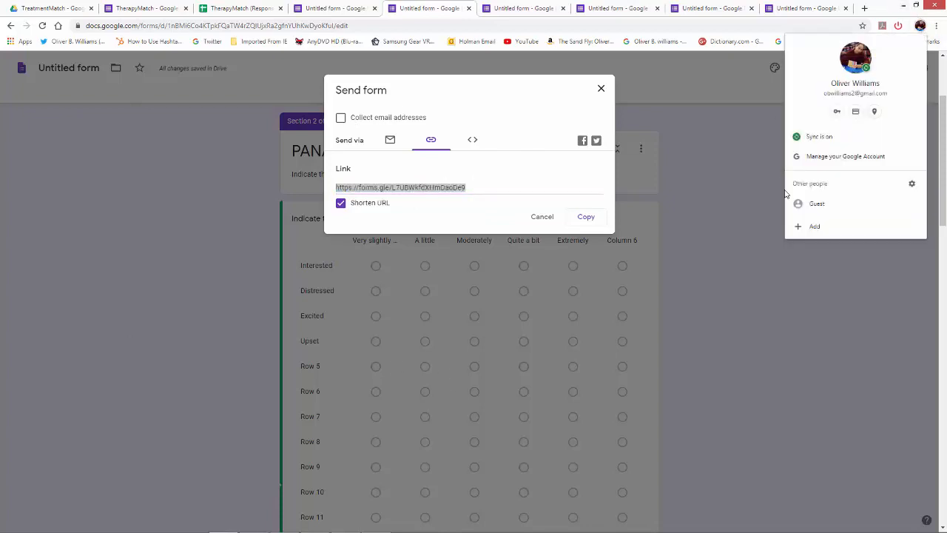
left_click(716, 143)
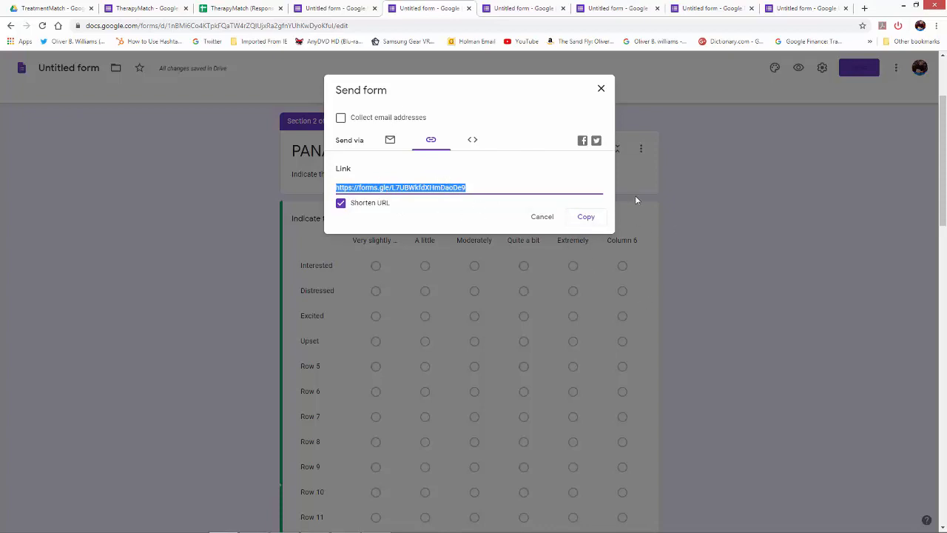
left_click(585, 217)
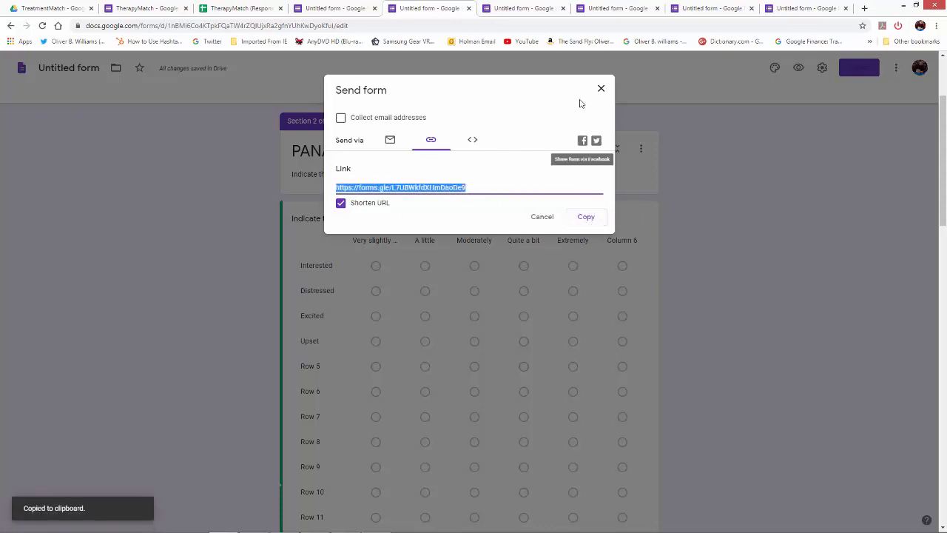
left_click(601, 89)
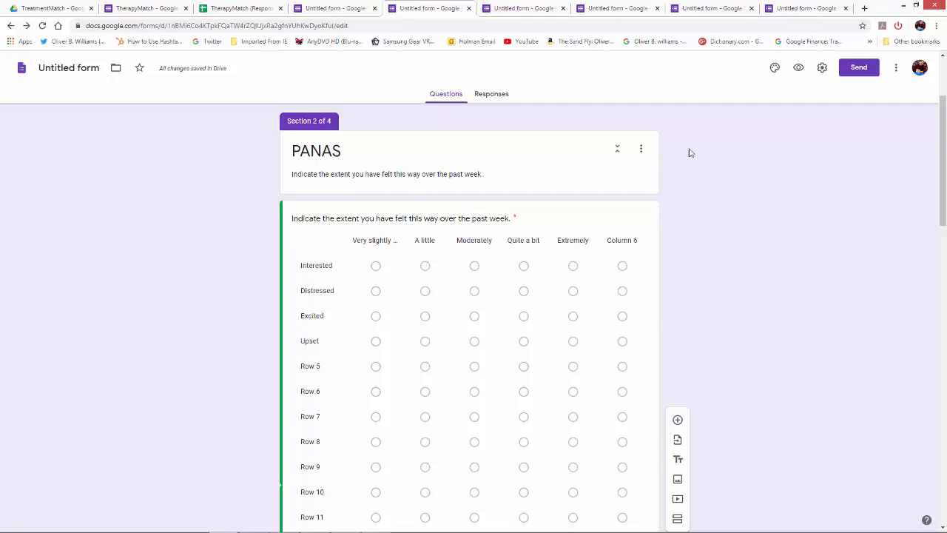
Enable the progress bar in the form's presentation settings and save the settings.
left_click(824, 68)
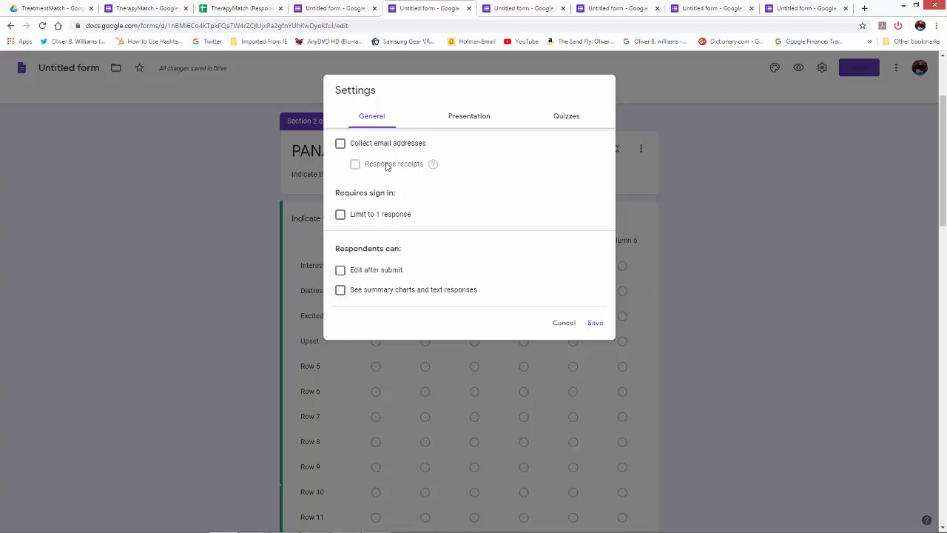
left_click(470, 120)
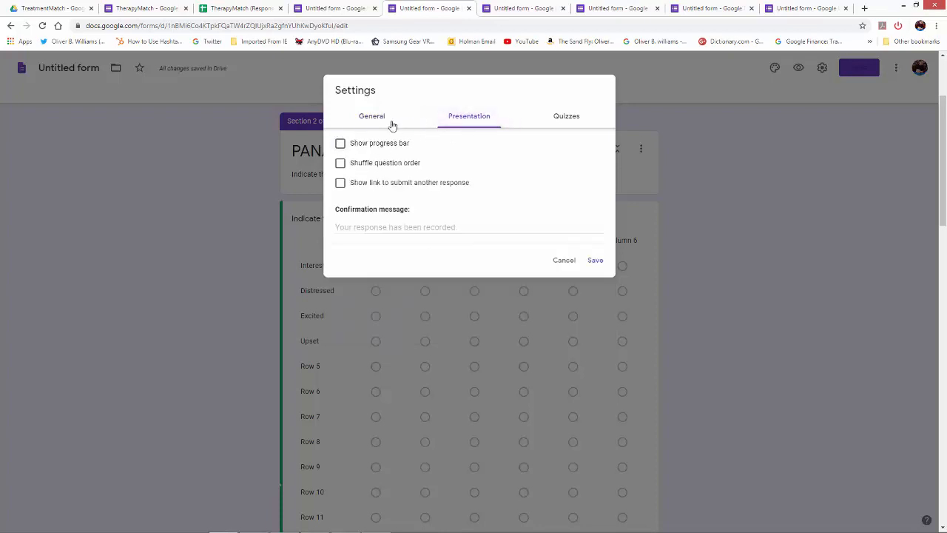
left_click(341, 144)
left_click(592, 261)
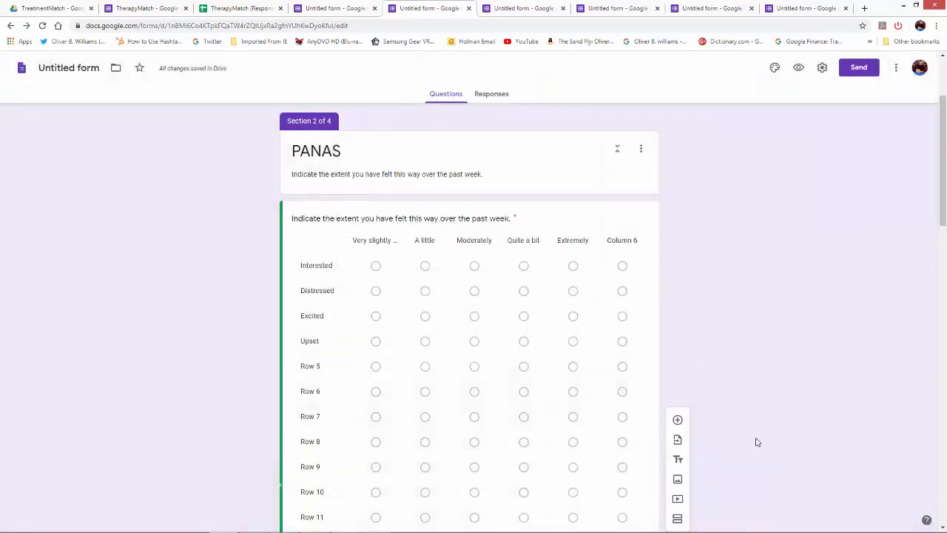
scroll(742, 441, "down", 5)
scroll(334, 364, "down", 2)
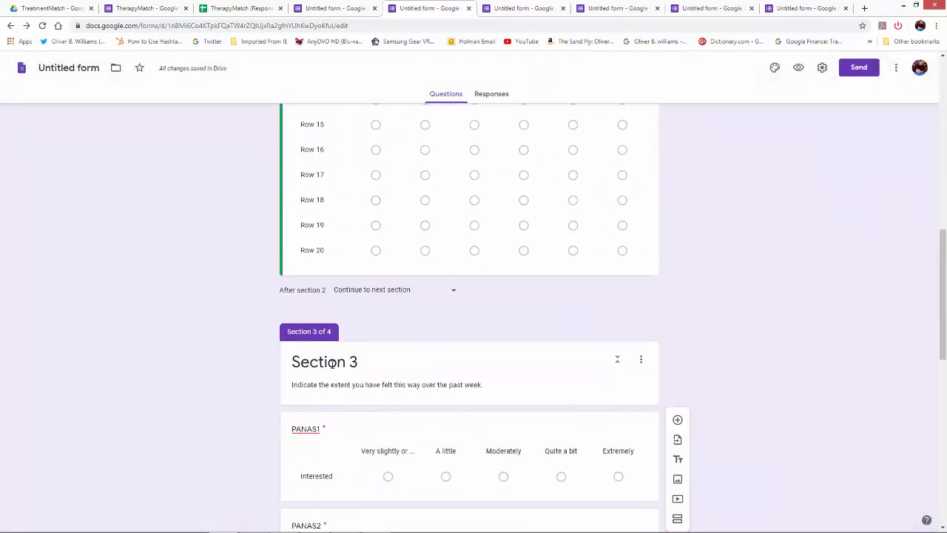
scroll(349, 326, "up", 10)
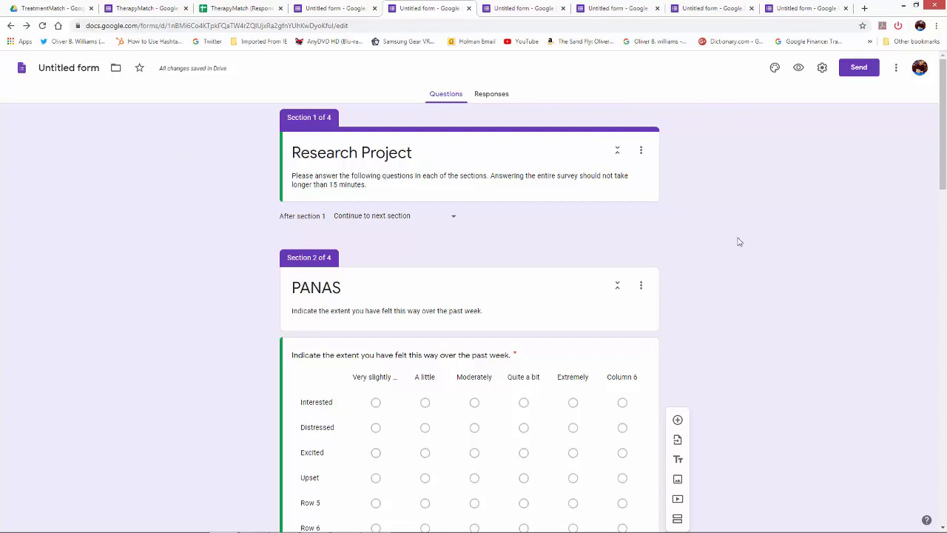
scroll(730, 243, "down", 1)
scroll(710, 222, "up", 1)
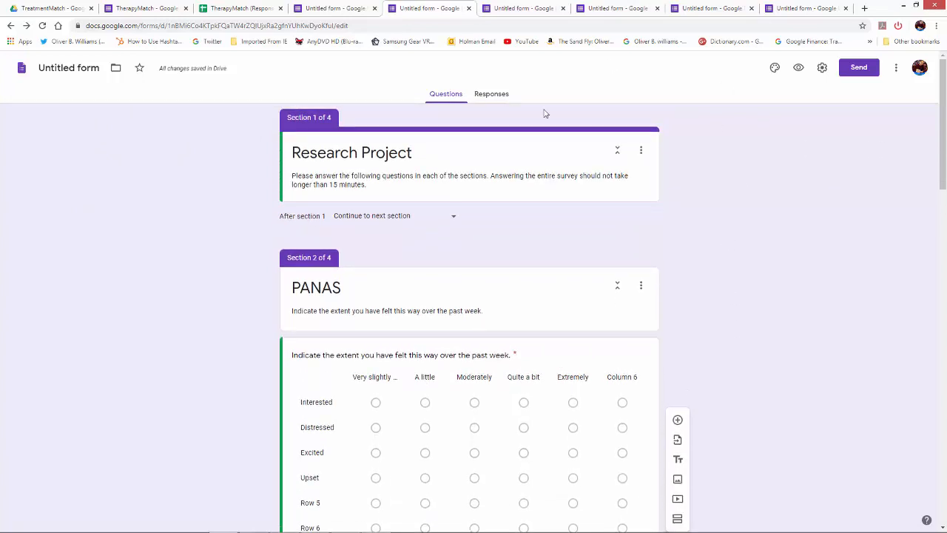